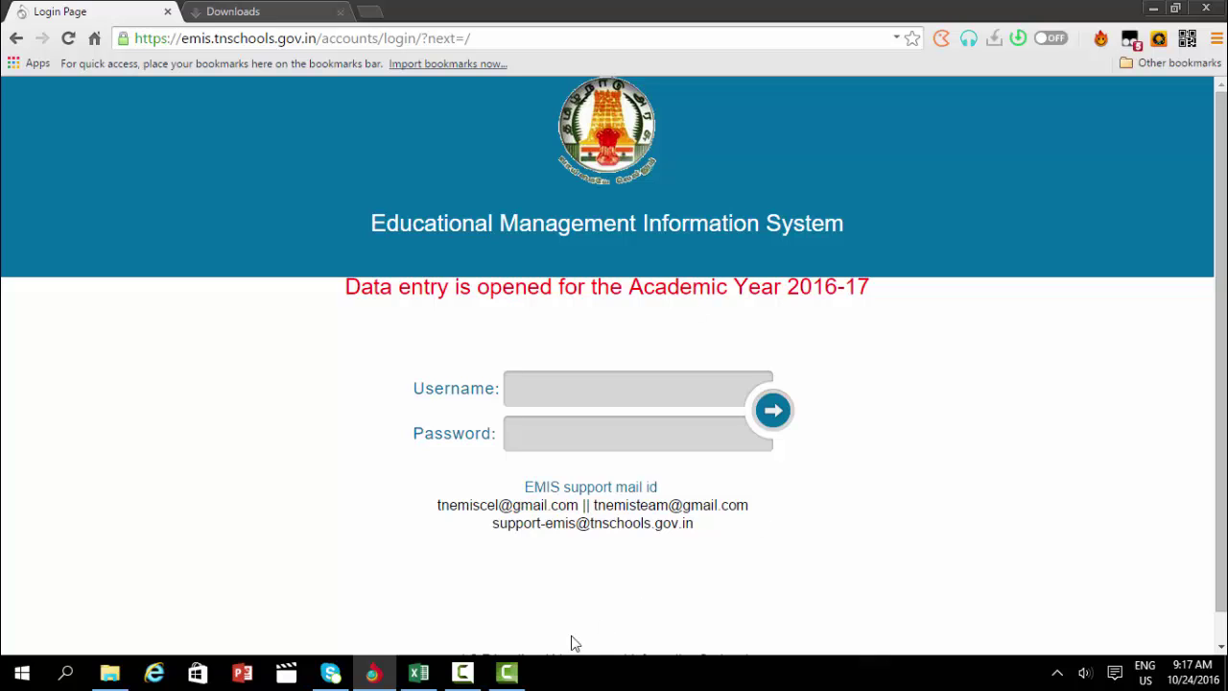
Step: Switch from the EMIS login page to the Excel workbook POLUR EMIS CONSOLIDATION from 4 forms 2016
{"action": "mouse_move", "coordinate": [485, 669]}
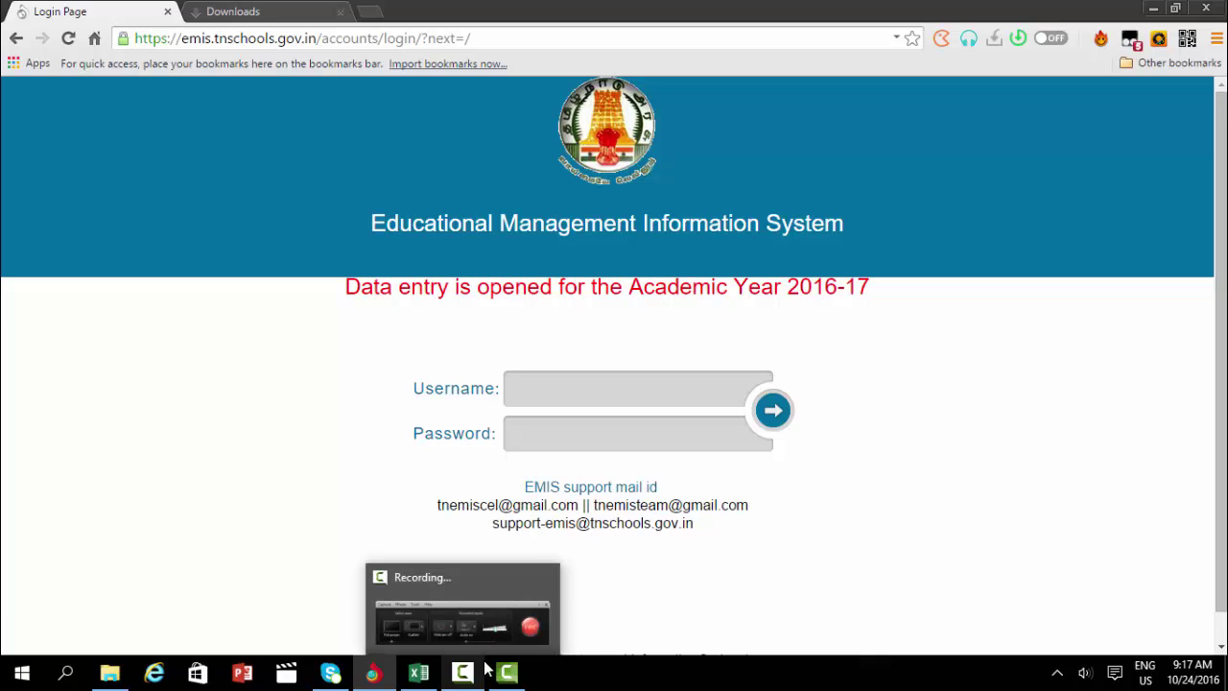
{"action": "left_click", "coordinate": [423, 673]}
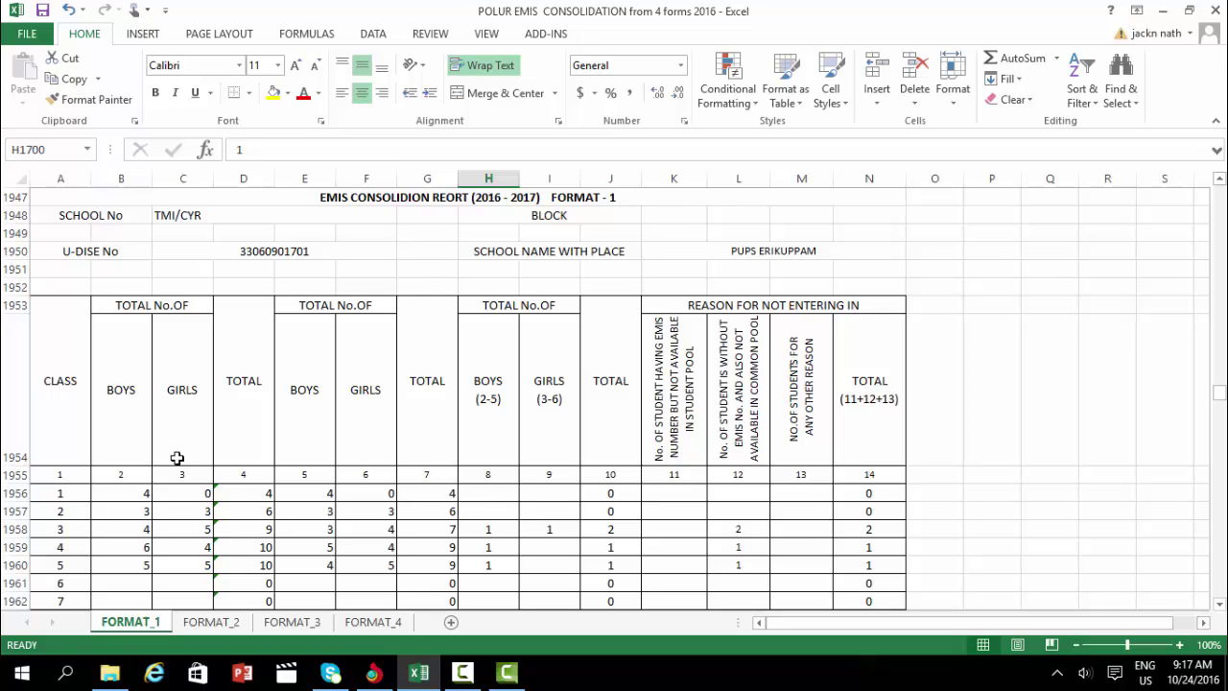
{"action": "left_click", "coordinate": [145, 497]}
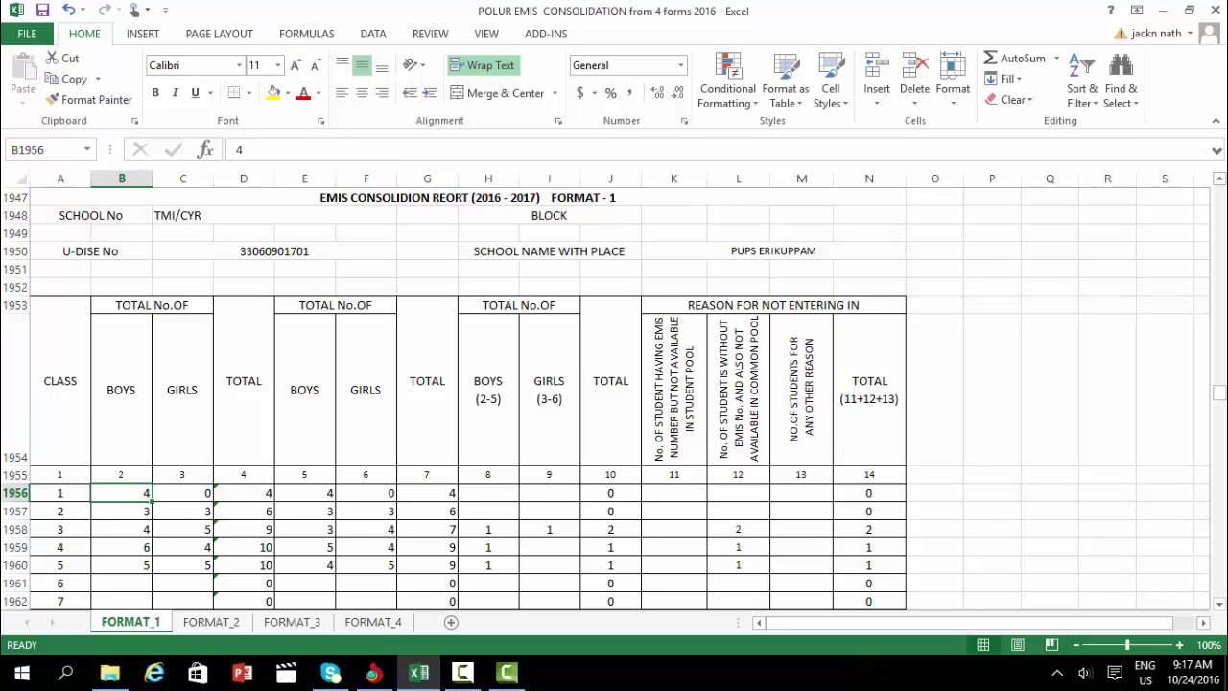
{"action": "left_click", "coordinate": [372, 674]}
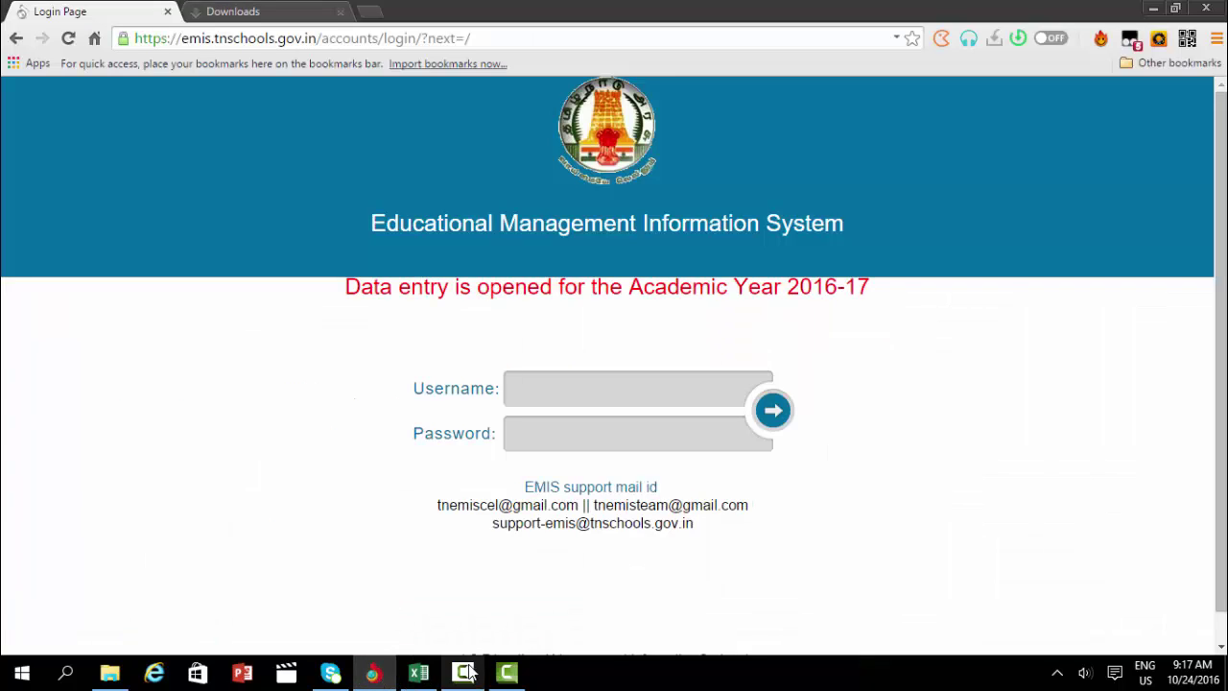
{"action": "left_click", "coordinate": [418, 675]}
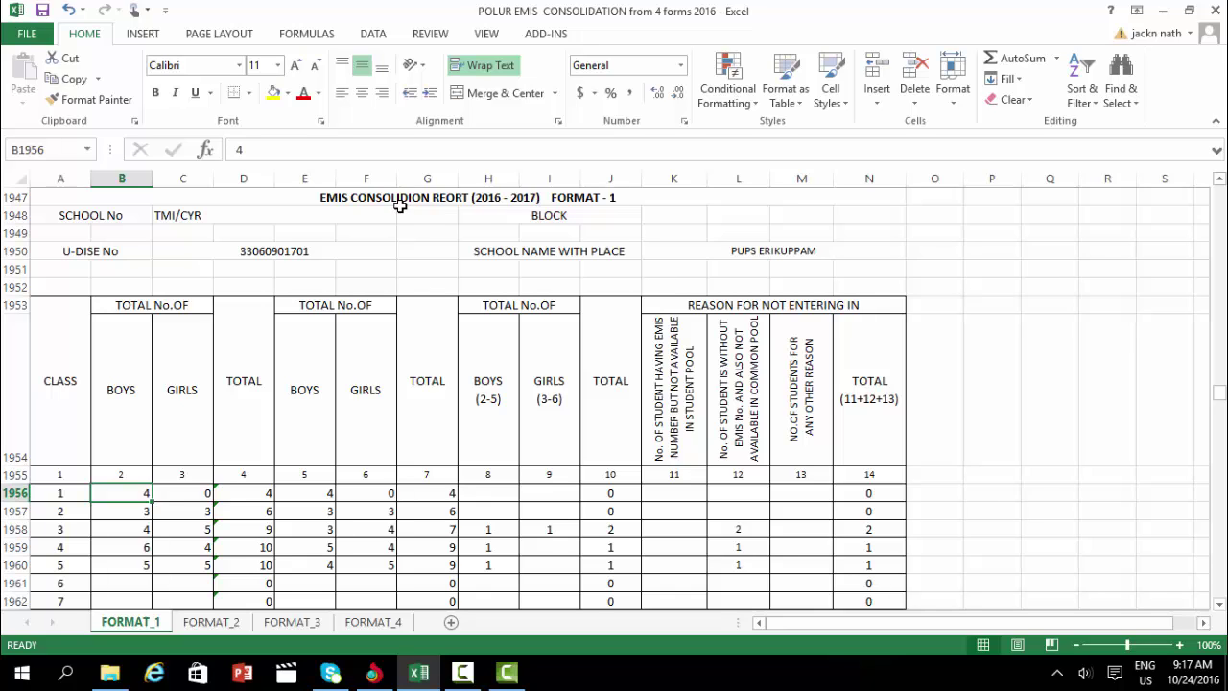
Step: Examine the U-DISE number and school name fields in the header of the FORMAT_1 report
{"action": "left_click", "coordinate": [435, 213]}
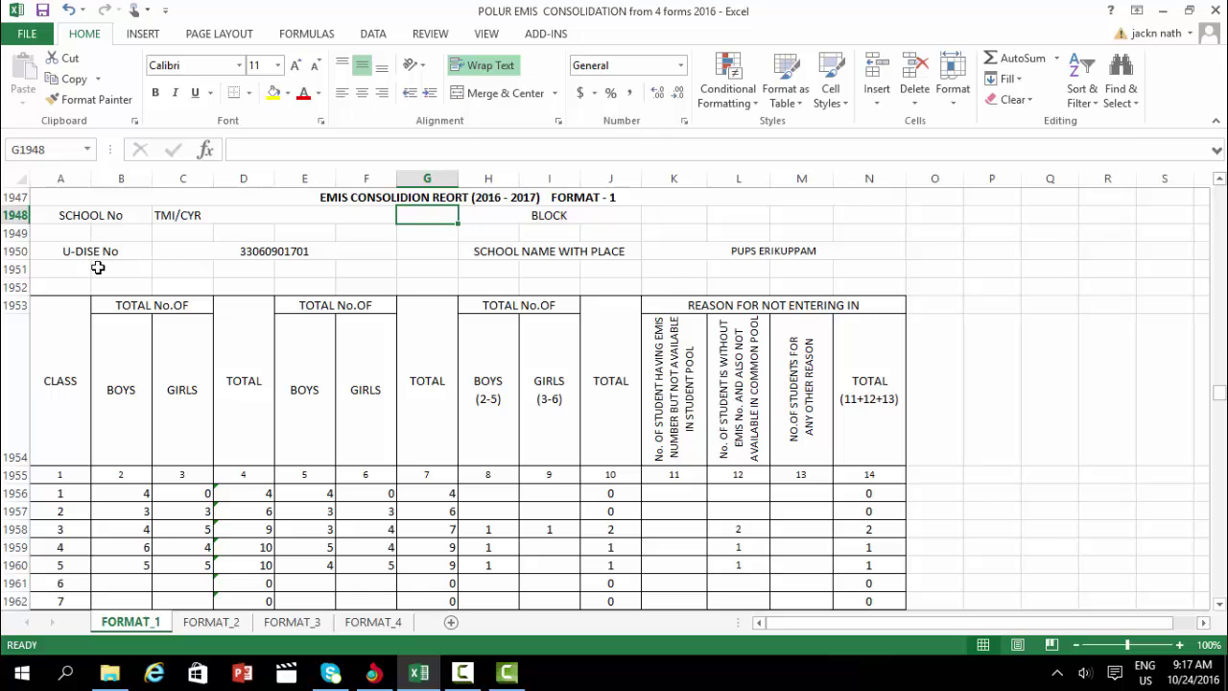
{"action": "left_click", "coordinate": [236, 252]}
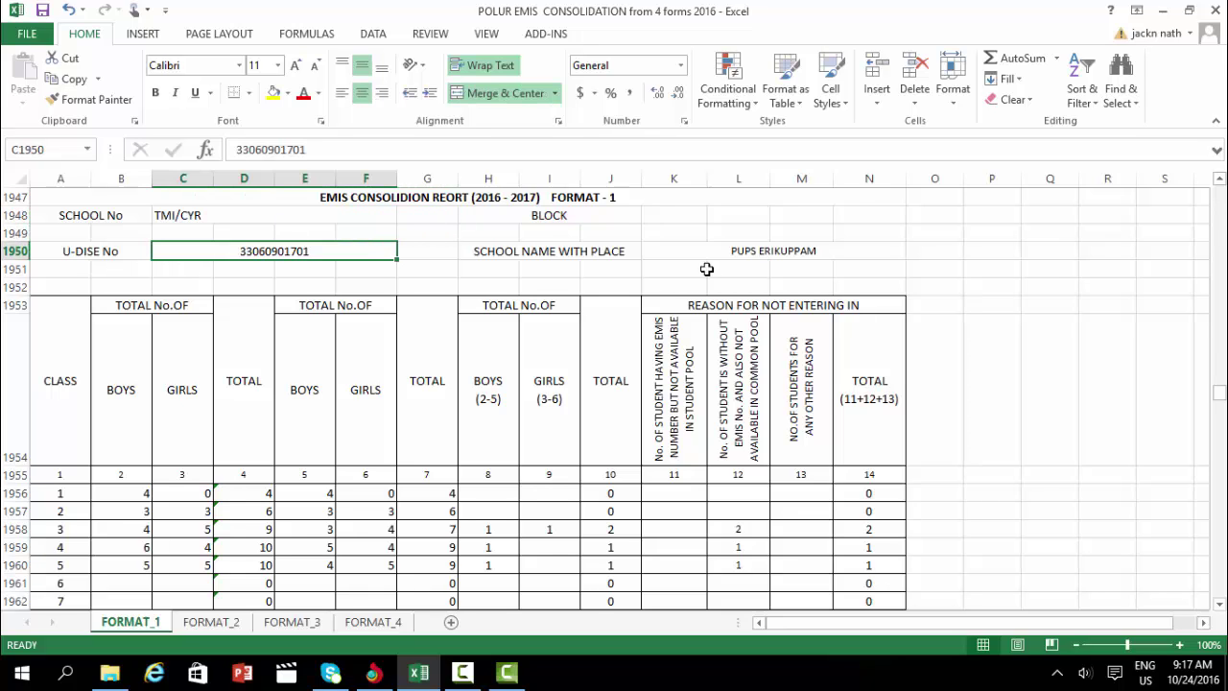
{"action": "left_click", "coordinate": [759, 253]}
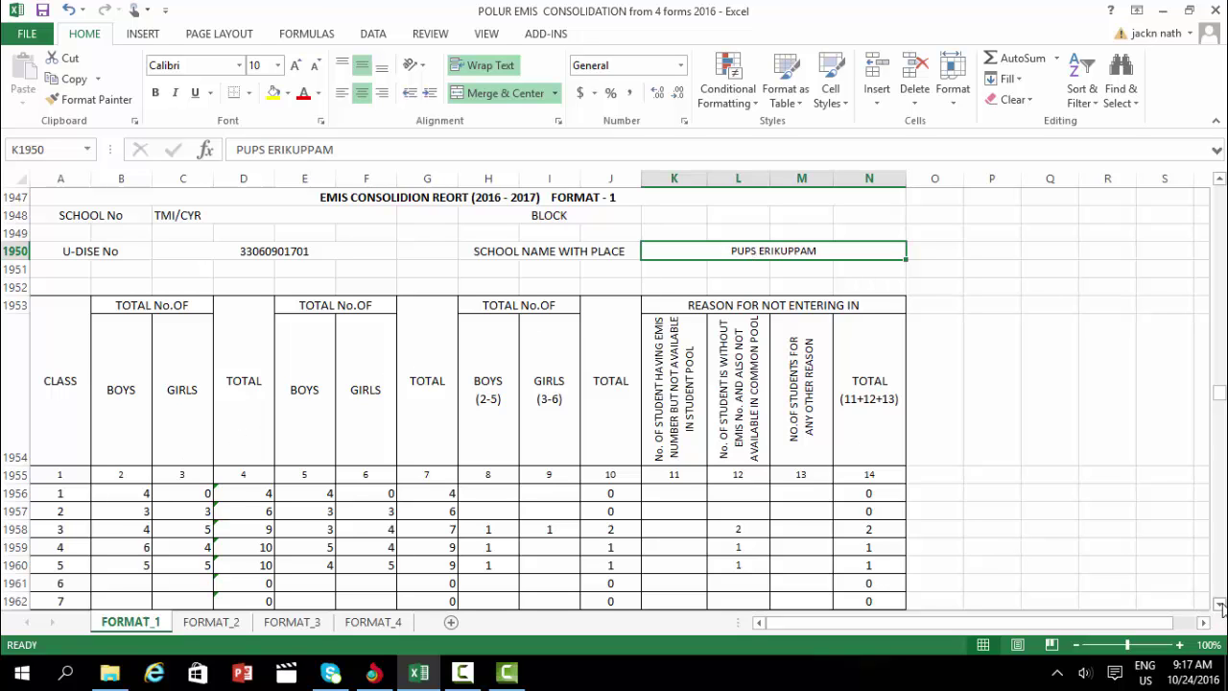
Step: Examine the first two groups of boys and girls count columns in the FORMAT_1 table
{"action": "scroll", "coordinate": [566, 446], "scroll_direction": "down", "scroll_amount": 2}
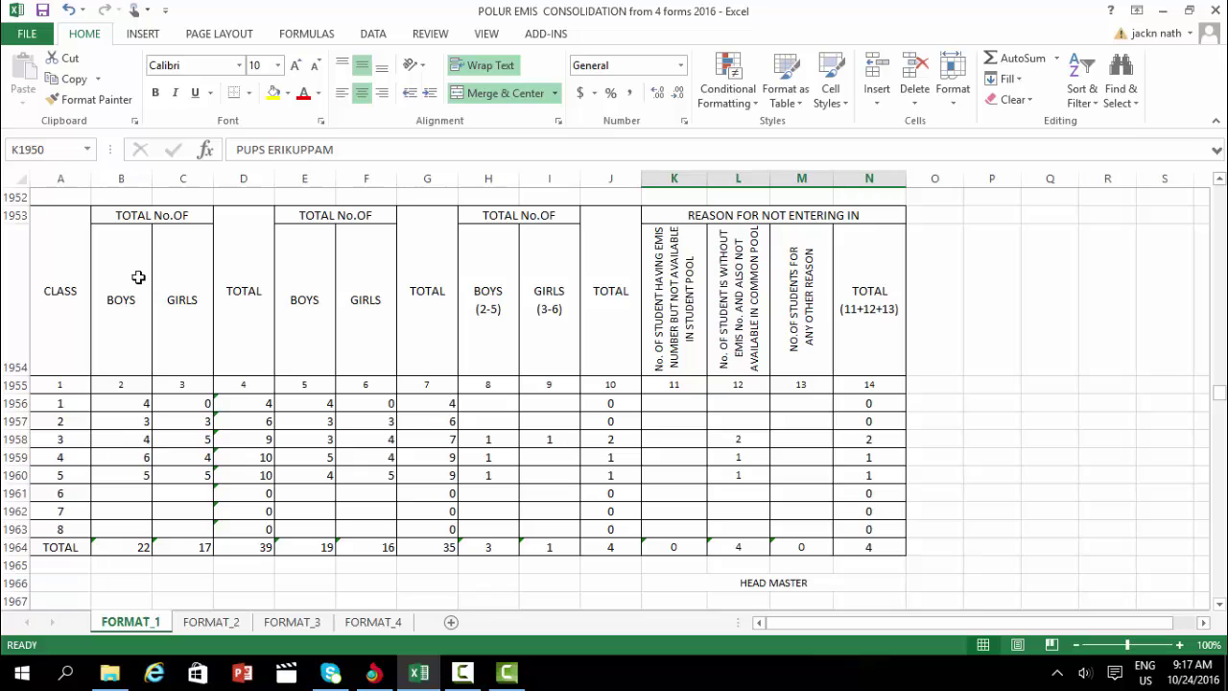
{"action": "left_click", "coordinate": [154, 218]}
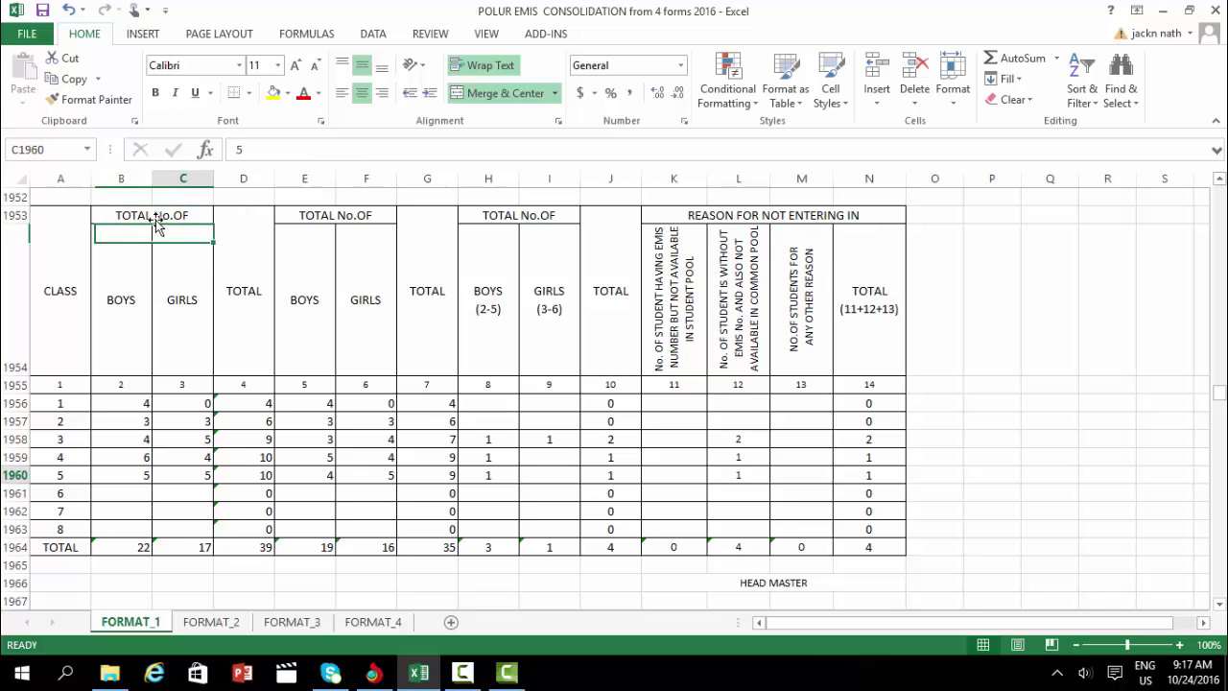
{"action": "key", "text": "ctrl+z"}
{"action": "left_click", "coordinate": [106, 297]}
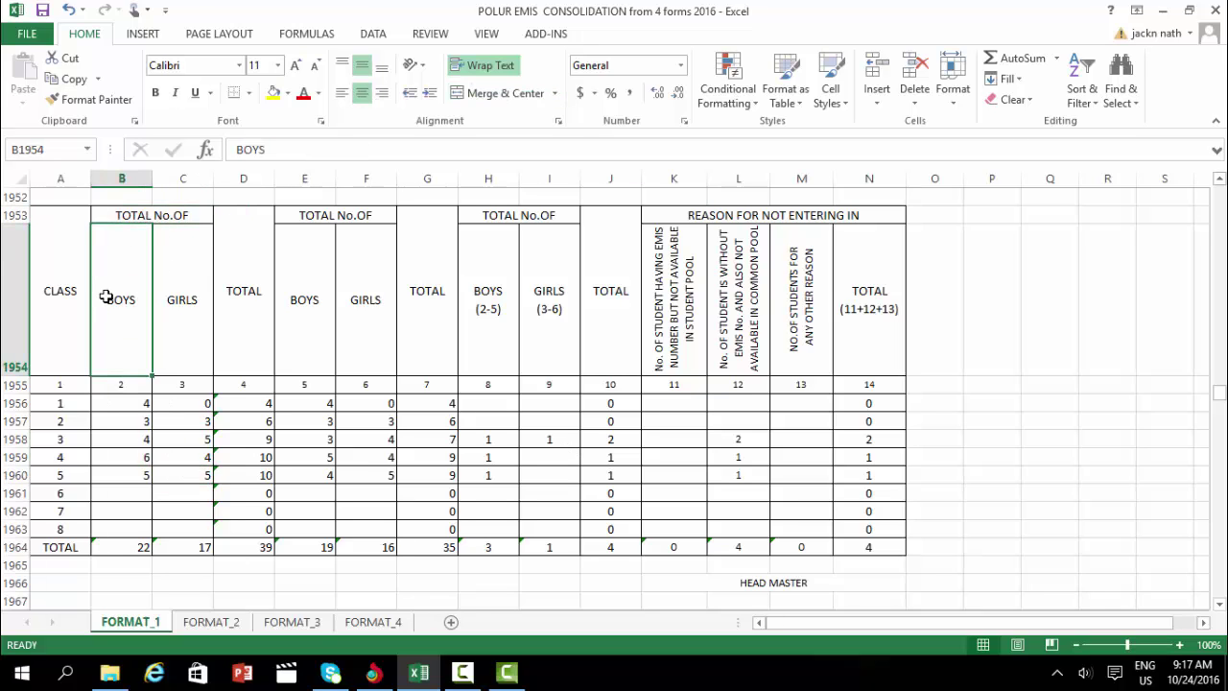
{"action": "left_click", "coordinate": [211, 333]}
{"action": "left_click", "coordinate": [301, 268]}
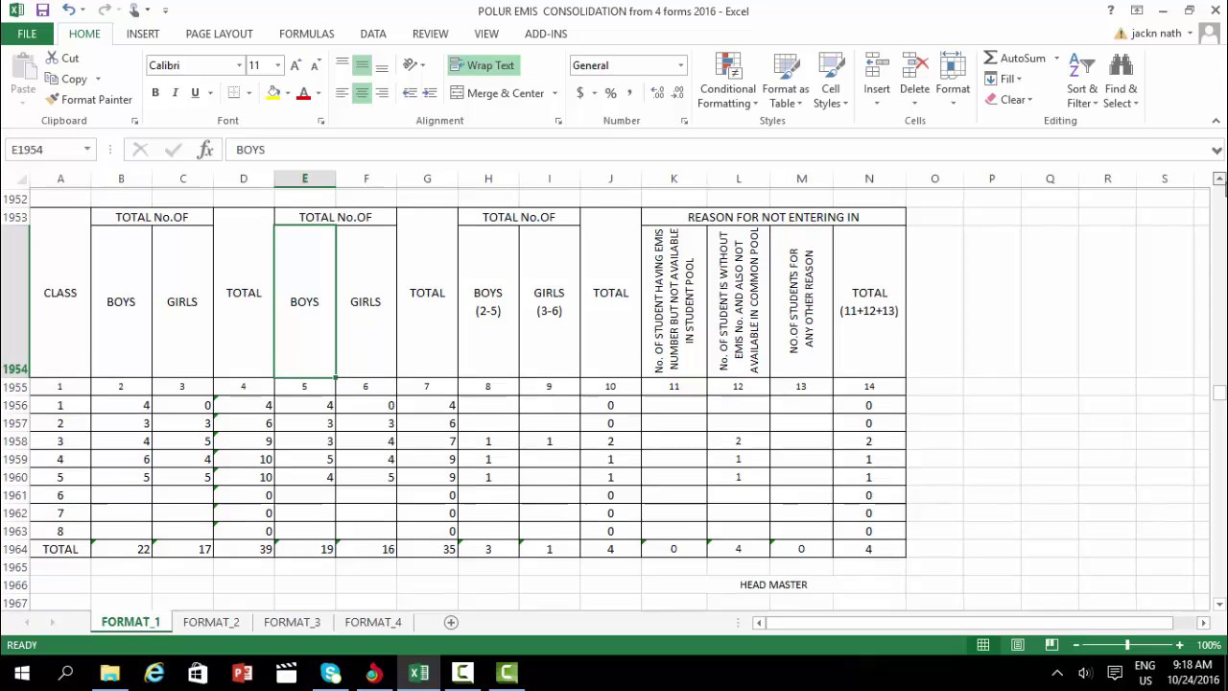
{"action": "scroll", "coordinate": [668, 363], "scroll_direction": "up", "scroll_amount": 2}
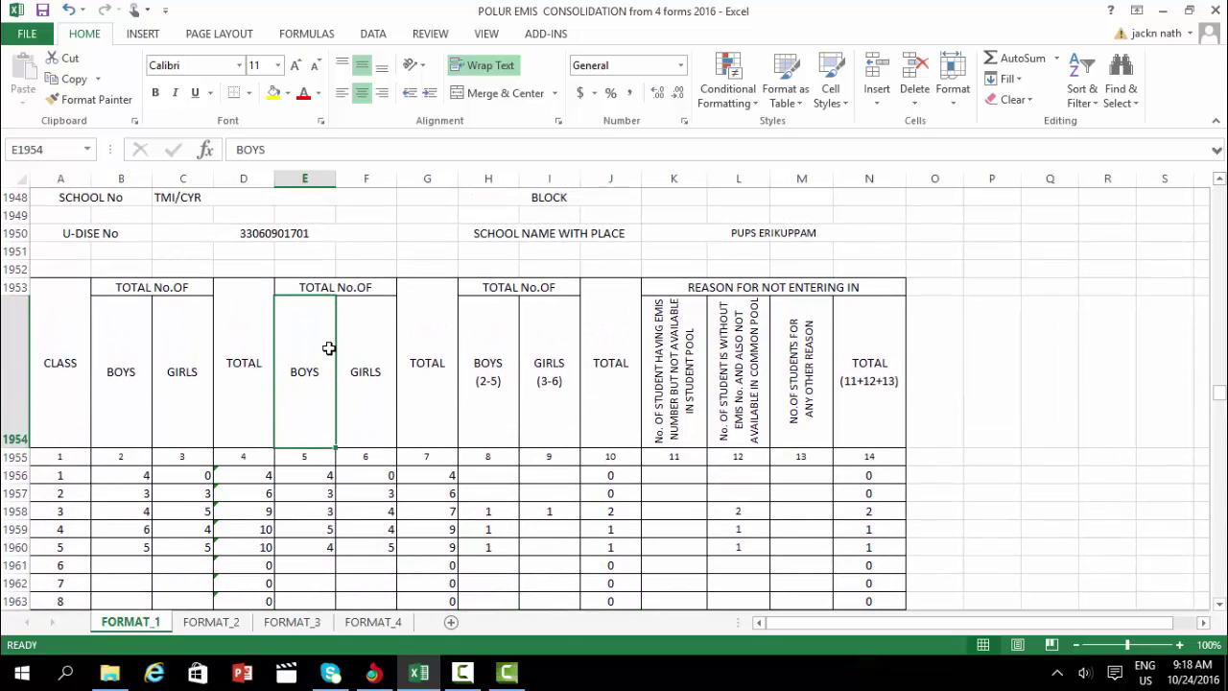
{"action": "left_click", "coordinate": [320, 480]}
{"action": "left_click", "coordinate": [357, 478]}
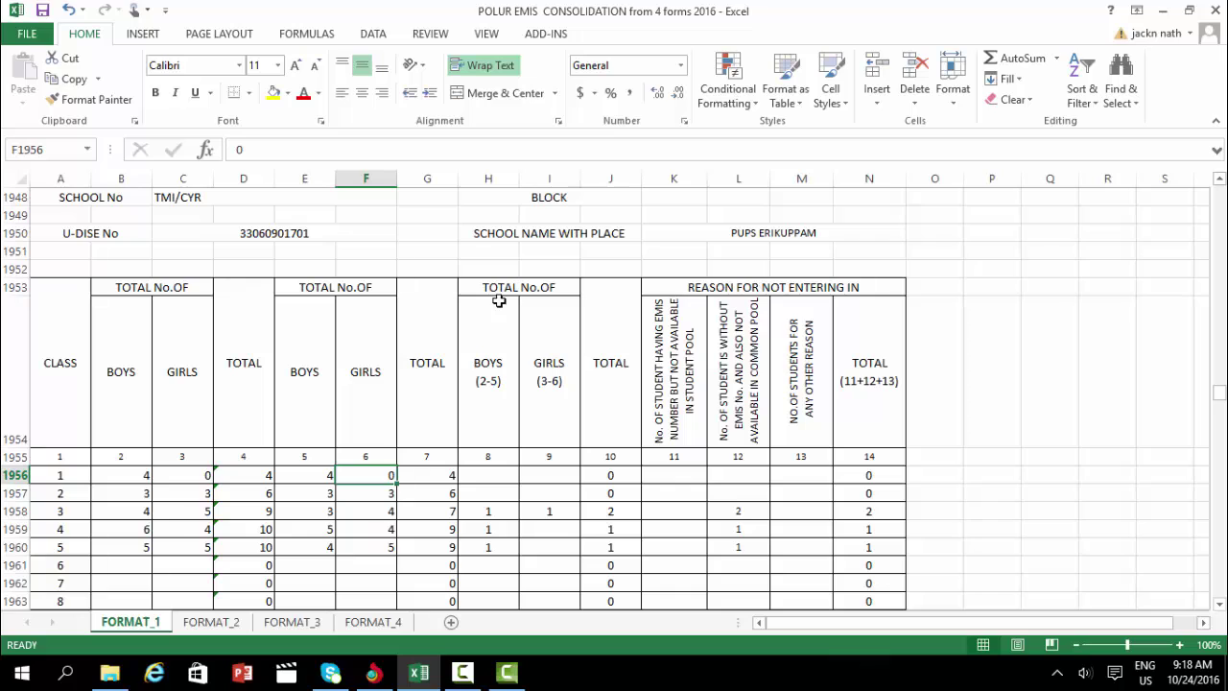
Step: Review the boys (2-5), girls (3-6) and total difference columns for class 3, ending at column 11
{"action": "left_click", "coordinate": [489, 336]}
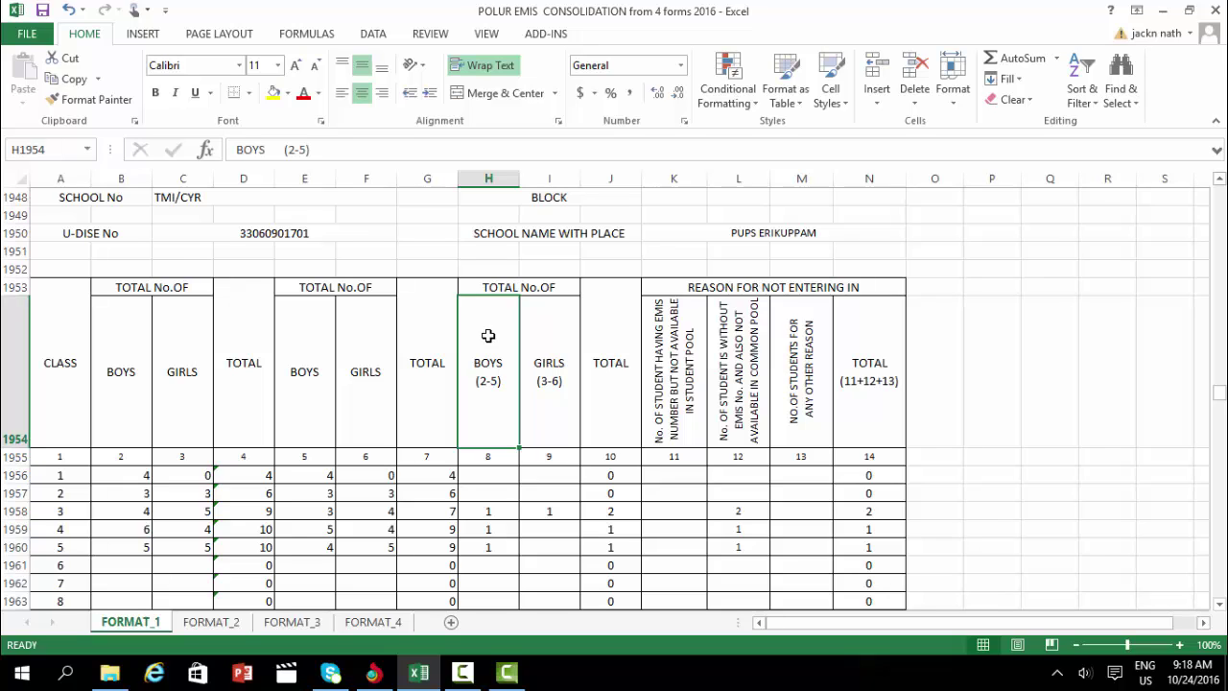
{"action": "left_click", "coordinate": [489, 512]}
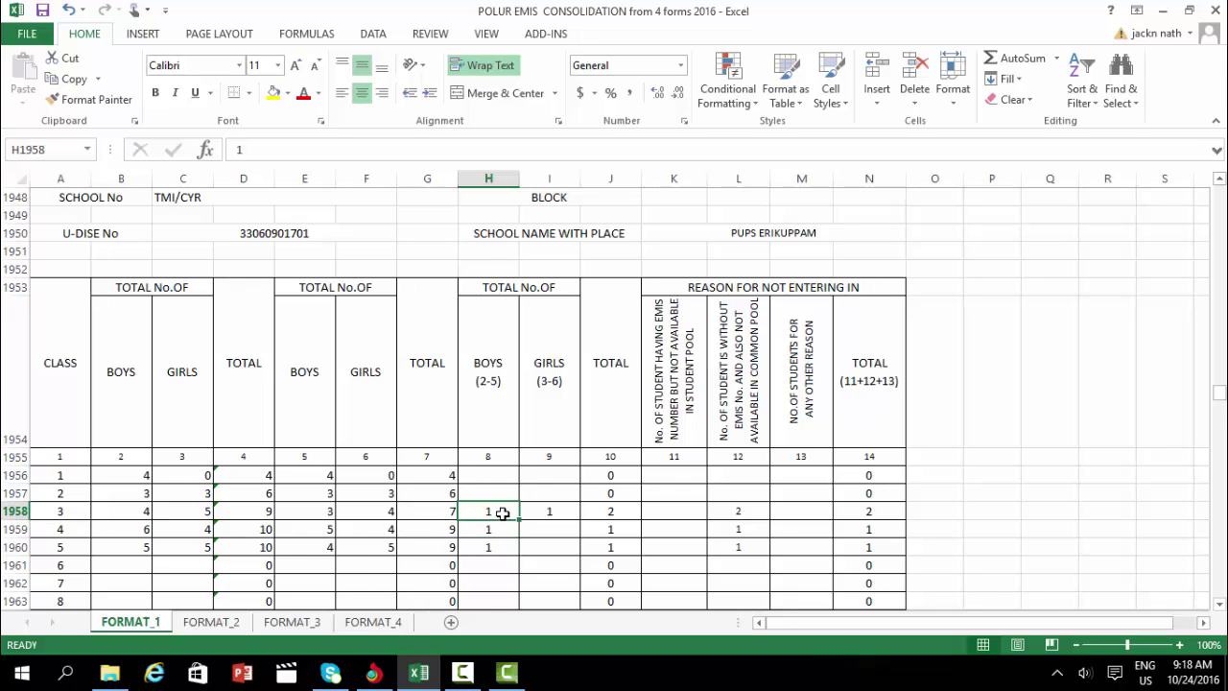
{"action": "left_click", "coordinate": [562, 513]}
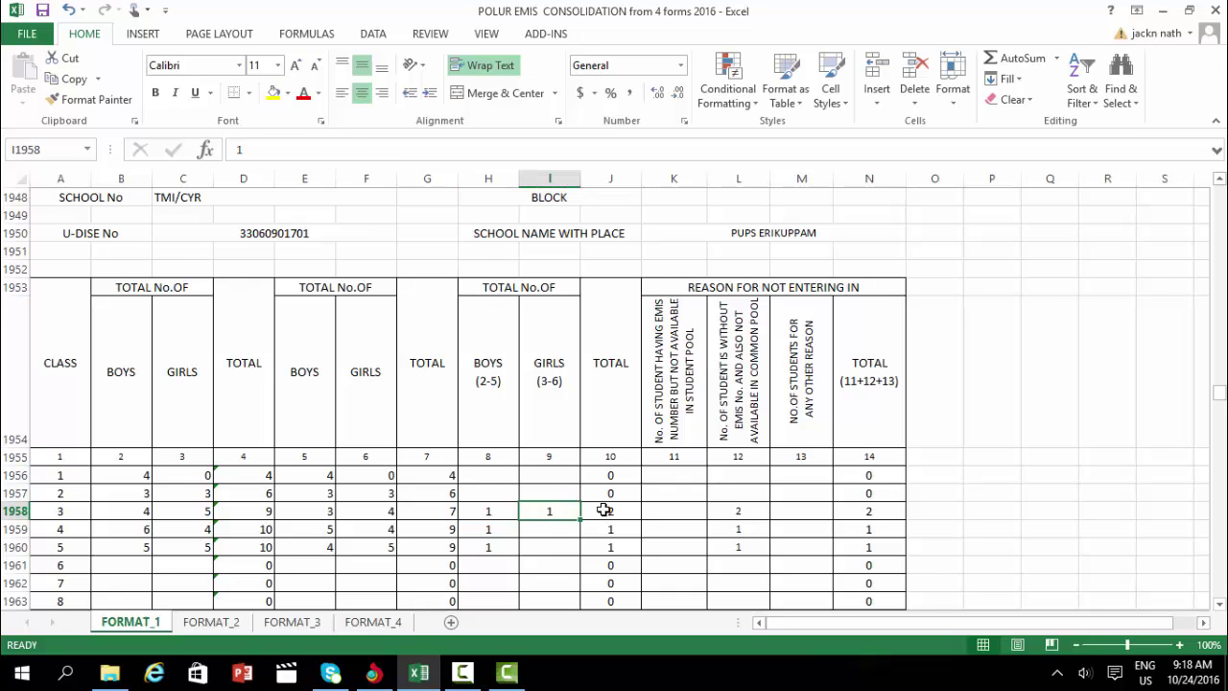
{"action": "left_click", "coordinate": [599, 510]}
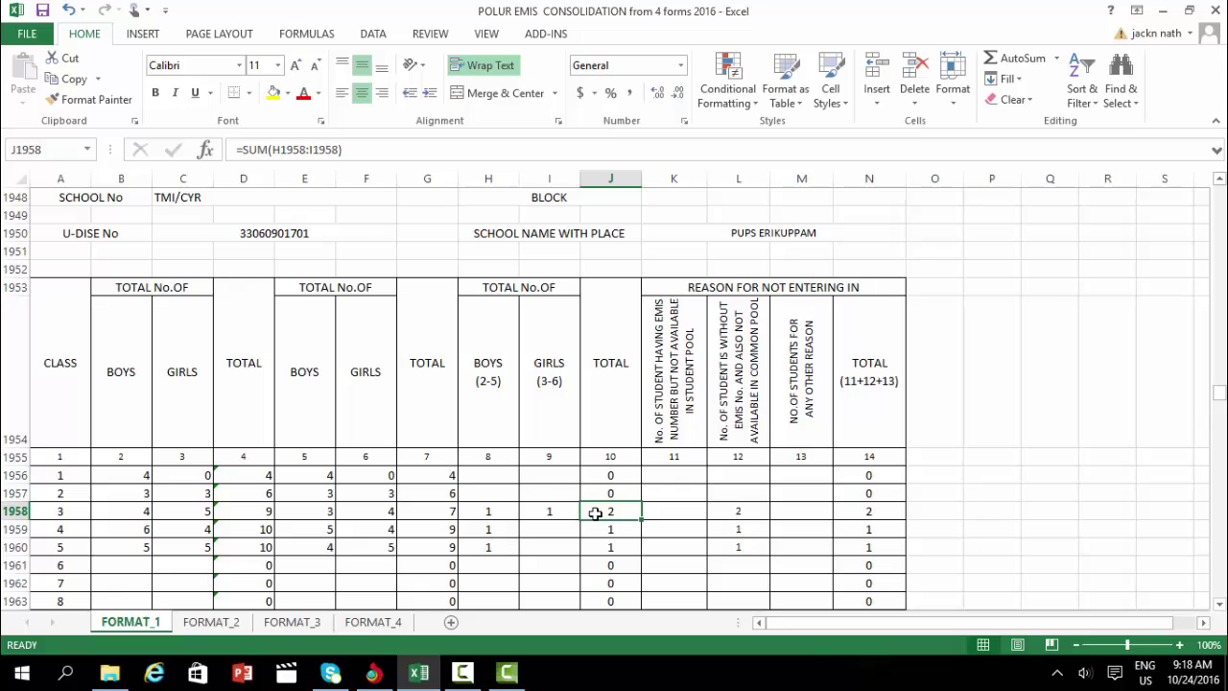
{"action": "left_click", "coordinate": [677, 510]}
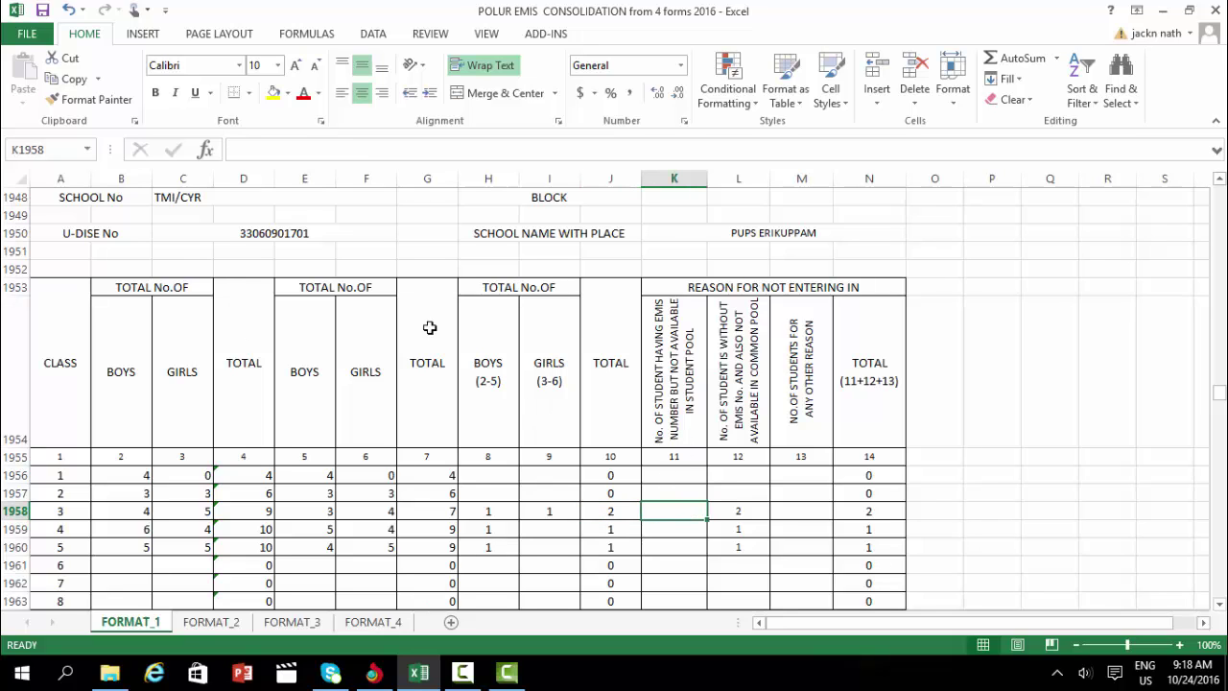
Step: Examine the reasons for not entering, focusing on column 11 for students with an EMIS number but not in the student pool
{"action": "left_click", "coordinate": [790, 329]}
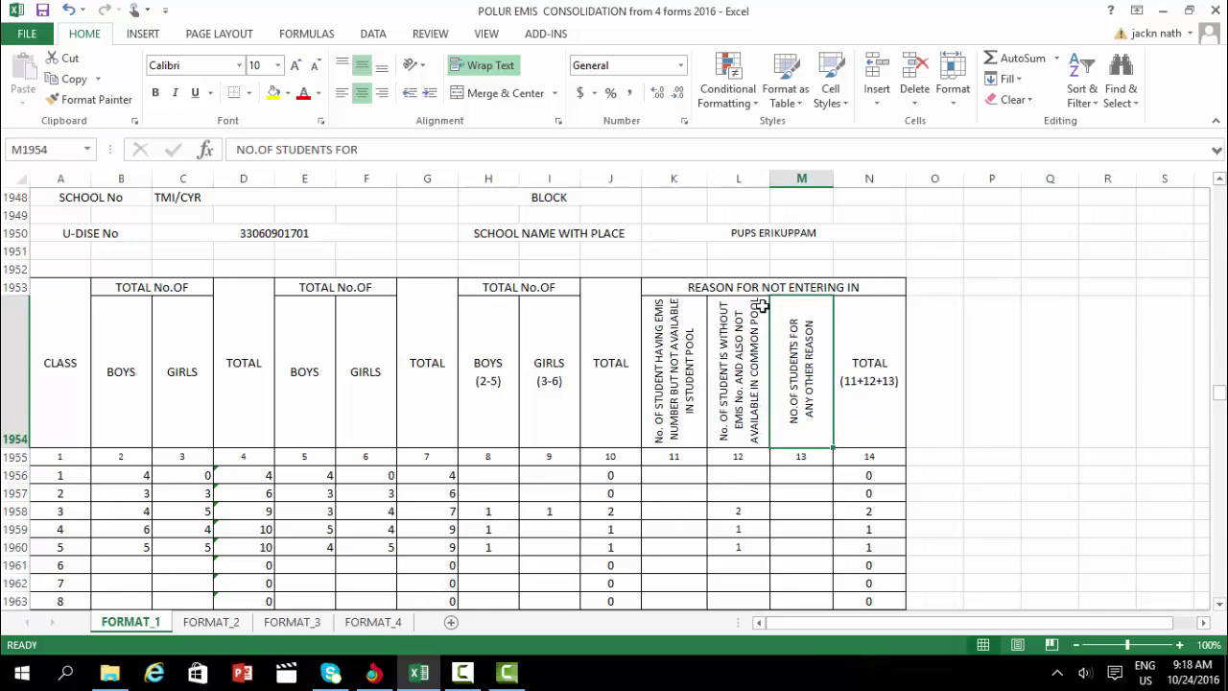
{"action": "double_click", "coordinate": [831, 288]}
{"action": "left_click", "coordinate": [1103, 399]}
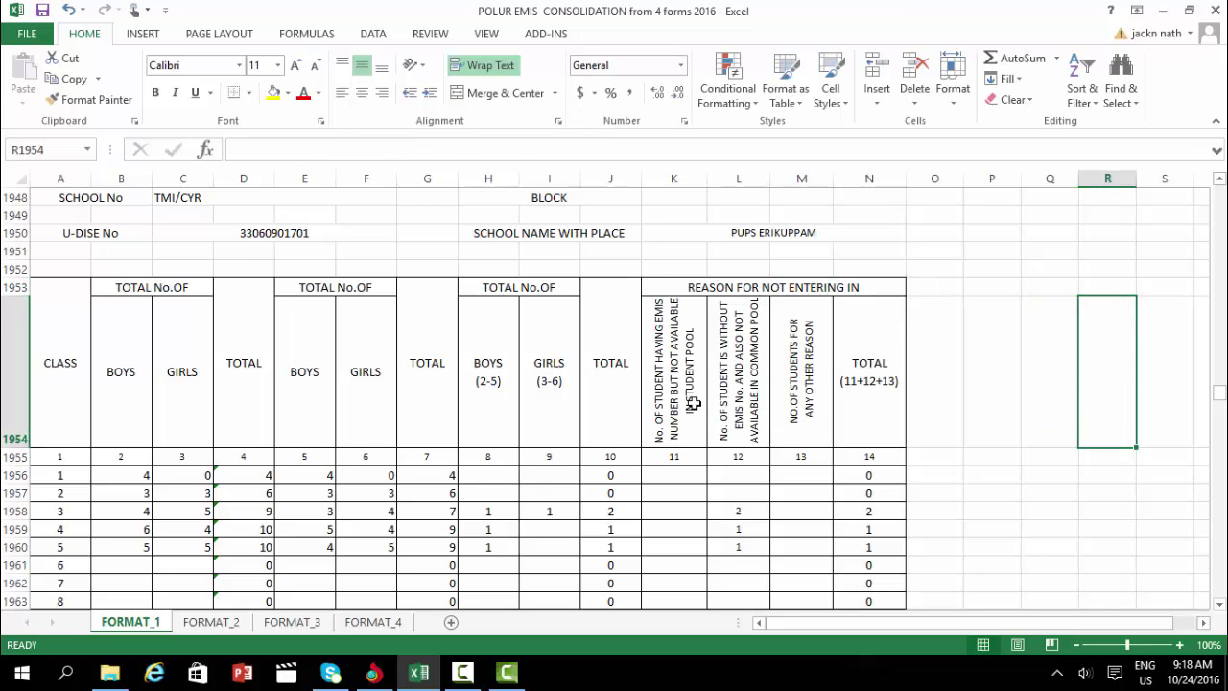
{"action": "left_click", "coordinate": [691, 404]}
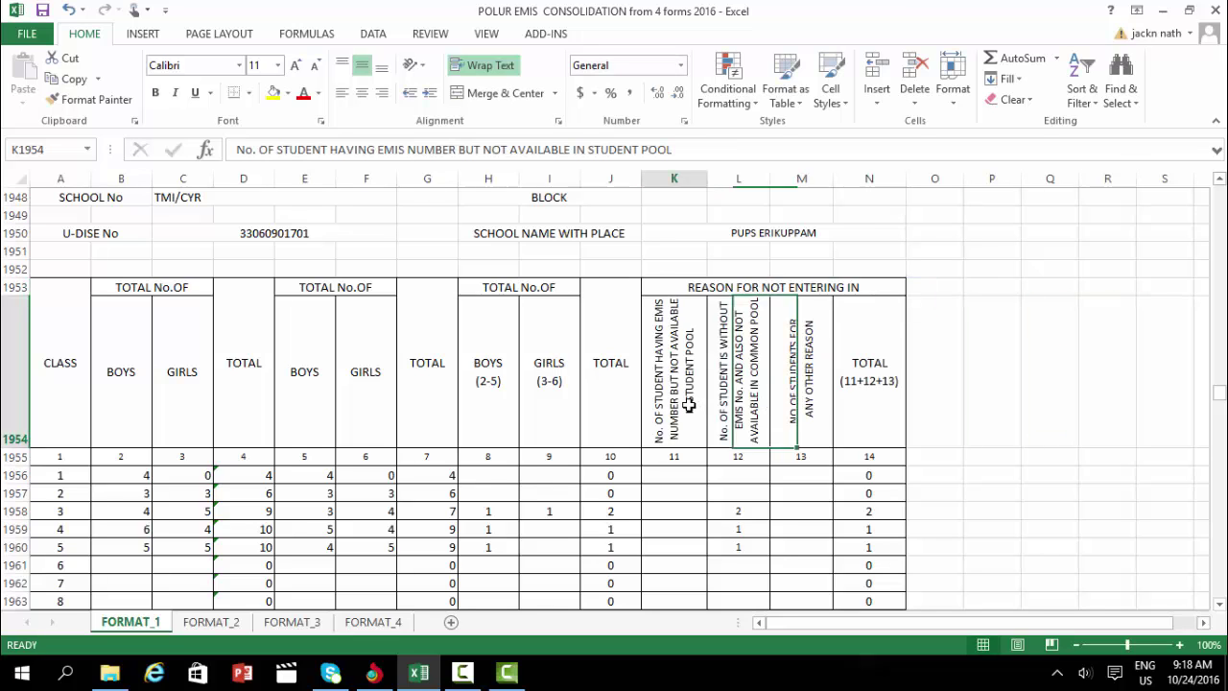
{"action": "left_click", "coordinate": [676, 459]}
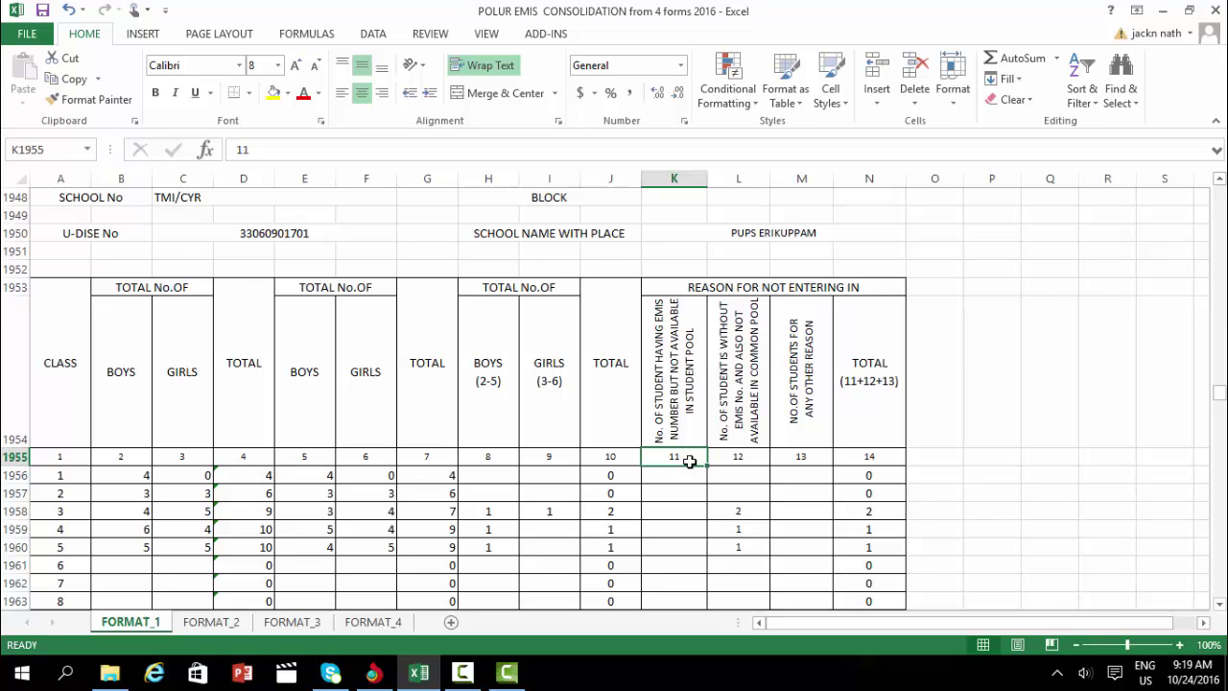
{"action": "left_click", "coordinate": [683, 502]}
{"action": "left_click", "coordinate": [681, 492]}
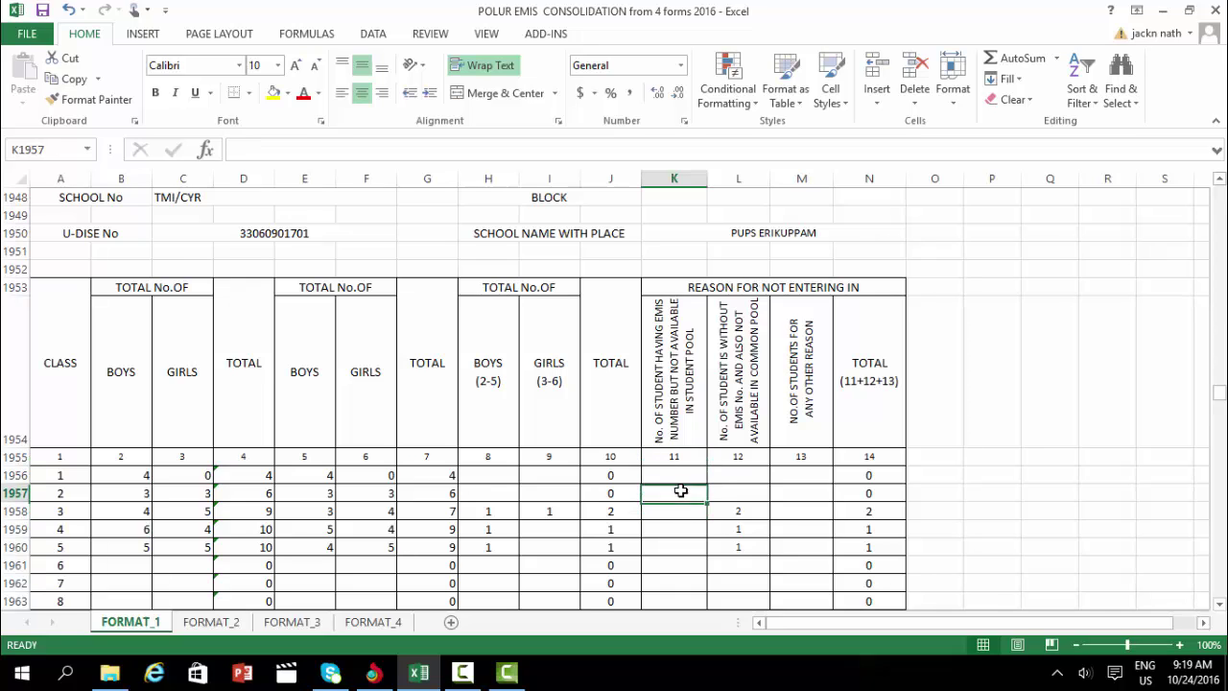
{"action": "left_click", "coordinate": [681, 522]}
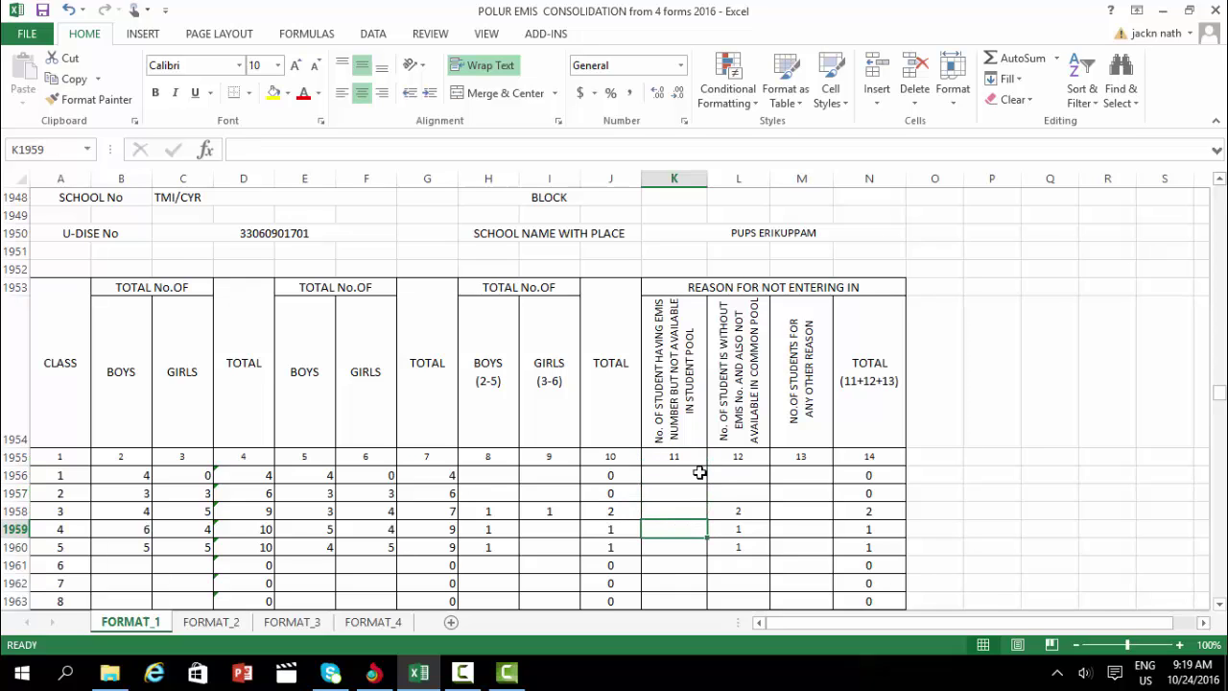
Step: Examine column 12 for students without an EMIS number and column 13 for any other reason
{"action": "left_click", "coordinate": [734, 419]}
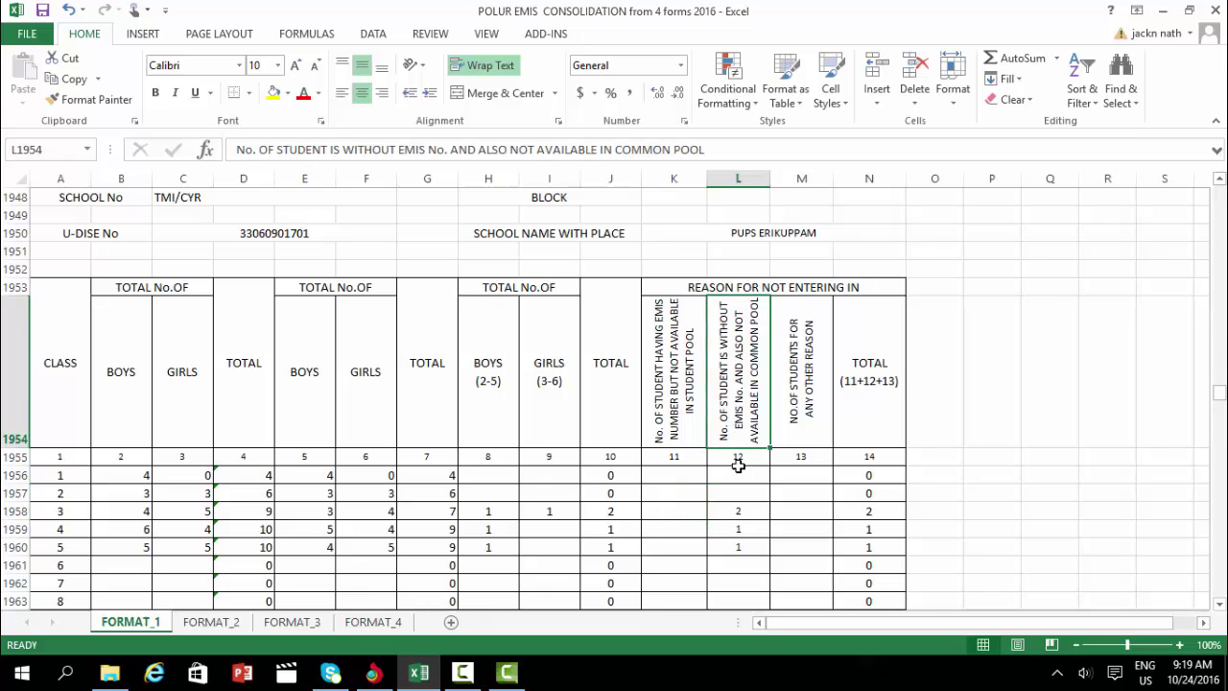
{"action": "left_click", "coordinate": [737, 470]}
{"action": "left_click", "coordinate": [744, 415]}
{"action": "left_click", "coordinate": [742, 496]}
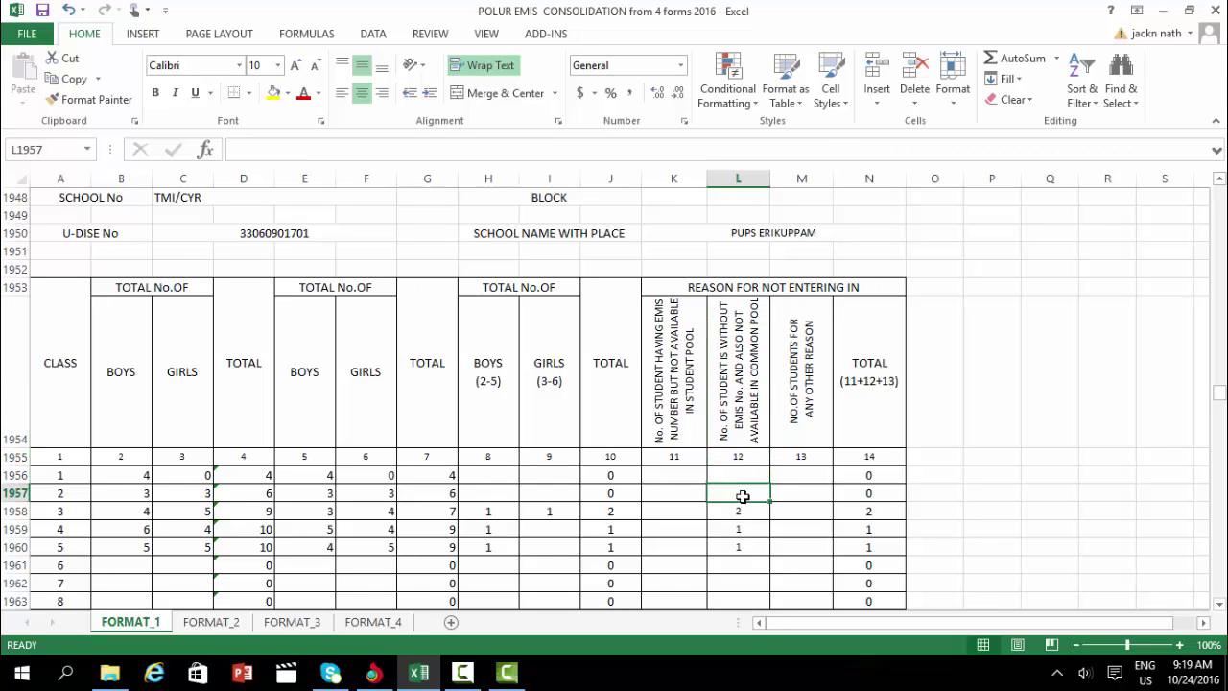
{"action": "left_click", "coordinate": [798, 487]}
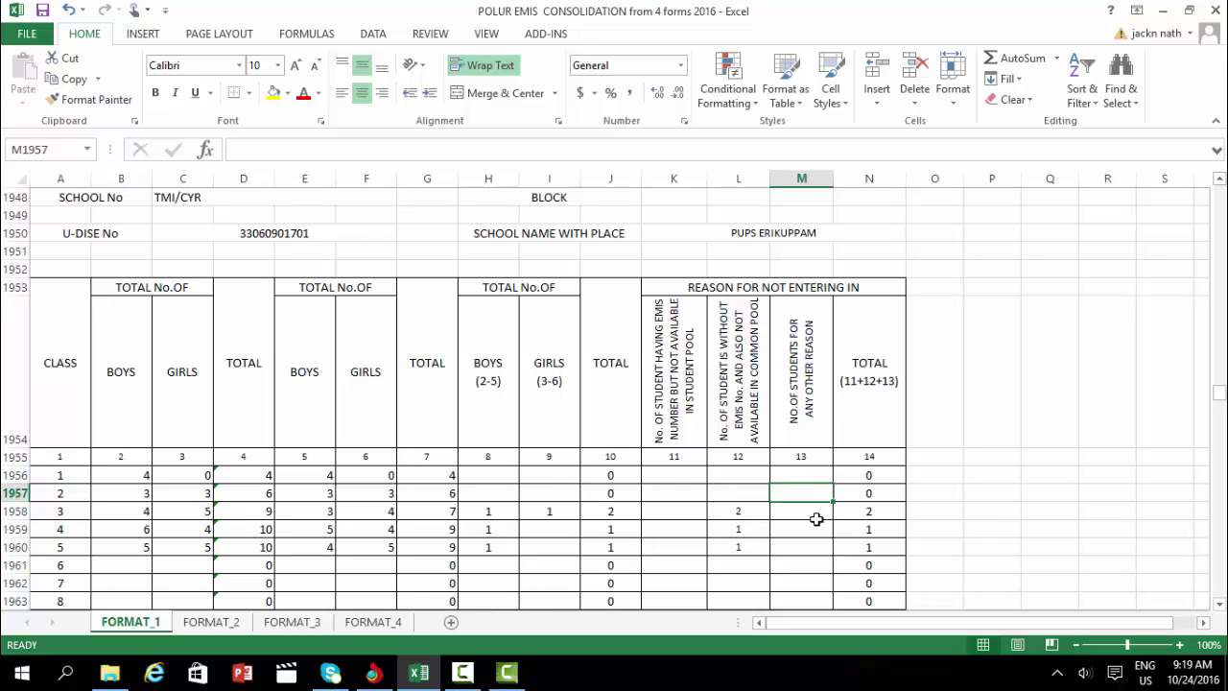
{"action": "left_click", "coordinate": [740, 509]}
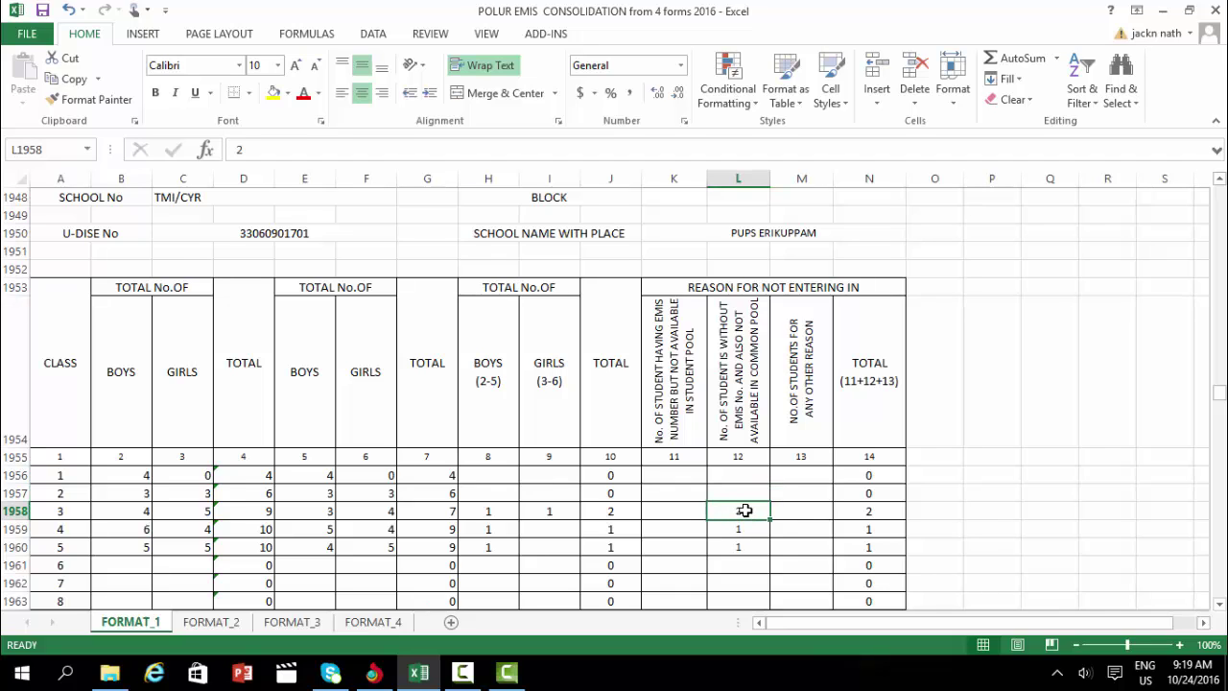
Step: Copy the school's U-DISE number from the FORMAT_1 header and check the FORMAT_3 sheet before returning to FORMAT_1
{"action": "left_click", "coordinate": [307, 231]}
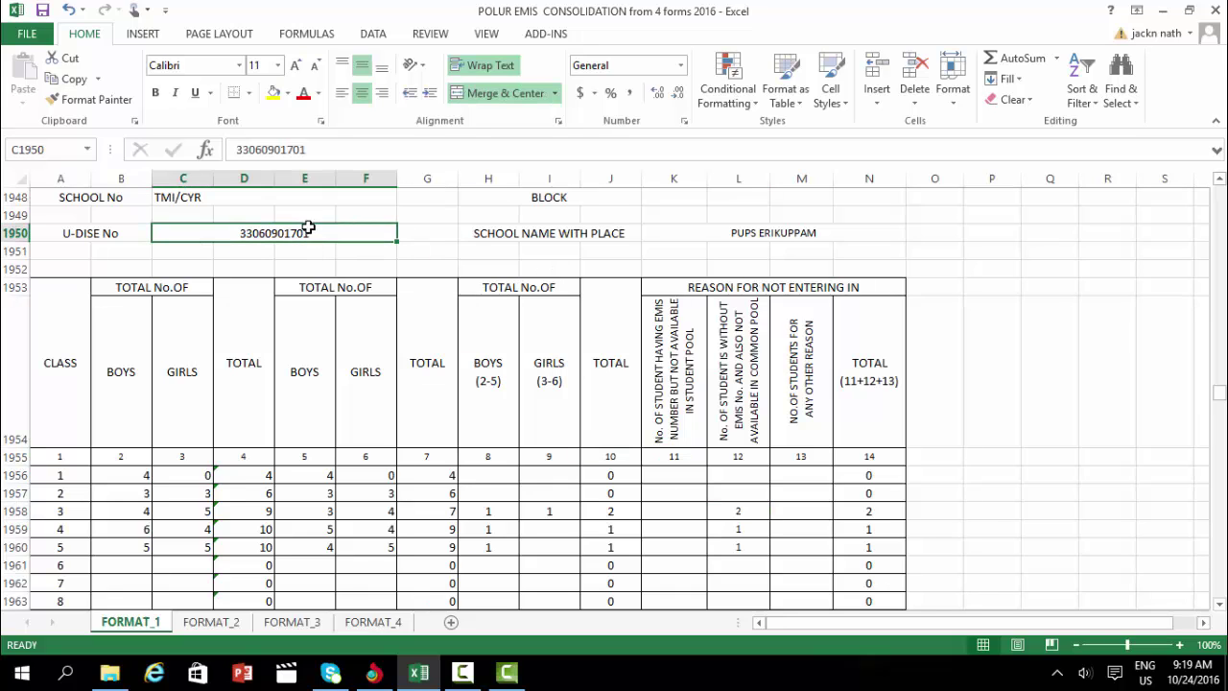
{"action": "key", "text": "ctrl+c"}
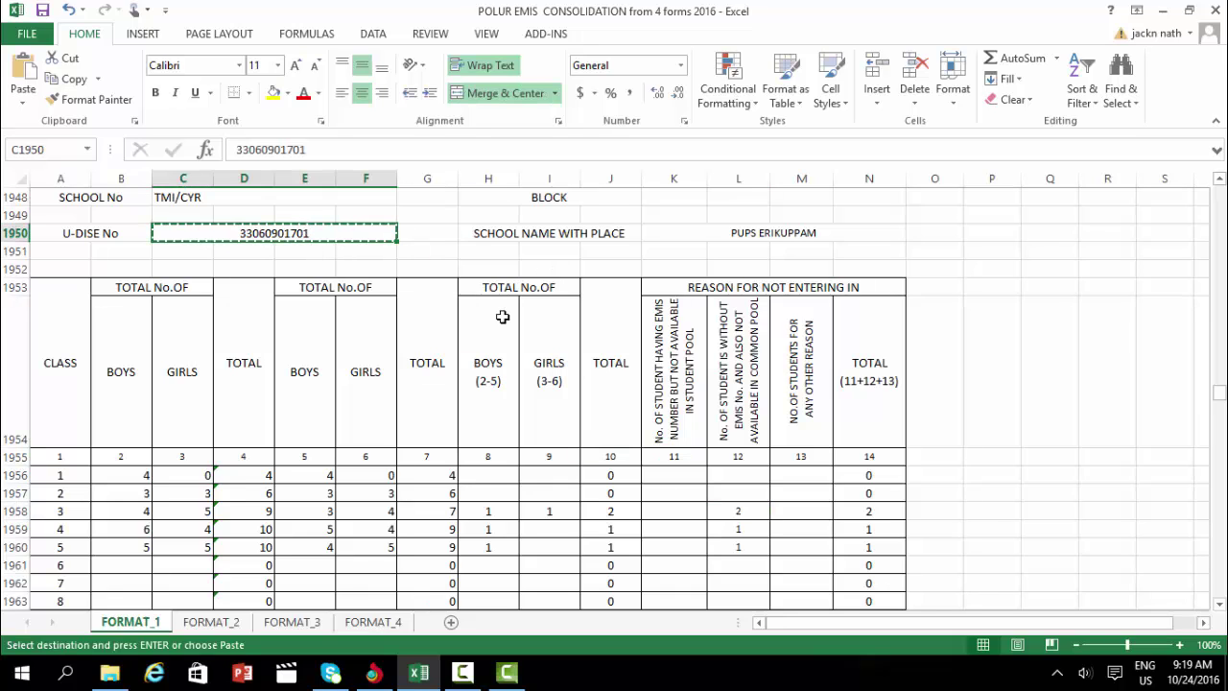
{"action": "left_click", "coordinate": [289, 623]}
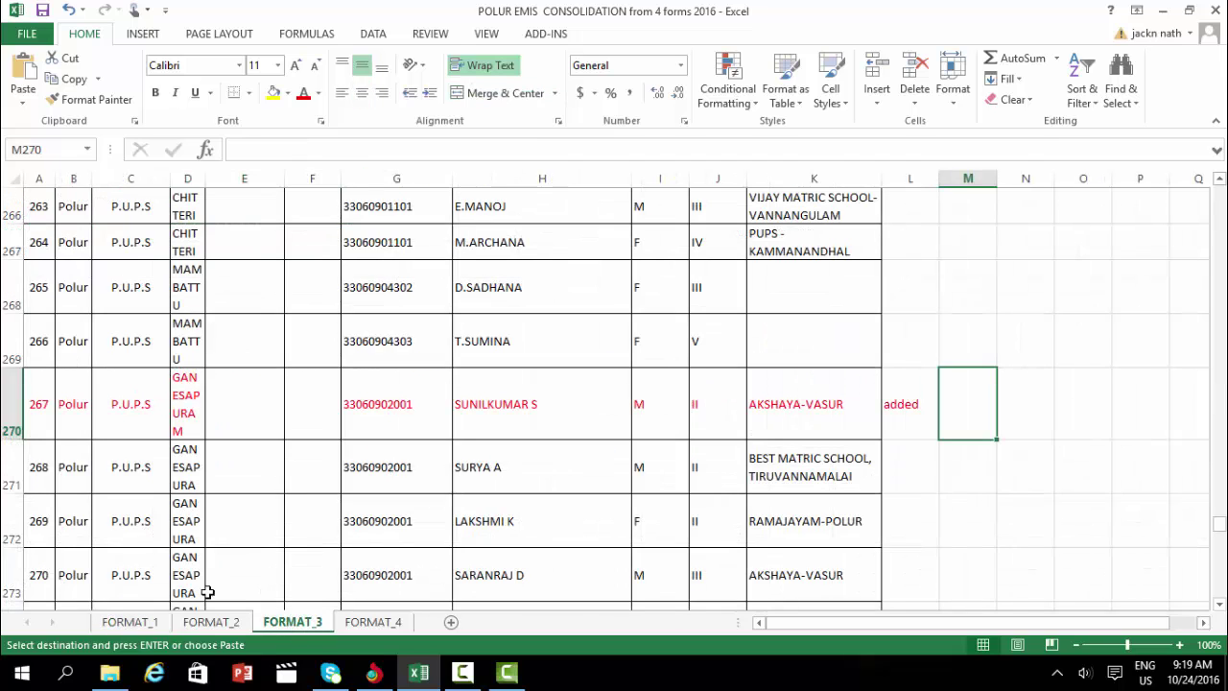
{"action": "left_click", "coordinate": [130, 622]}
Step: Check column 11 on FORMAT_1, and review the first FORMAT_2 record from place through U-DISE number to student name
{"action": "left_click", "coordinate": [687, 464]}
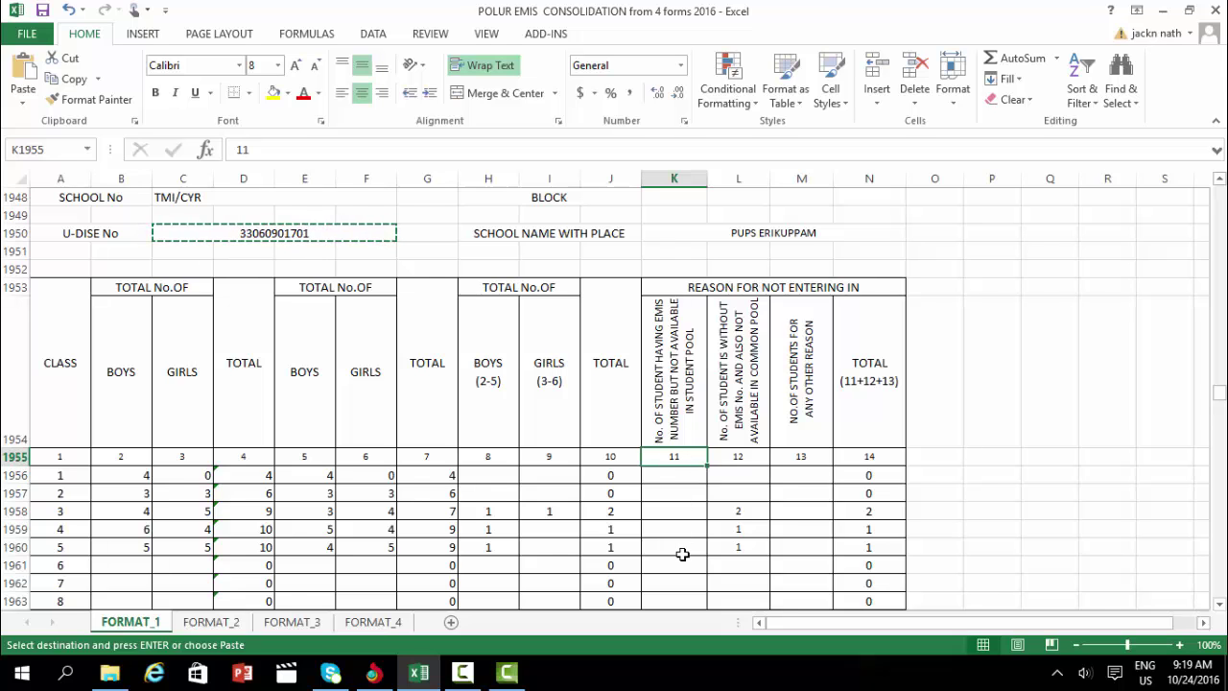
{"action": "left_click", "coordinate": [215, 623]}
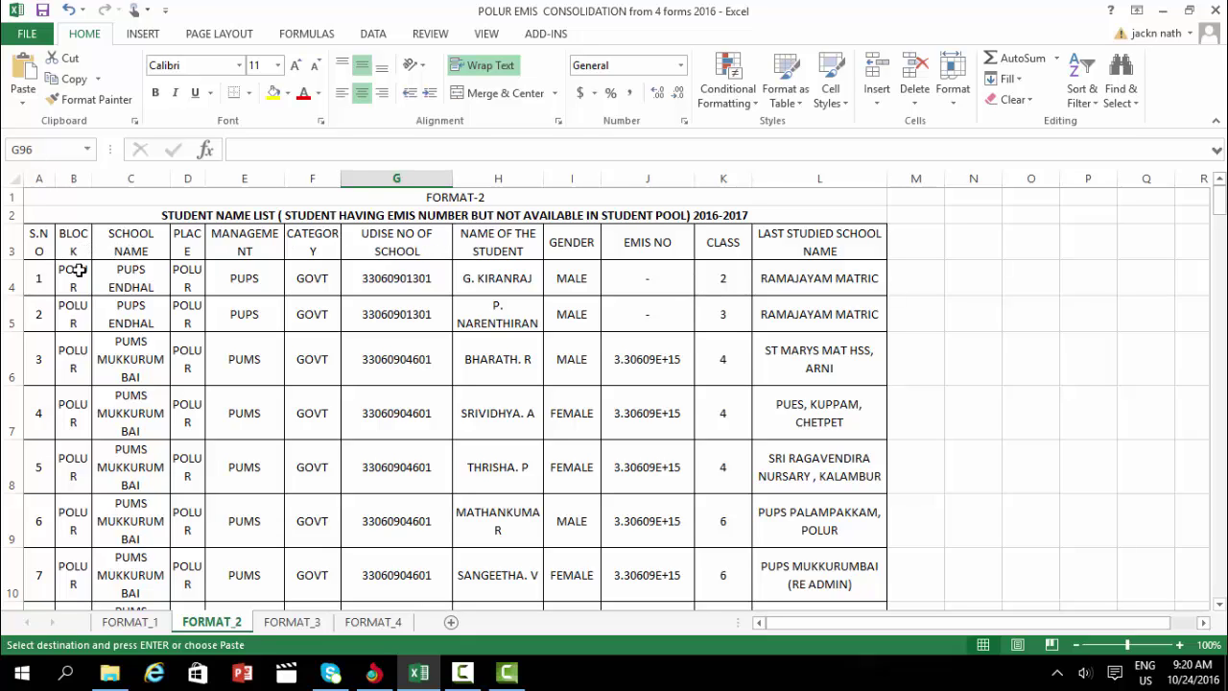
{"action": "left_click", "coordinate": [193, 278]}
{"action": "left_click", "coordinate": [276, 280]}
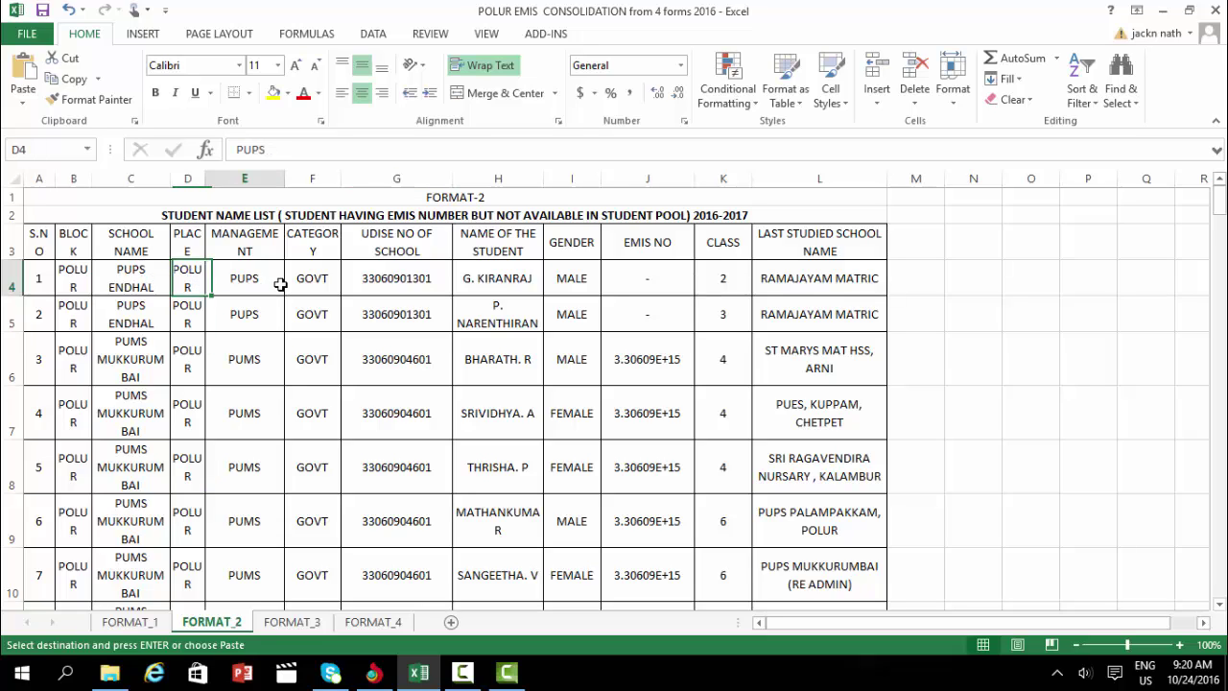
{"action": "left_click", "coordinate": [320, 277]}
{"action": "left_click", "coordinate": [396, 276]}
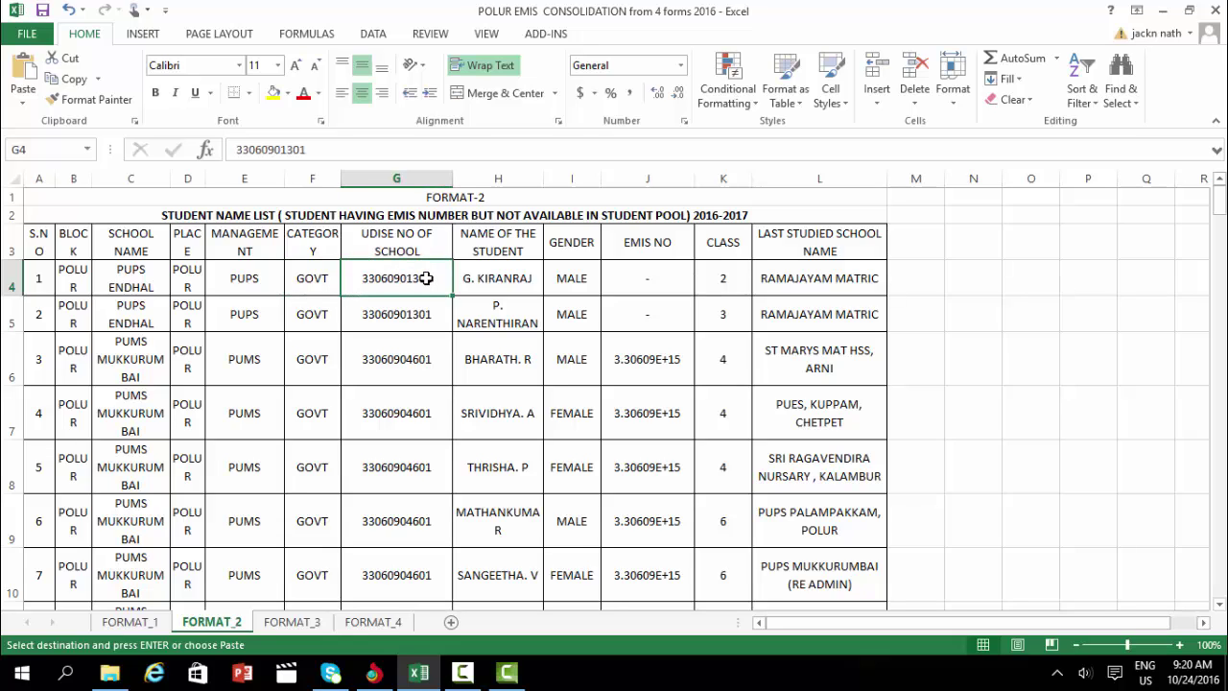
{"action": "left_click", "coordinate": [489, 277]}
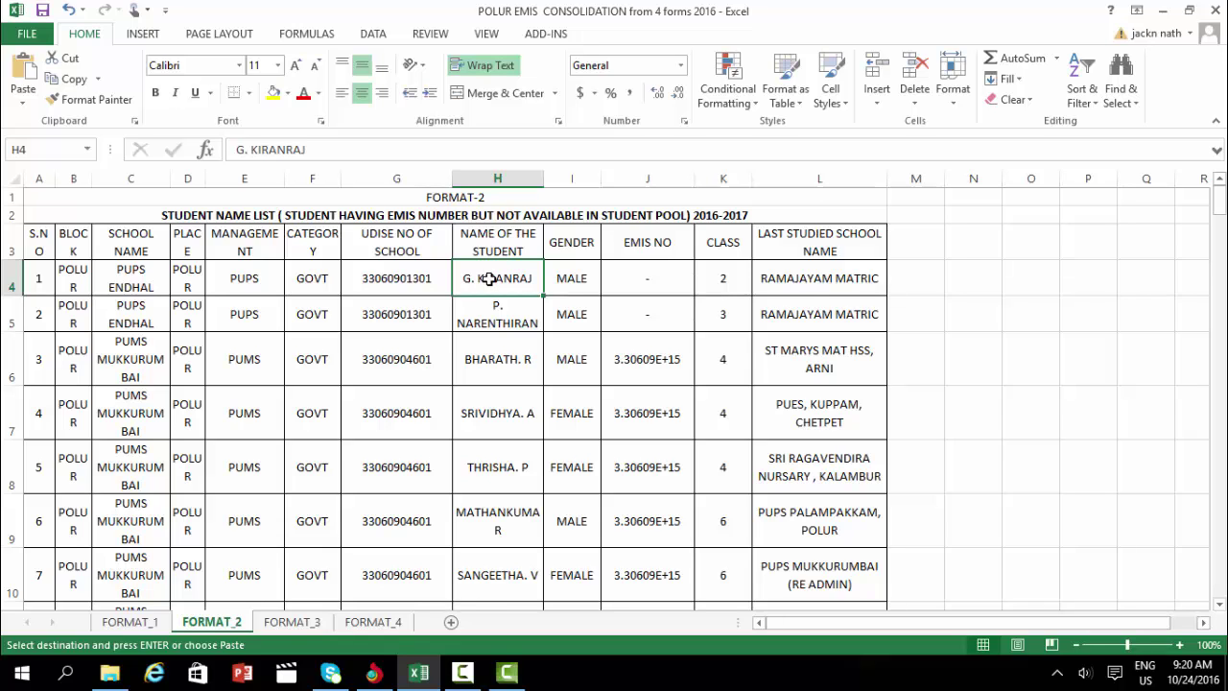
Step: Relate column 11 for class 3 on FORMAT_1 to the gender, class and last studied school fields on FORMAT_2
{"action": "left_click", "coordinate": [128, 624]}
{"action": "left_click", "coordinate": [673, 502]}
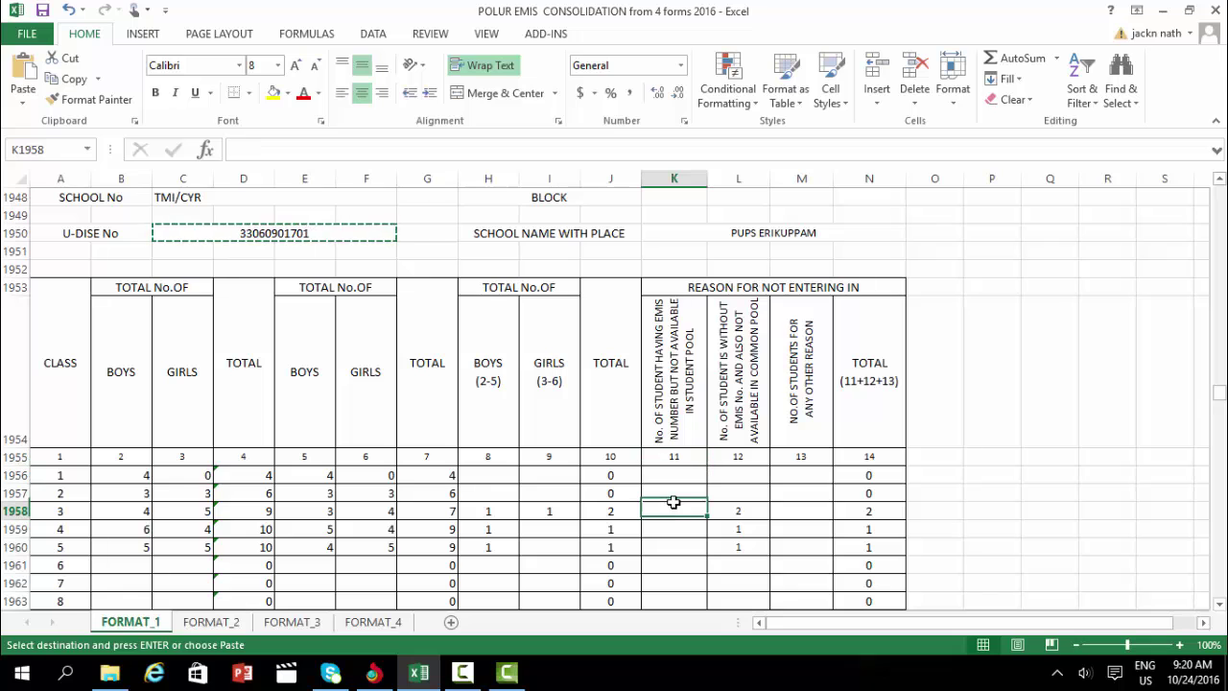
{"action": "left_click", "coordinate": [201, 620]}
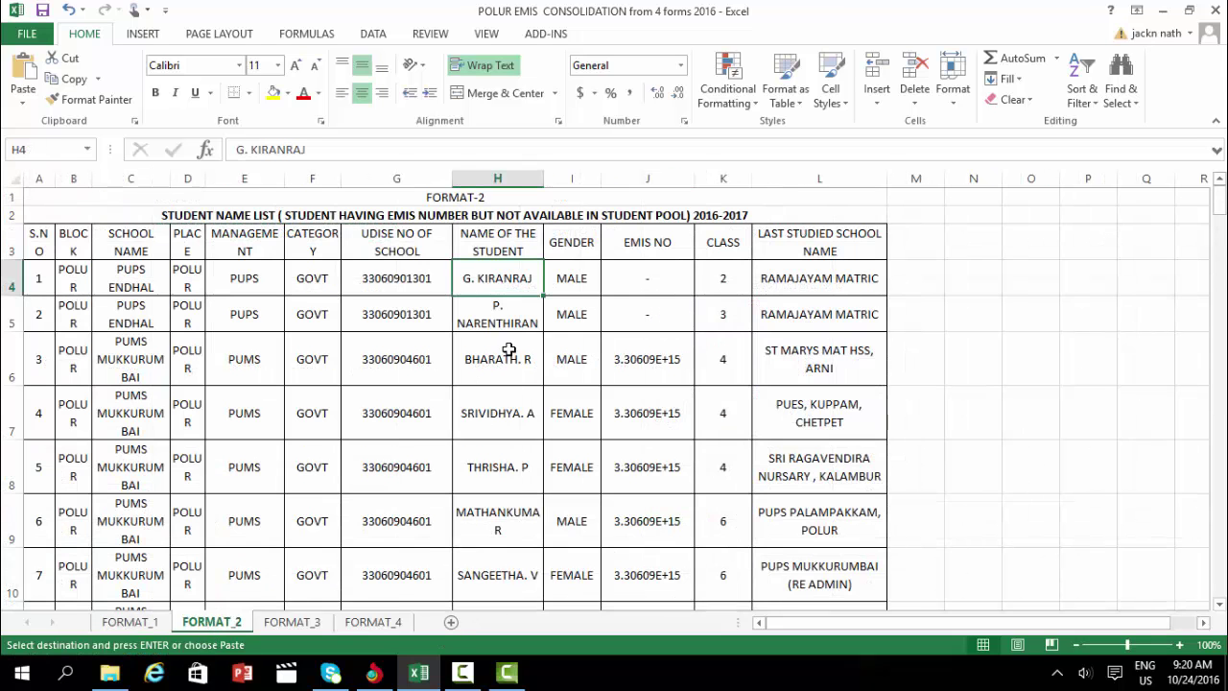
{"action": "left_click", "coordinate": [582, 277]}
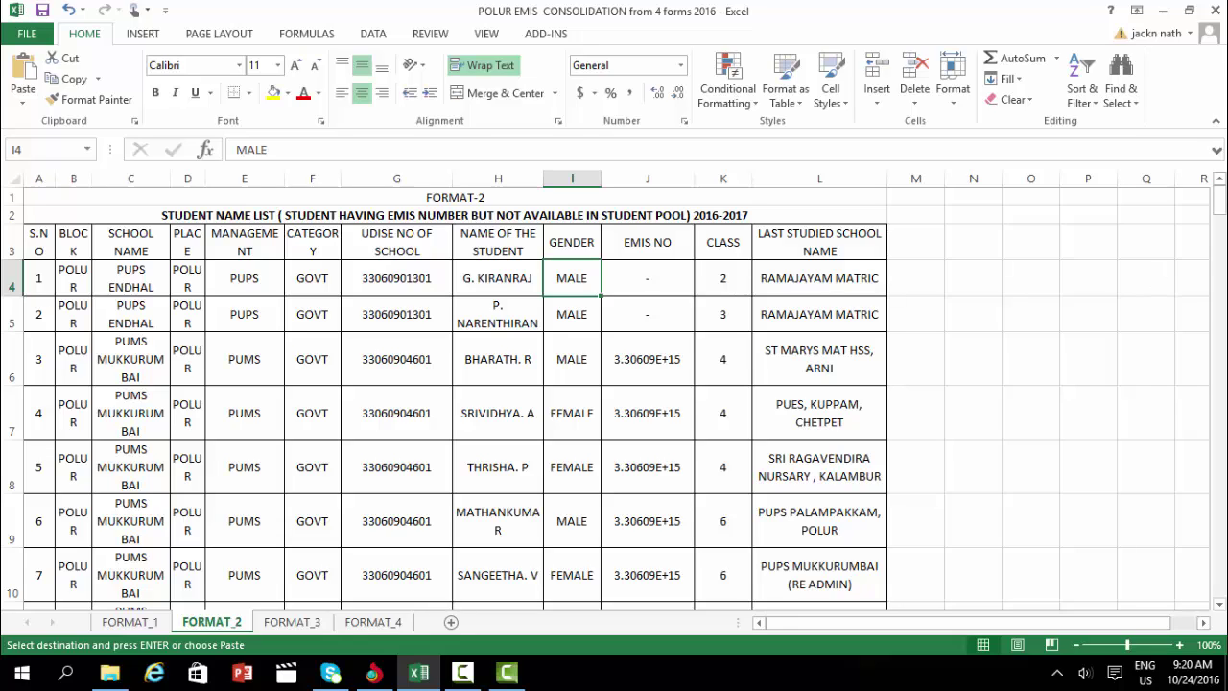
{"action": "left_click", "coordinate": [735, 277]}
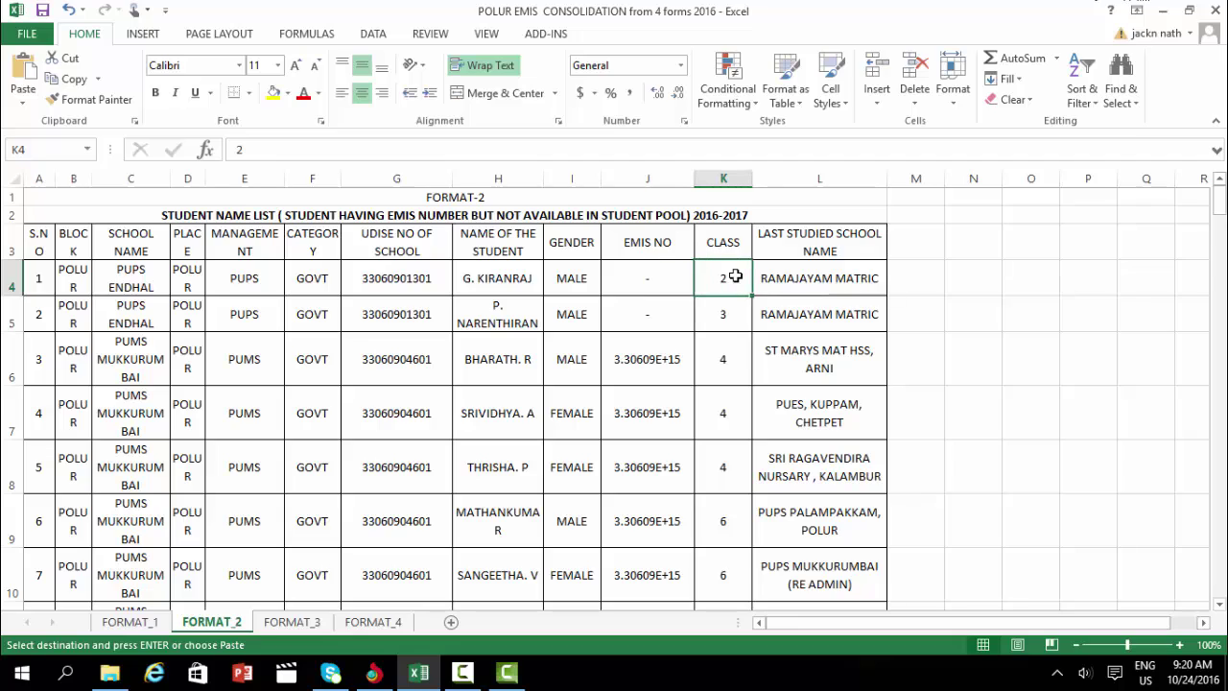
{"action": "left_click", "coordinate": [827, 281]}
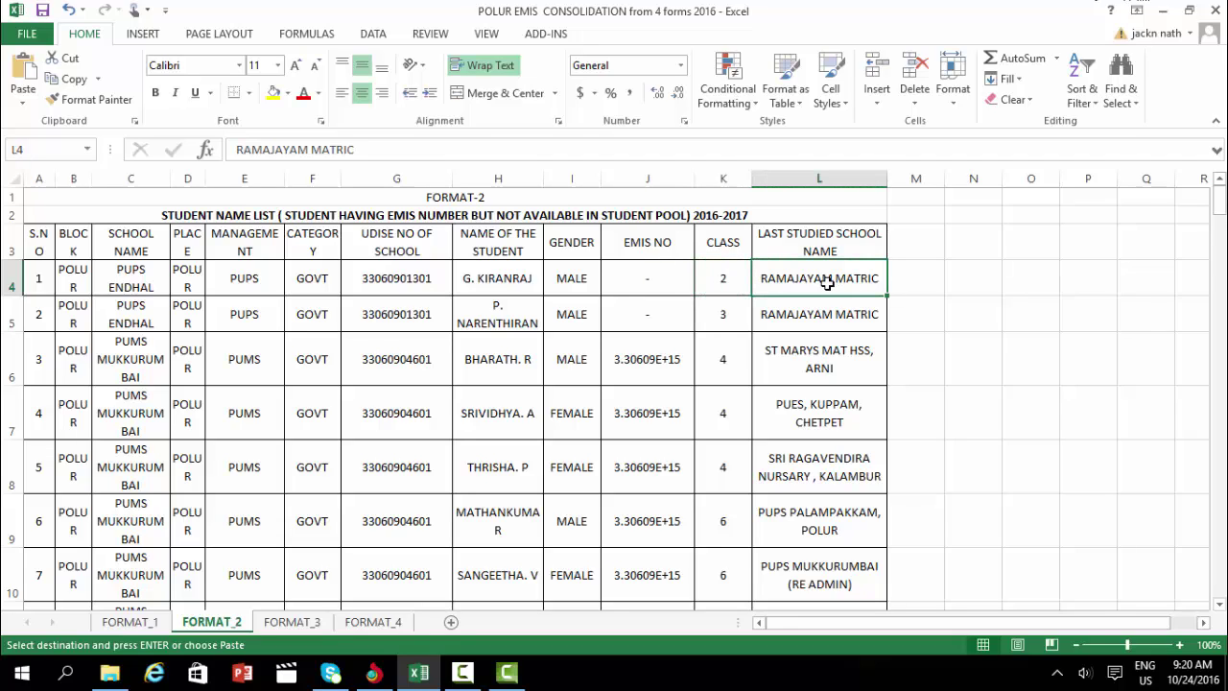
Step: Inspect the EMIS NO column on FORMAT_2, showing the third student's EMIS number in full
{"action": "left_click", "coordinate": [642, 280]}
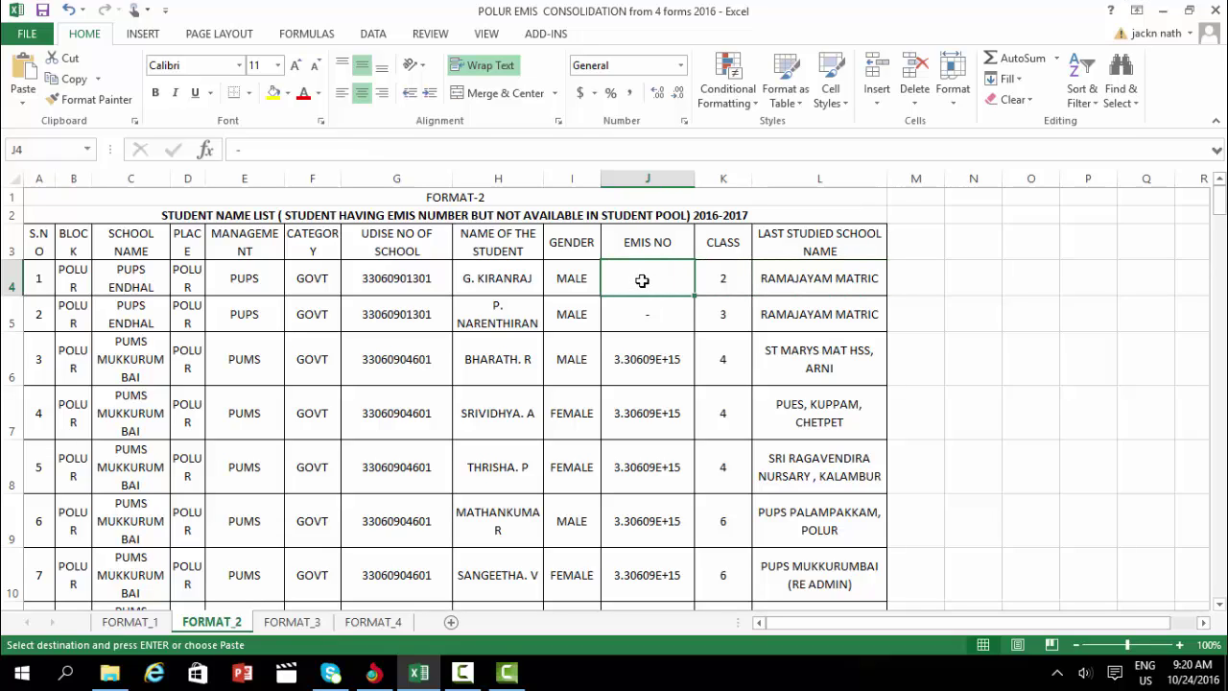
{"action": "left_click", "coordinate": [640, 368]}
{"action": "double_click", "coordinate": [641, 368]}
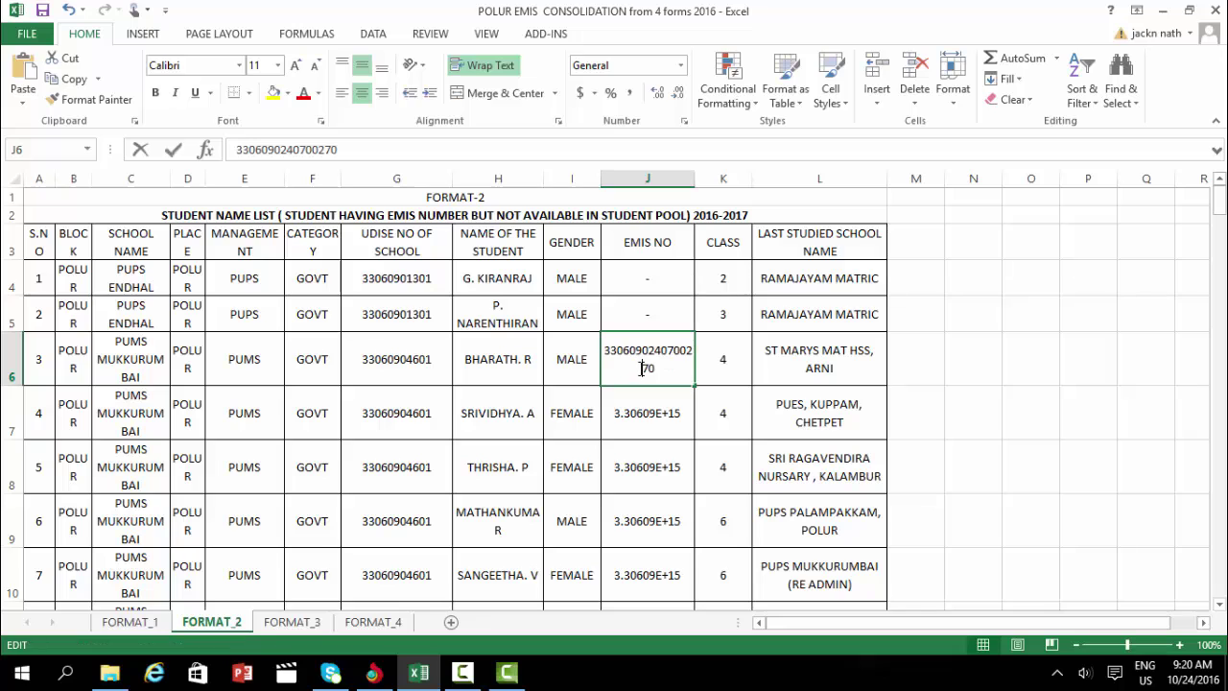
{"action": "left_click", "coordinate": [815, 382]}
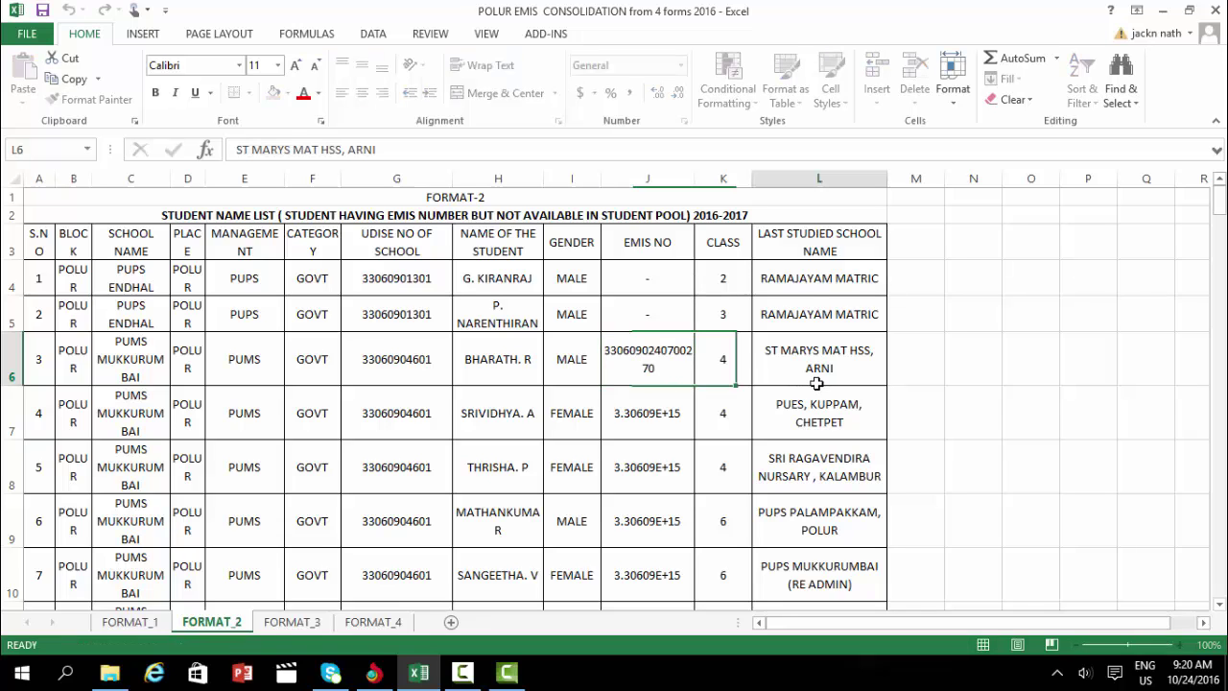
Step: Compare FORMAT_3 with FORMAT_1 and go to the beginning of the FORMAT_3 list of students without an EMIS number
{"action": "left_click", "coordinate": [290, 622]}
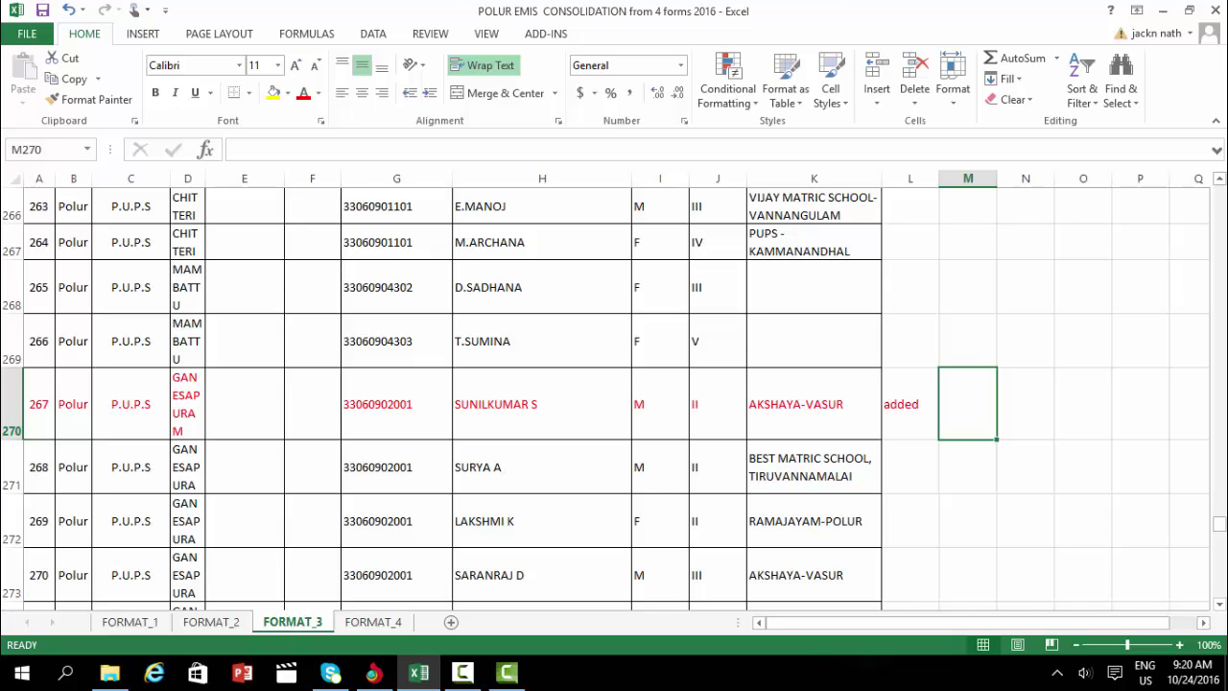
{"action": "left_click", "coordinate": [130, 621]}
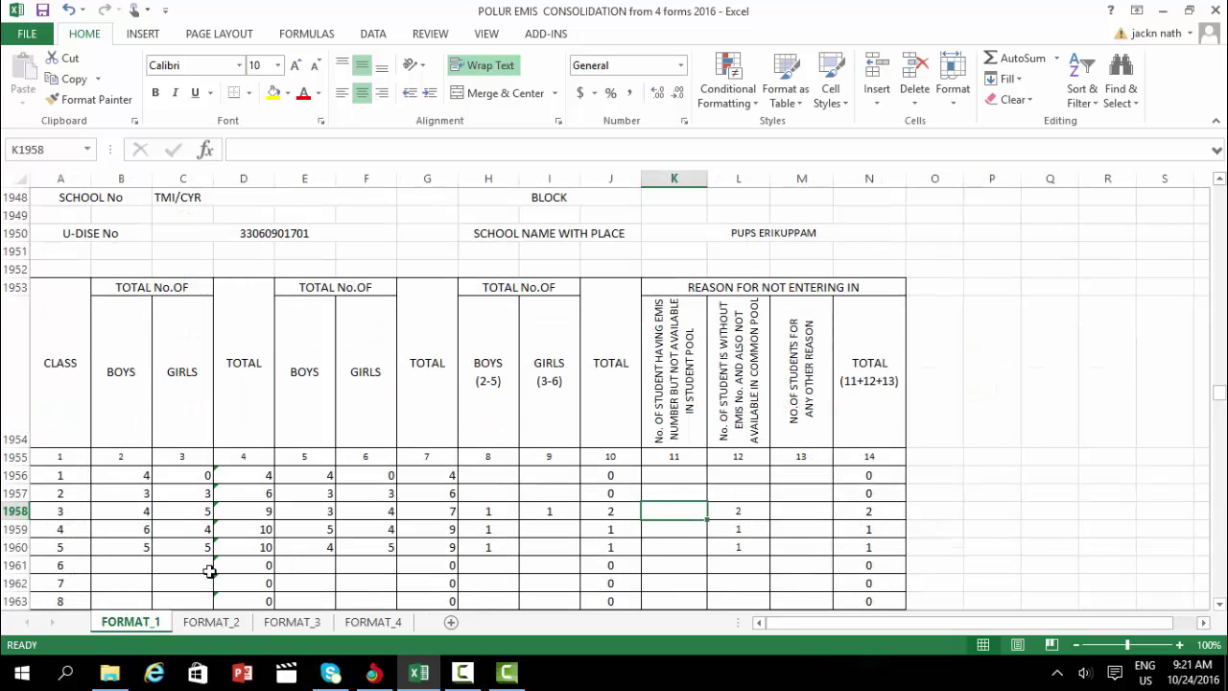
{"action": "left_click", "coordinate": [309, 624]}
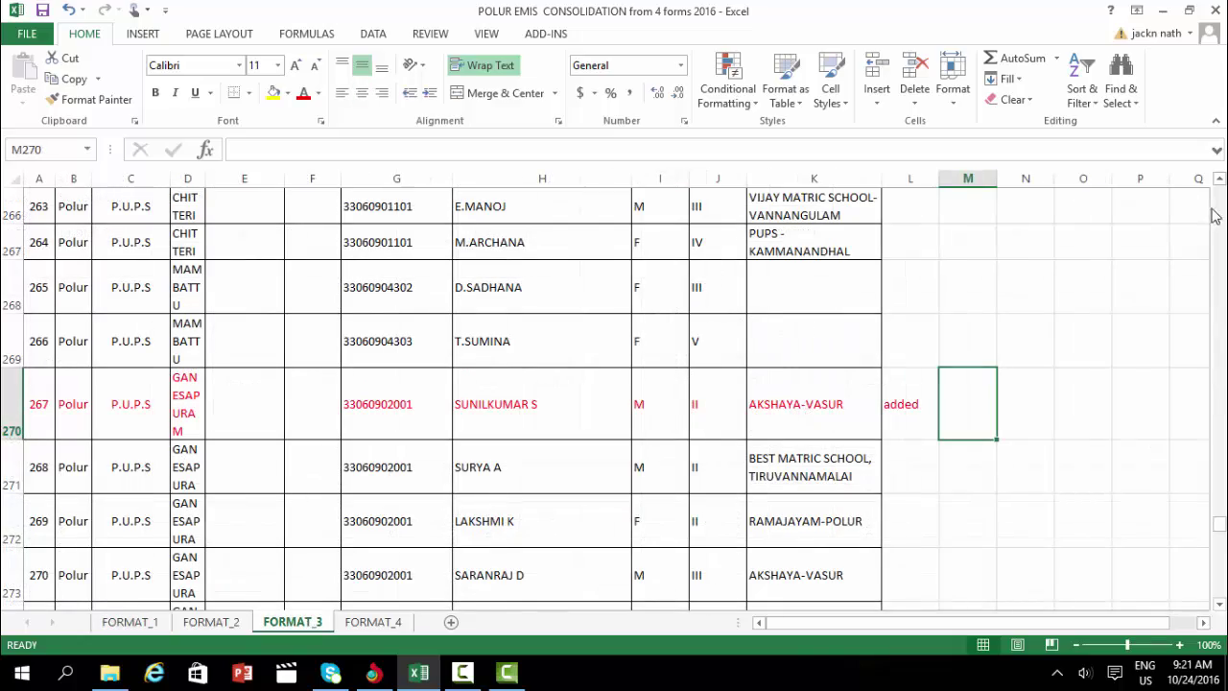
{"action": "scroll", "coordinate": [1219, 215], "scroll_direction": "up", "scroll_amount": 20}
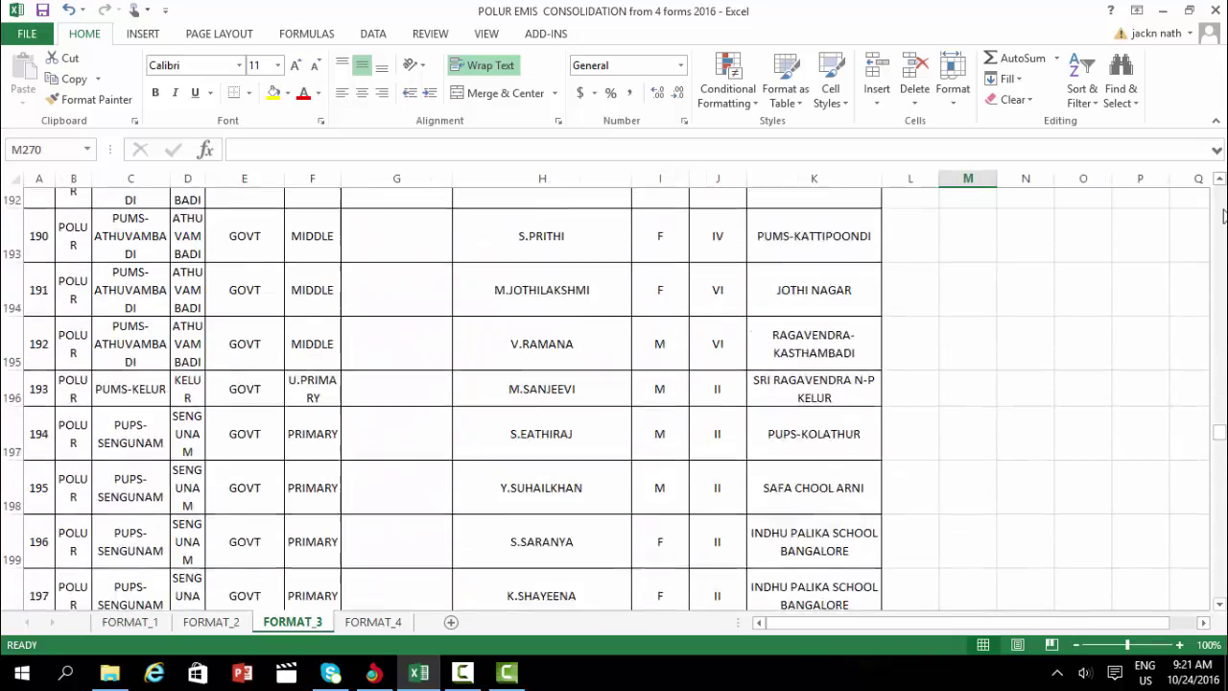
{"action": "scroll", "coordinate": [1225, 414], "scroll_direction": "up", "scroll_amount": 1}
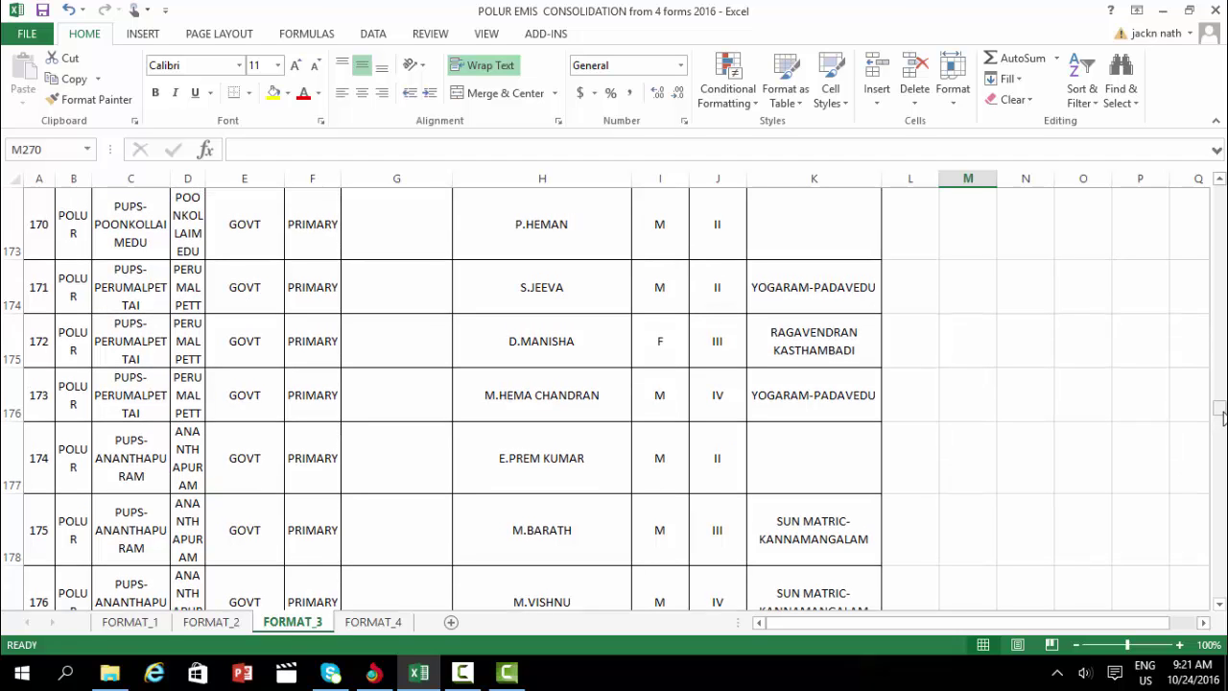
{"action": "left_click_drag", "start_coordinate": [1223, 415], "coordinate": [1224, 196]}
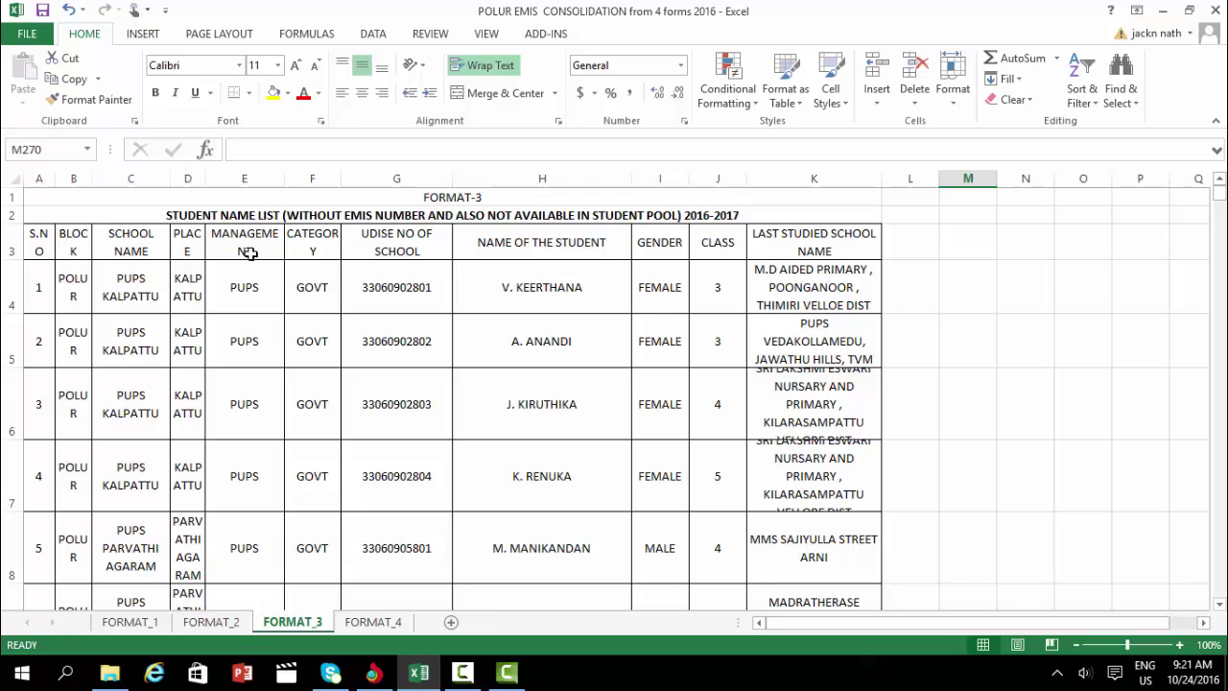
Step: Review the U-DISE number, student name and last studied school in the first FORMAT_3 record
{"action": "left_click", "coordinate": [405, 263]}
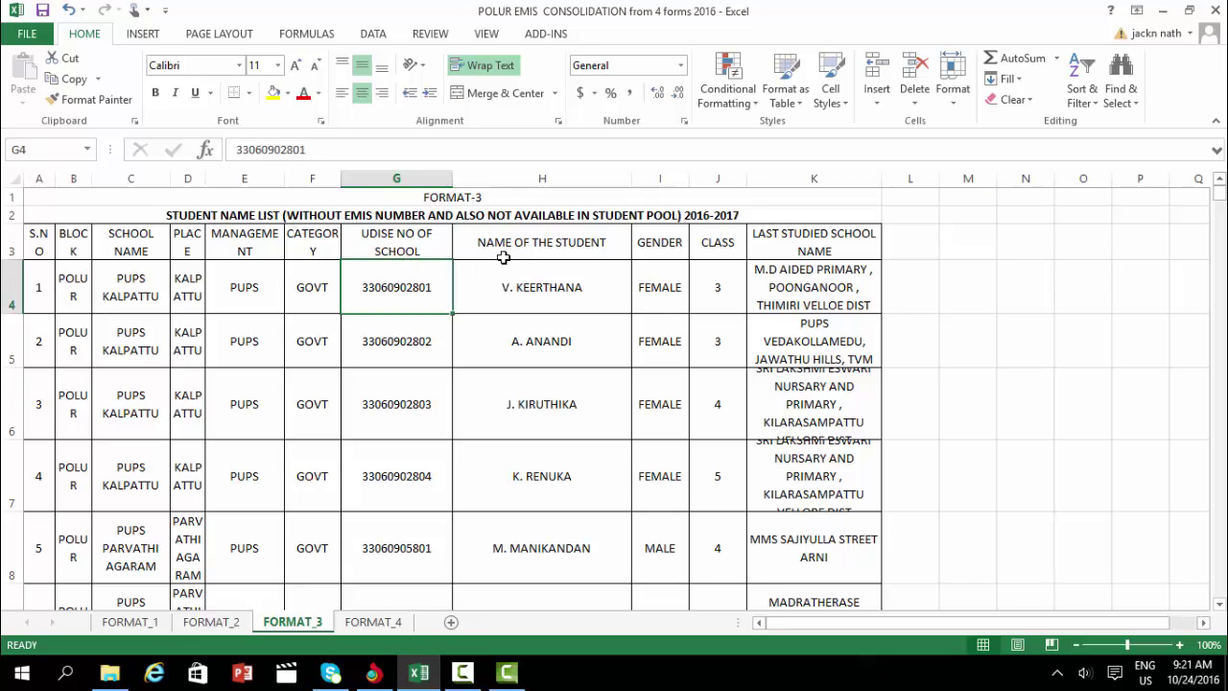
{"action": "left_click", "coordinate": [548, 265]}
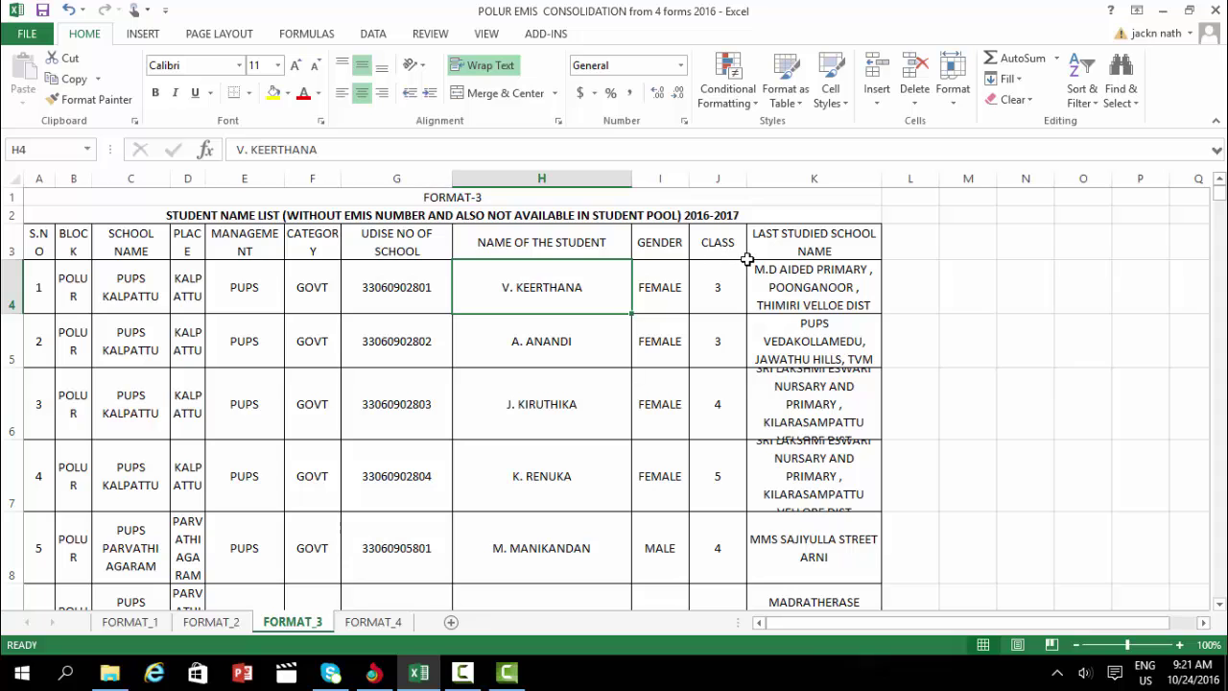
{"action": "left_click", "coordinate": [818, 264]}
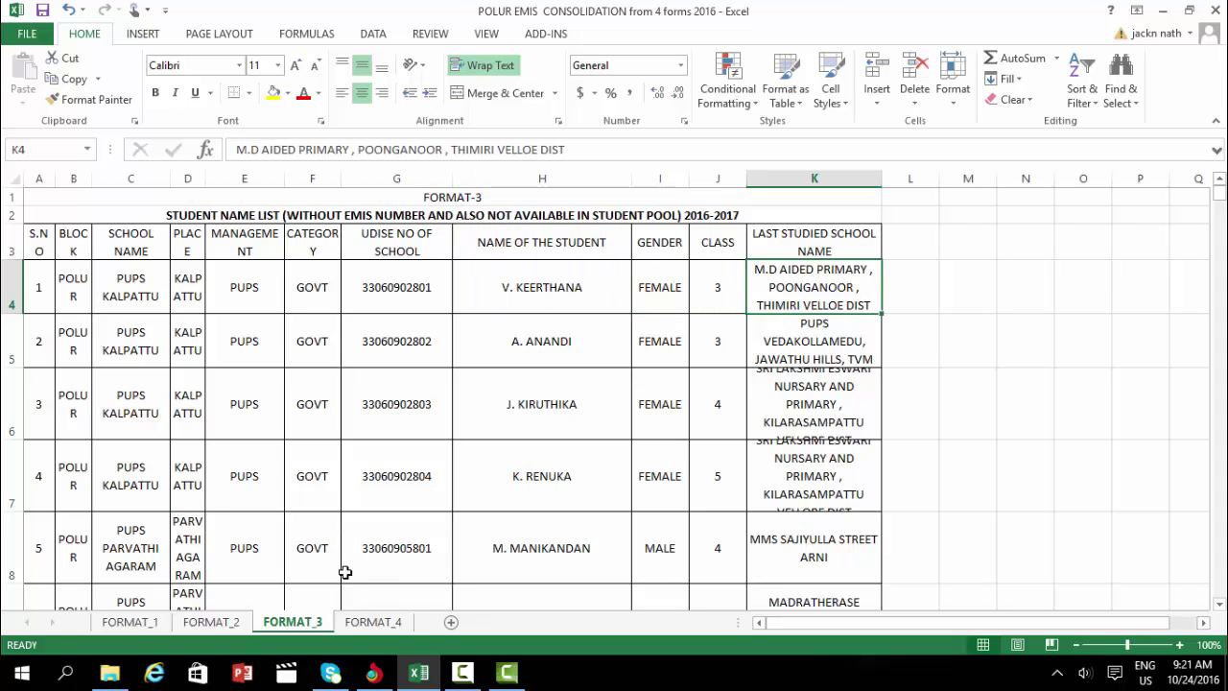
Step: Check column 13 for any other reason on FORMAT_1 and go to the beginning of the FORMAT_4 list
{"action": "left_click", "coordinate": [108, 625]}
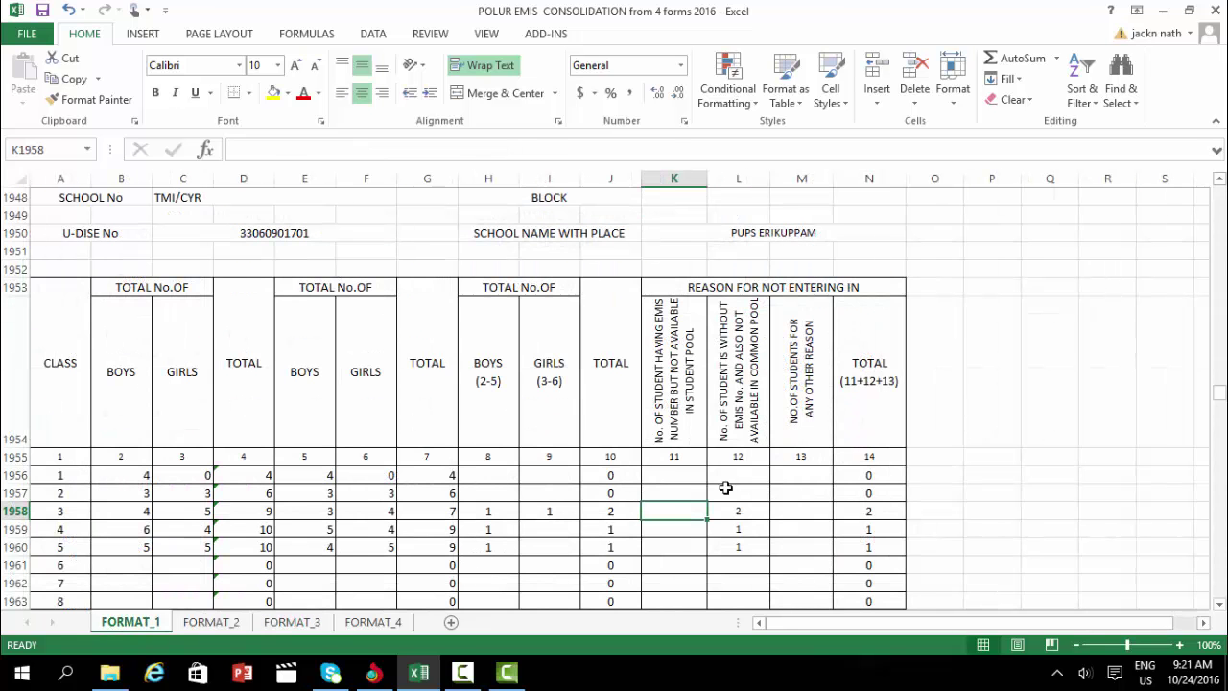
{"action": "left_click", "coordinate": [817, 457]}
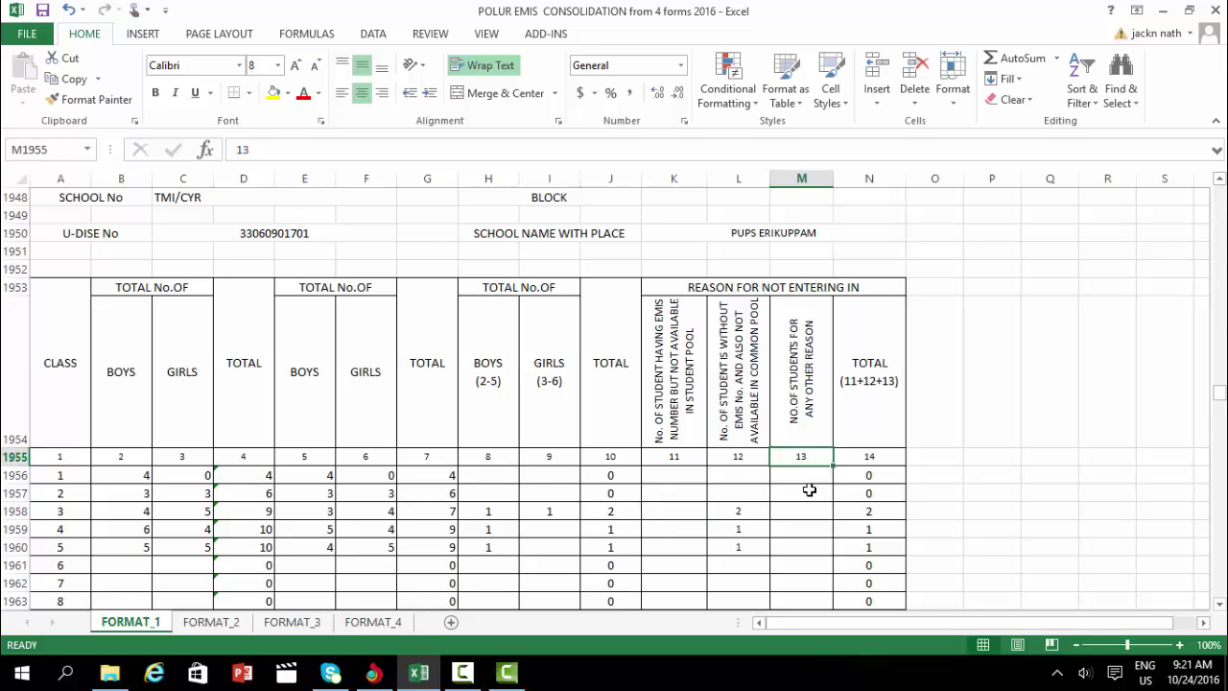
{"action": "left_click", "coordinate": [810, 491]}
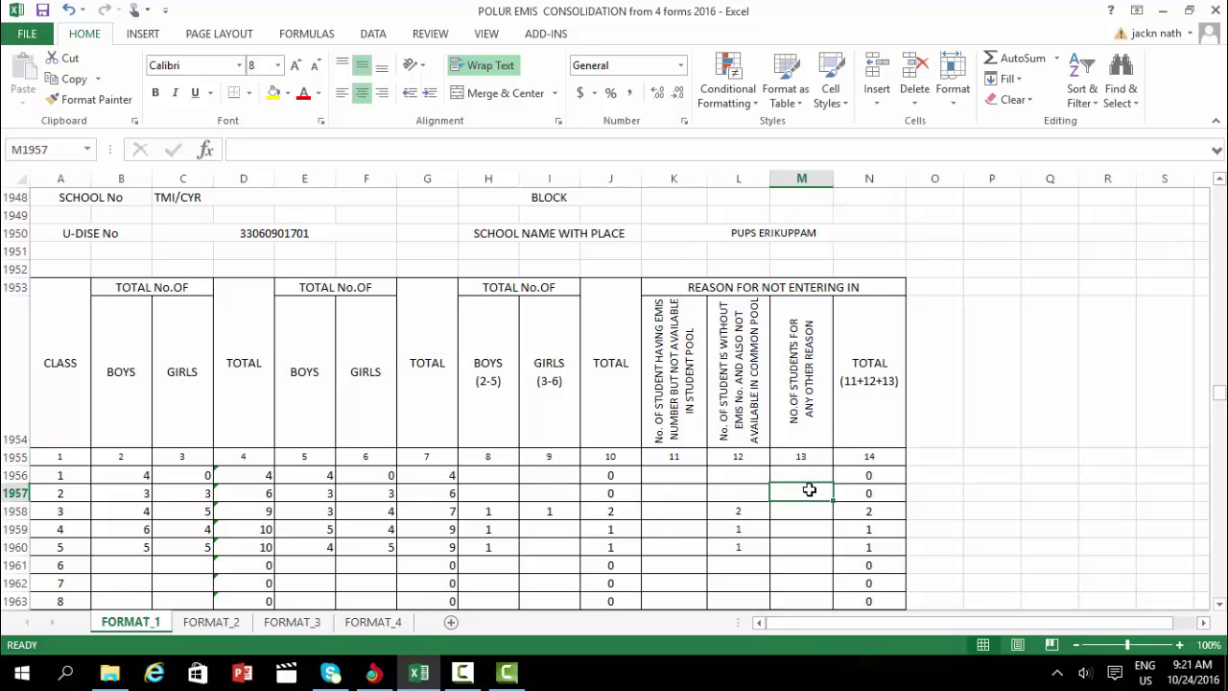
{"action": "left_click", "coordinate": [373, 621]}
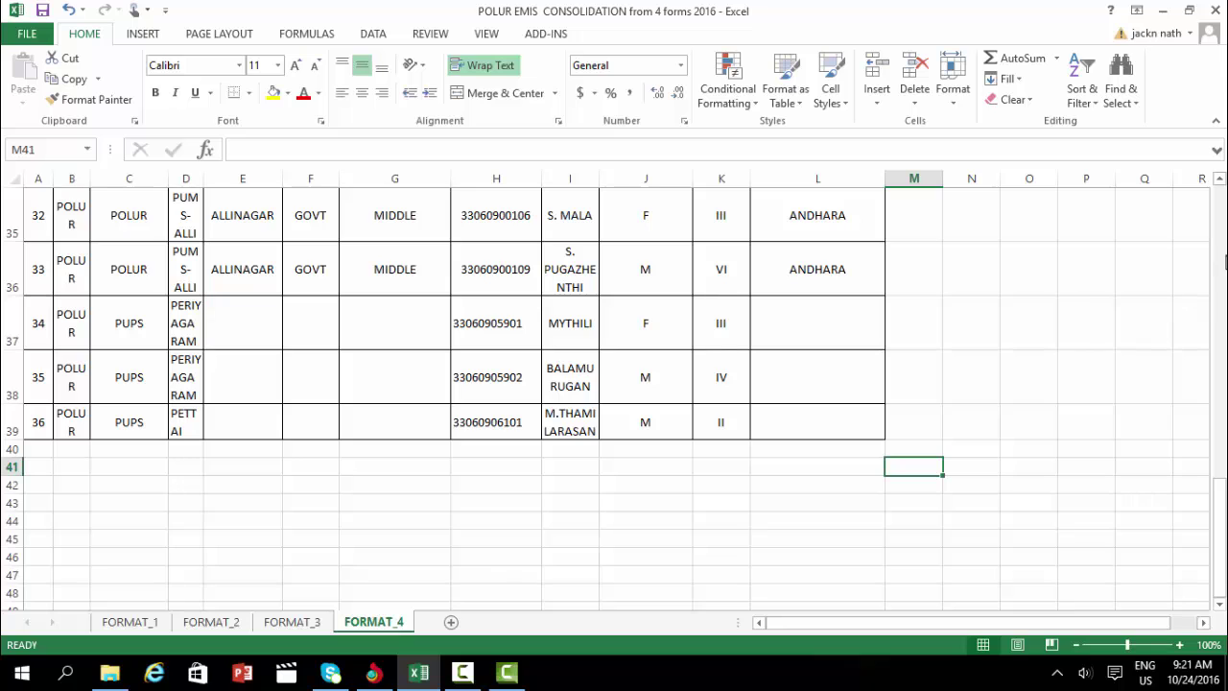
{"action": "left_click_drag", "start_coordinate": [1219, 490], "coordinate": [1219, 239]}
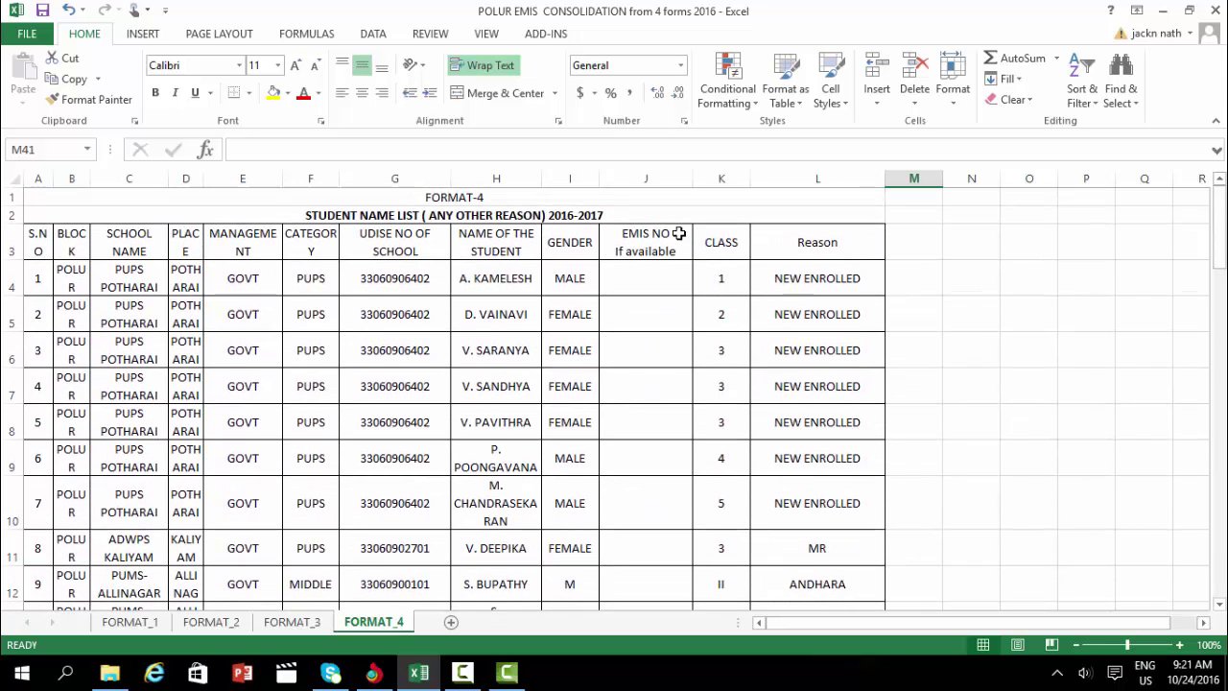
Step: Review the student name, gender, EMIS number, class and reason fields in the first FORMAT_4 record
{"action": "left_click", "coordinate": [510, 280]}
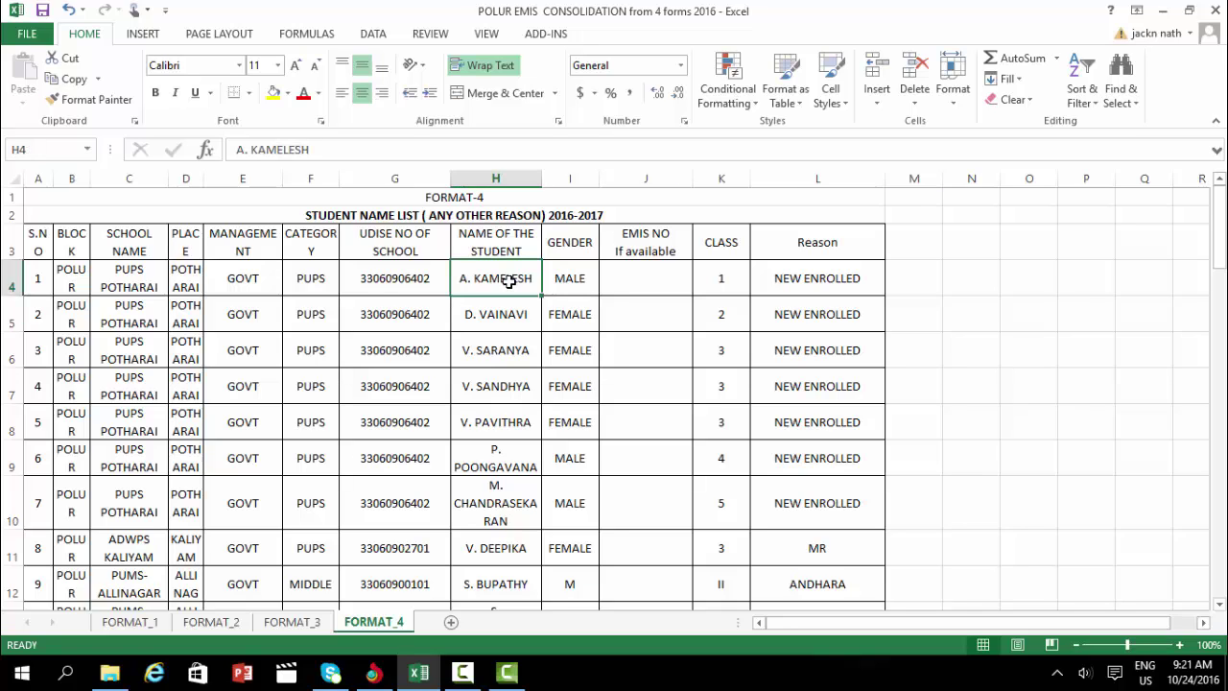
{"action": "left_click", "coordinate": [588, 283]}
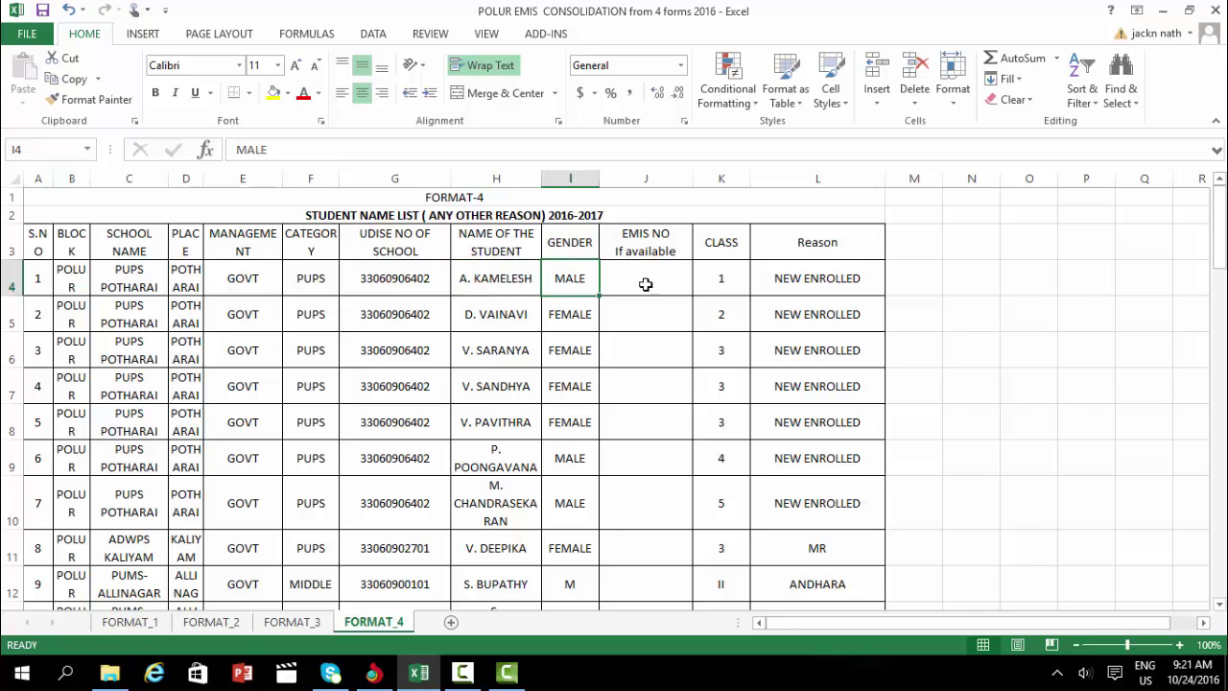
{"action": "left_click", "coordinate": [650, 285]}
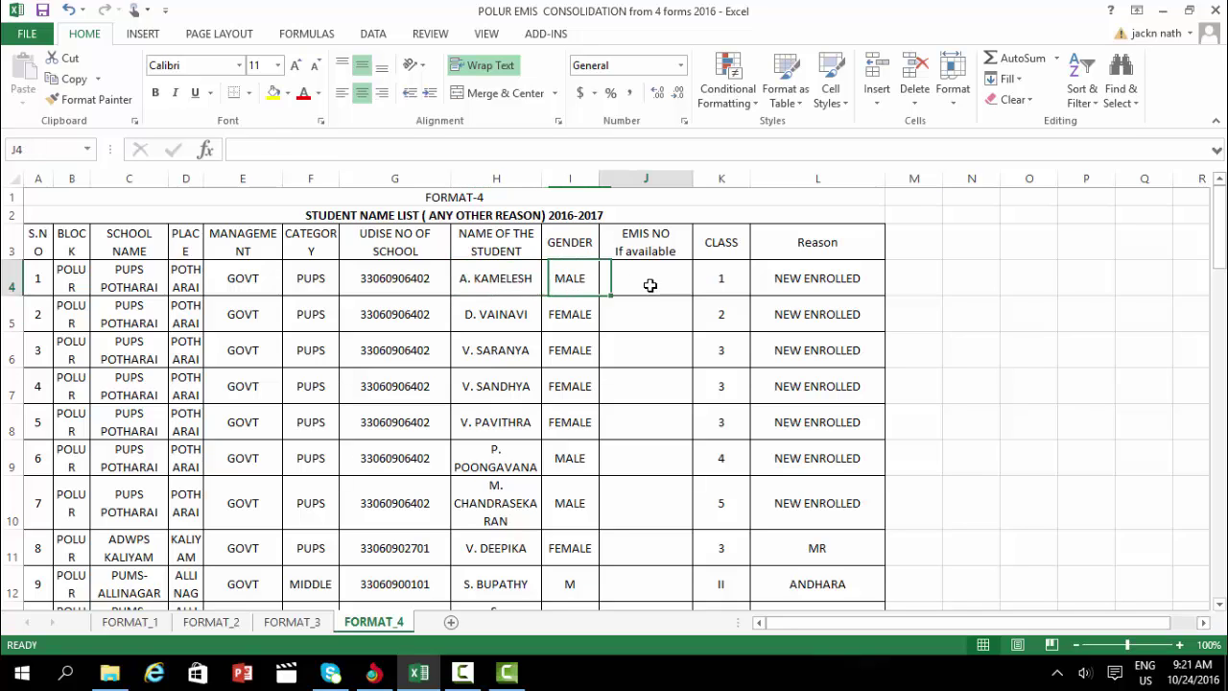
{"action": "left_click", "coordinate": [700, 278]}
{"action": "left_click", "coordinate": [792, 278]}
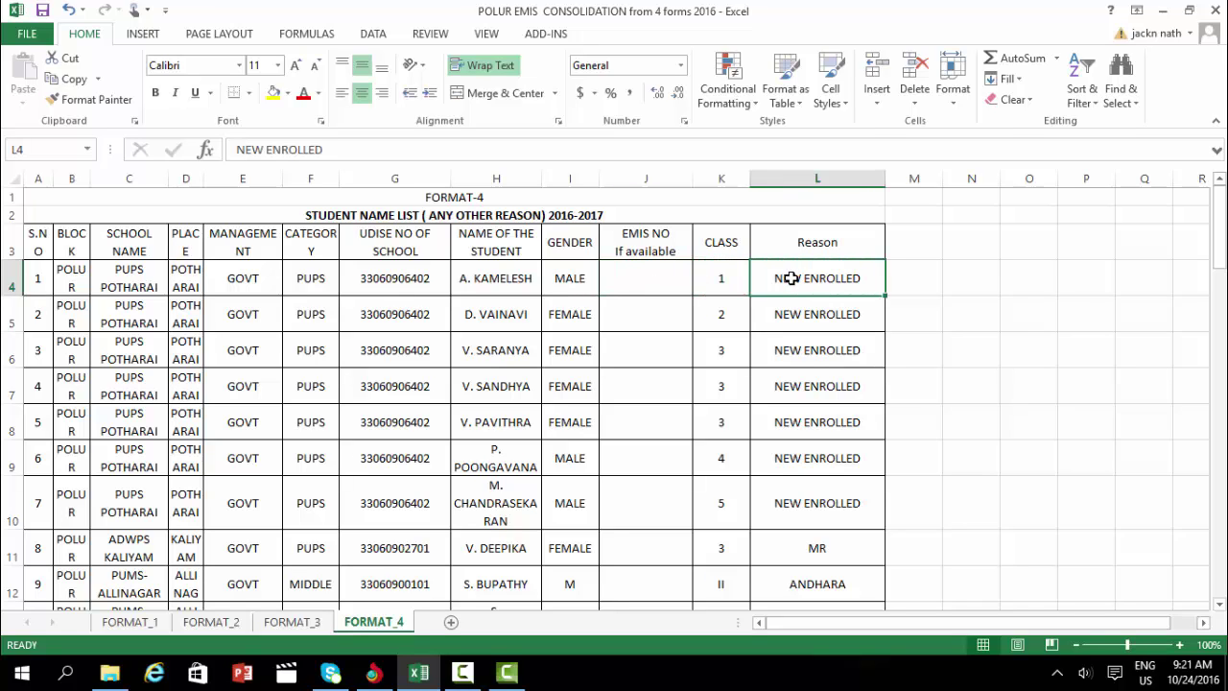
Step: Read through the entries in the Reason column of FORMAT_4 for the records from serial number 8 onward
{"action": "left_click", "coordinate": [803, 538]}
{"action": "key", "text": "Down"}
{"action": "key", "text": "Down"}
{"action": "key", "text": "Down"}
{"action": "key", "text": "Down"}
{"action": "key", "text": "Down"}
{"action": "key", "text": "Down"}
{"action": "key", "text": "Down"}
{"action": "key", "text": "Down"}
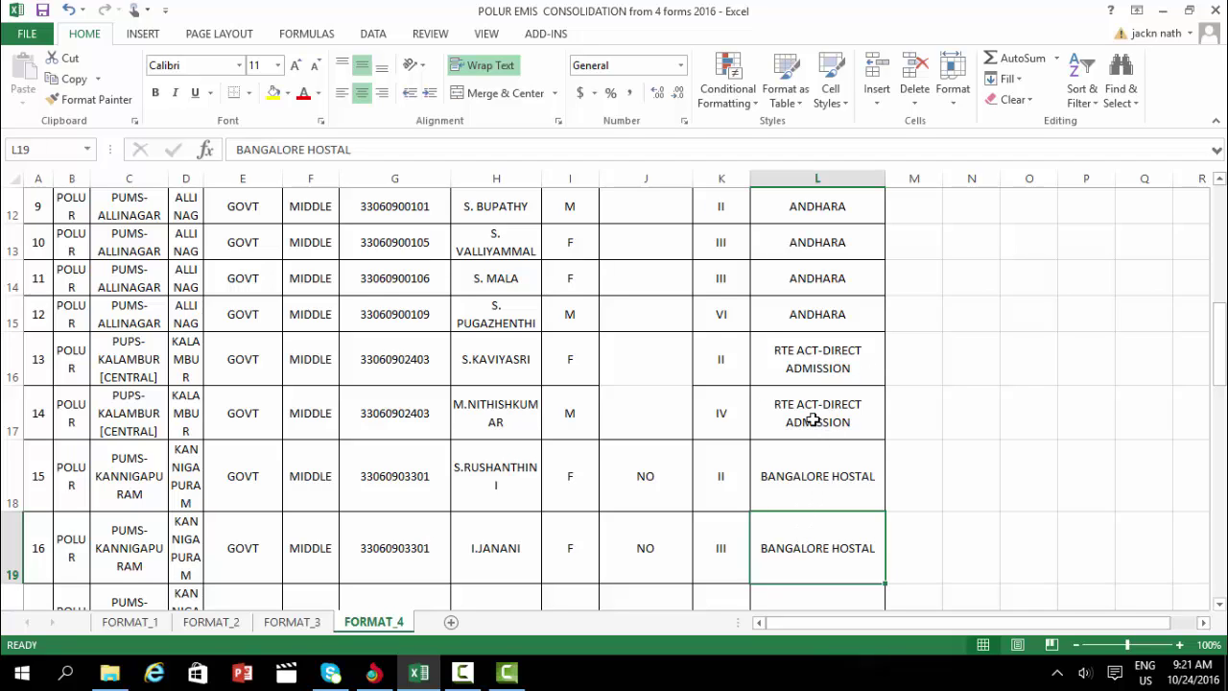
{"action": "left_click", "coordinate": [789, 487]}
{"action": "key", "text": "Down"}
{"action": "key", "text": "Down"}
{"action": "key", "text": "Down"}
{"action": "key", "text": "Down"}
{"action": "key", "text": "Down"}
{"action": "key", "text": "Down"}
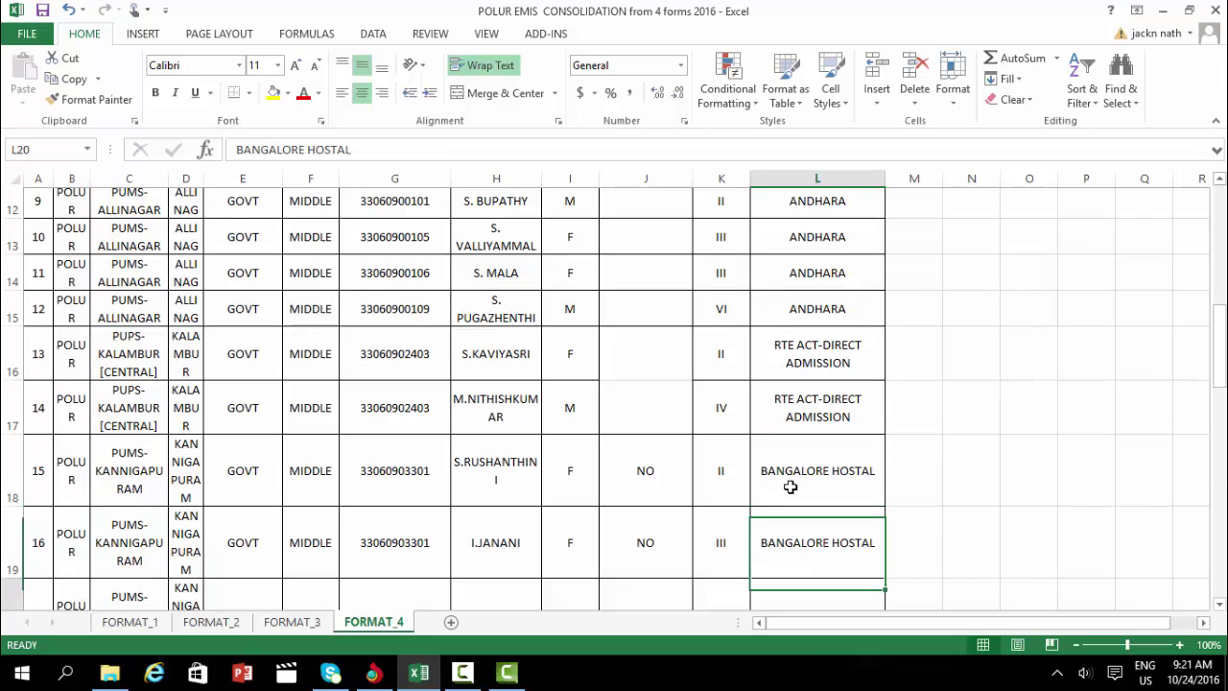
Step: Return to the FORMAT_4 title row and switch to the FORMAT_2 sheet
{"action": "key", "text": "Up"}
{"action": "key", "text": "Up"}
{"action": "key", "text": "Up"}
{"action": "key", "text": "Up"}
{"action": "key", "text": "Up"}
{"action": "key", "text": "Up"}
{"action": "key", "text": "Up"}
{"action": "key", "text": "Up"}
{"action": "key", "text": "Up"}
{"action": "key", "text": "Up"}
{"action": "key", "text": "Up"}
{"action": "key", "text": "Up"}
{"action": "key", "text": "Up"}
{"action": "key", "text": "Up"}
{"action": "key", "text": "Up"}
{"action": "key", "text": "Up"}
{"action": "key", "text": "Up"}
{"action": "key", "text": "Up"}
{"action": "key", "text": "Up"}
{"action": "key", "text": "Up"}
{"action": "key", "text": "Up"}
{"action": "key", "text": "Up"}
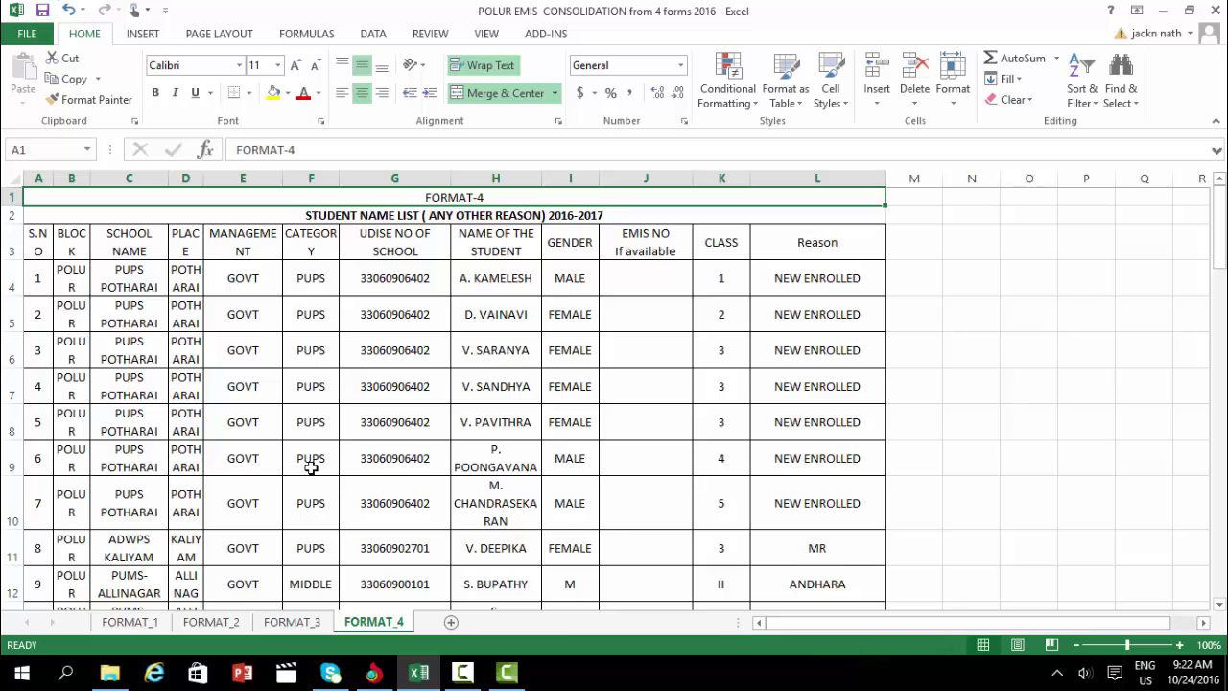
{"action": "left_click", "coordinate": [202, 623]}
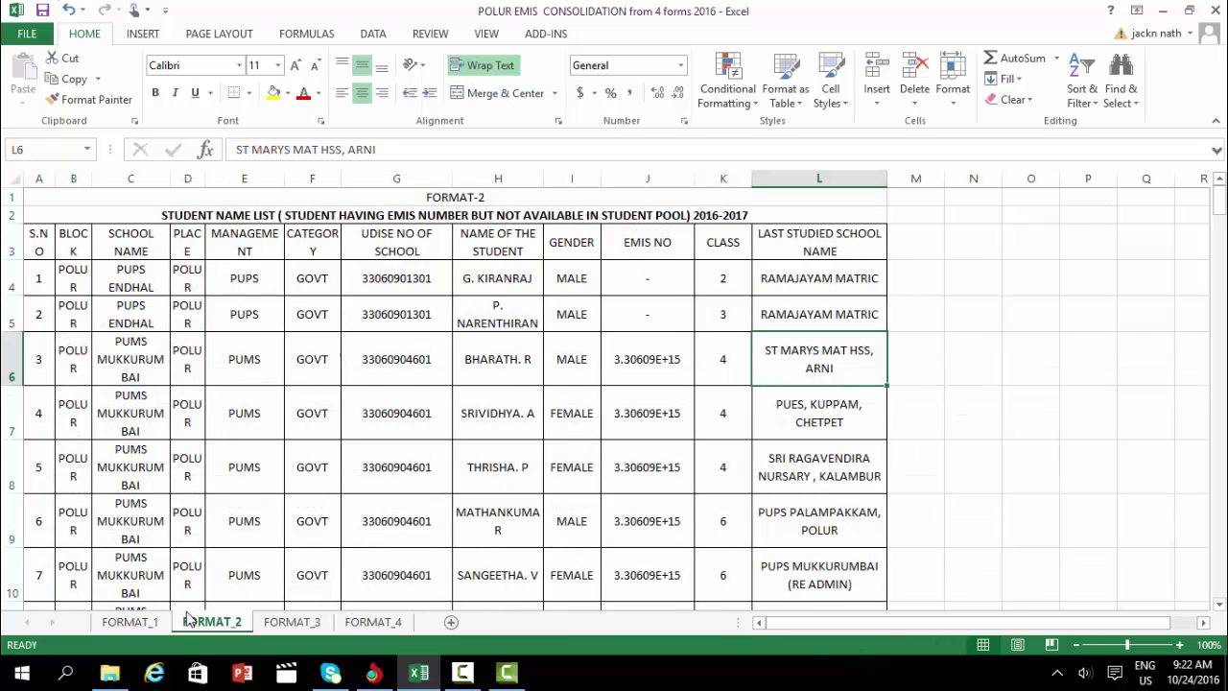
Step: Glance at FORMAT_3, return to FORMAT_2 and review the UDISE number, EMIS number and last studied school of serial number 4
{"action": "left_click", "coordinate": [308, 626]}
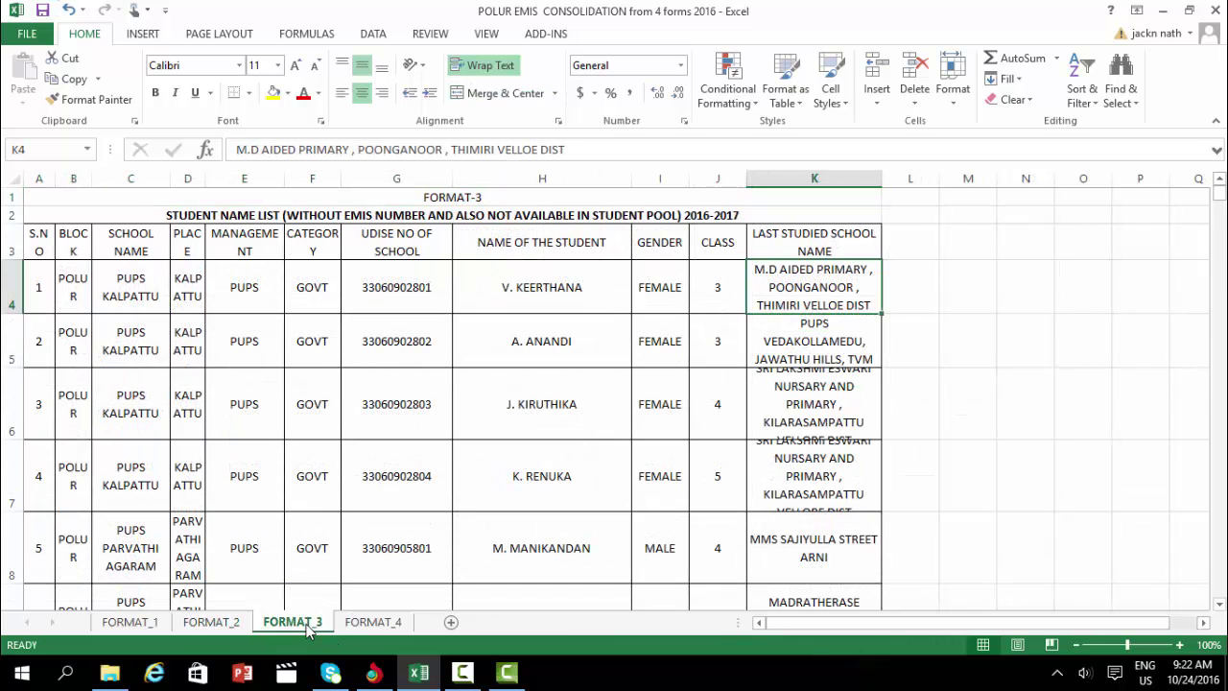
{"action": "left_click", "coordinate": [211, 623]}
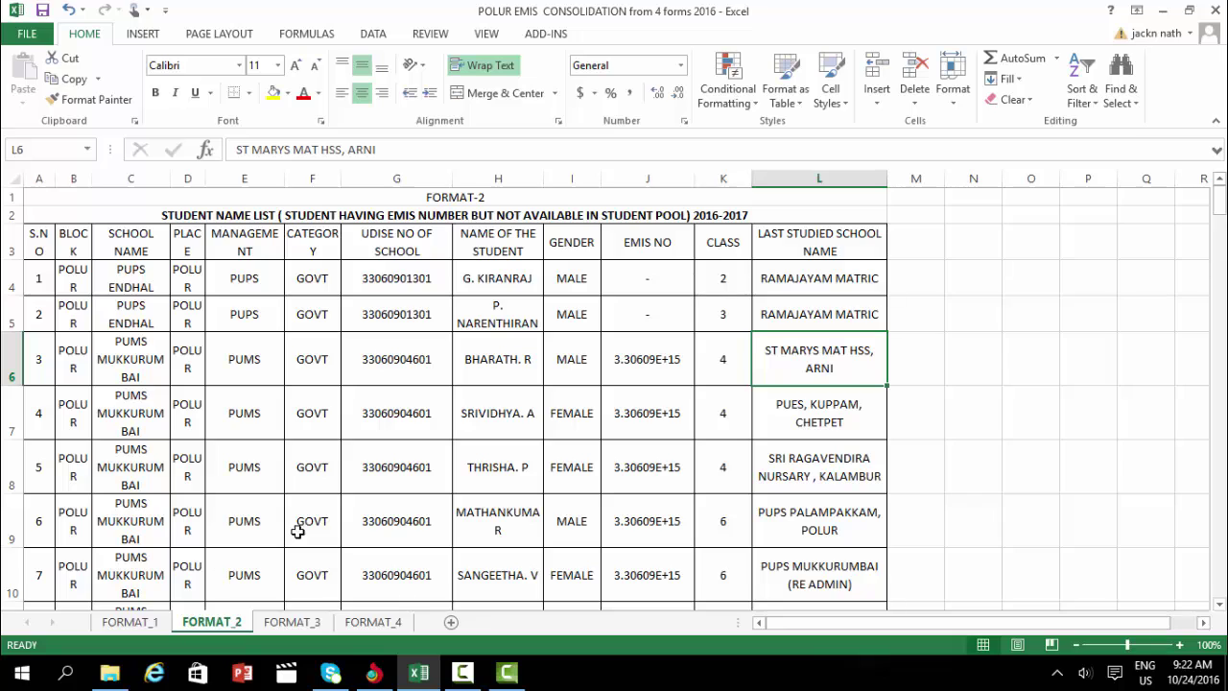
{"action": "left_click", "coordinate": [429, 415]}
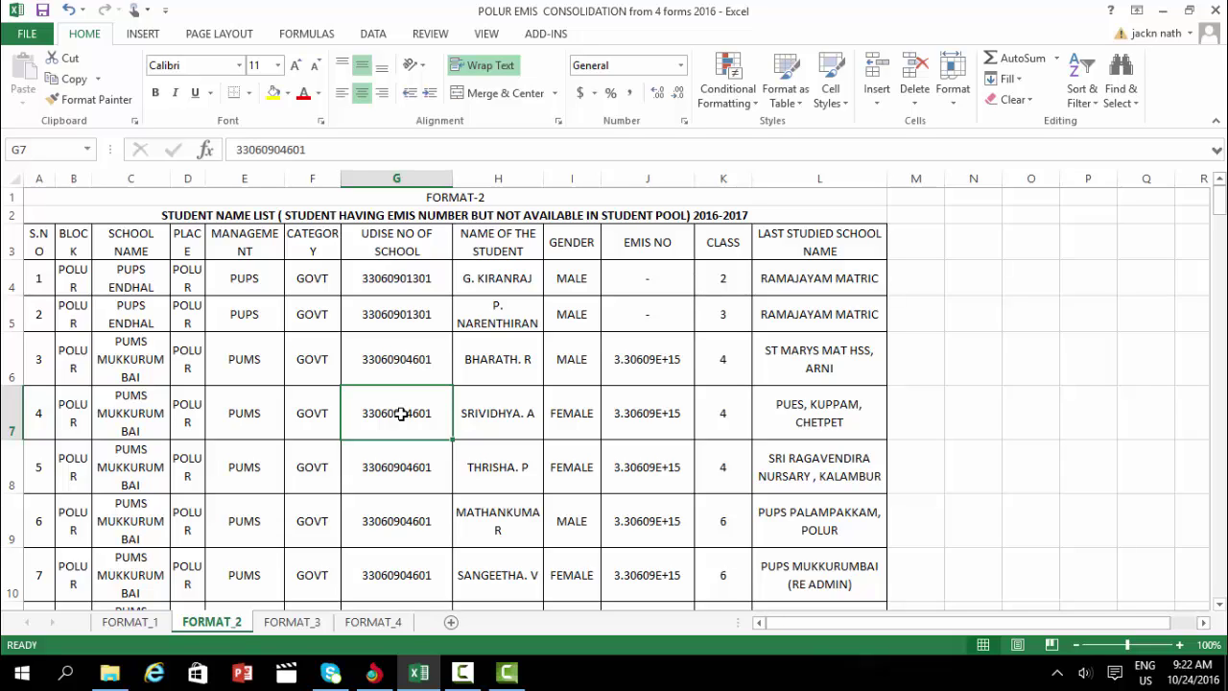
{"action": "key", "text": "Right"}
{"action": "key", "text": "Right"}
{"action": "key", "text": "Right"}
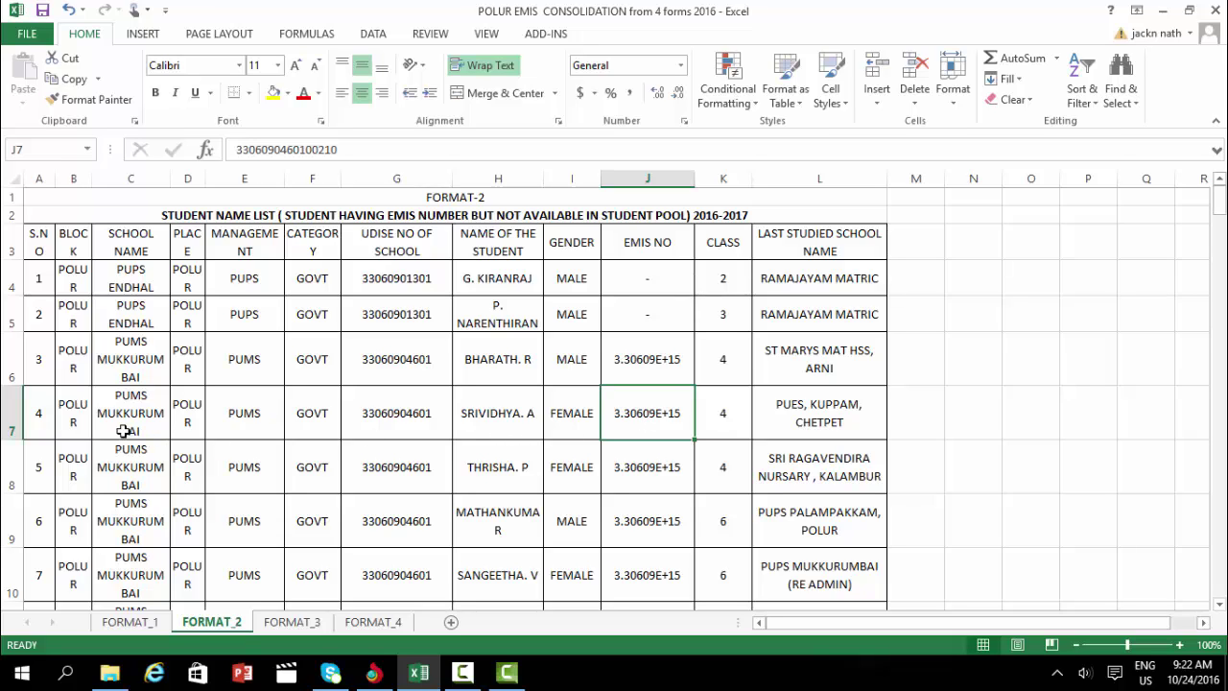
{"action": "left_click", "coordinate": [181, 443]}
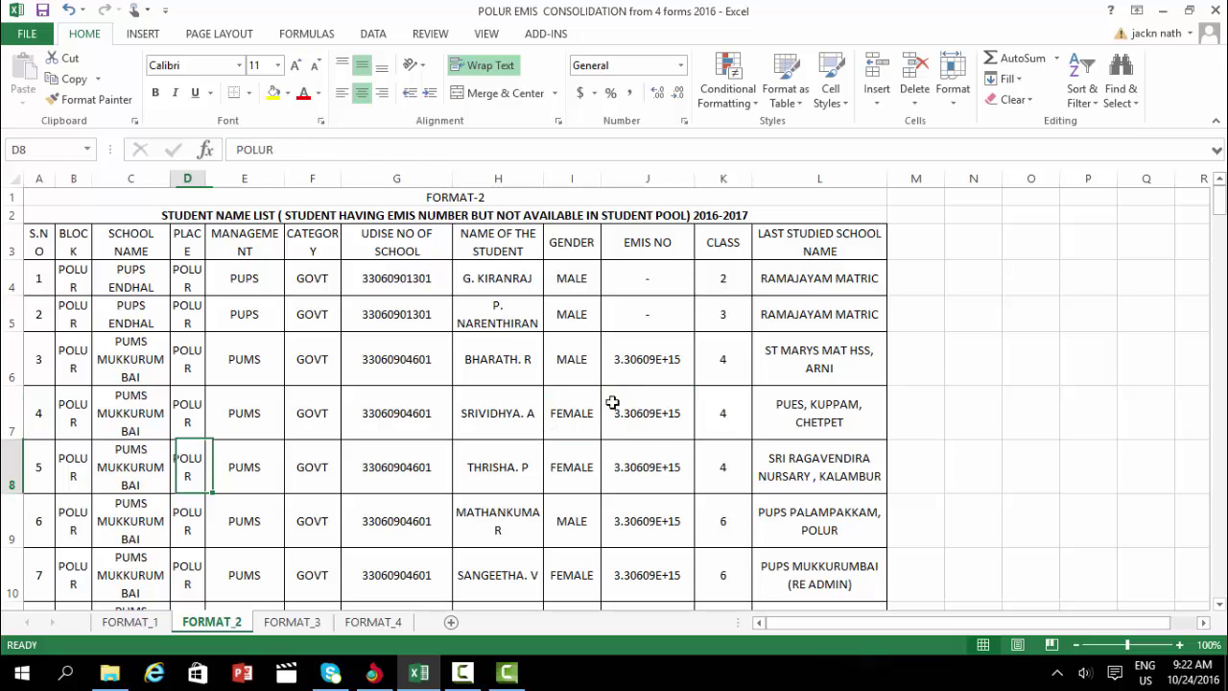
{"action": "left_click", "coordinate": [825, 419]}
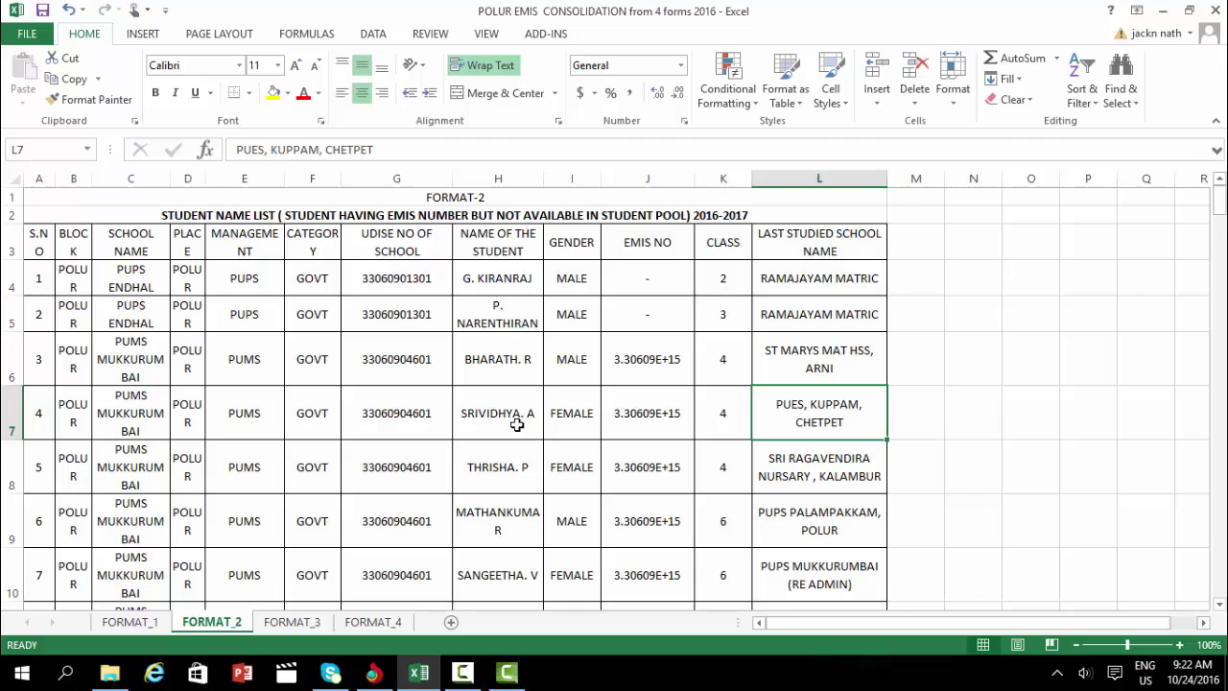
Step: Copy the school's UDISE number from the serial number 4 record and enter it as the username on the EMIS login page
{"action": "left_click", "coordinate": [412, 410]}
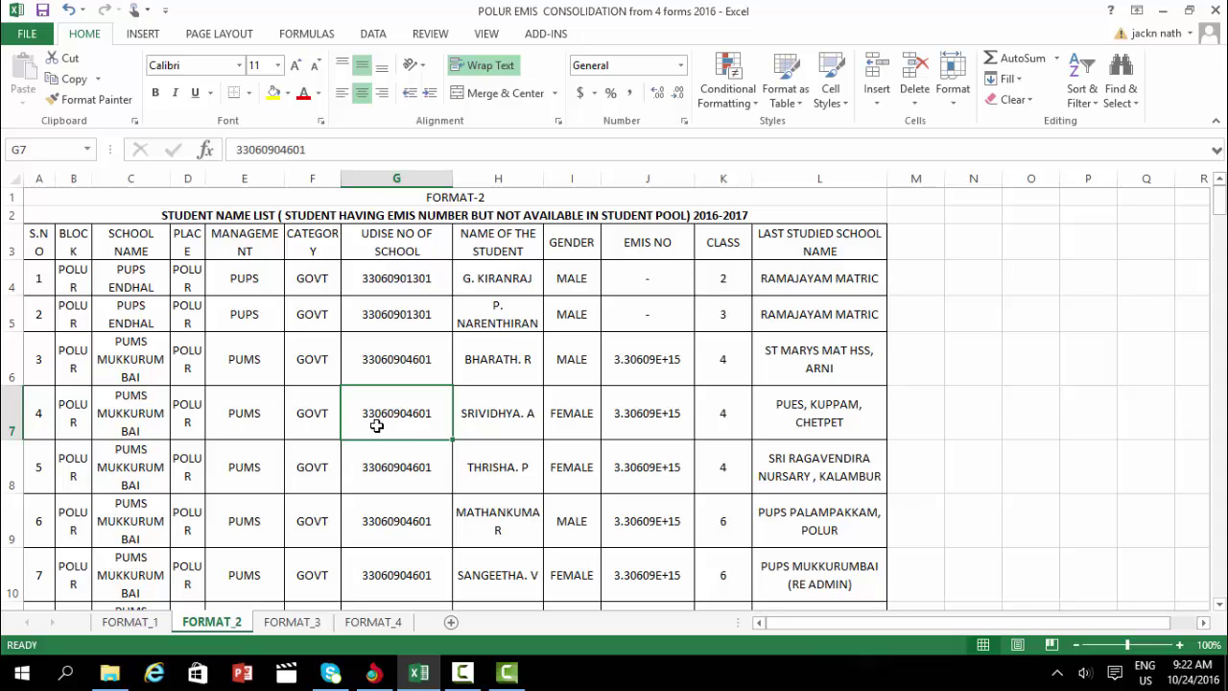
{"action": "key", "text": "ctrl+c"}
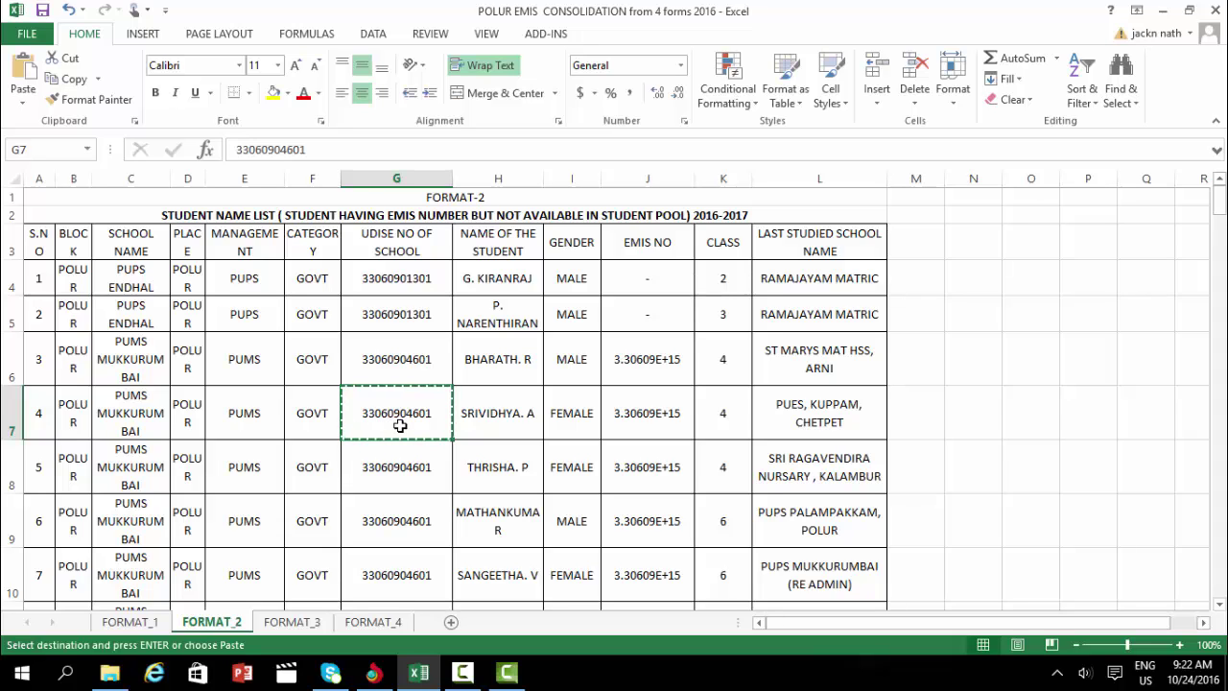
{"action": "left_click", "coordinate": [373, 674]}
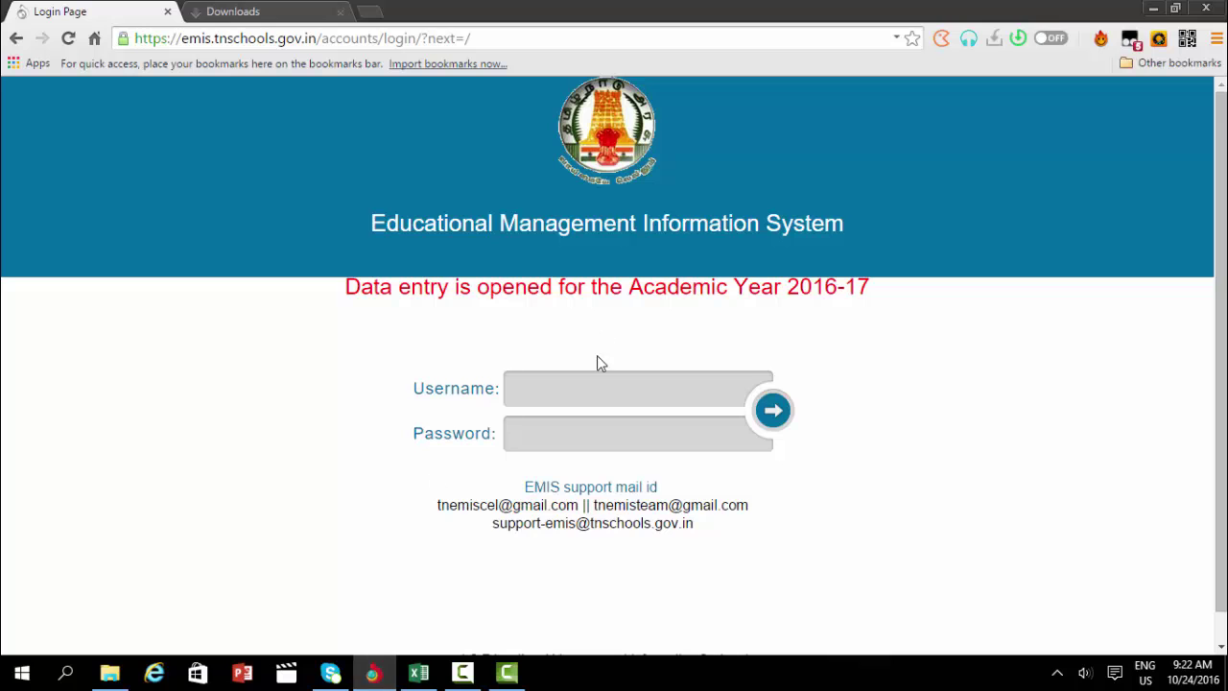
{"action": "left_click", "coordinate": [582, 403]}
{"action": "key", "text": "ctrl+v"}
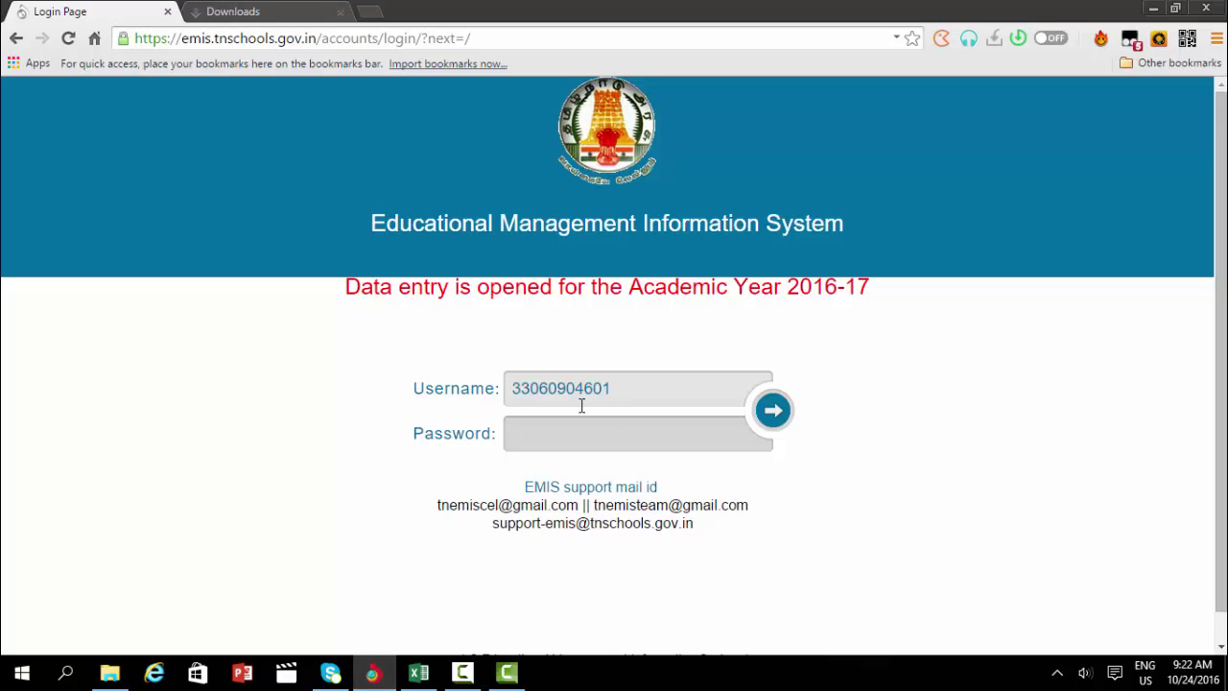
Step: Go back to the emis polur folder in File Explorer and open the "emis user name & password" workbook
{"action": "left_click", "coordinate": [1158, 7]}
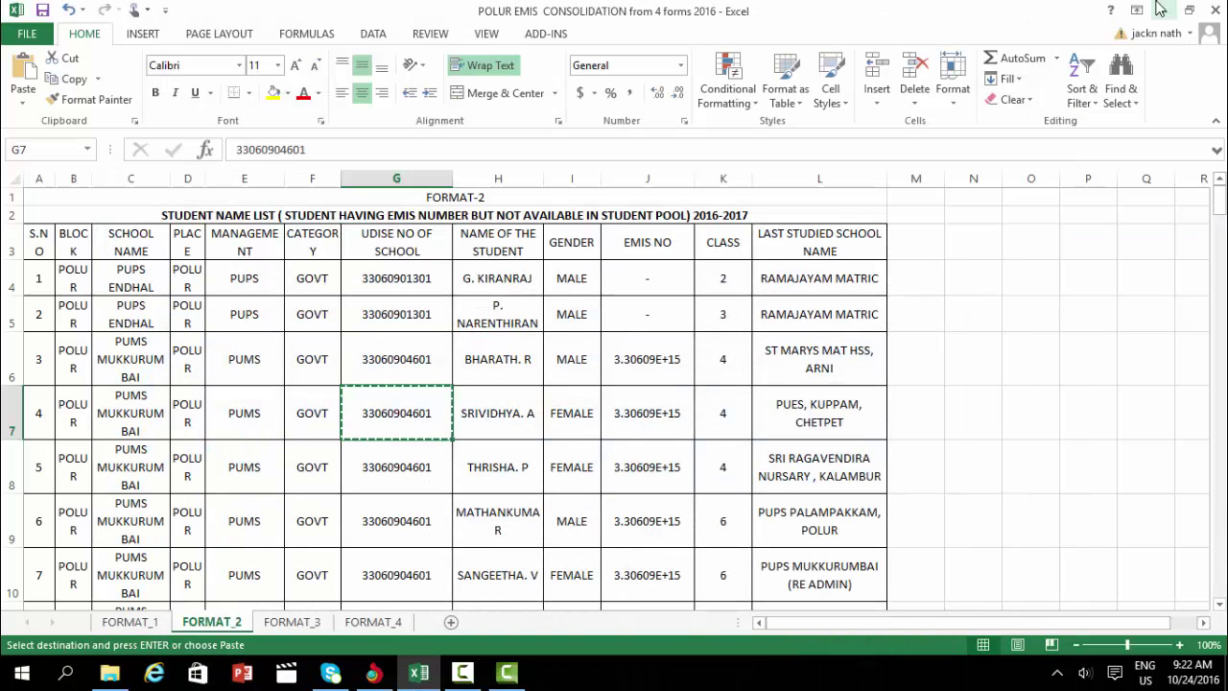
{"action": "left_click", "coordinate": [1159, 9]}
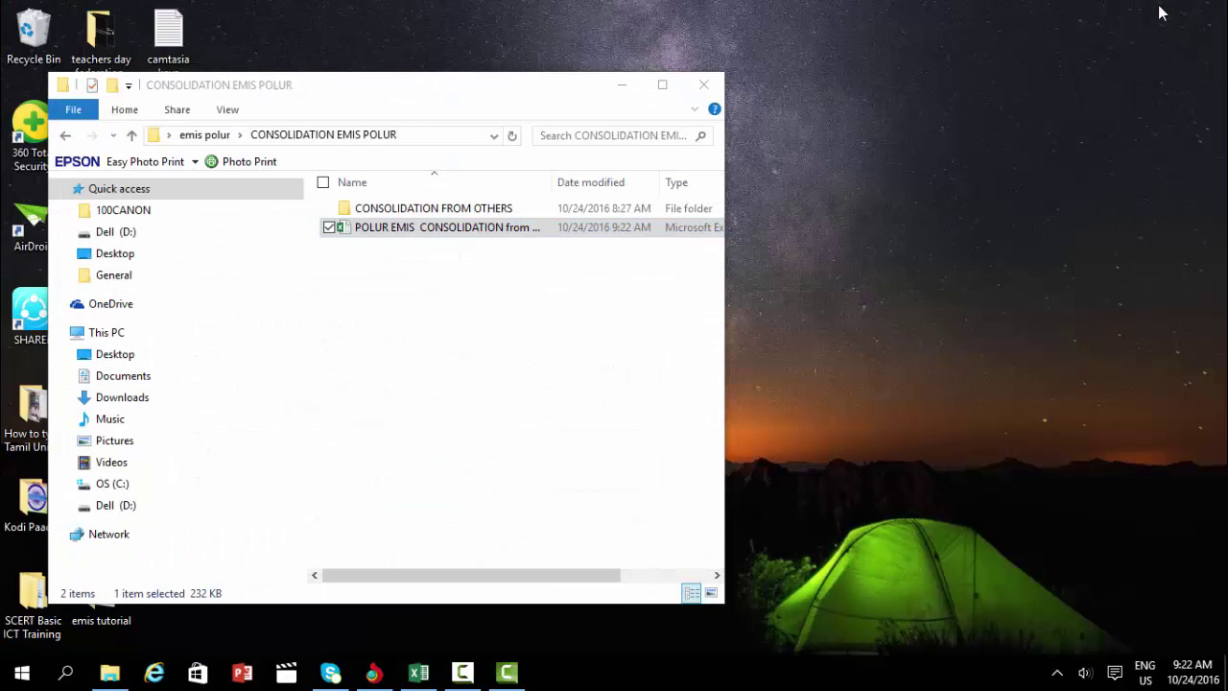
{"action": "left_click", "coordinate": [69, 138]}
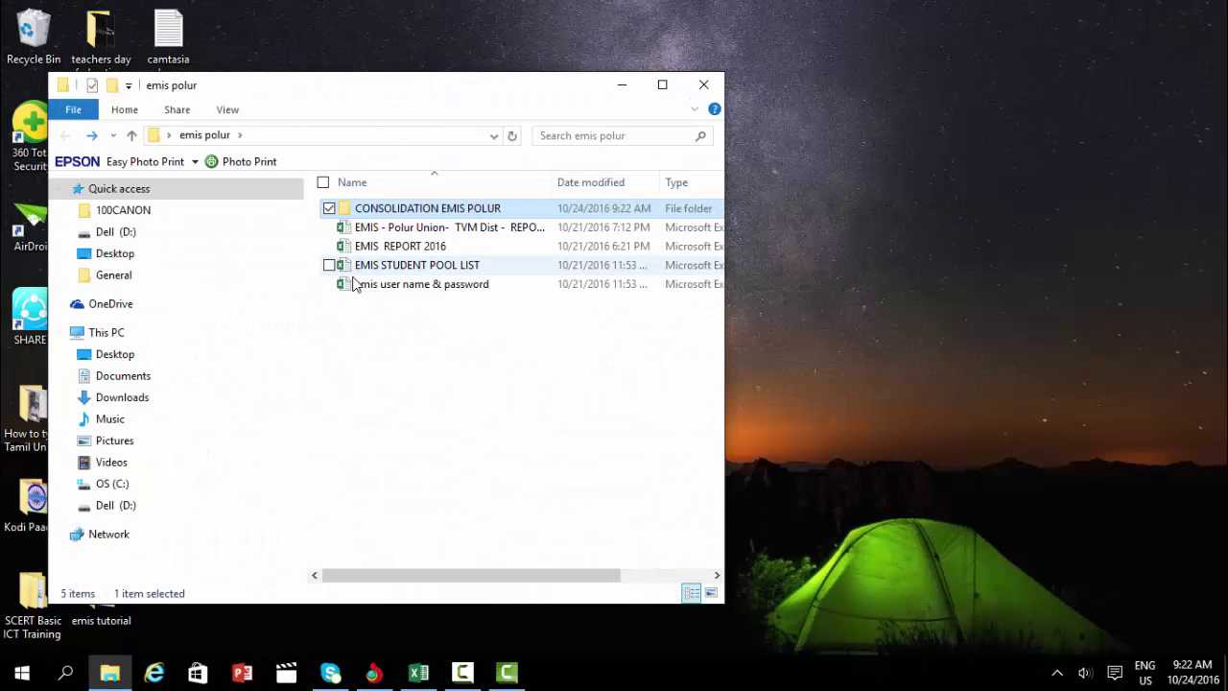
{"action": "double_click", "coordinate": [441, 277]}
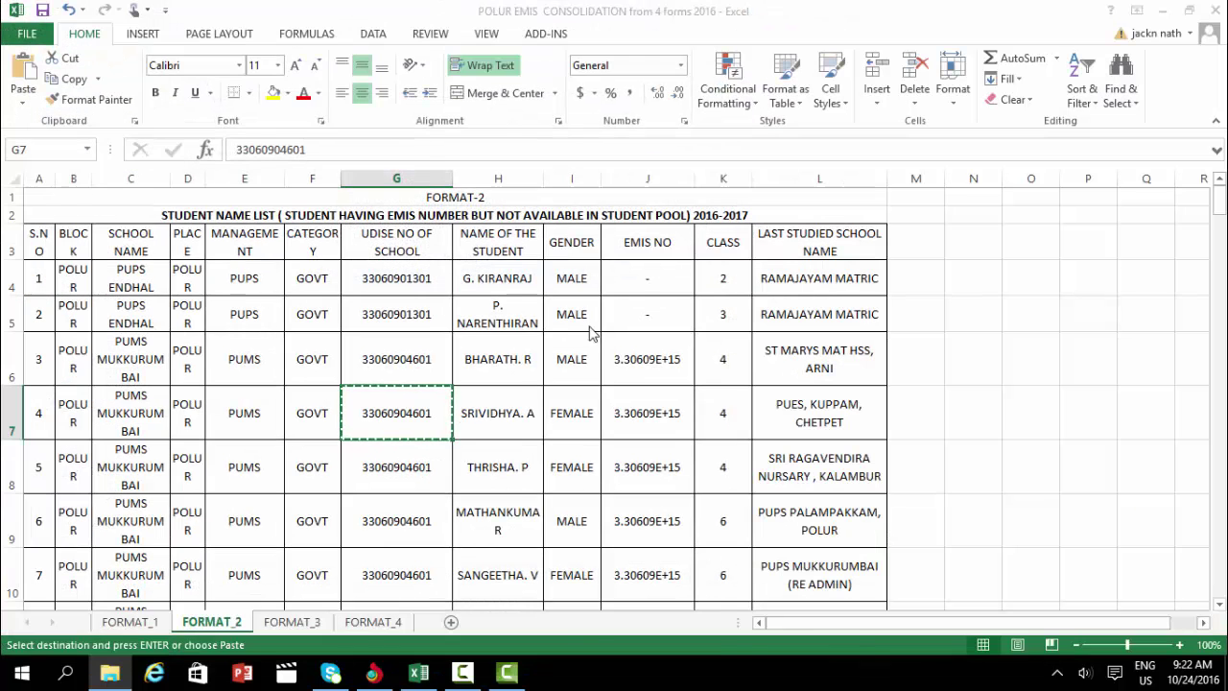
Step: Find the copied UDISE number in the credentials workbook and select the password cell of PUMS MUKKURUMBAI
{"action": "left_click", "coordinate": [719, 421]}
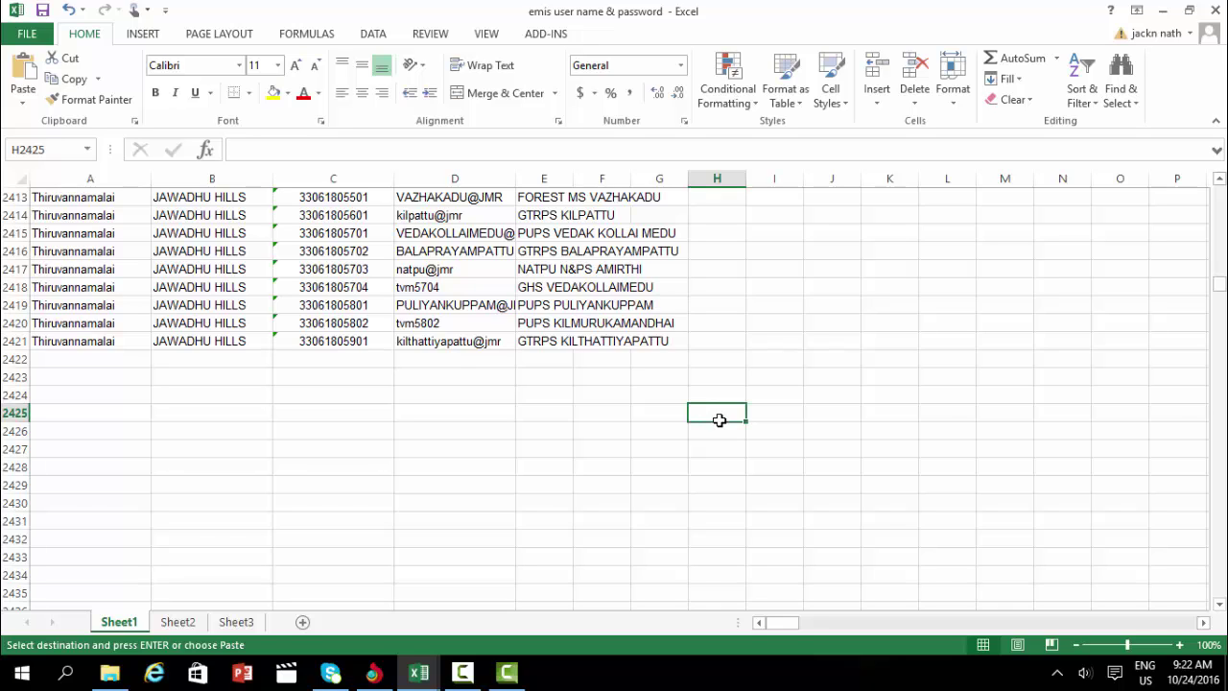
{"action": "key", "text": "ctrl+f"}
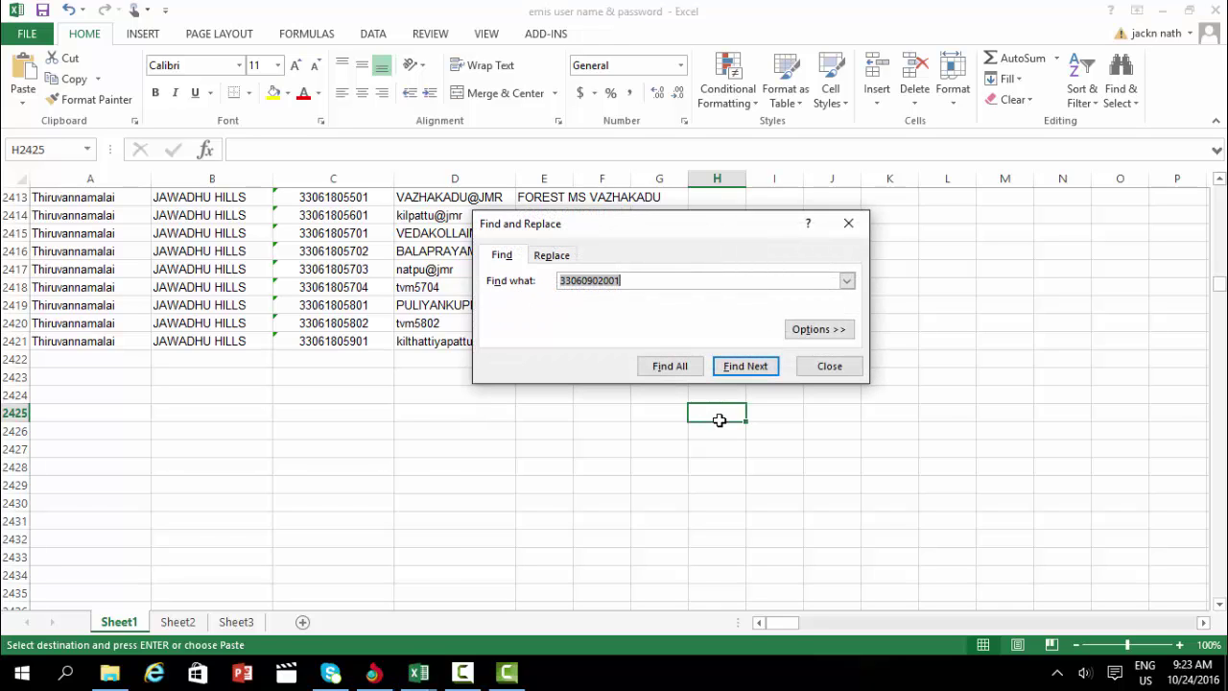
{"action": "key", "text": "ctrl+v"}
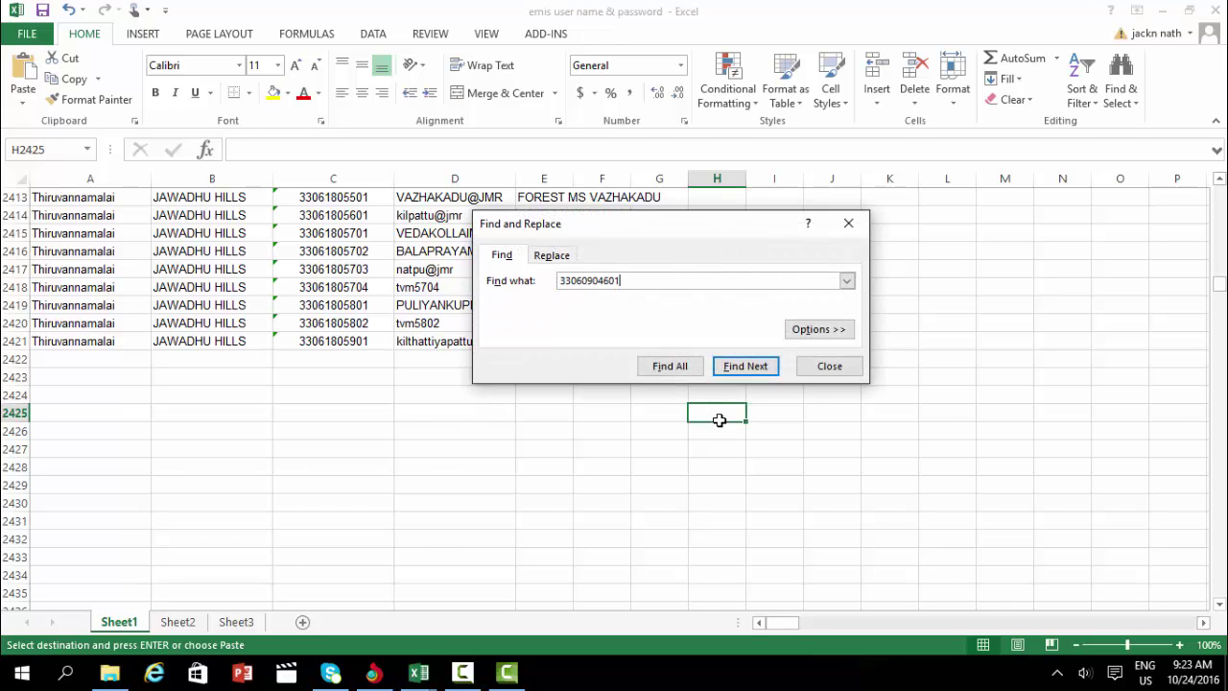
{"action": "left_click", "coordinate": [763, 369]}
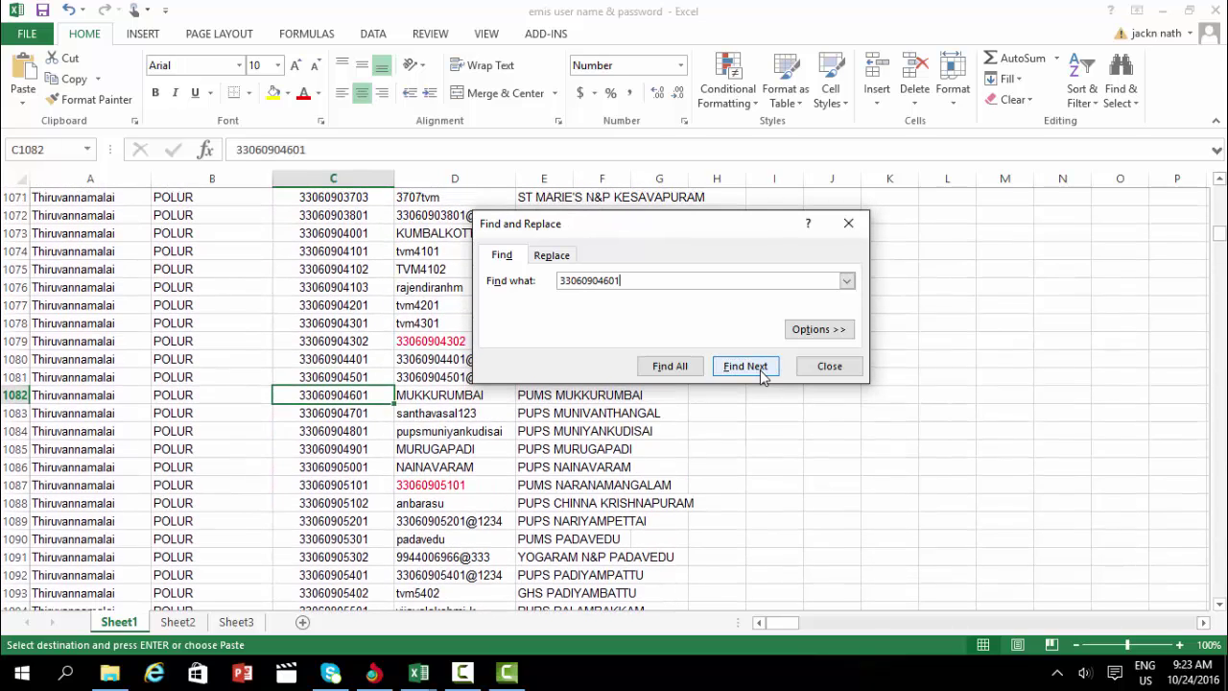
{"action": "left_click", "coordinate": [464, 397]}
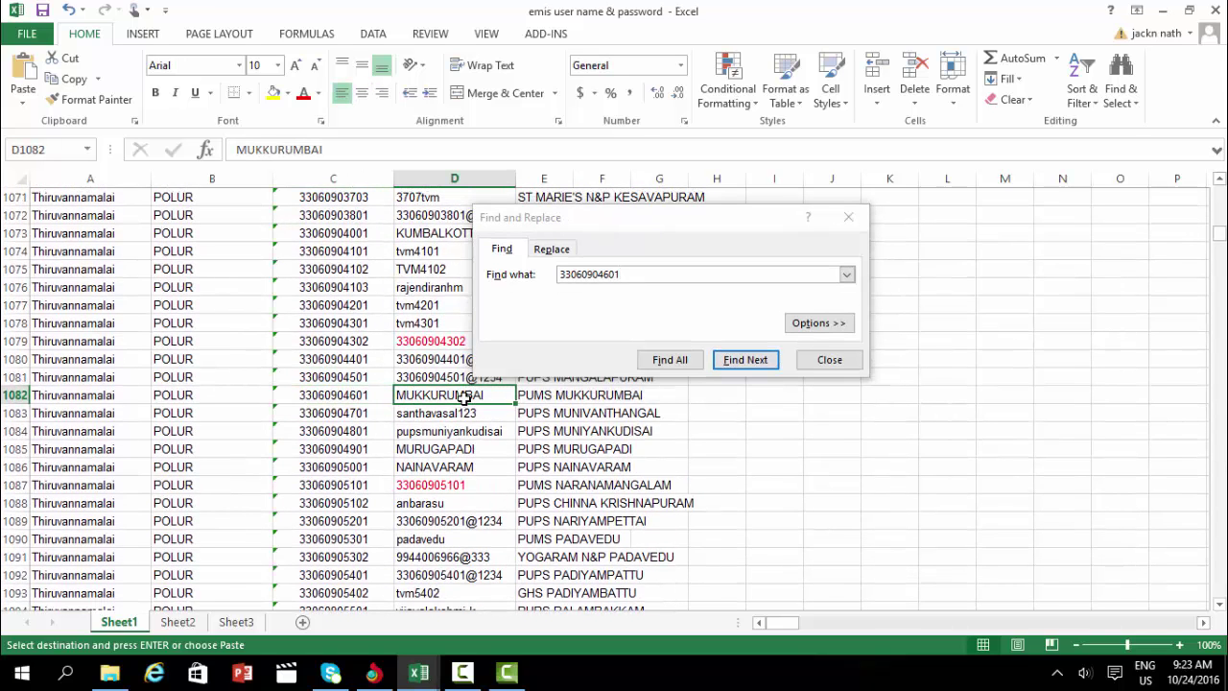
Step: Switch to the EMIS login page in the browser, enter the school's account password and sign in
{"action": "left_click", "coordinate": [373, 675]}
{"action": "left_click", "coordinate": [582, 426]}
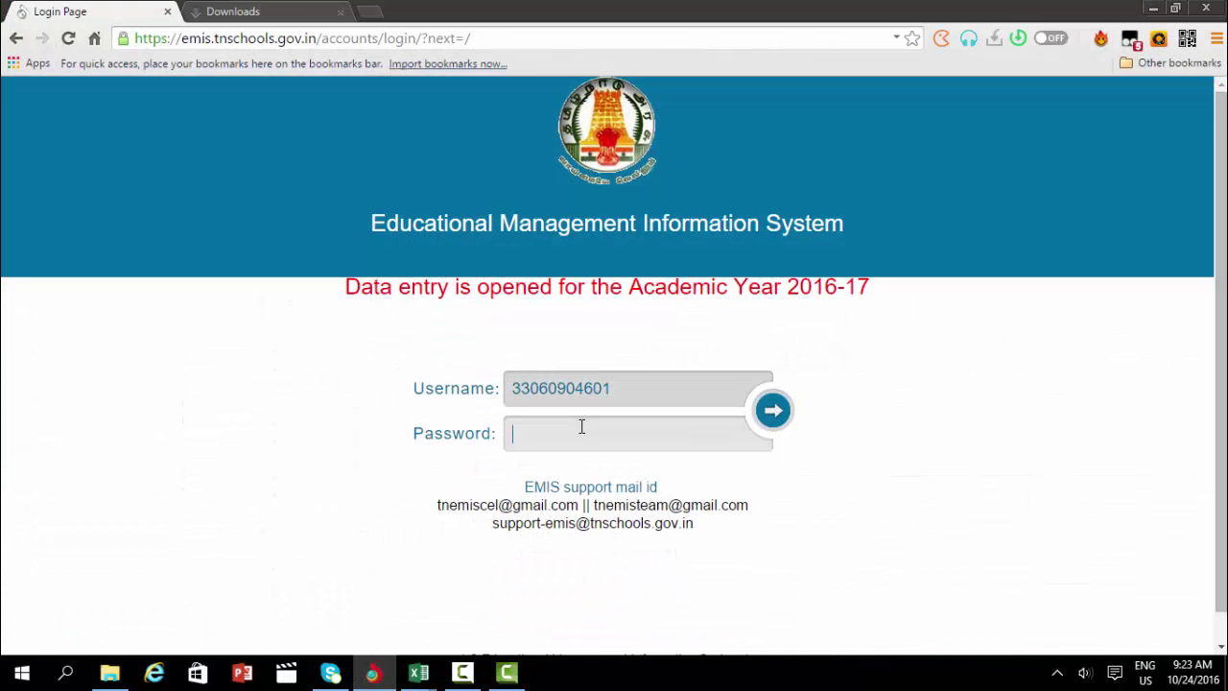
{"action": "left_click", "coordinate": [779, 415]}
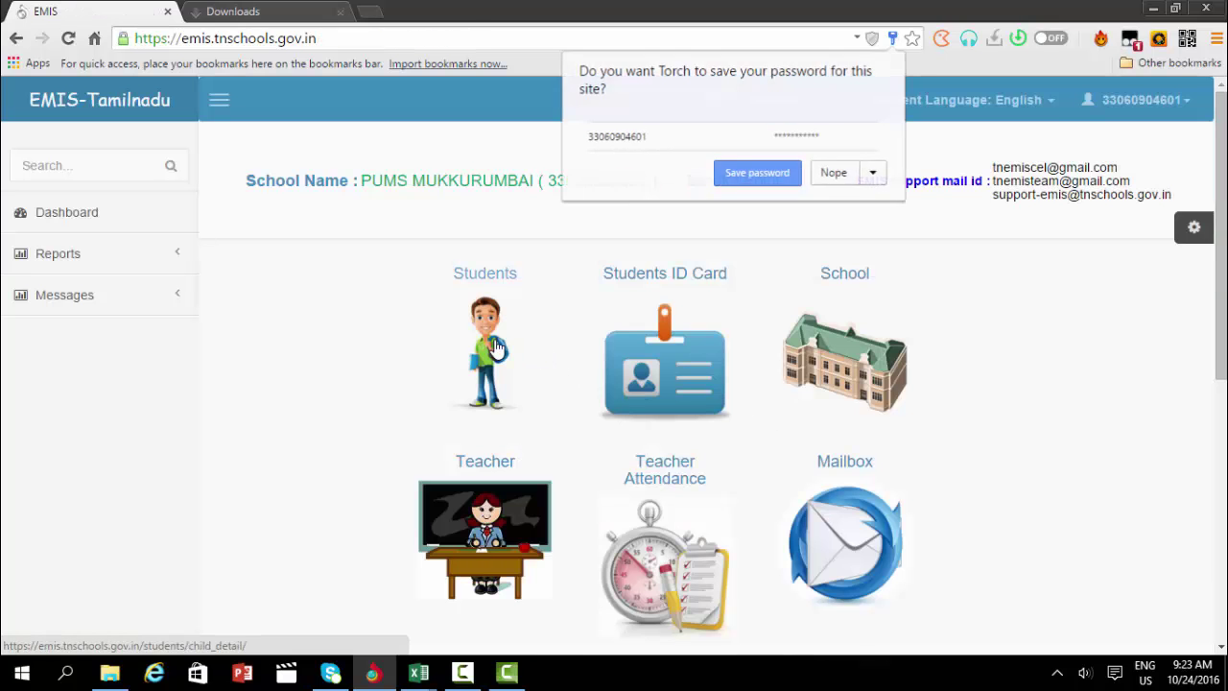
Step: Dismiss the password-saving prompt and open the Student Pool page of the Students section
{"action": "left_click", "coordinate": [827, 252]}
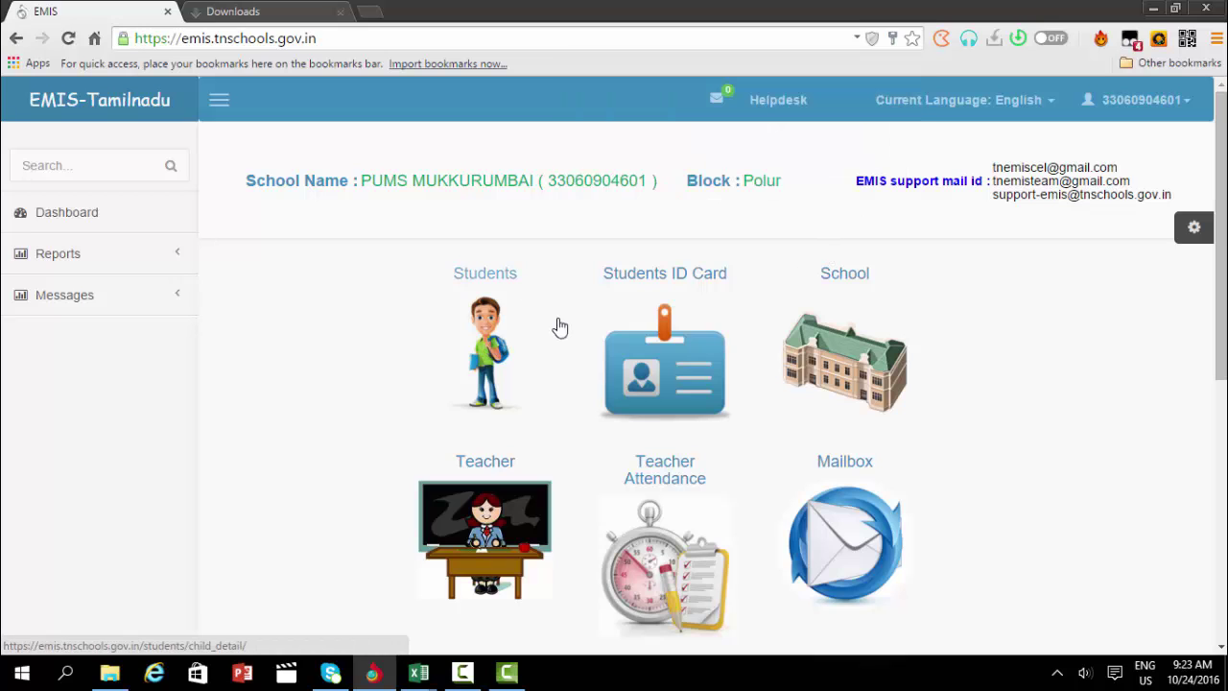
{"action": "left_click", "coordinate": [561, 327]}
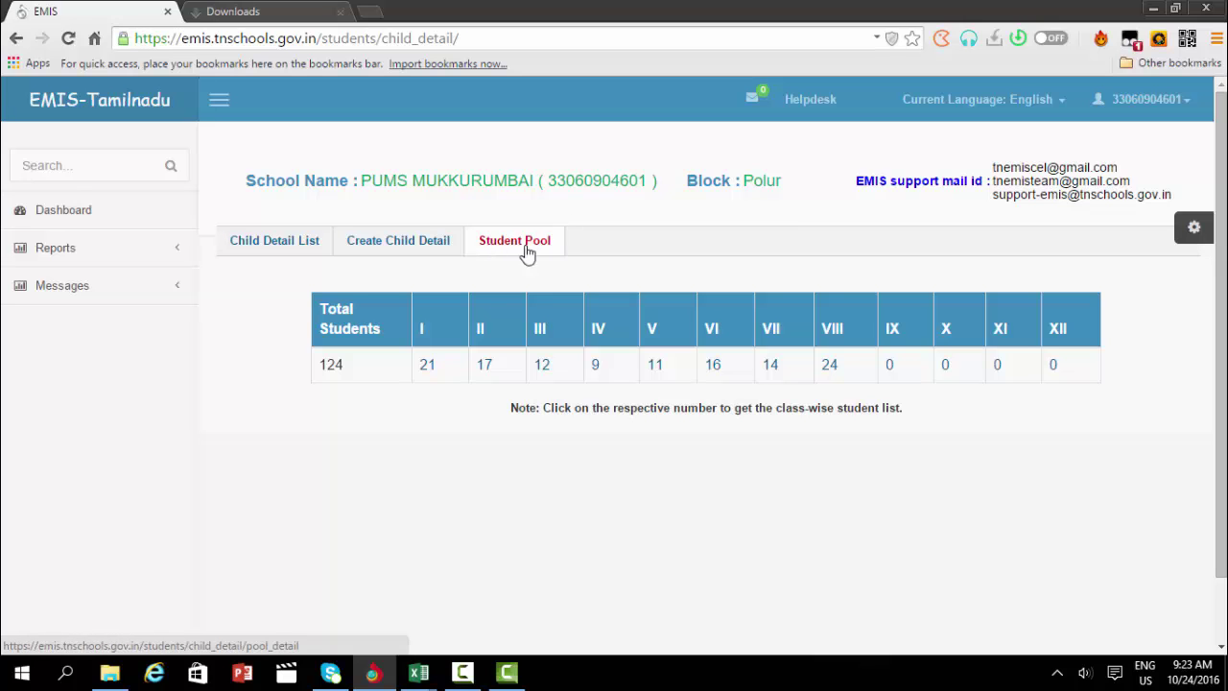
{"action": "left_click", "coordinate": [527, 251]}
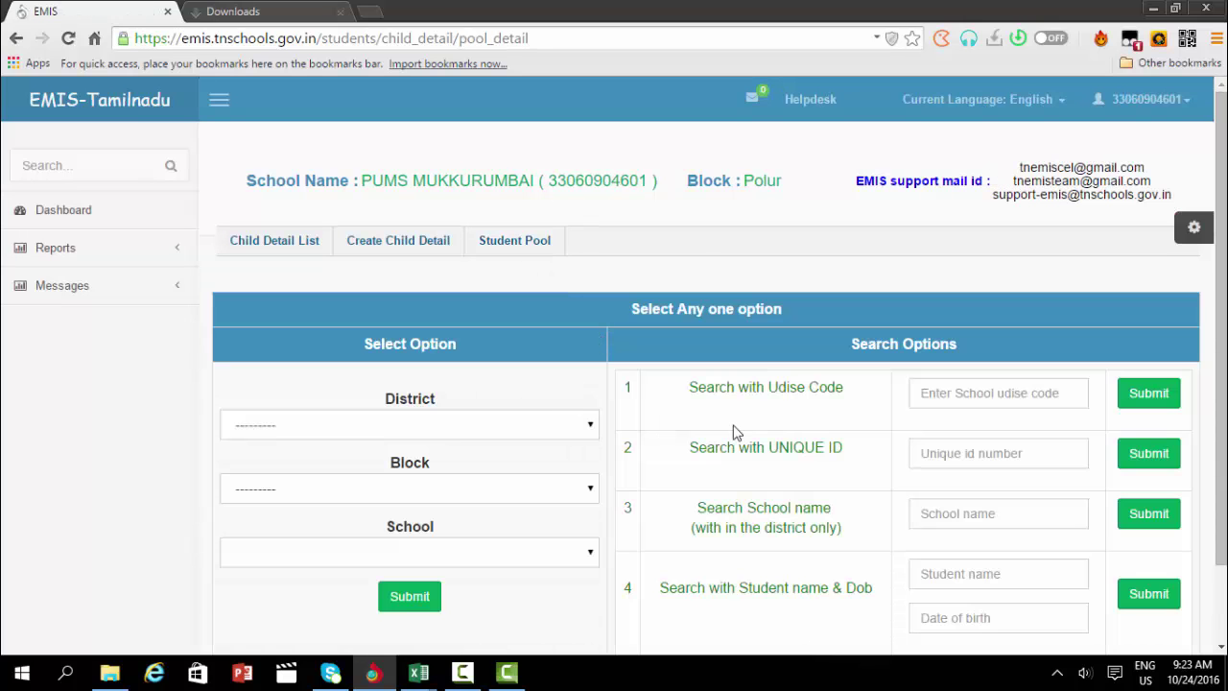
Step: Switch to the POLUR EMIS CONSOLIDATION workbook and copy the EMIS number of serial number 4 on FORMAT_2
{"action": "mouse_move", "coordinate": [422, 678]}
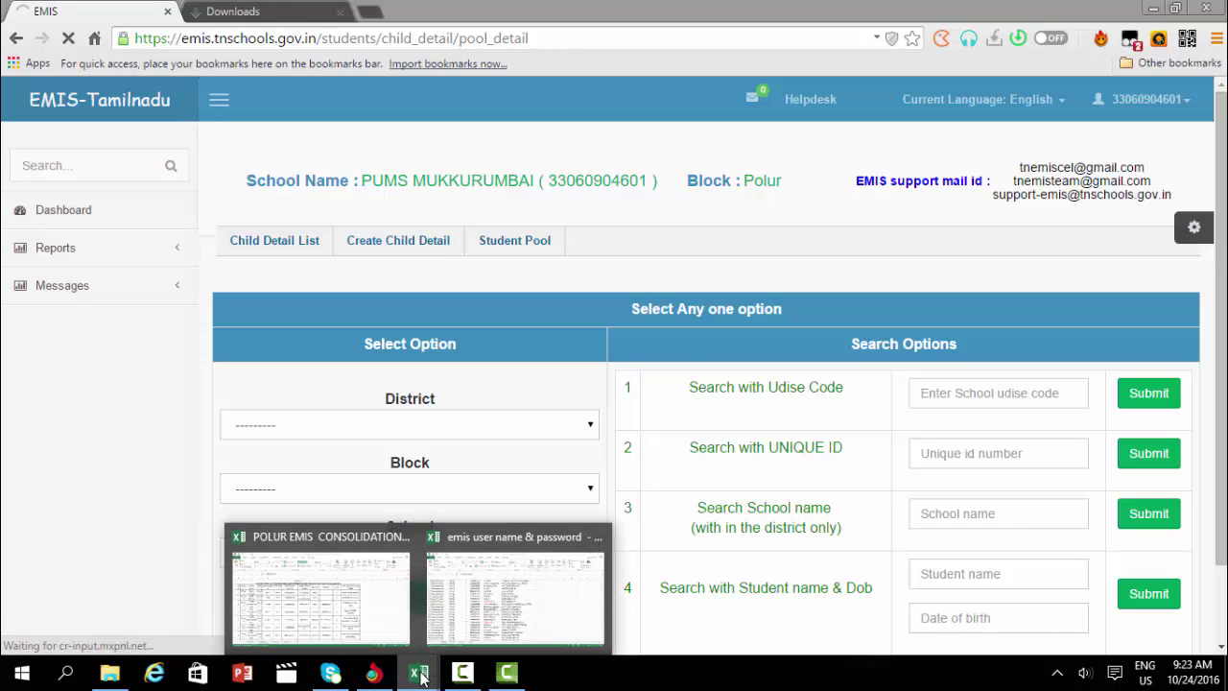
{"action": "left_click", "coordinate": [364, 593]}
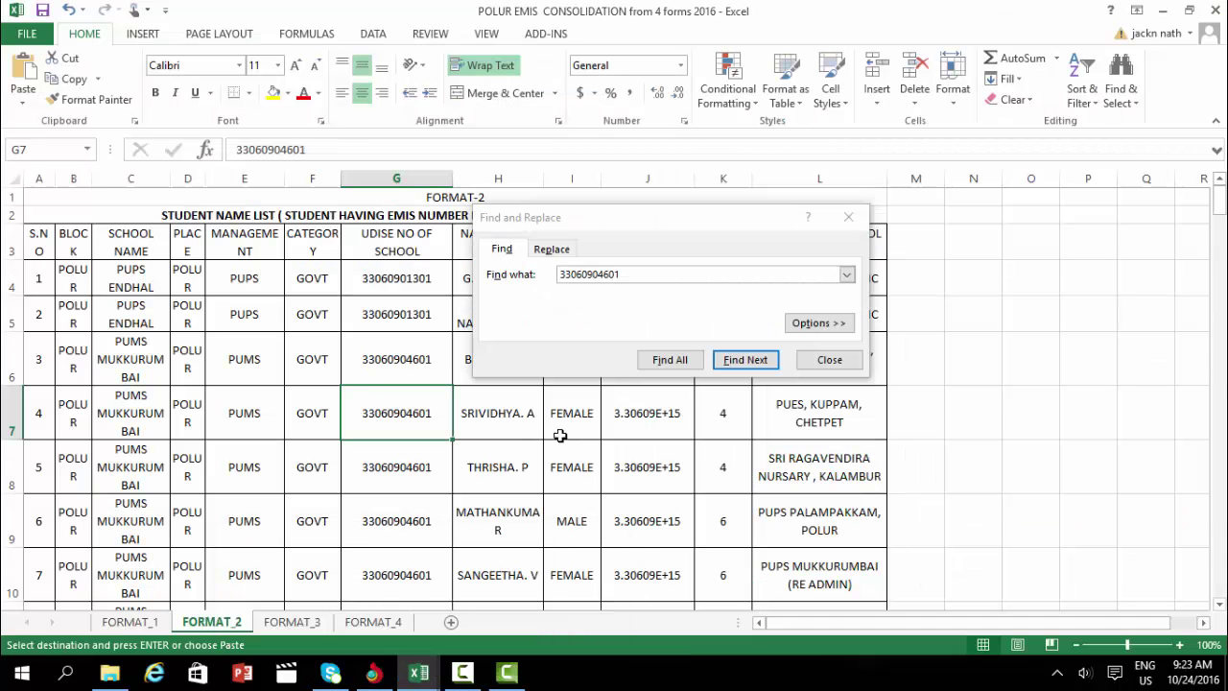
{"action": "double_click", "coordinate": [678, 430]}
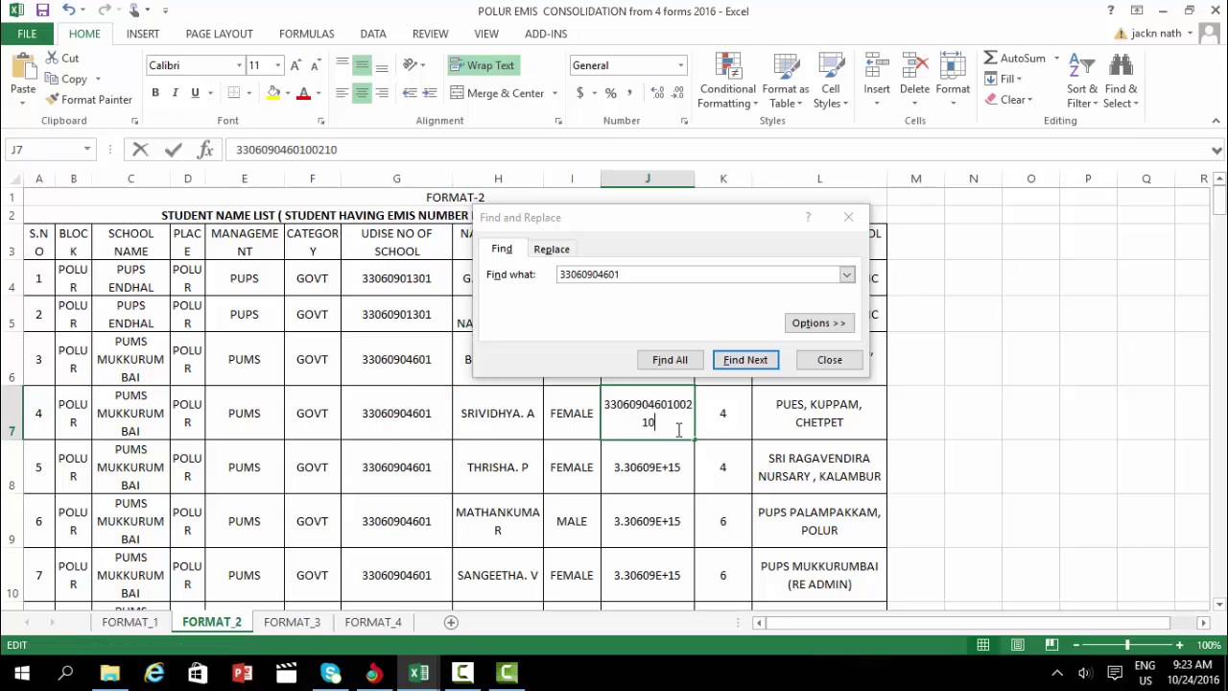
{"action": "left_click", "coordinate": [759, 466]}
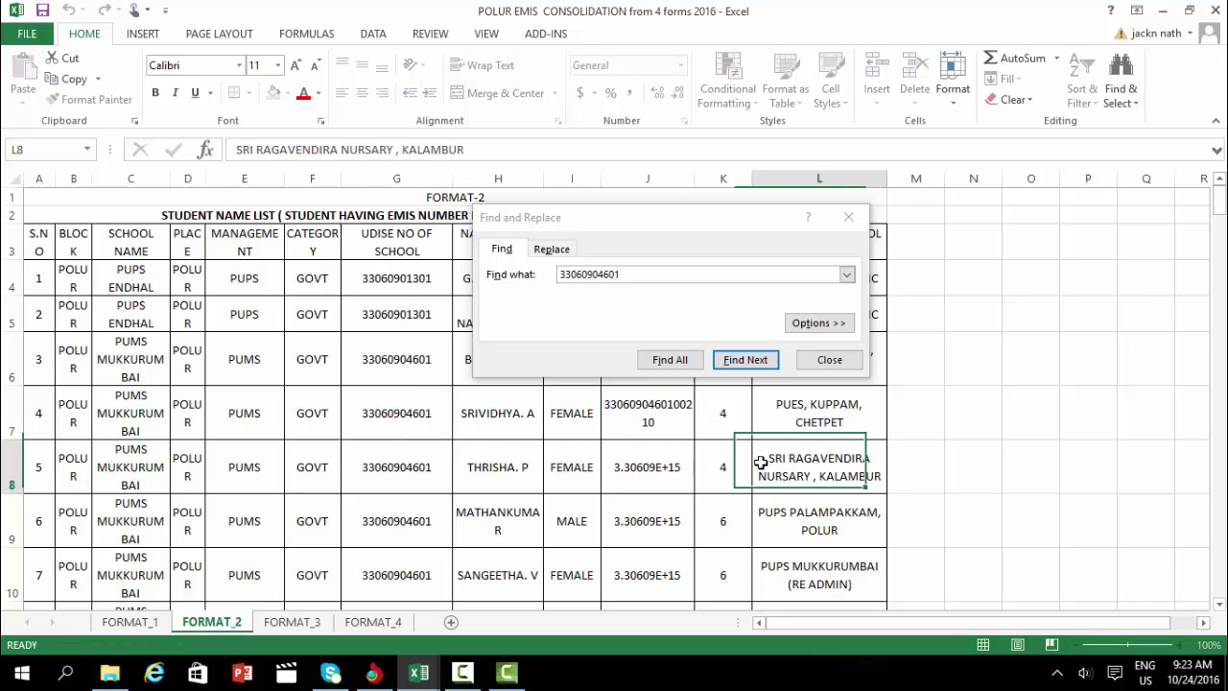
{"action": "left_click", "coordinate": [671, 417]}
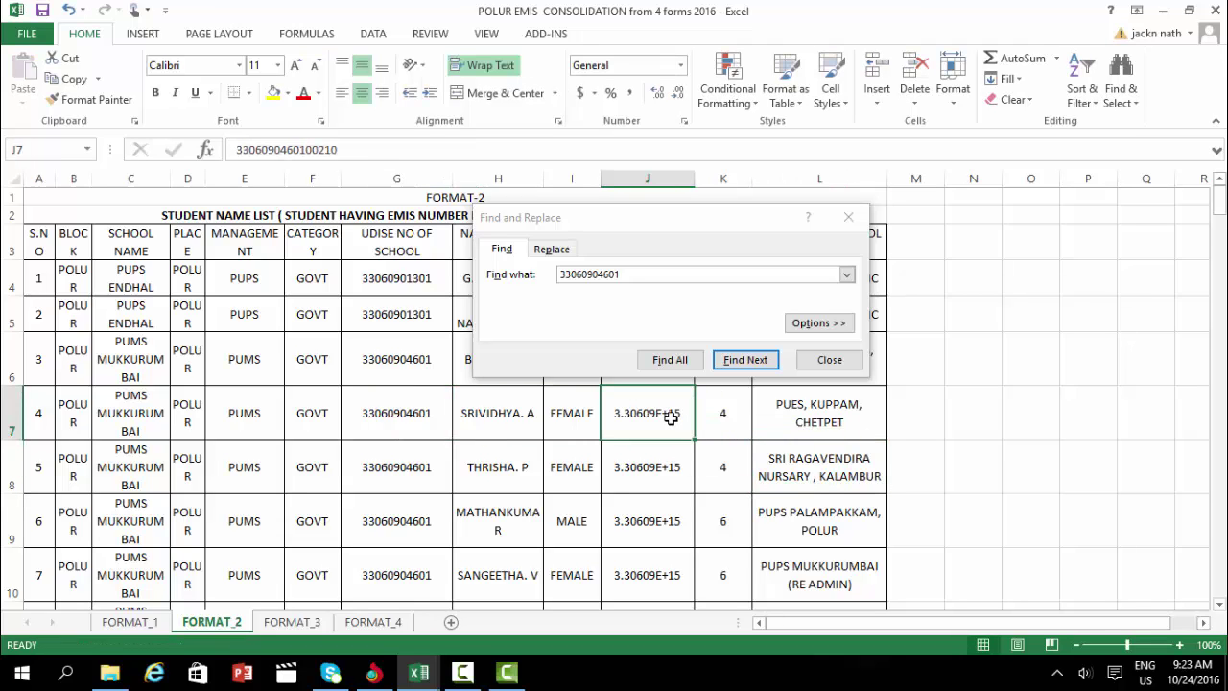
{"action": "key", "text": "ctrl+c"}
Step: Try to search the EMIS Student Pool by unique ID with the copied EMIS number
{"action": "left_click", "coordinate": [376, 675]}
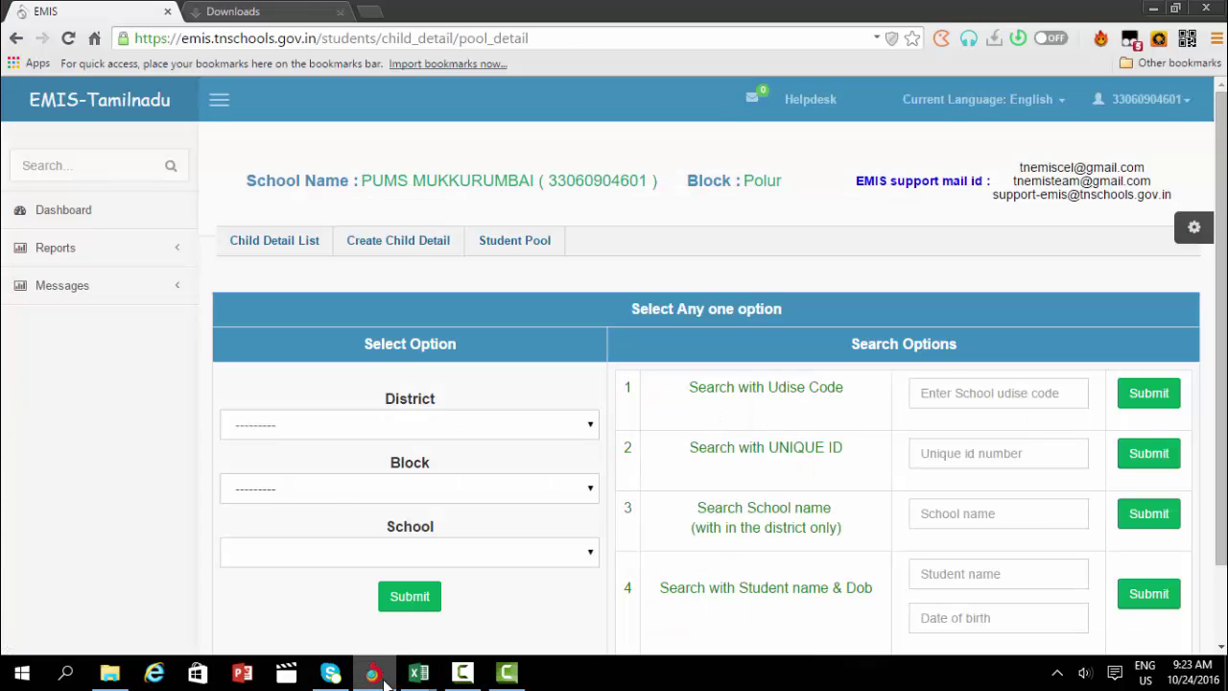
{"action": "left_click", "coordinate": [993, 459]}
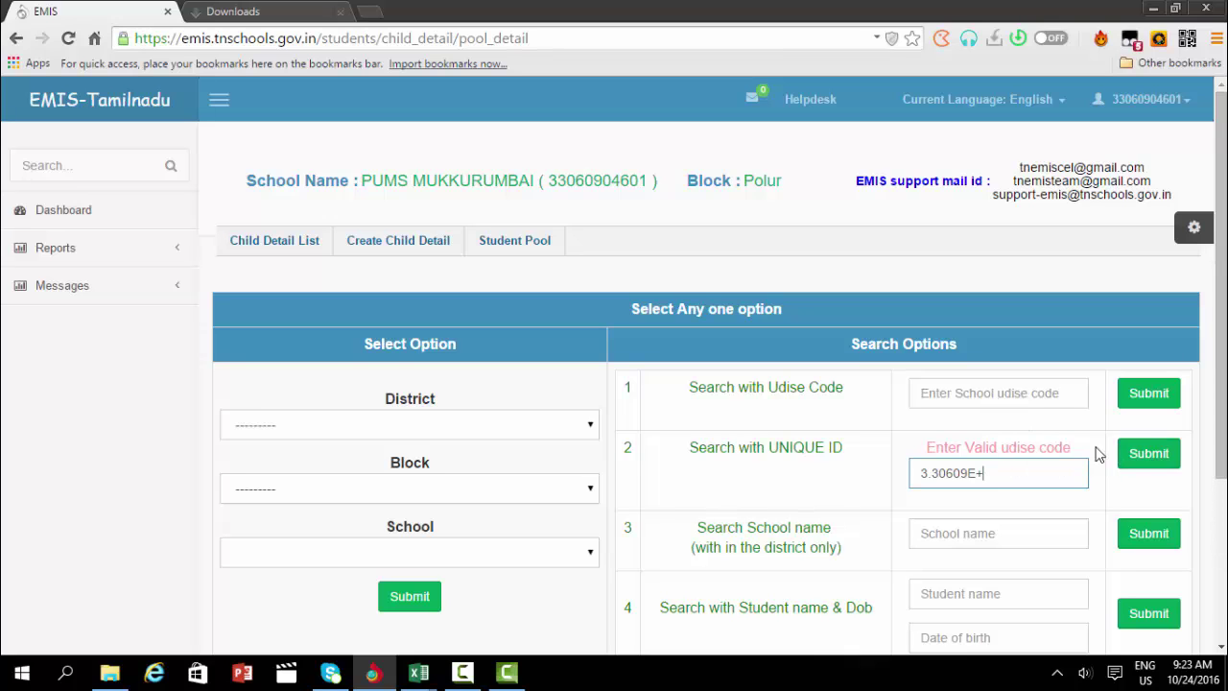
{"action": "left_click", "coordinate": [1149, 459]}
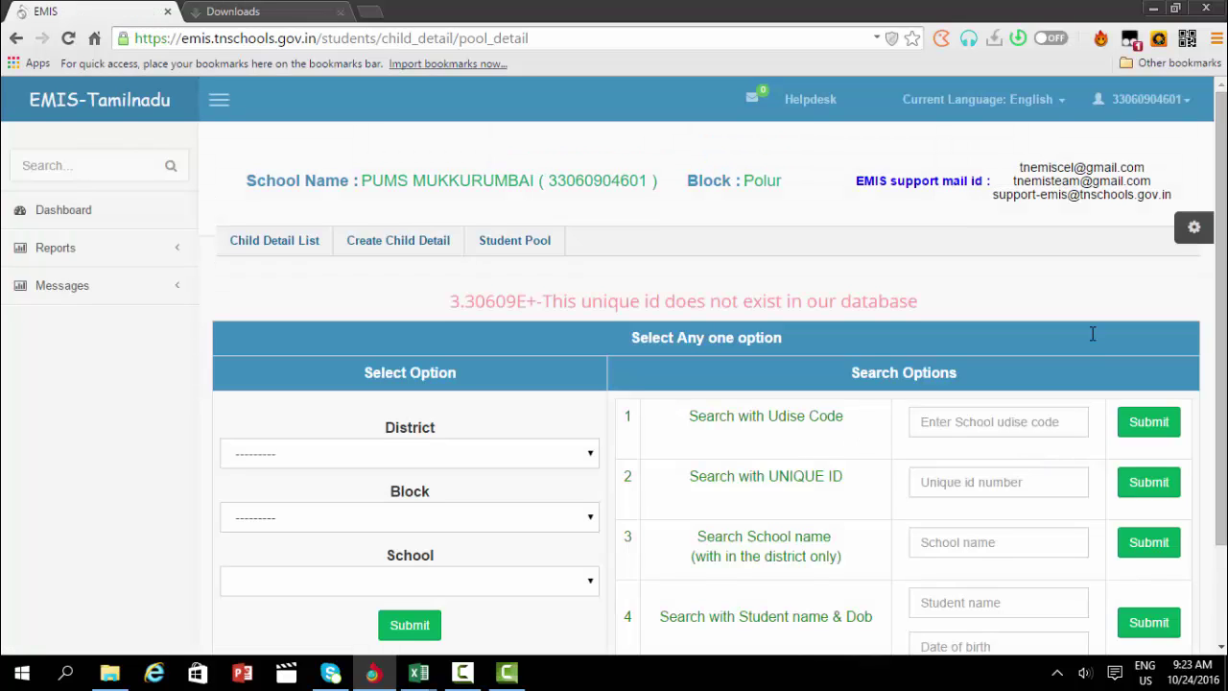
Step: Switch back to the POLUR EMIS CONSOLIDATION workbook and copy the EMIS number cell of serial number 5 on FORMAT_2
{"action": "left_click", "coordinate": [974, 551]}
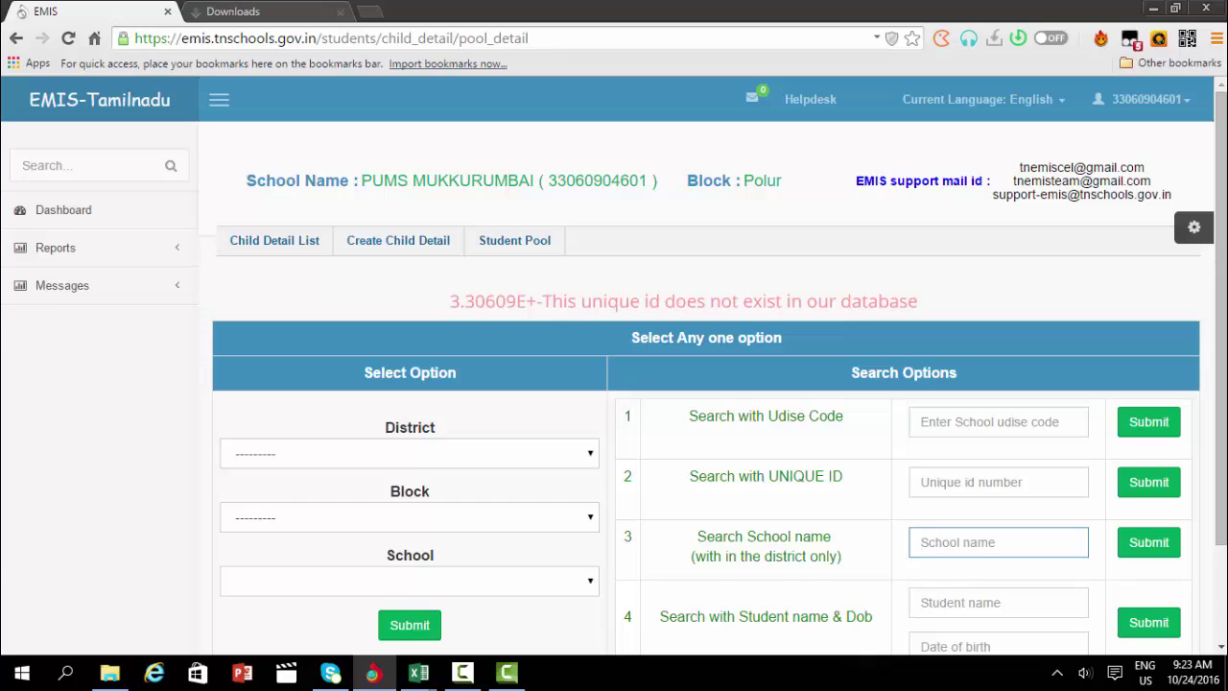
{"action": "scroll", "coordinate": [1223, 643], "scroll_direction": "down", "scroll_amount": 3}
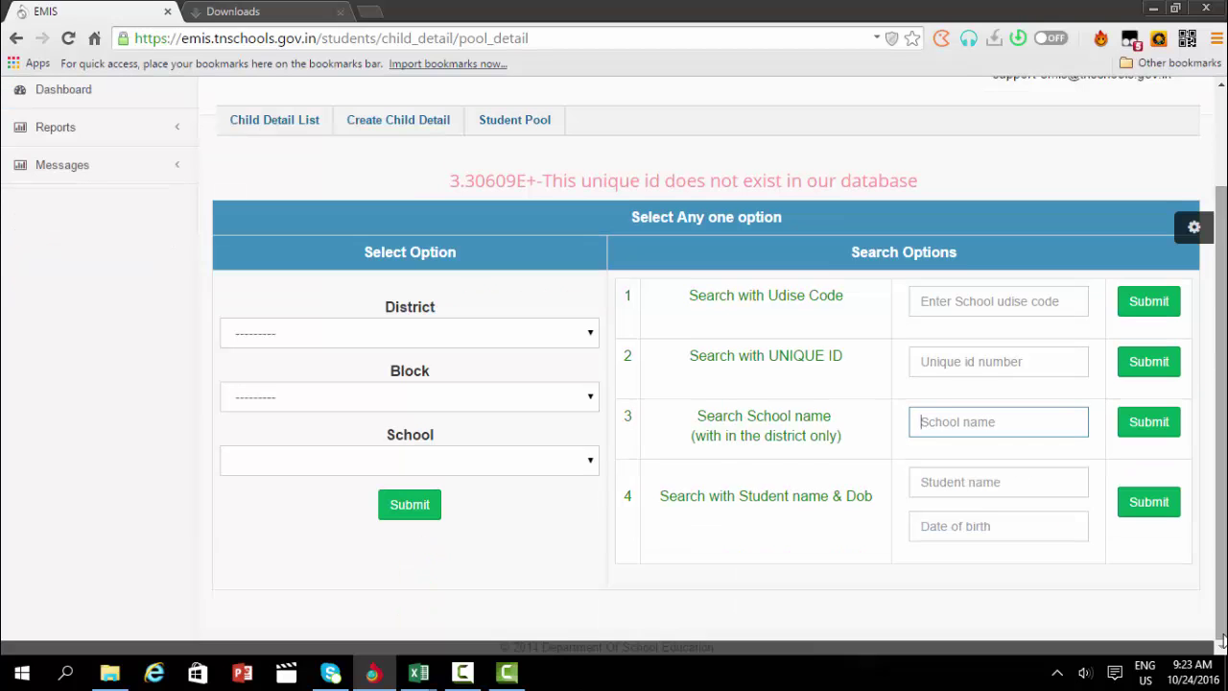
{"action": "left_click", "coordinate": [998, 304]}
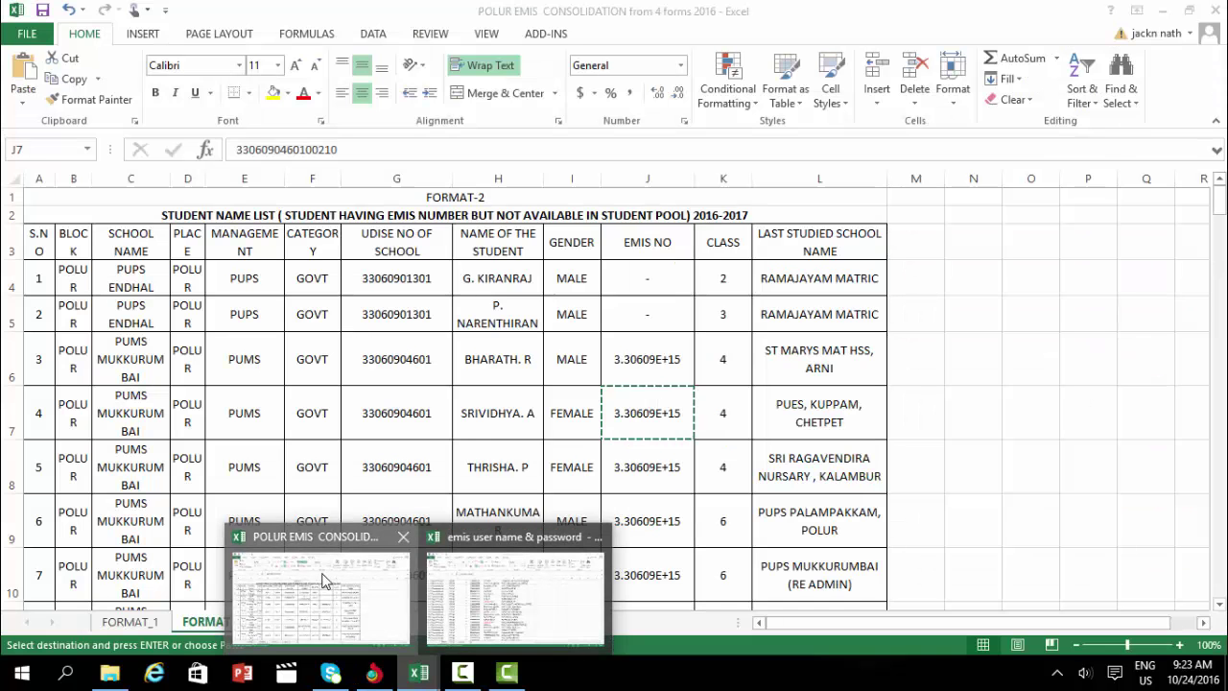
{"action": "left_click", "coordinate": [327, 580]}
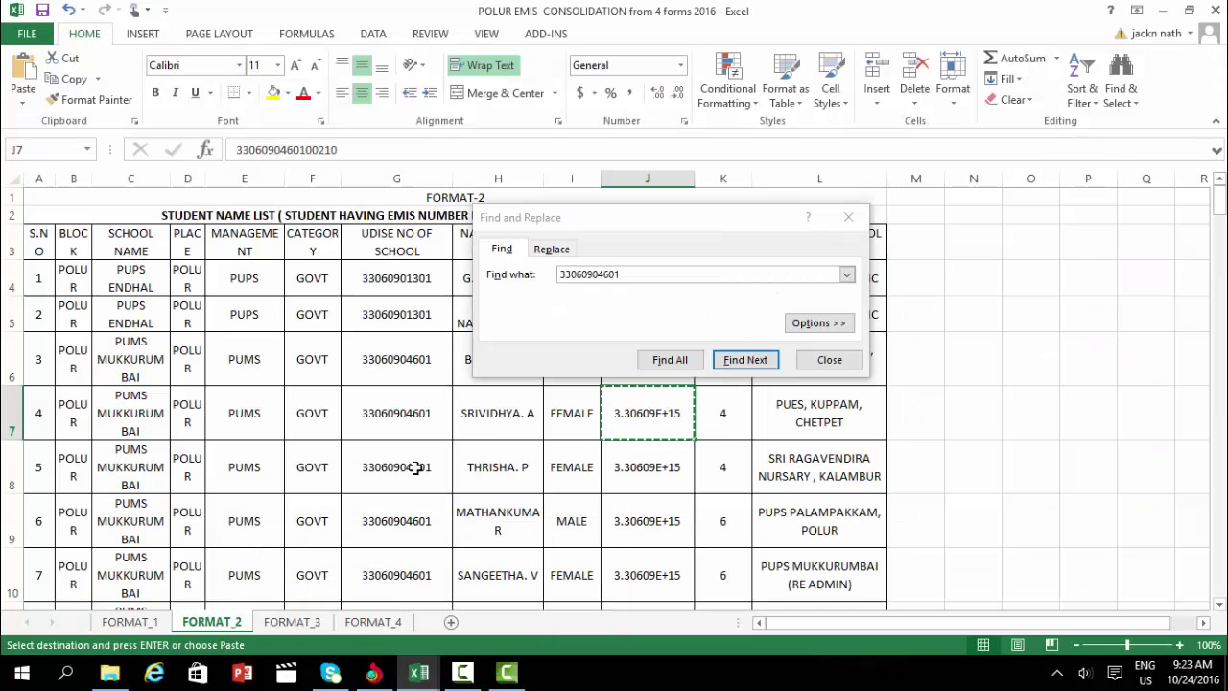
{"action": "double_click", "coordinate": [659, 418]}
{"action": "left_click", "coordinate": [664, 461]}
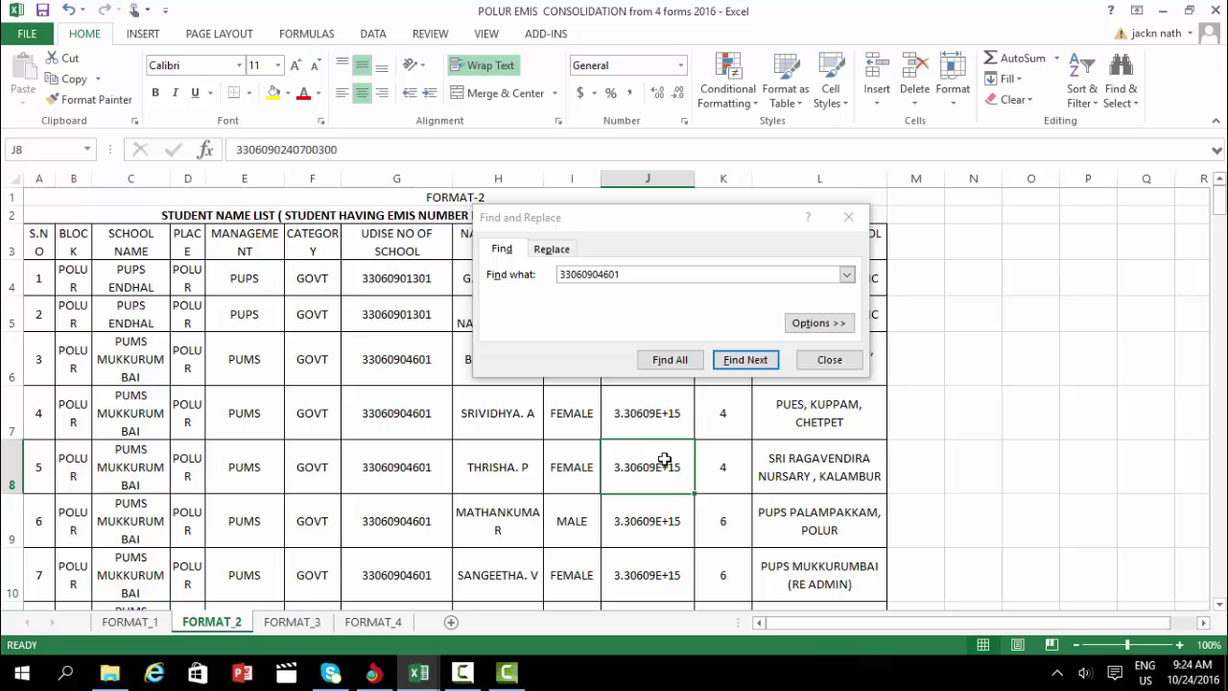
{"action": "key", "text": "ctrl+c"}
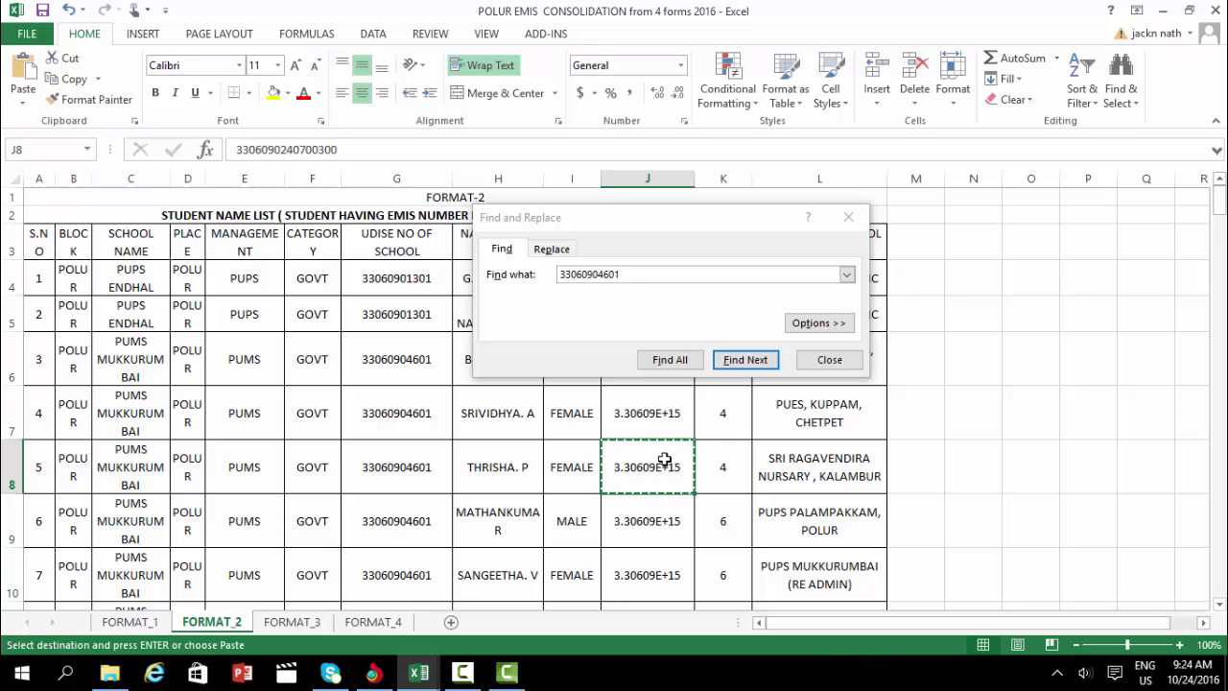
Step: Switch to the EMIS Student Pool page and try to fill the unique ID search with the copied cell
{"action": "left_click", "coordinate": [374, 673]}
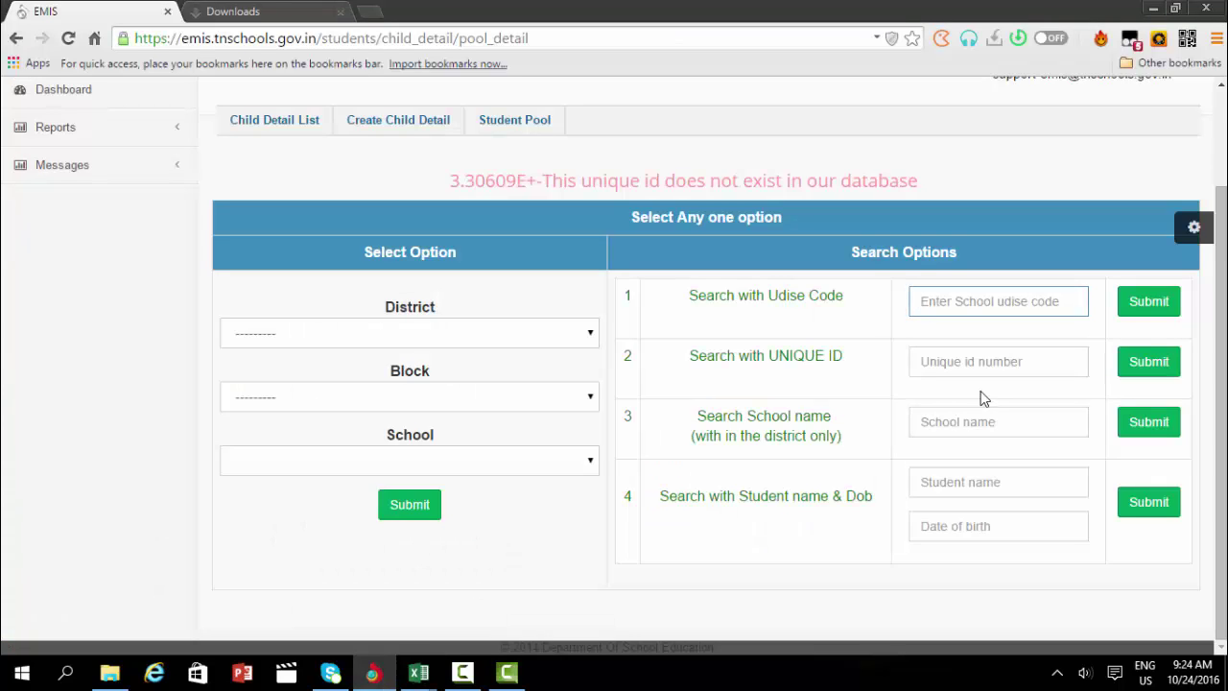
{"action": "left_click", "coordinate": [983, 362]}
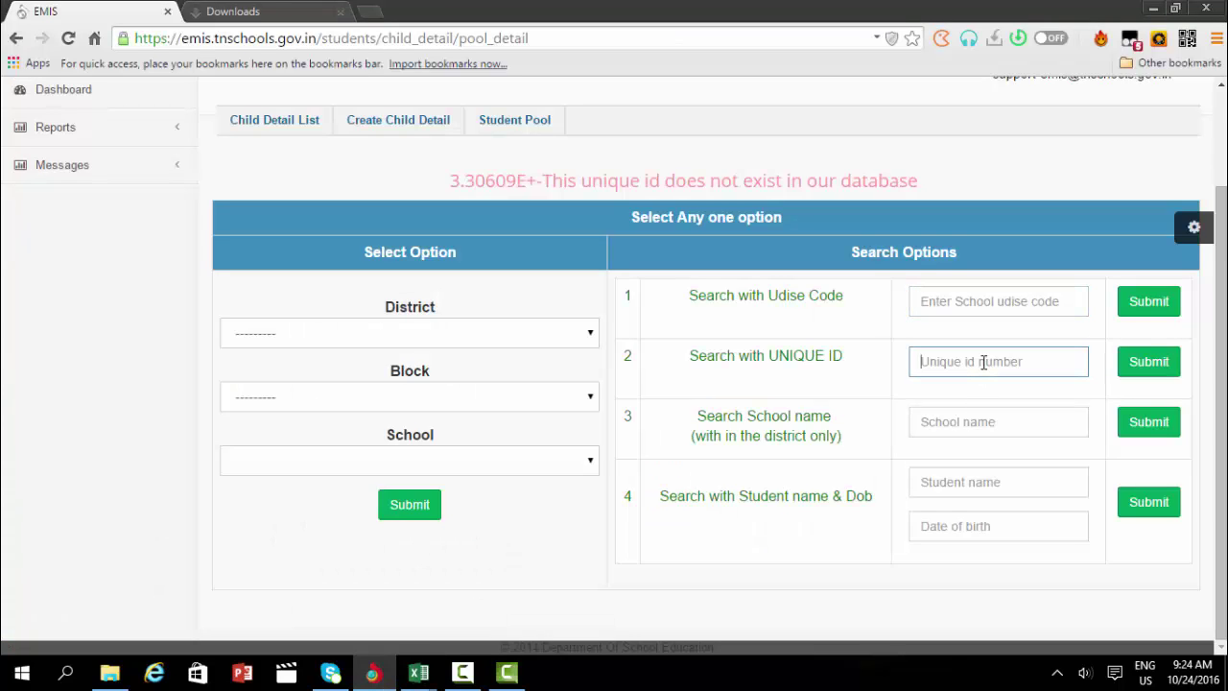
{"action": "key", "text": "ctrl+v"}
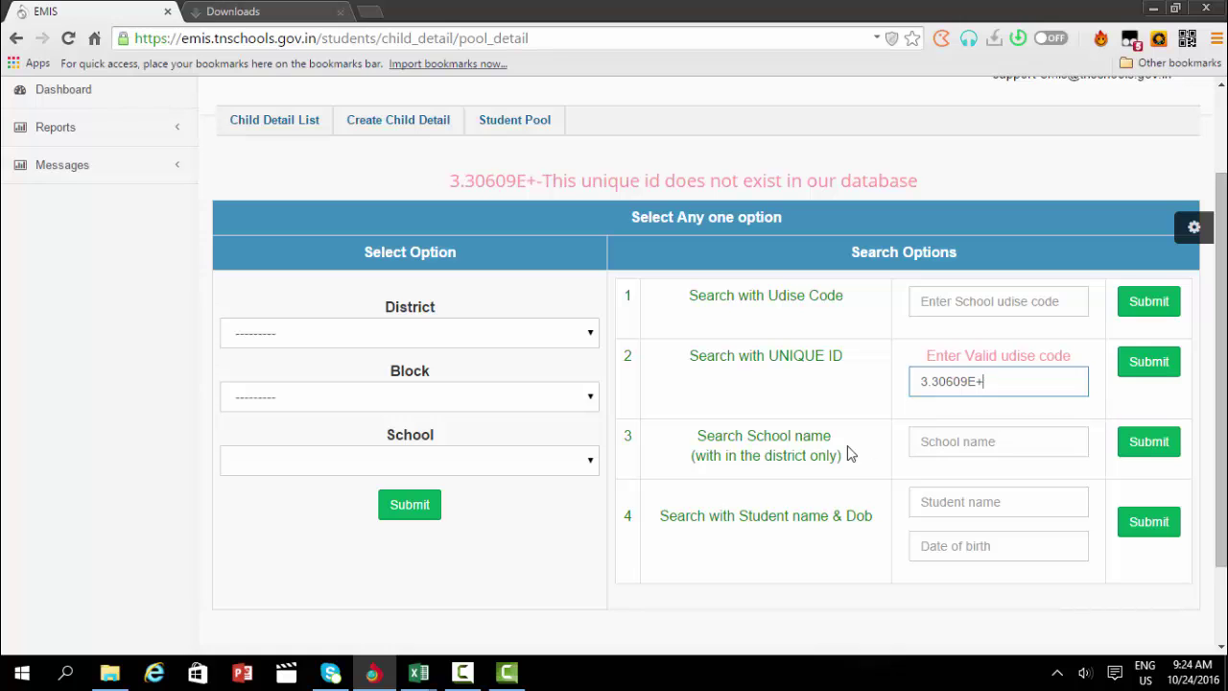
Step: Return to the consolidation workbook and try to copy the EMIS number of serial number 27 on FORMAT_2 for the Student Pool search
{"action": "left_click", "coordinate": [419, 672]}
{"action": "left_click", "coordinate": [341, 629]}
{"action": "key", "text": "ctrl+f"}
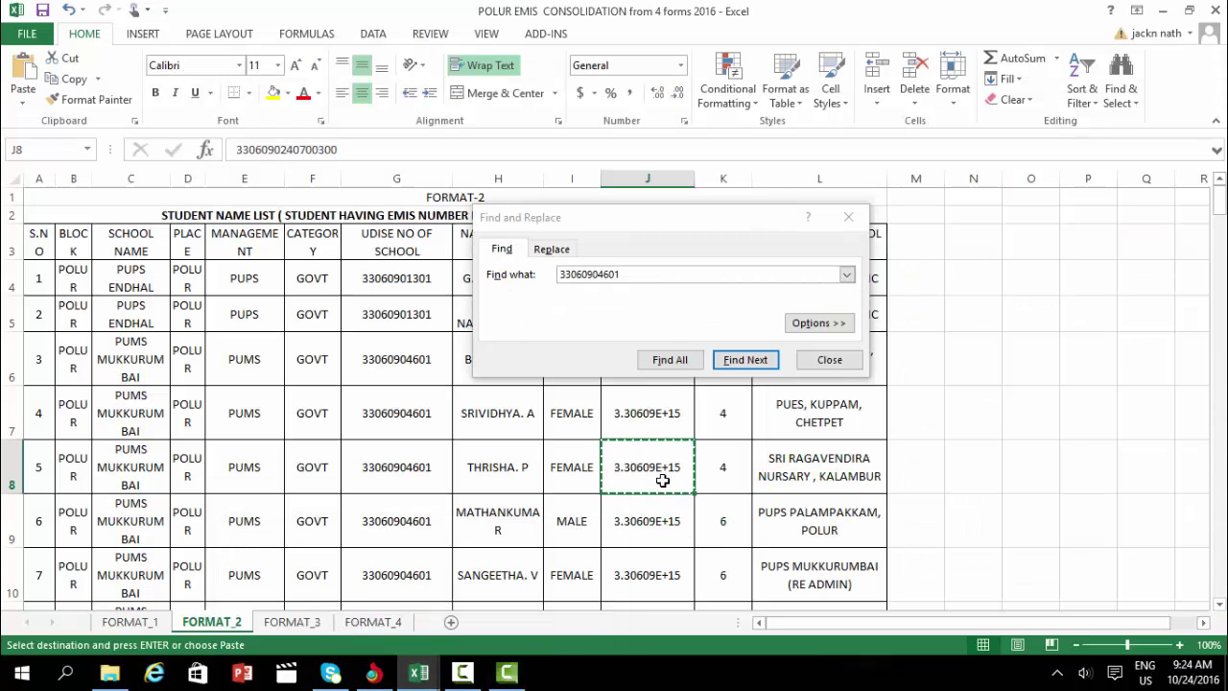
{"action": "scroll", "coordinate": [582, 508], "scroll_direction": "down", "scroll_amount": 8}
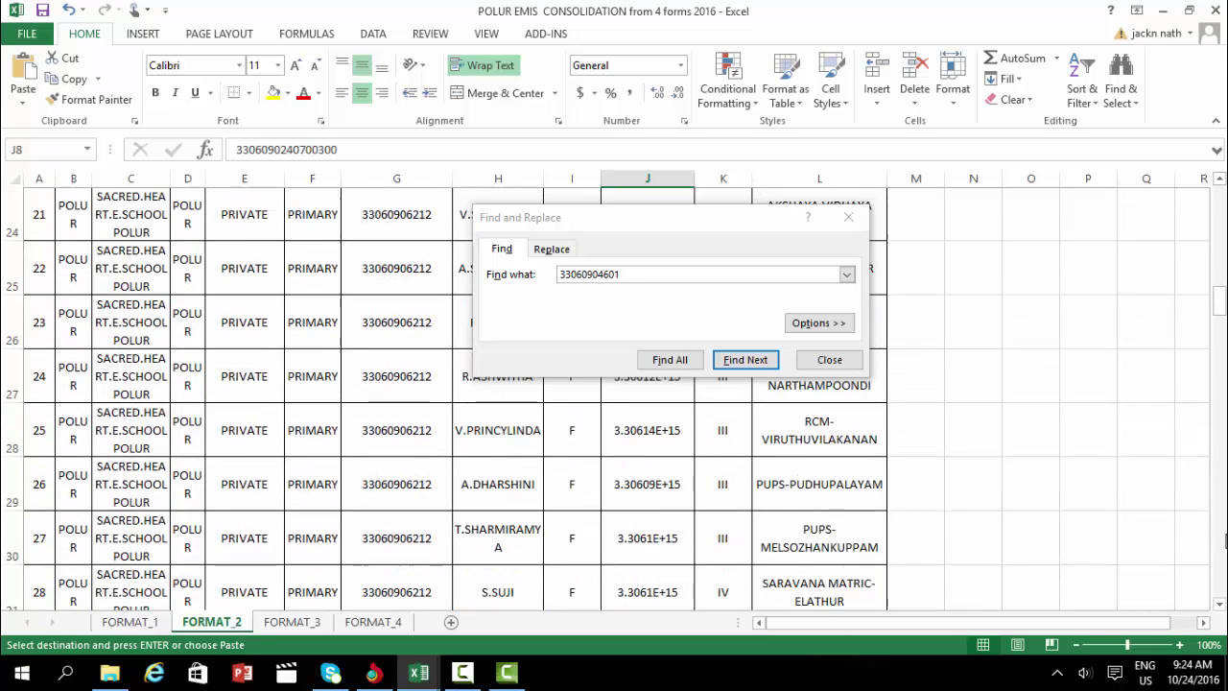
{"action": "left_click", "coordinate": [689, 488]}
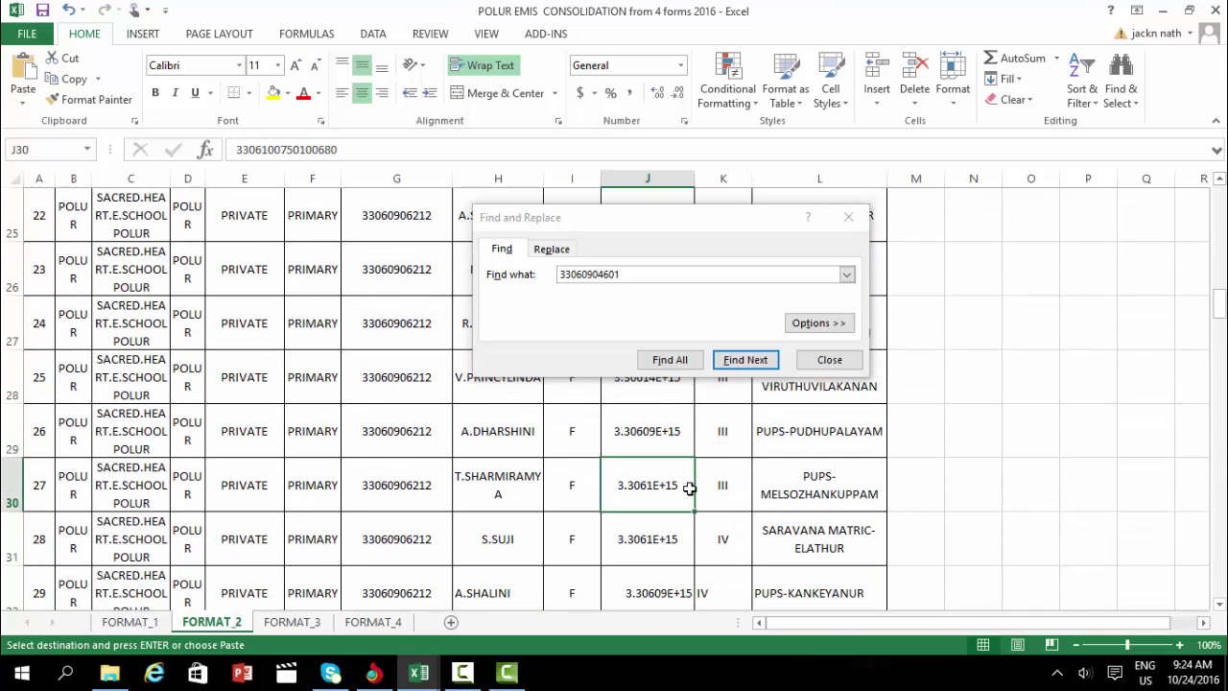
{"action": "left_click", "coordinate": [373, 673]}
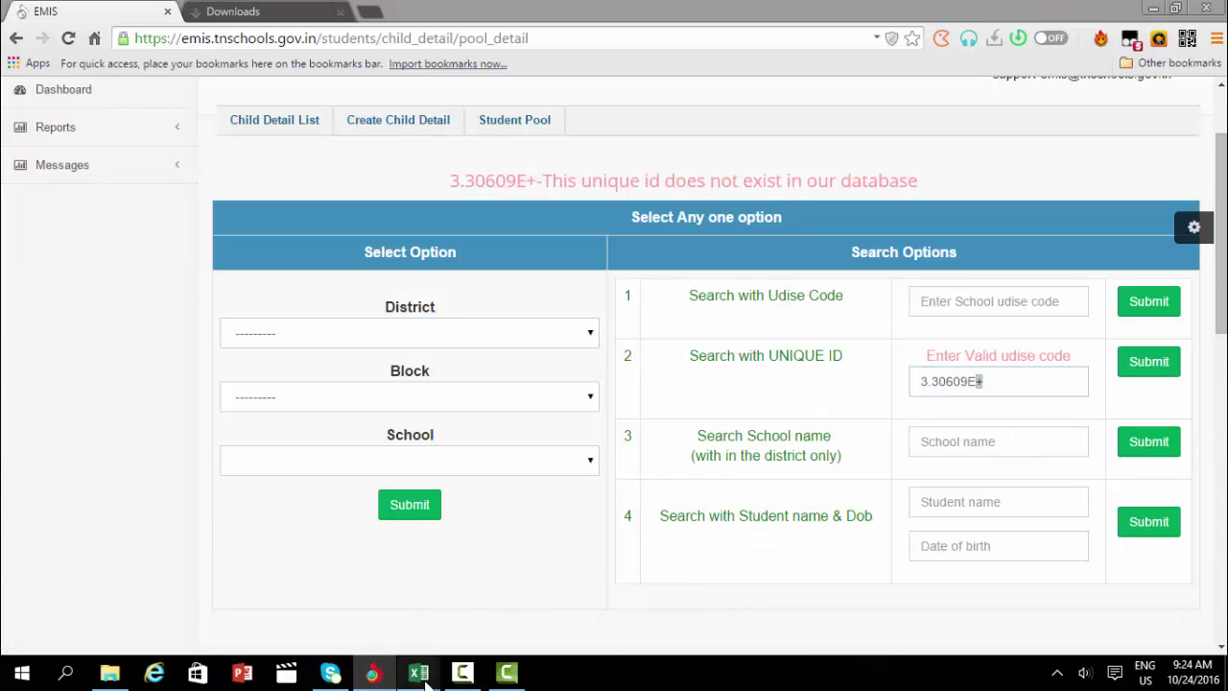
{"action": "mouse_move", "coordinate": [427, 683]}
{"action": "left_click", "coordinate": [297, 600]}
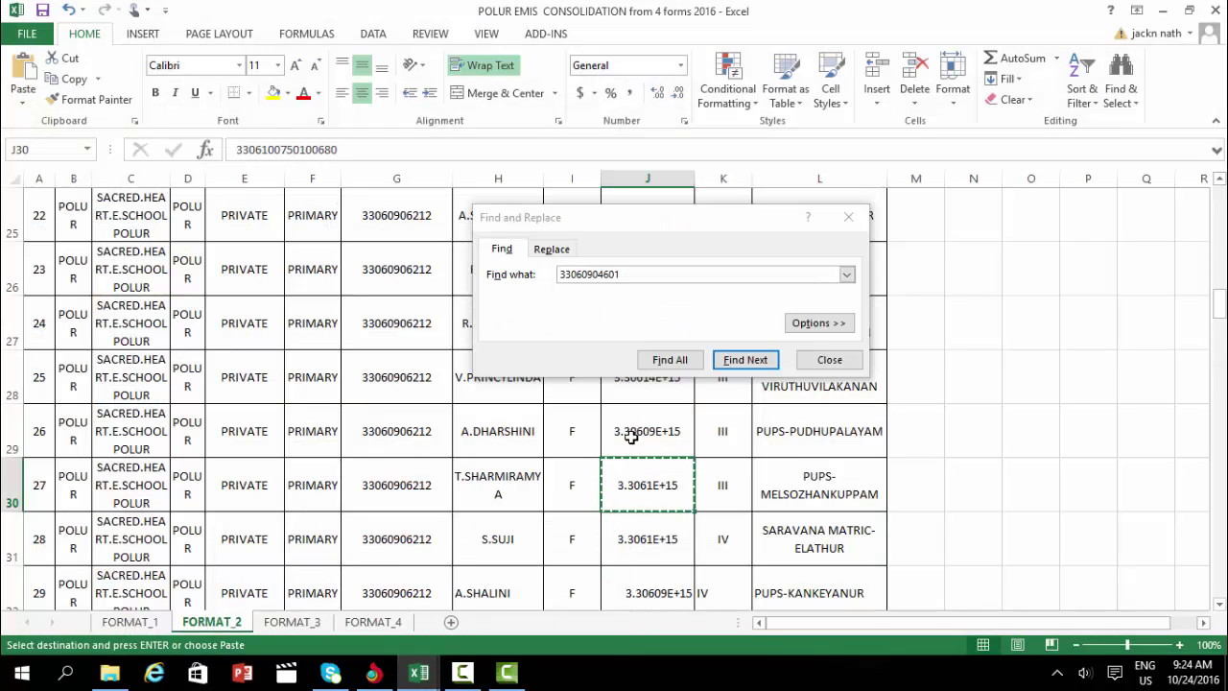
{"action": "double_click", "coordinate": [669, 465]}
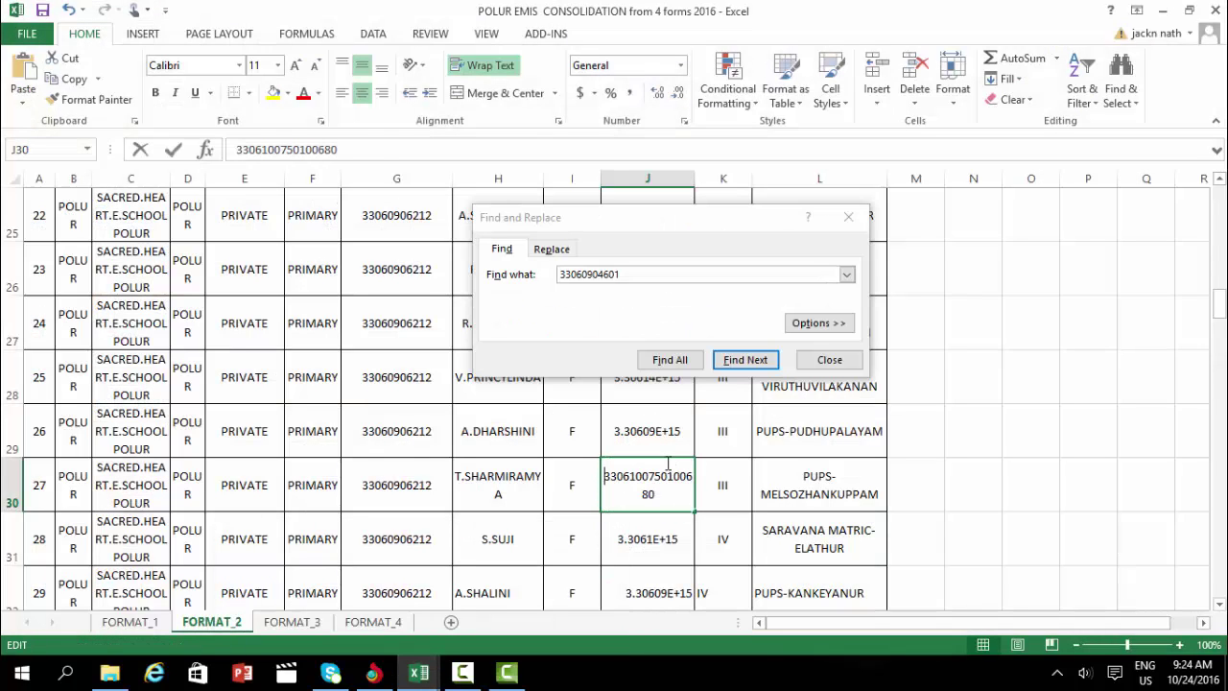
{"action": "double_click", "coordinate": [371, 149]}
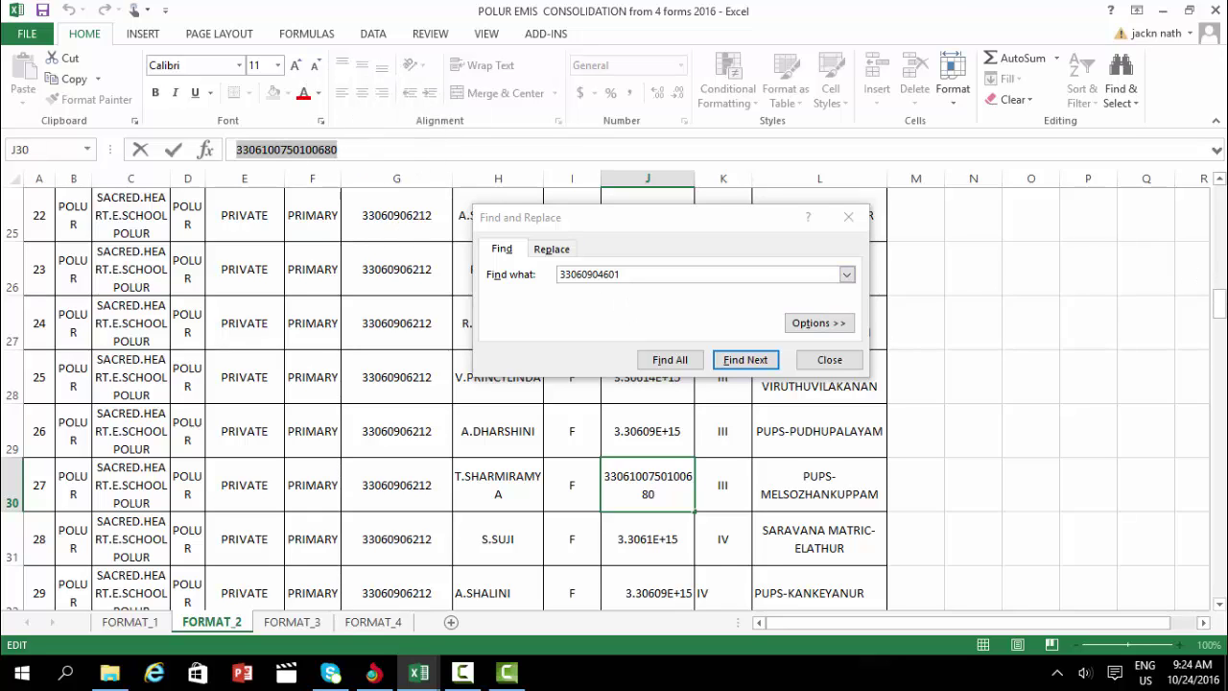
{"action": "left_click", "coordinate": [745, 360]}
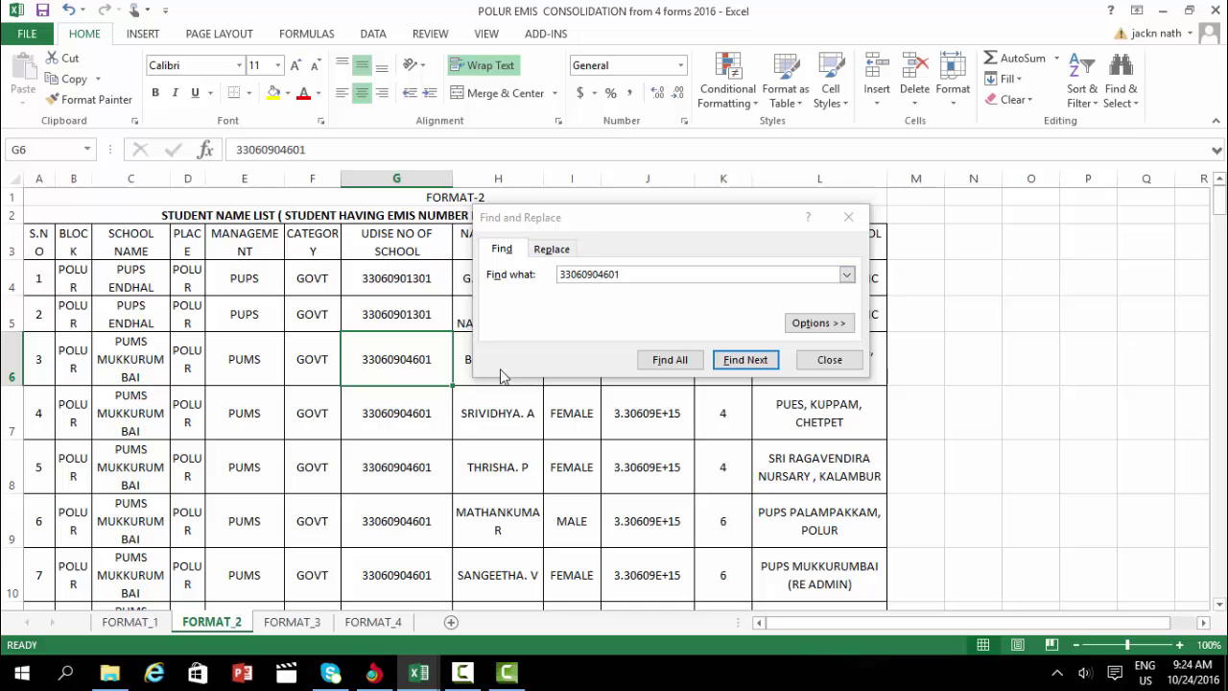
{"action": "double_click", "coordinate": [650, 413]}
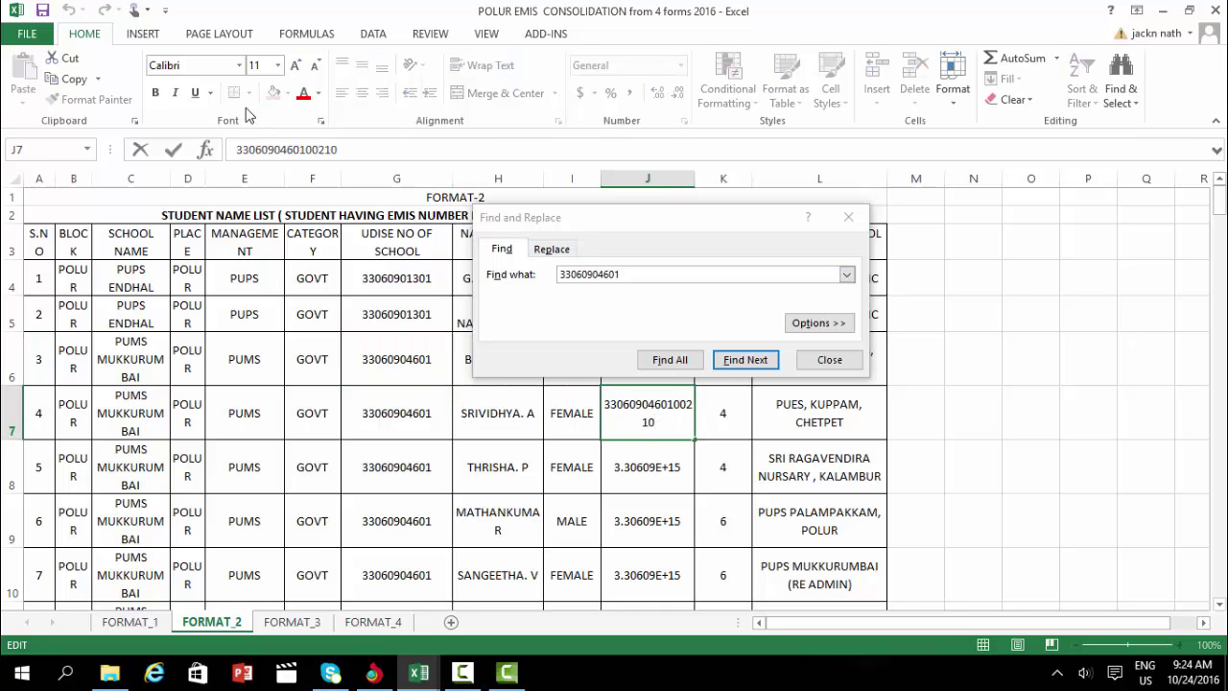
{"action": "double_click", "coordinate": [335, 148]}
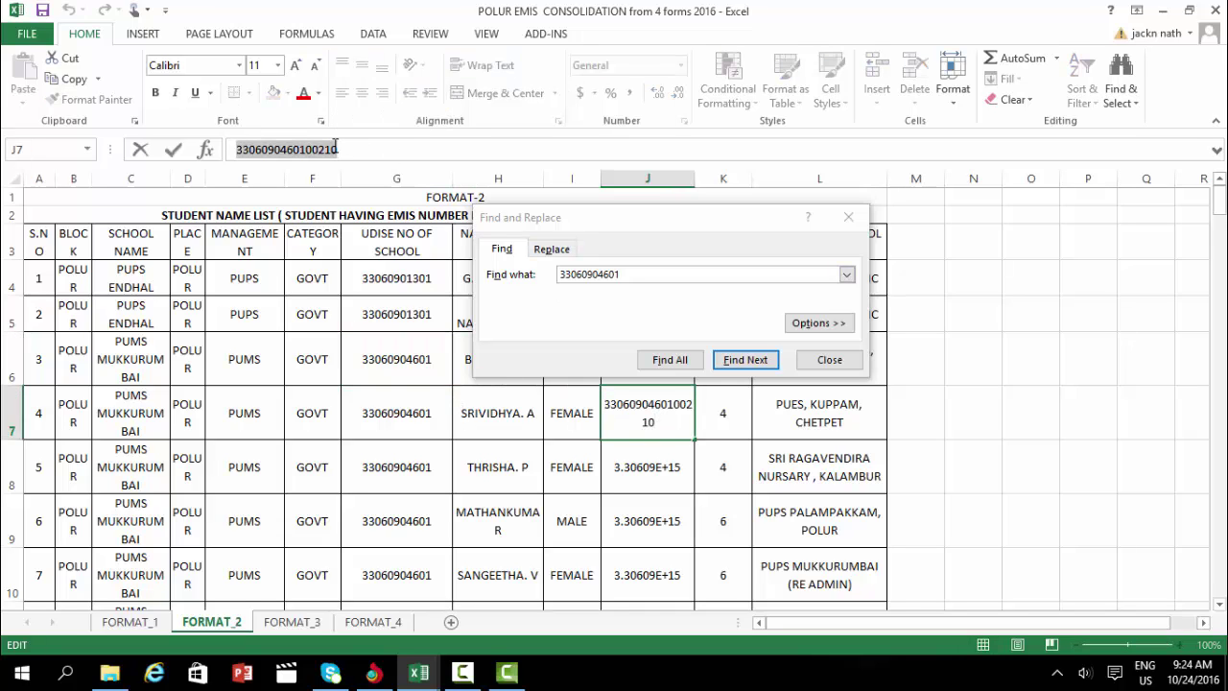
{"action": "key", "text": "ctrl+c"}
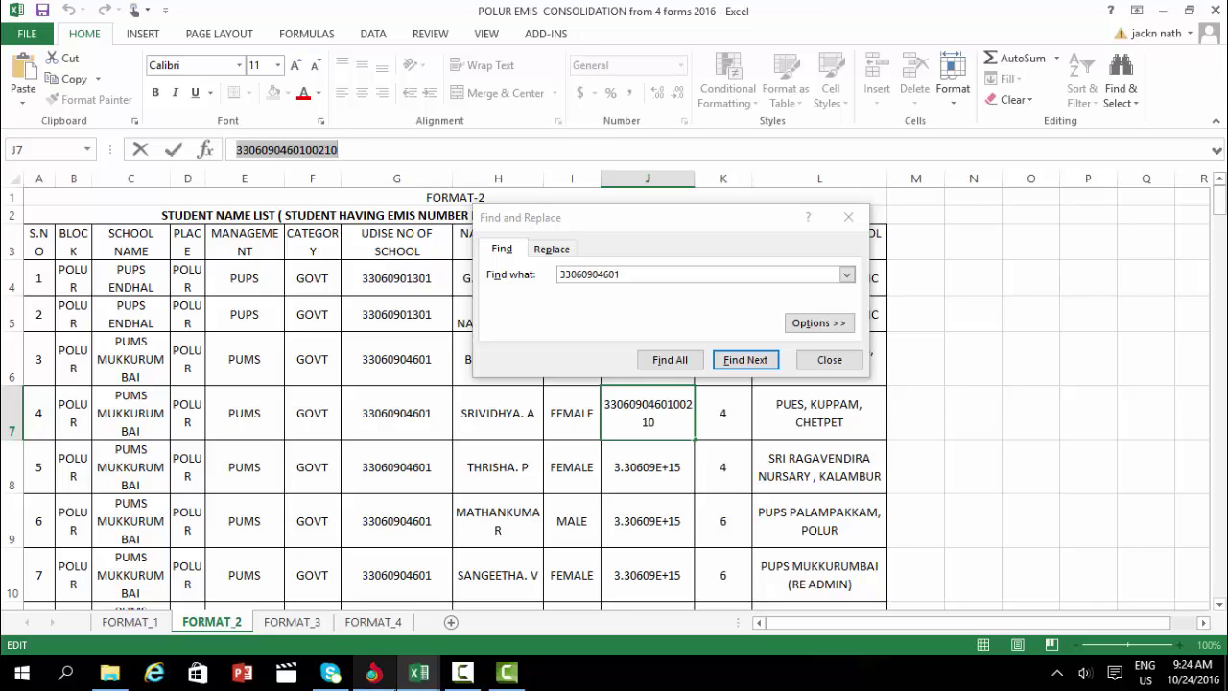
Step: Switch to the EMIS page and search the Student Pool by unique ID, replacing the old entry with the copied EMIS number
{"action": "left_click", "coordinate": [373, 673]}
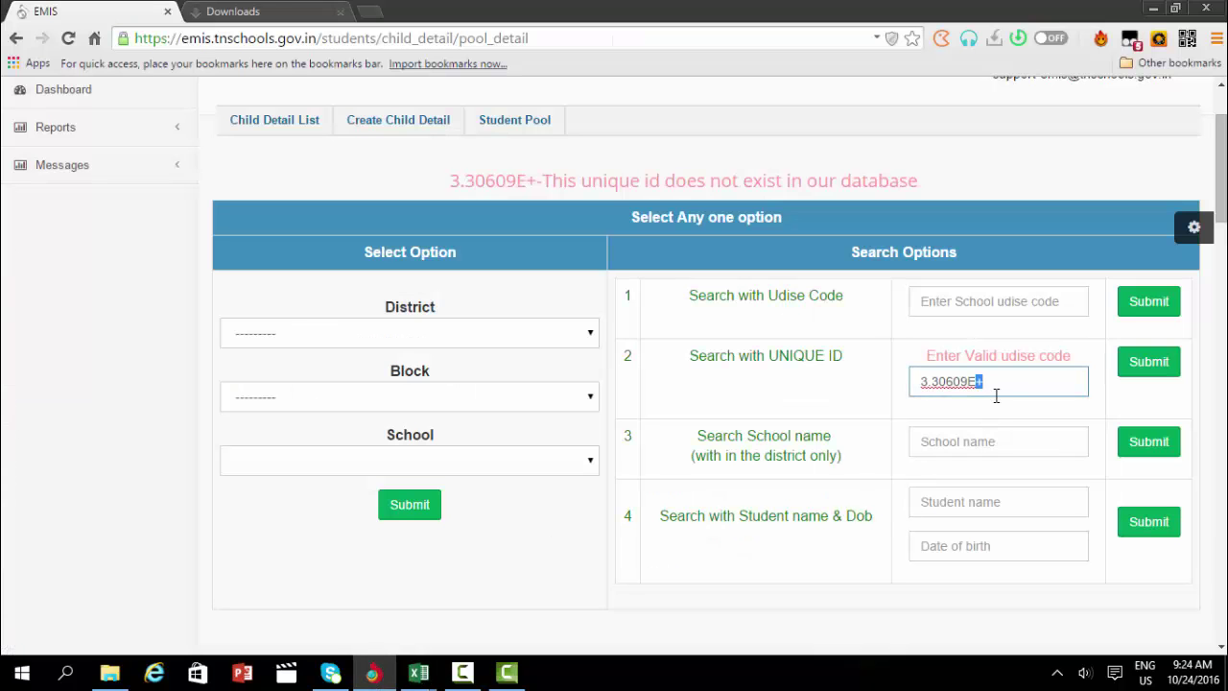
{"action": "key", "text": "ctrl+a"}
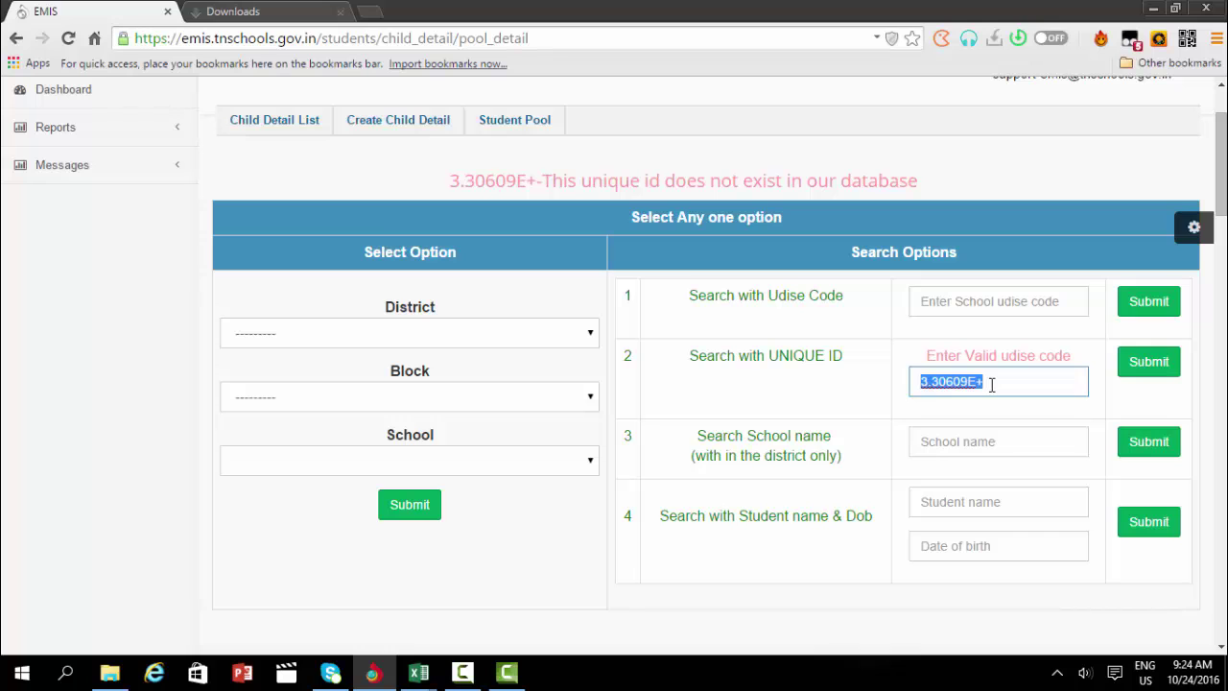
{"action": "key", "text": "ctrl+v"}
{"action": "left_click", "coordinate": [1147, 373]}
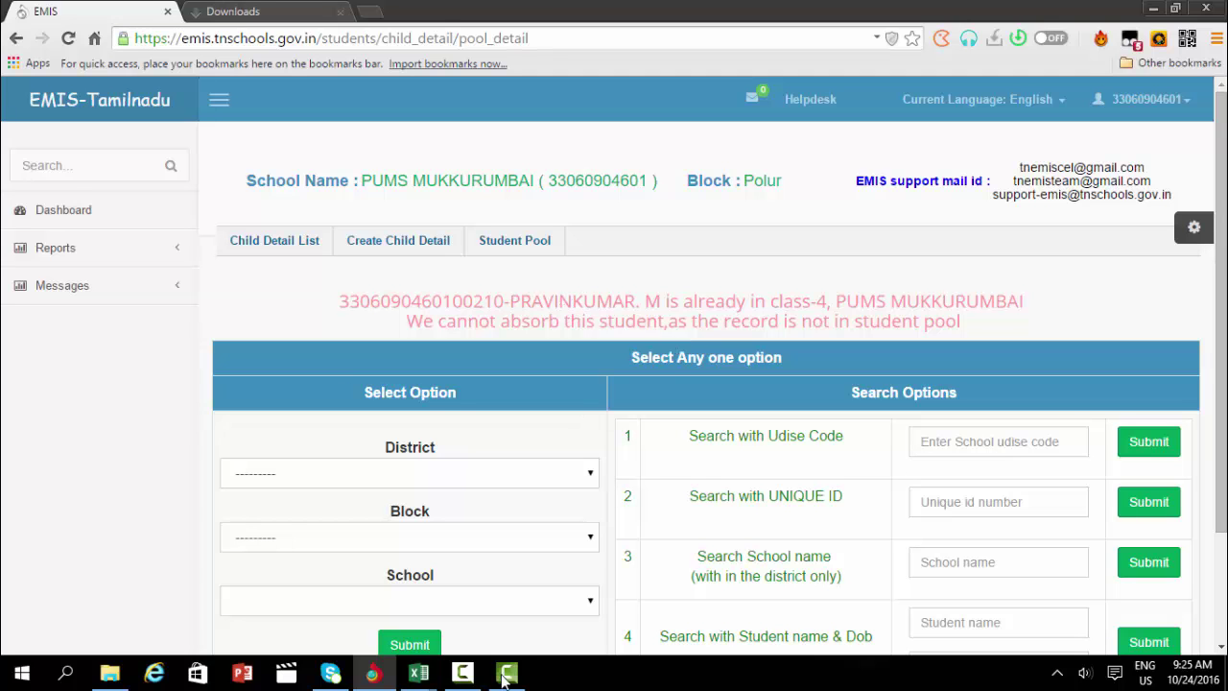
Step: Switch to the consolidation workbook and colour the text of serial number 4's whole row red on FORMAT_2
{"action": "left_click", "coordinate": [418, 674]}
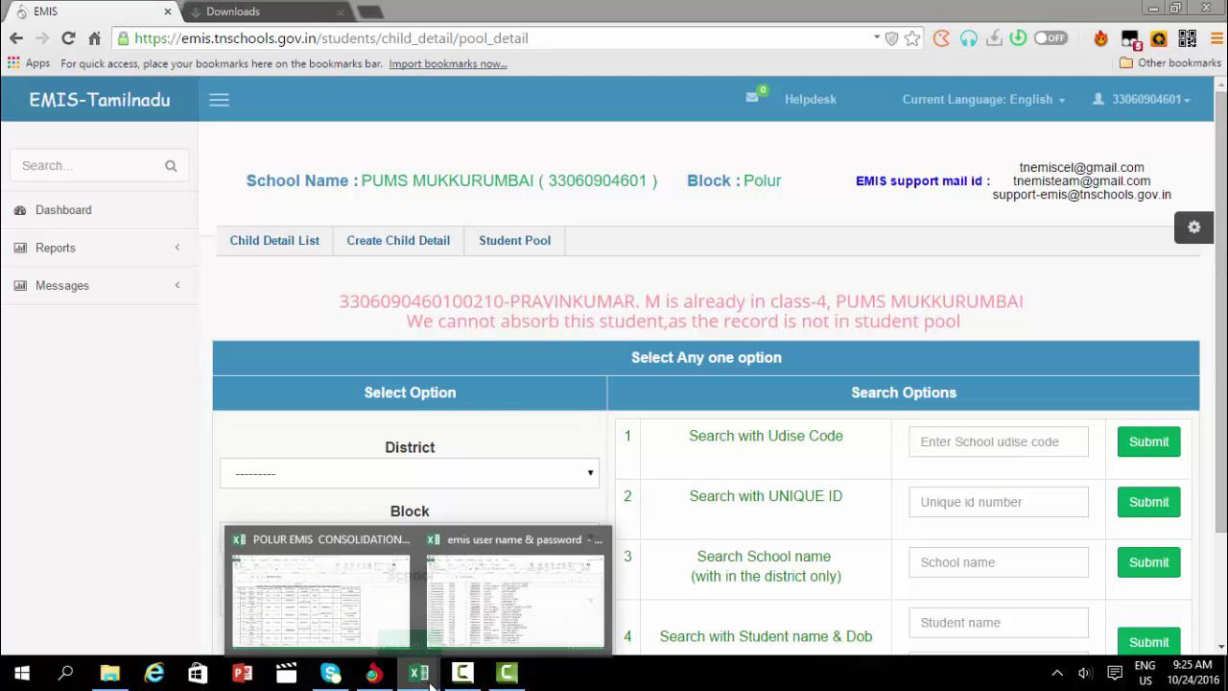
{"action": "left_click", "coordinate": [349, 629]}
{"action": "key", "text": "ctrl+f"}
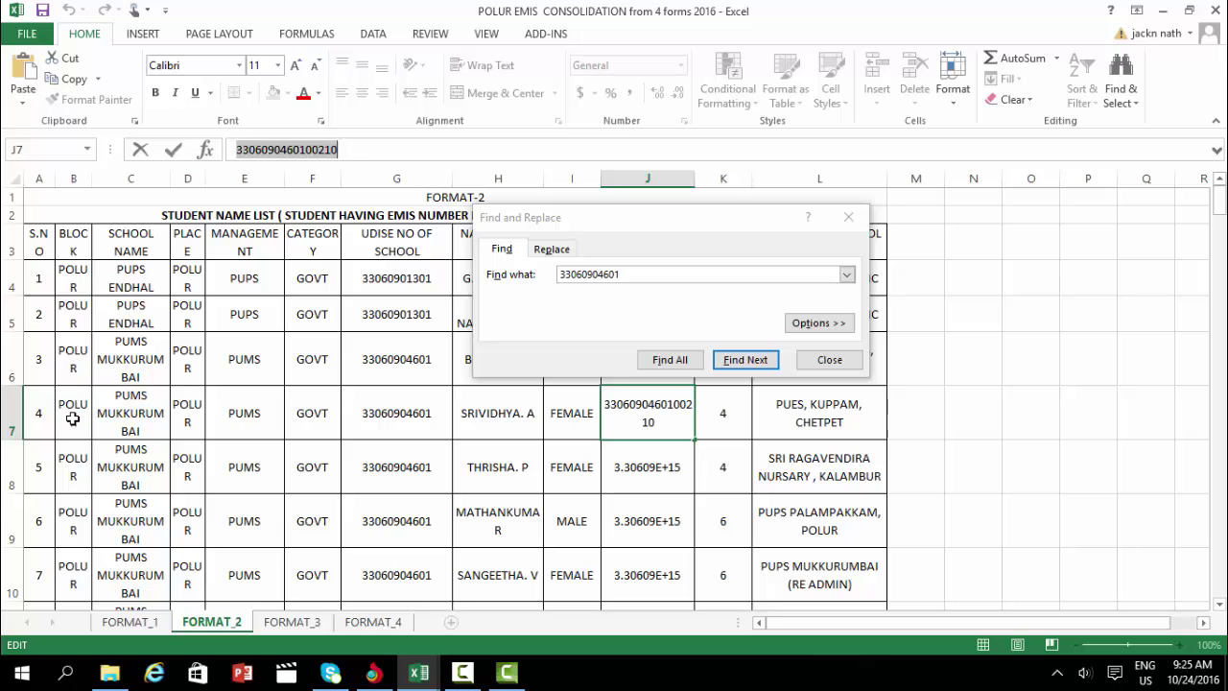
{"action": "left_click", "coordinate": [14, 412]}
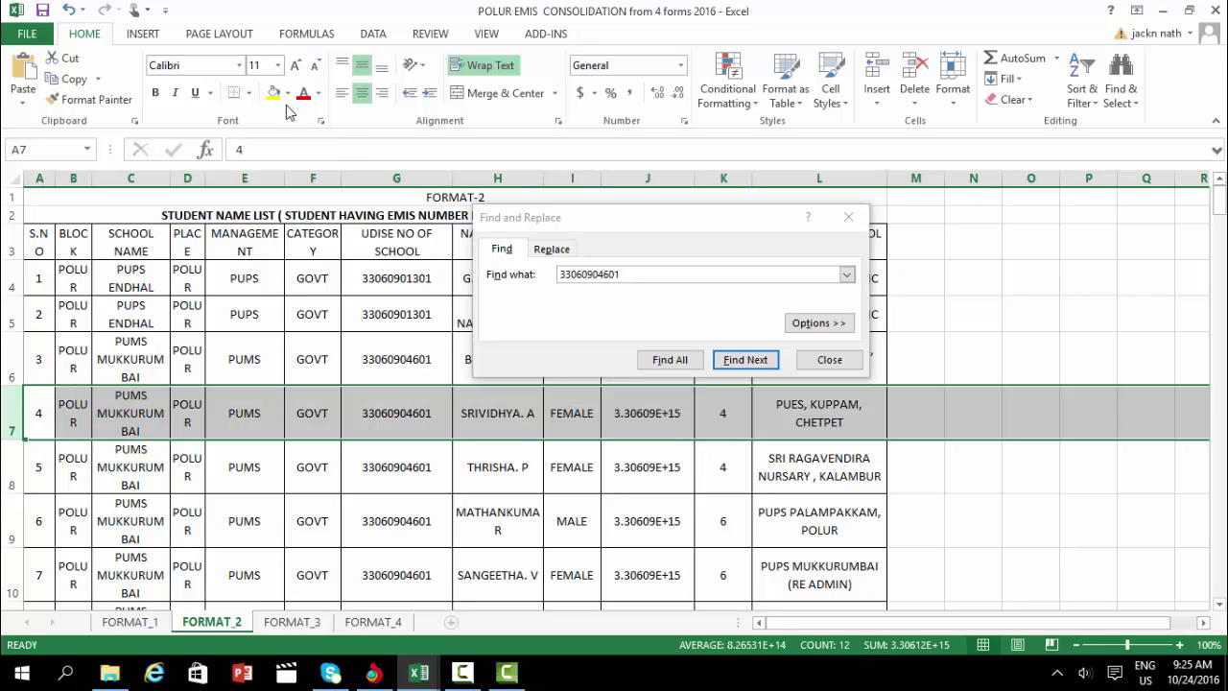
{"action": "left_click", "coordinate": [302, 93]}
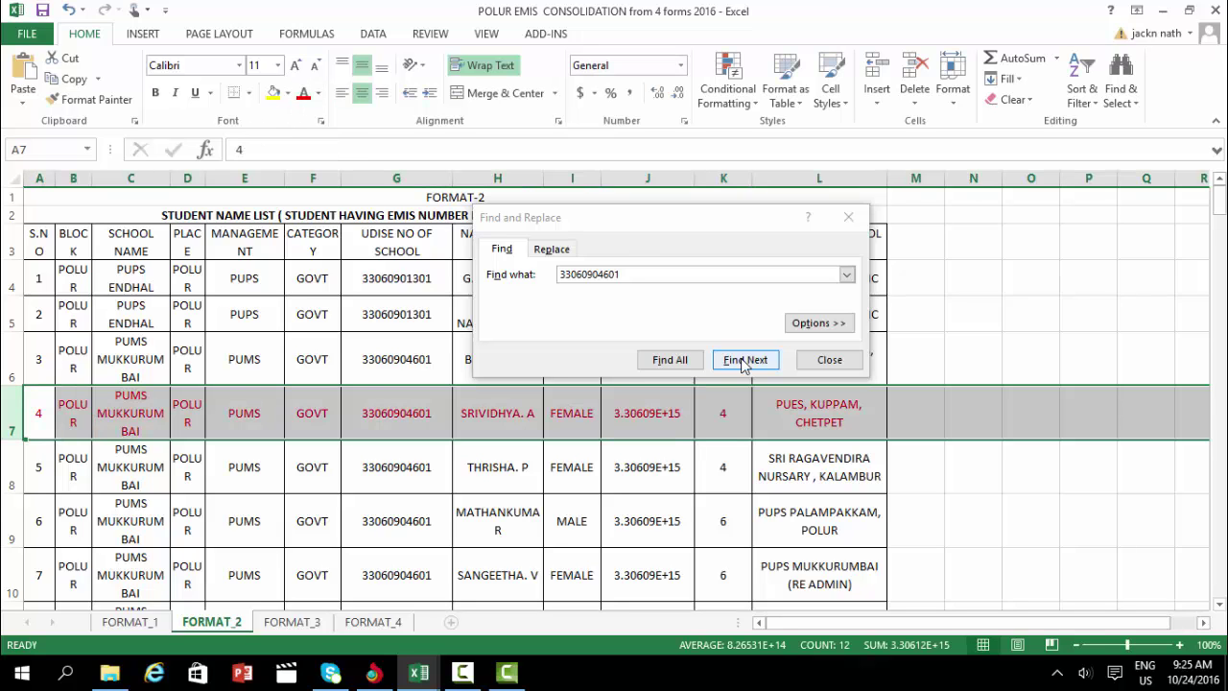
Step: Enter the remark "already" in cell M7, beside serial number 4's last studied school
{"action": "left_click", "coordinate": [914, 423]}
{"action": "type", "text": "a"}
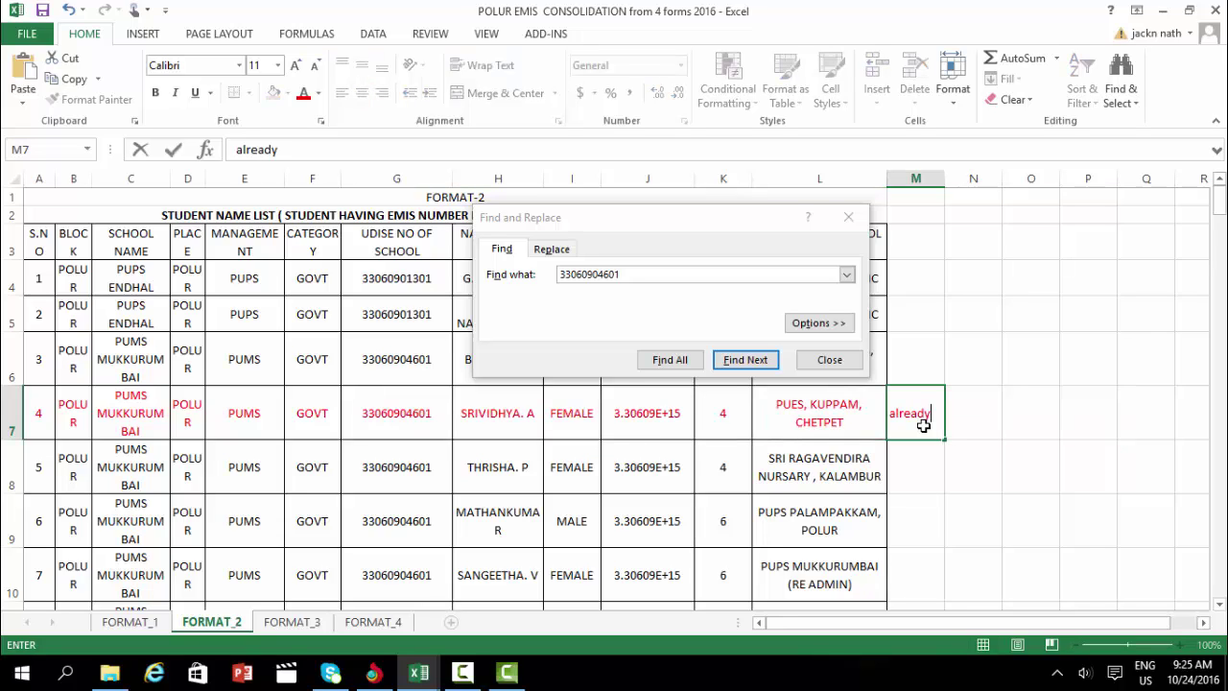
{"action": "type", "text": "lready"}
{"action": "left_click", "coordinate": [908, 589]}
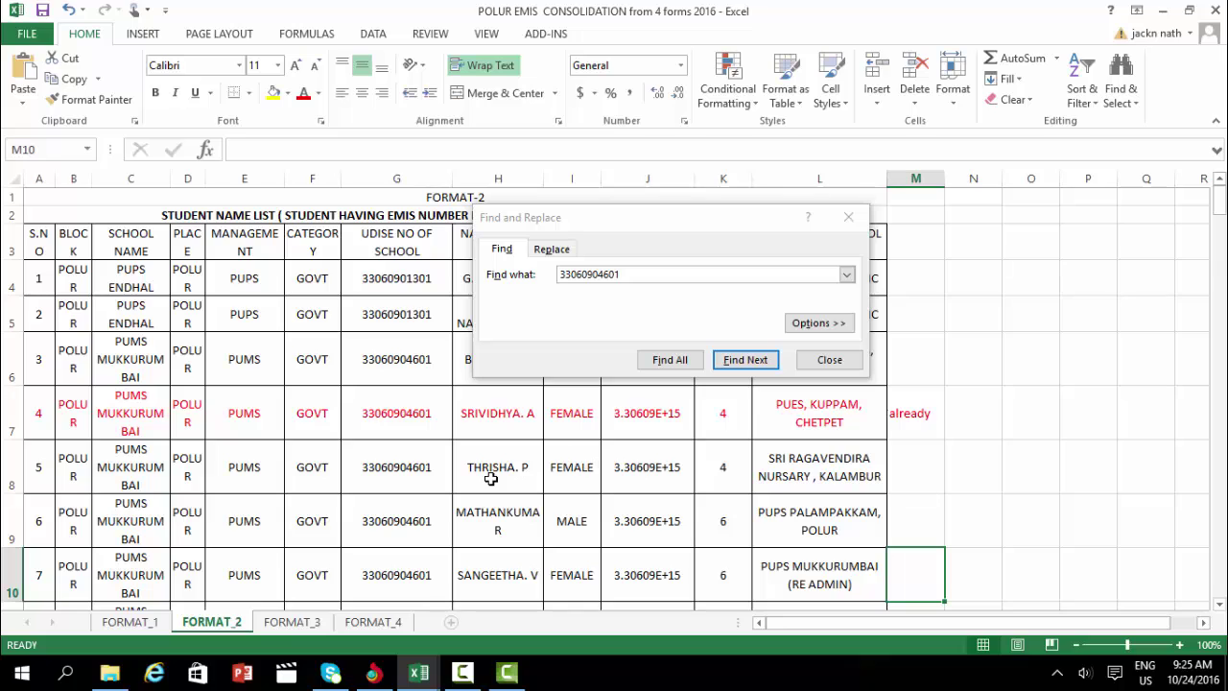
Step: Copy the full EMIS number text of serial number 5 on FORMAT_2
{"action": "left_click", "coordinate": [688, 462]}
{"action": "left_click", "coordinate": [328, 151]}
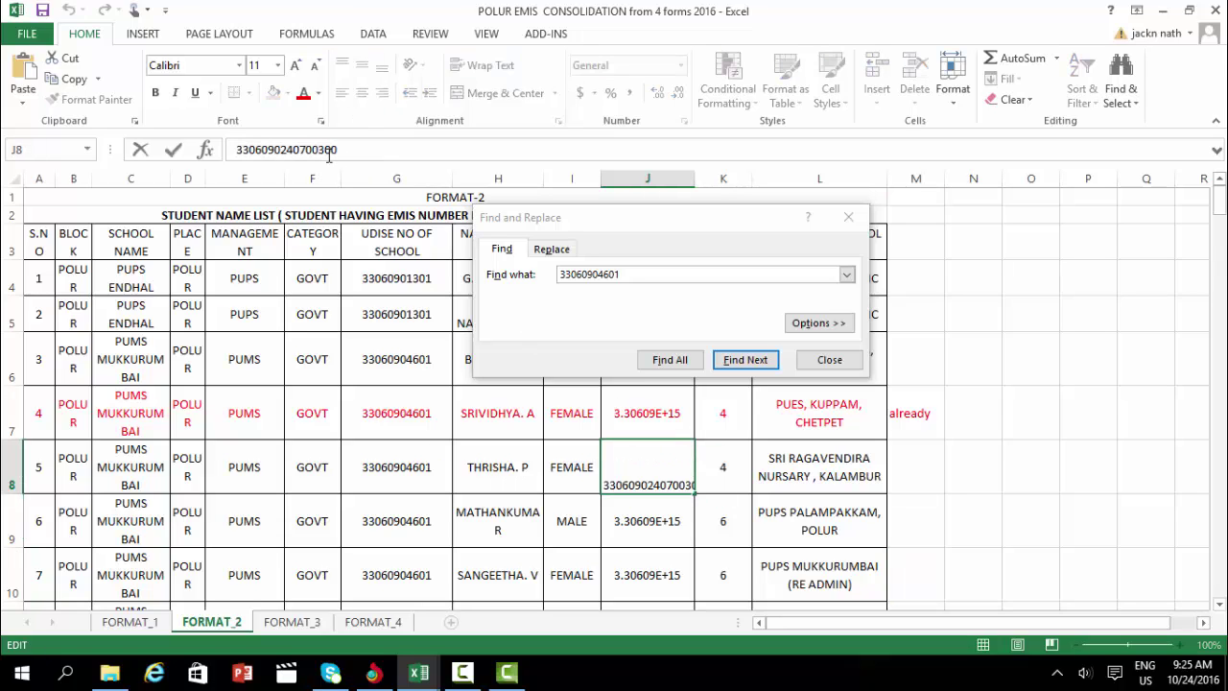
{"action": "double_click", "coordinate": [328, 151]}
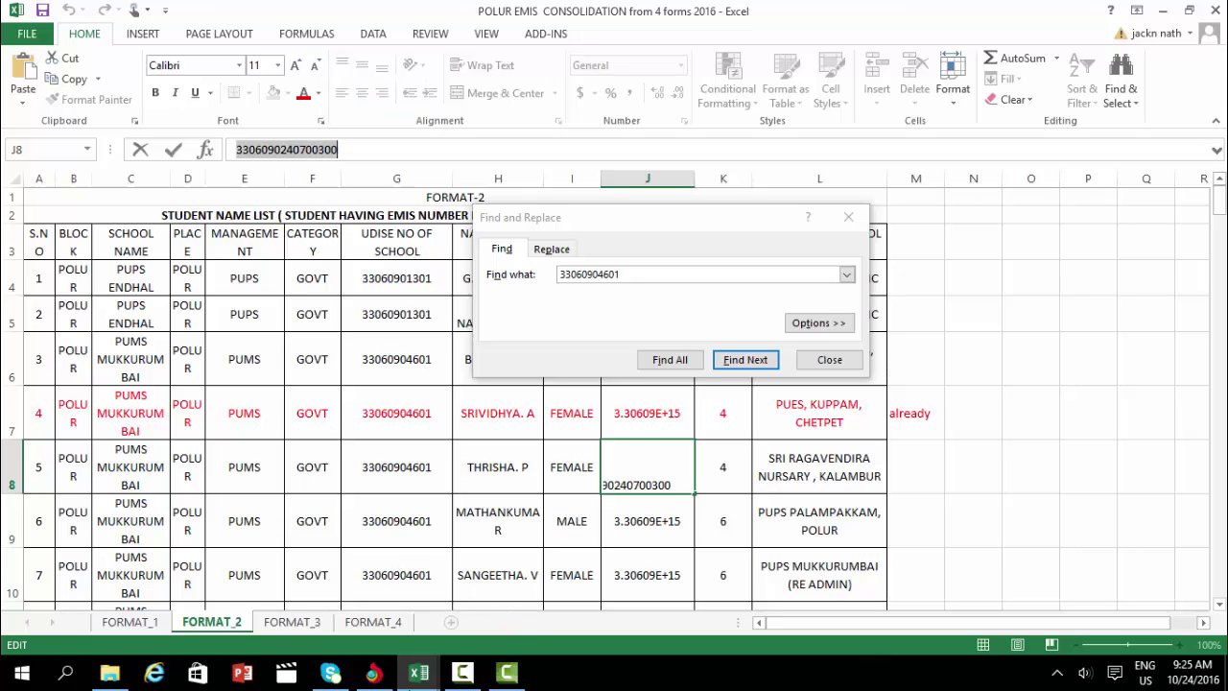
Step: Switch to the EMIS page and search the Student Pool by unique ID with serial number 5's EMIS number
{"action": "left_click", "coordinate": [374, 674]}
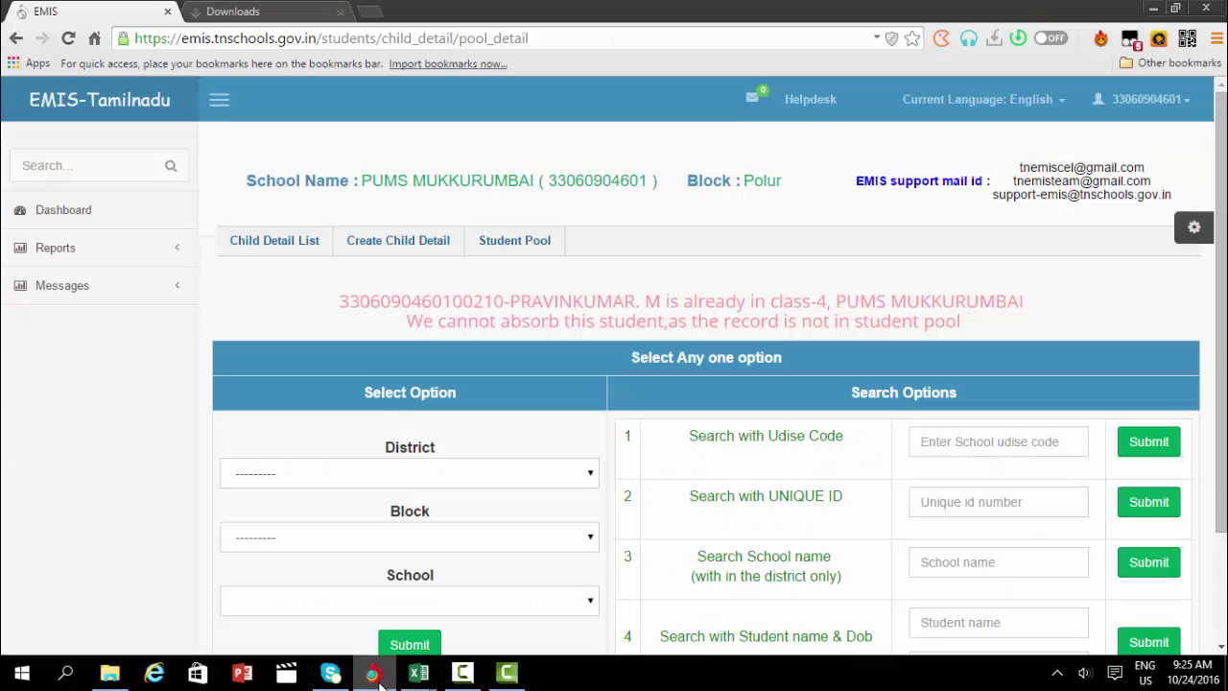
{"action": "left_click", "coordinate": [1000, 501]}
{"action": "key", "text": "ctrl+v"}
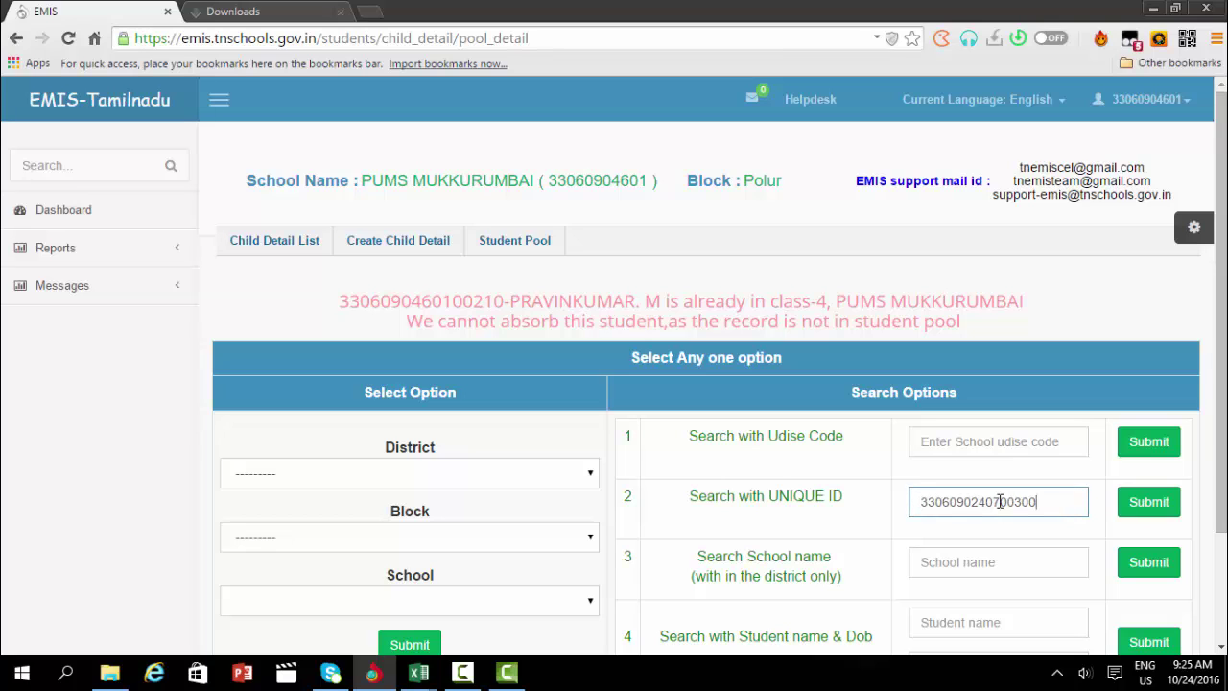
{"action": "left_click", "coordinate": [1164, 512]}
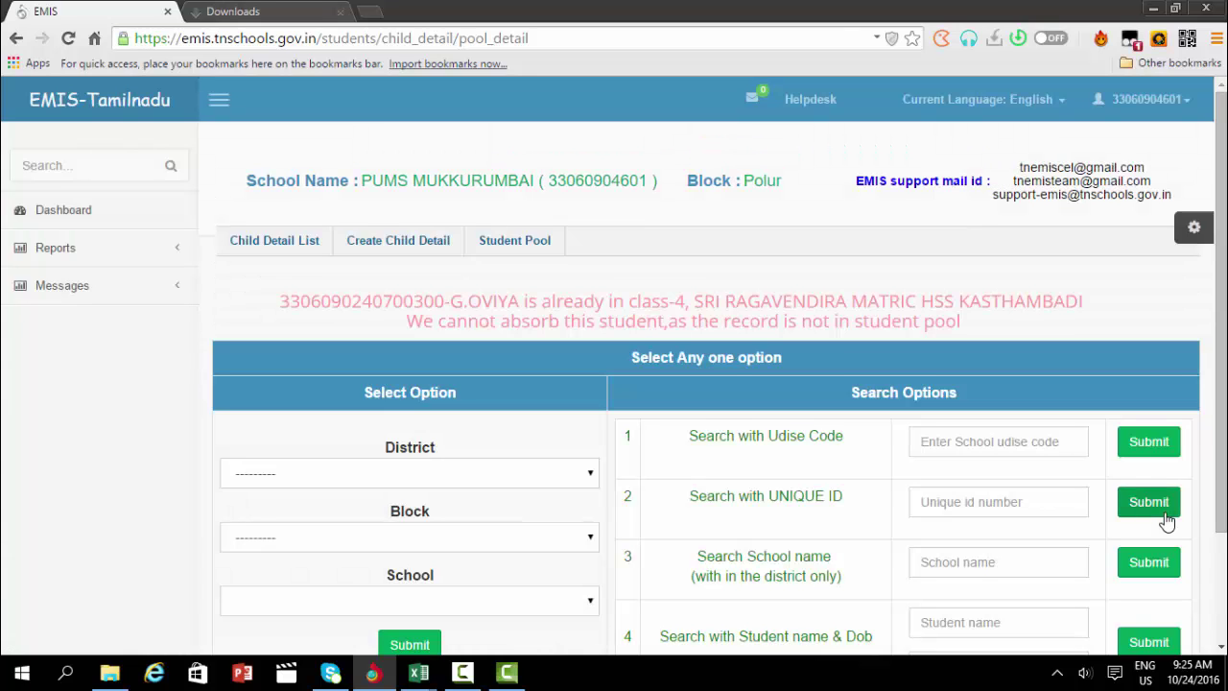
{"action": "left_click", "coordinate": [1163, 513]}
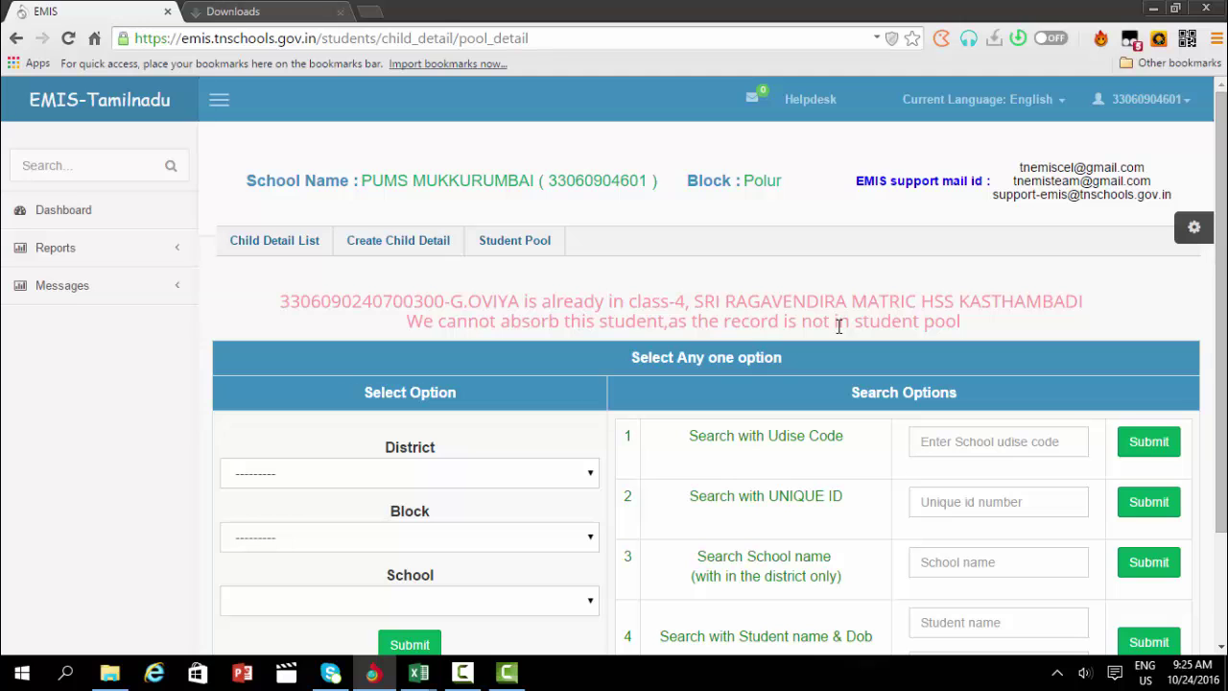
Step: Switch to the consolidation workbook and compare serial number 5's last studied school with the school named on the EMIS page
{"action": "left_click", "coordinate": [419, 673]}
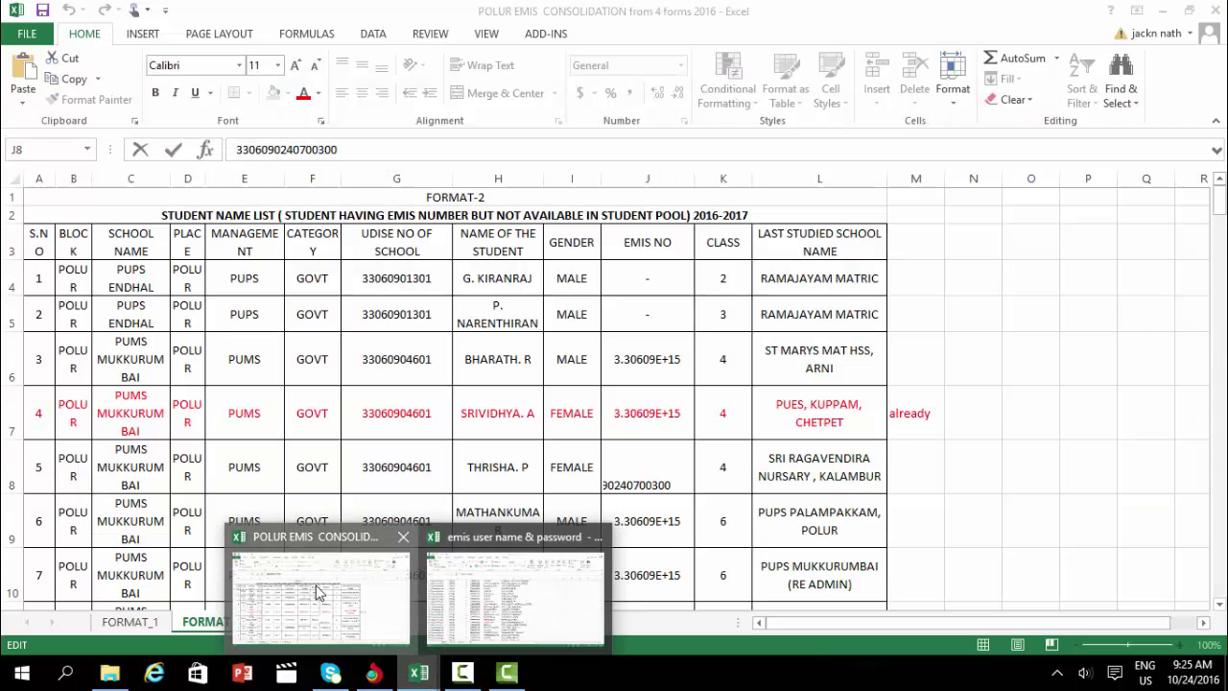
{"action": "left_click", "coordinate": [319, 593]}
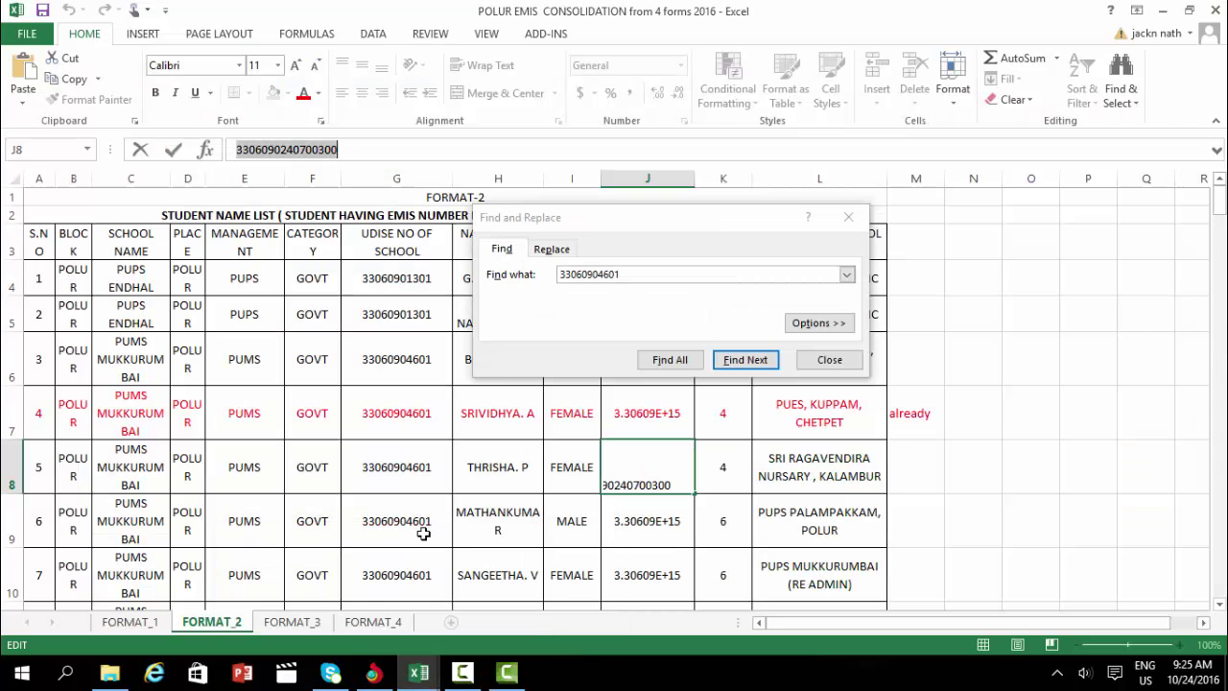
{"action": "left_click", "coordinate": [800, 483]}
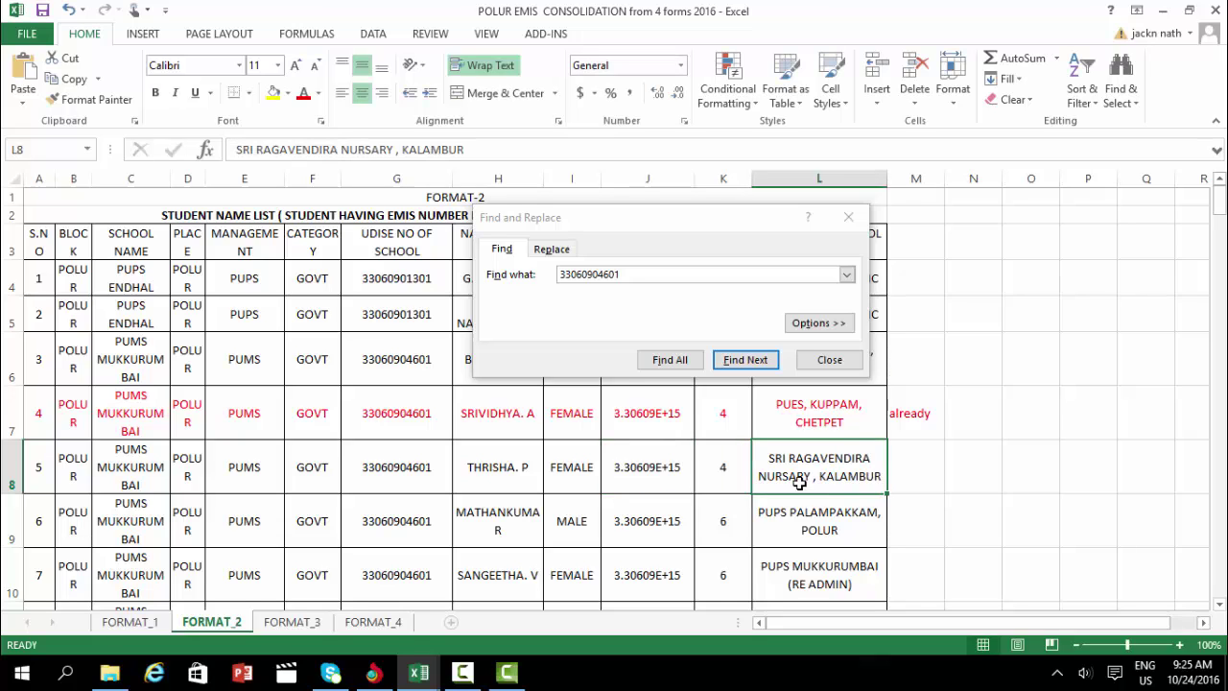
{"action": "left_click", "coordinate": [374, 674]}
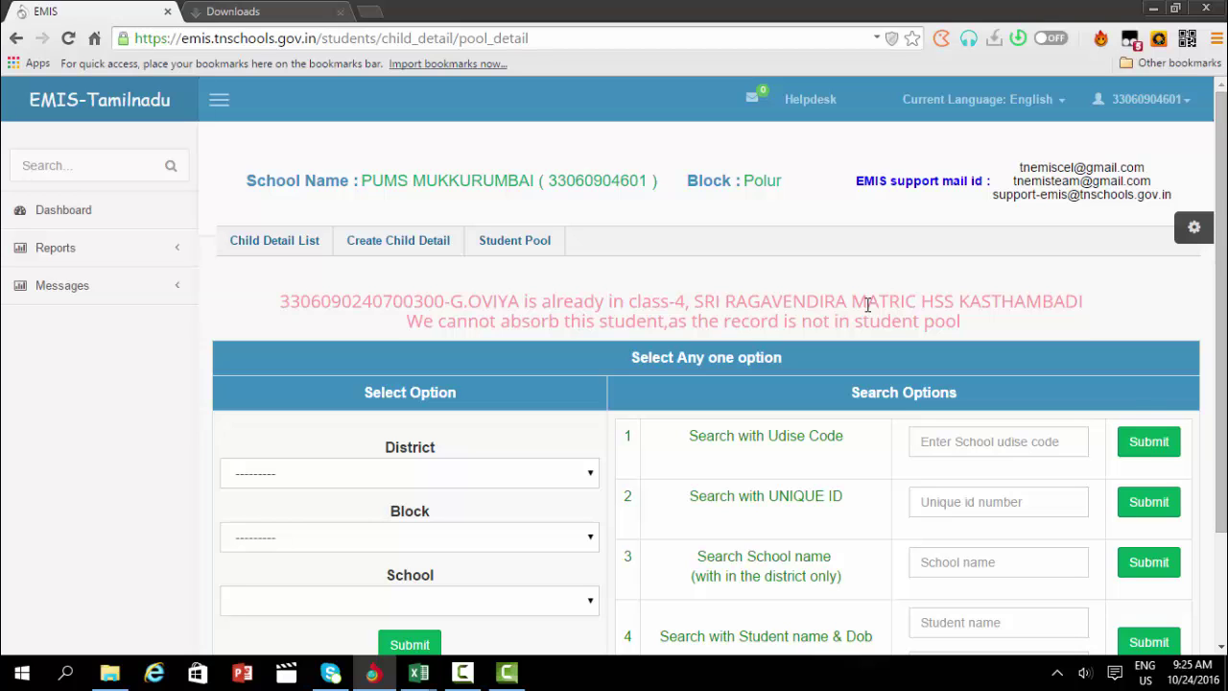
Step: Return to the consolidation workbook and enter the remark "not tranfered" in cell M8, beside serial number 5's last studied school
{"action": "left_click", "coordinate": [419, 672]}
{"action": "right_click", "coordinate": [419, 672]}
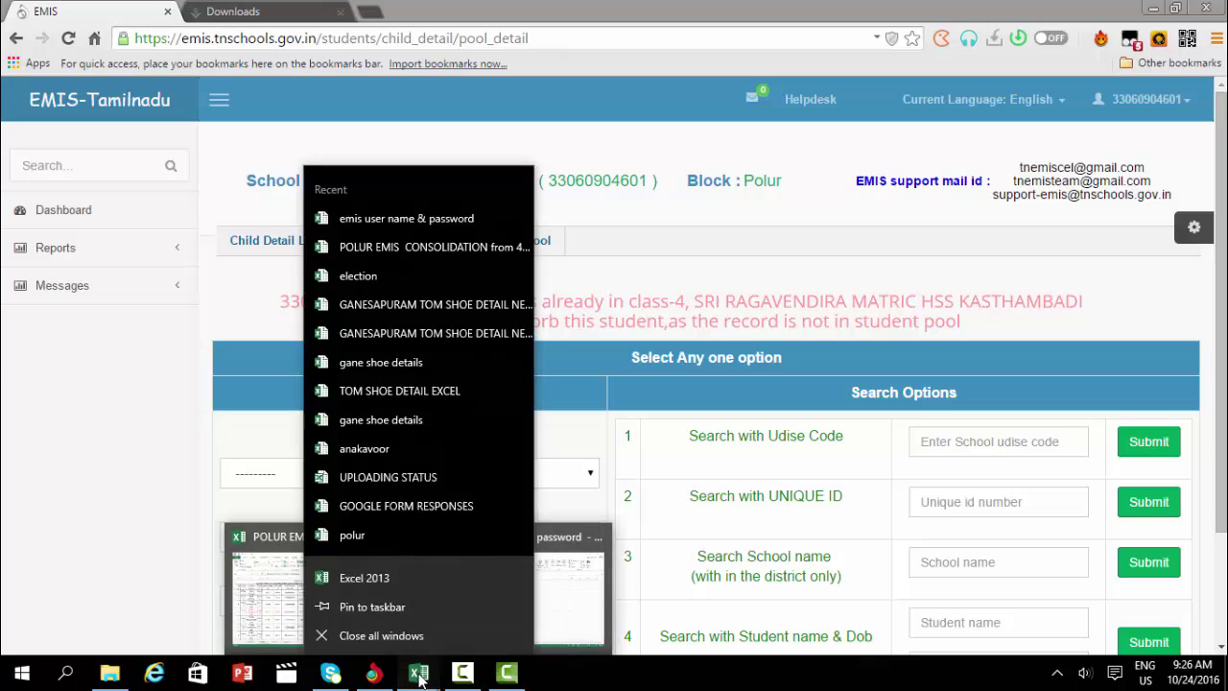
{"action": "left_click", "coordinate": [418, 672]}
{"action": "left_click", "coordinate": [345, 615]}
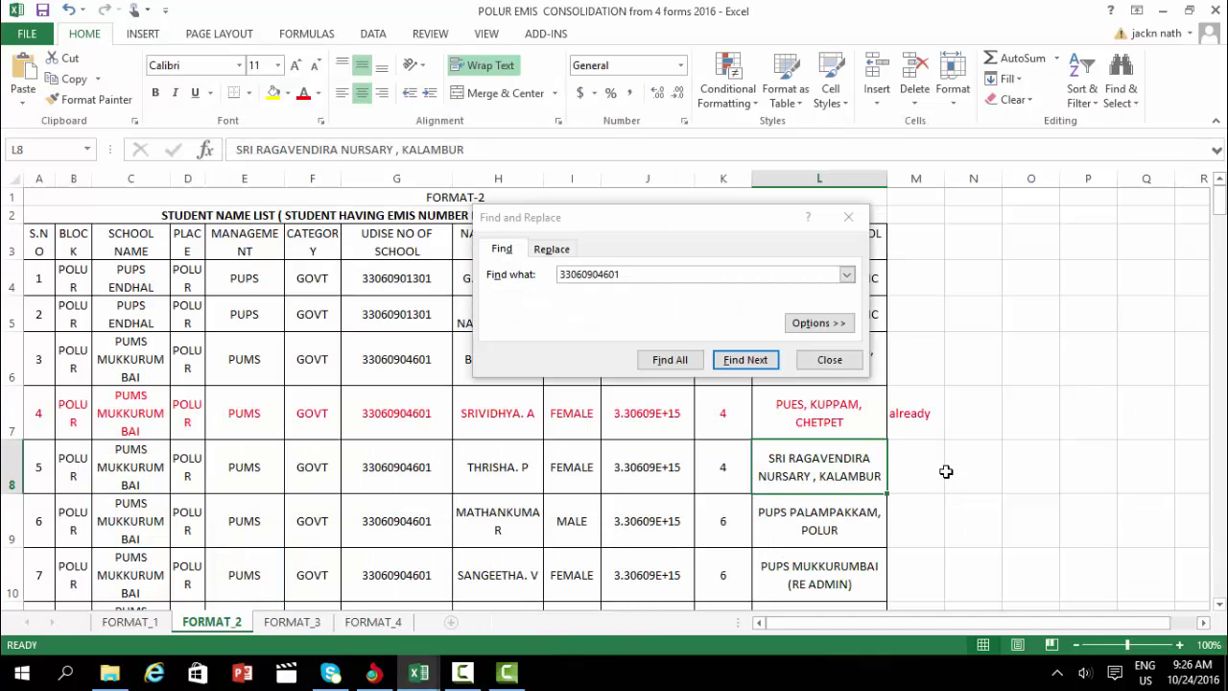
{"action": "left_click", "coordinate": [911, 471]}
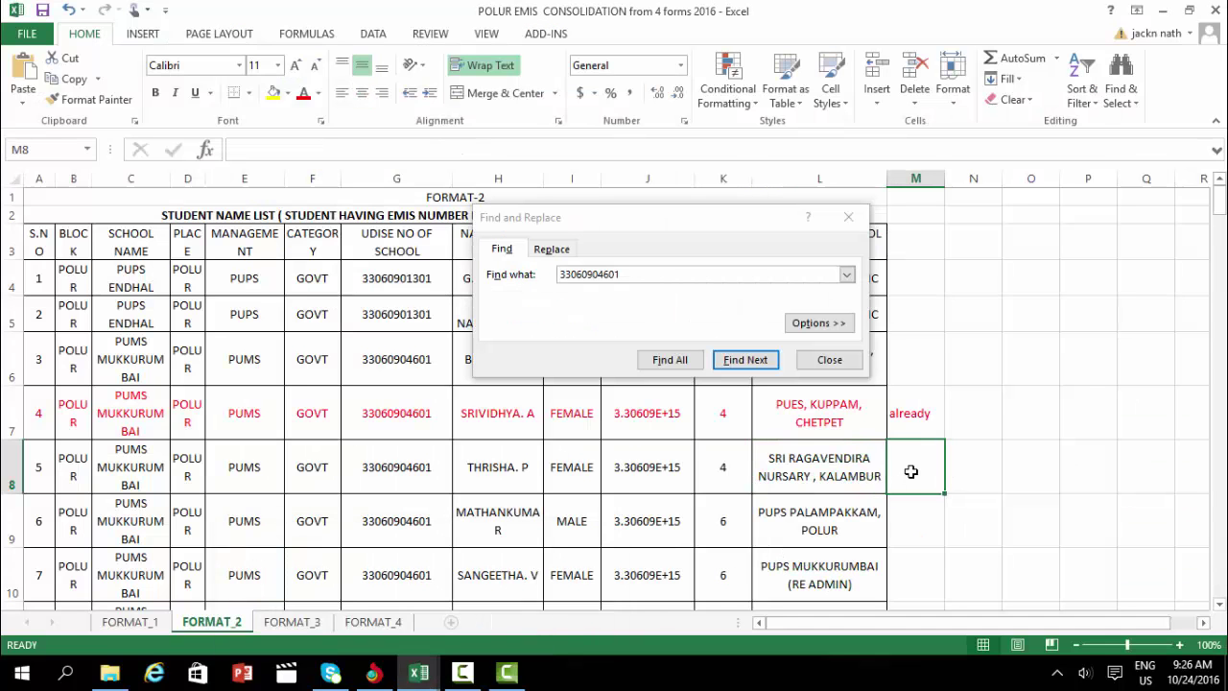
{"action": "type", "text": "not"}
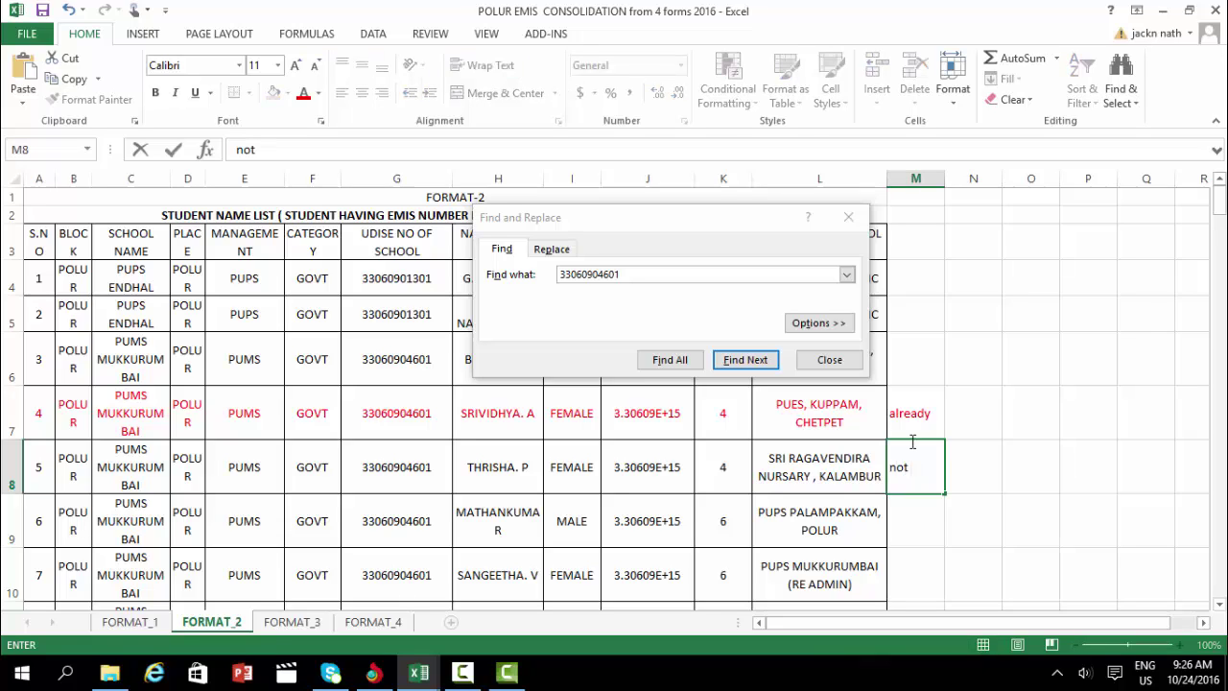
{"action": "type", "text": " tranfered"}
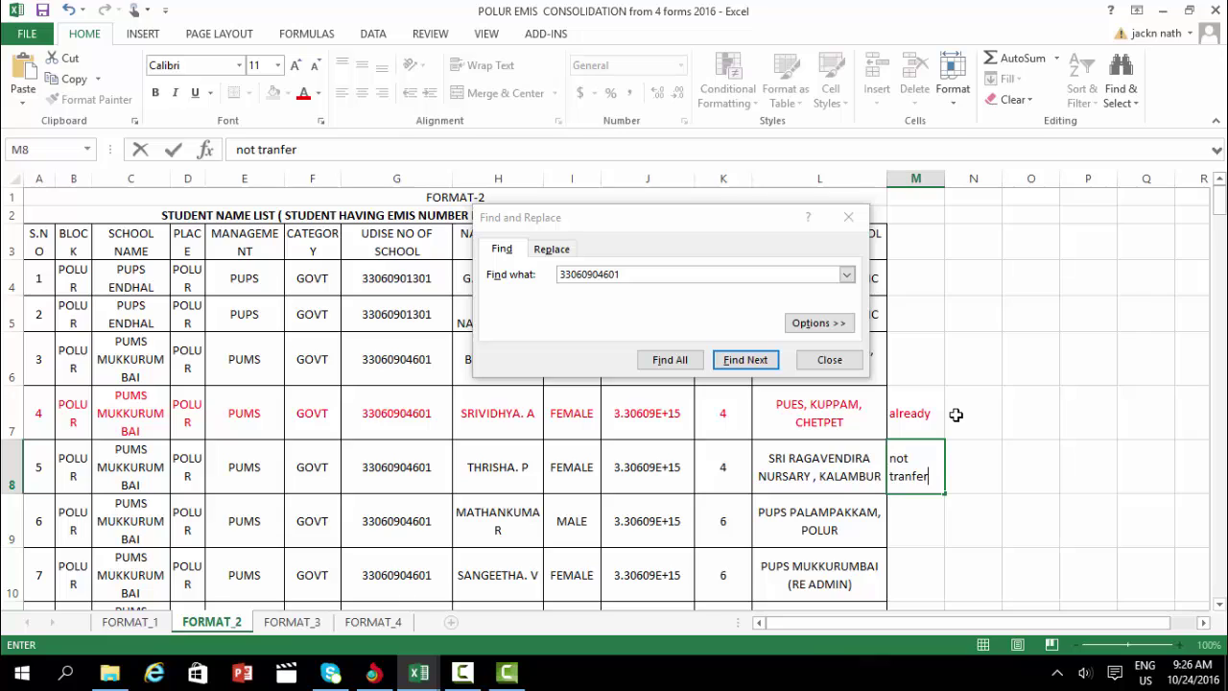
{"action": "left_click", "coordinate": [927, 502]}
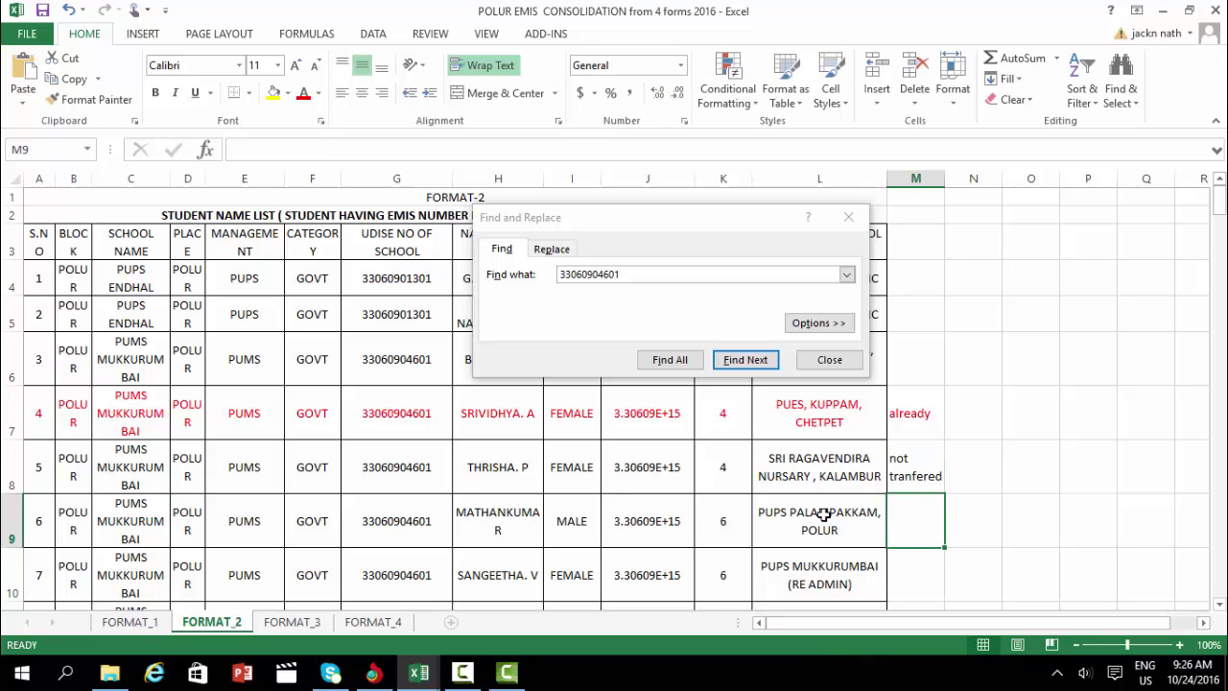
Step: Copy the full EMIS number text of serial number 6 on FORMAT_2
{"action": "left_click", "coordinate": [625, 527]}
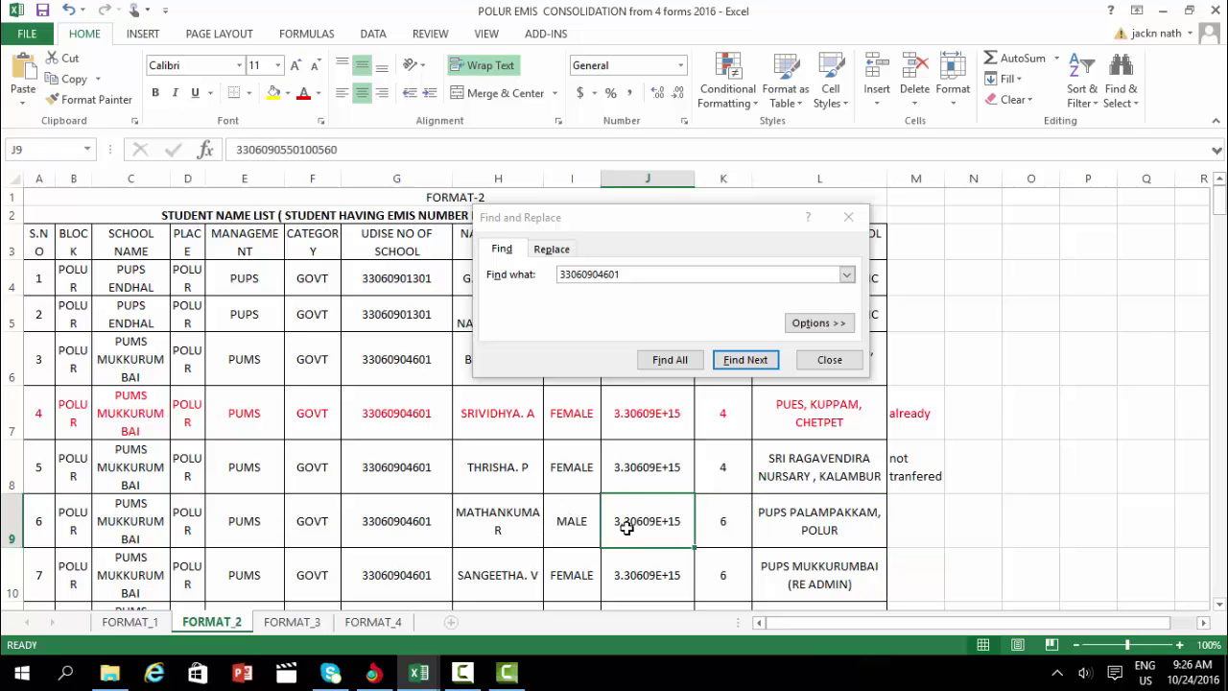
{"action": "left_click", "coordinate": [310, 151]}
{"action": "double_click", "coordinate": [310, 151]}
{"action": "key", "text": "ctrl+c"}
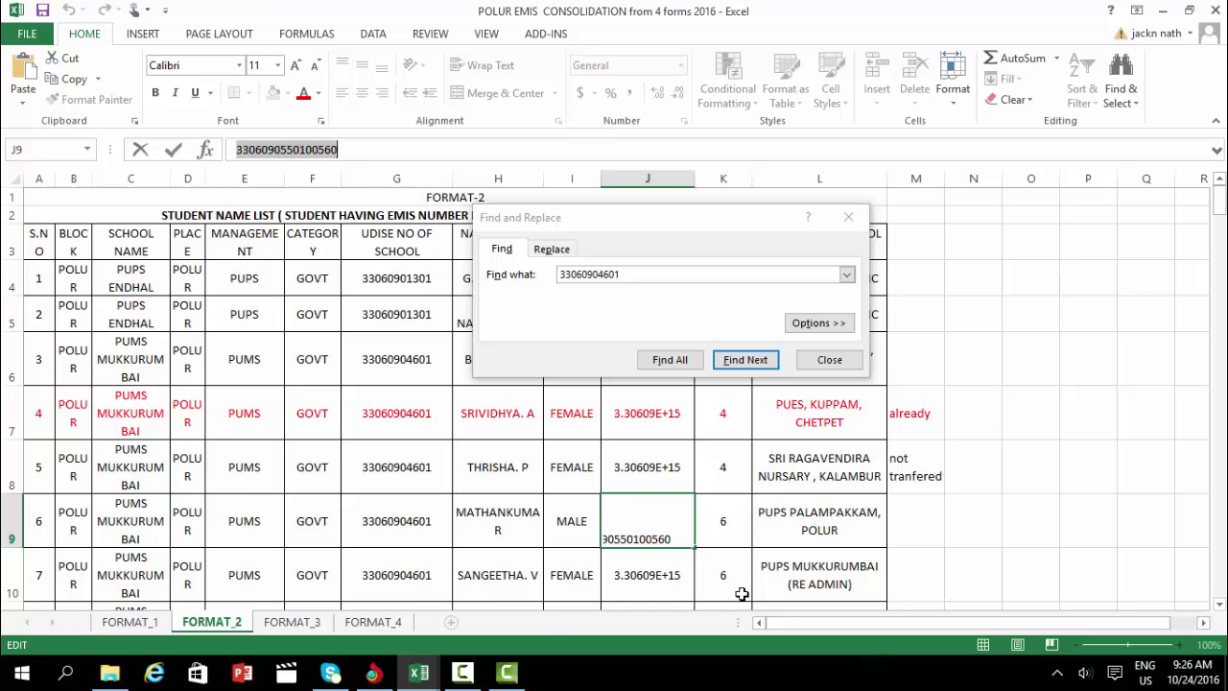
Step: Switch to the EMIS page and search the Student Pool by unique ID with serial number 6's EMIS number
{"action": "left_click", "coordinate": [374, 673]}
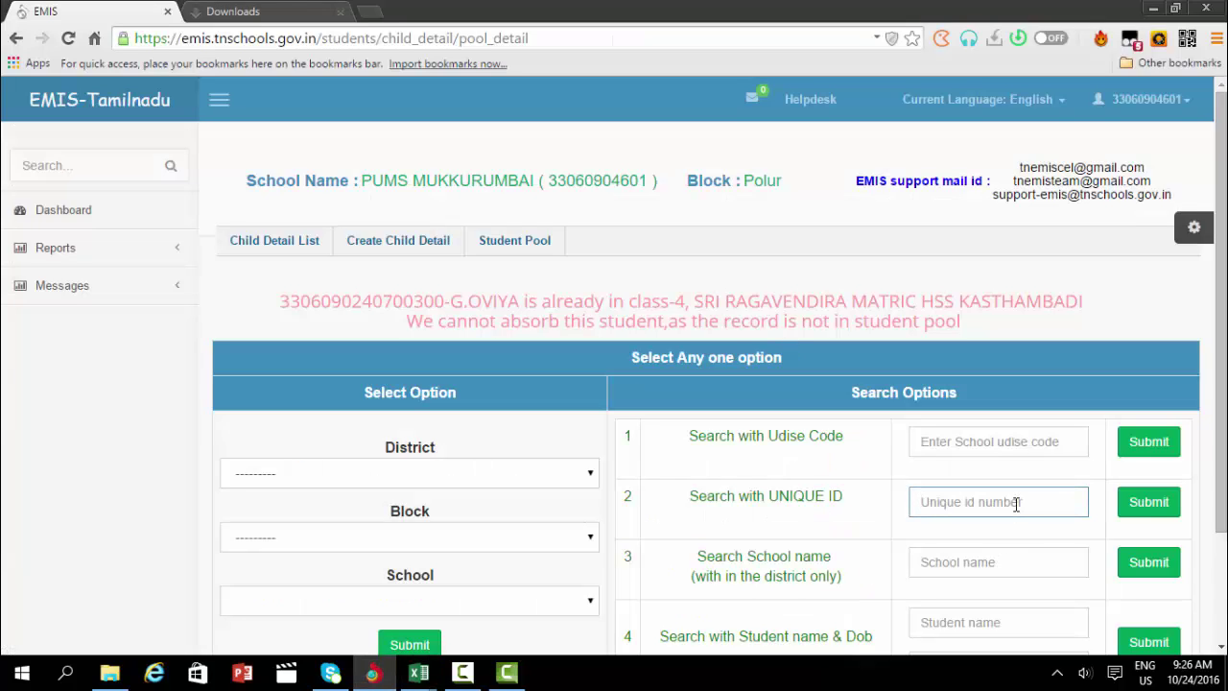
{"action": "key", "text": "ctrl+v"}
{"action": "left_click", "coordinate": [1142, 508]}
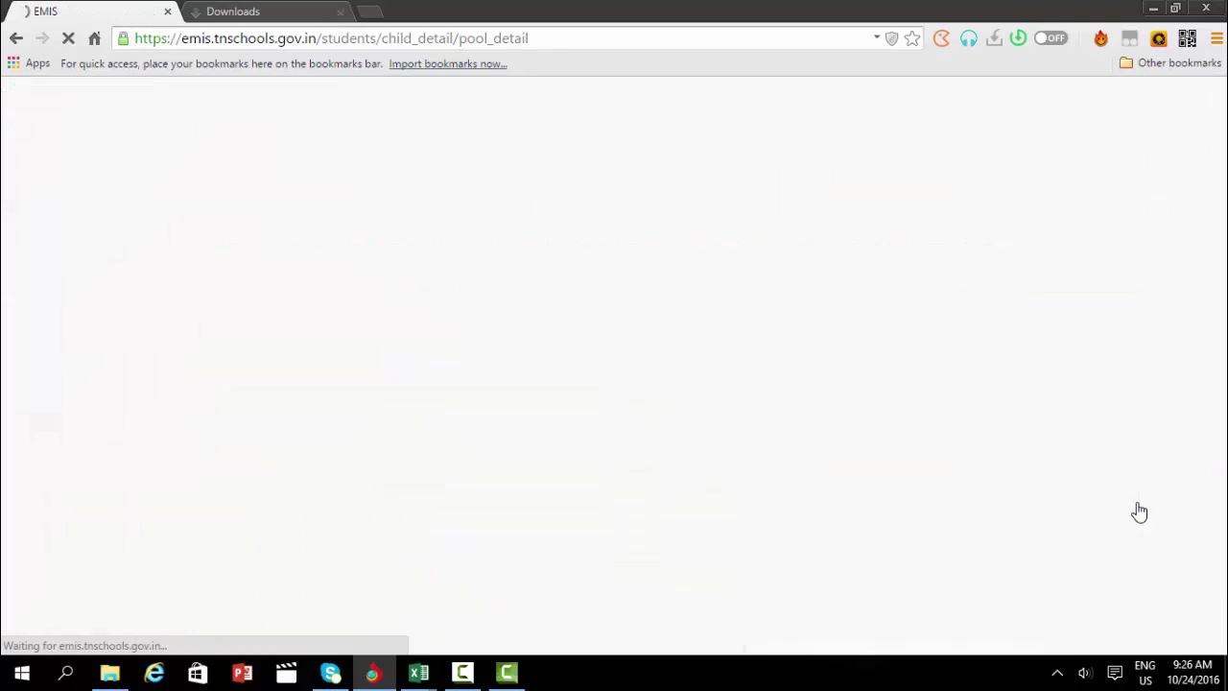
{"action": "left_click", "coordinate": [1140, 509]}
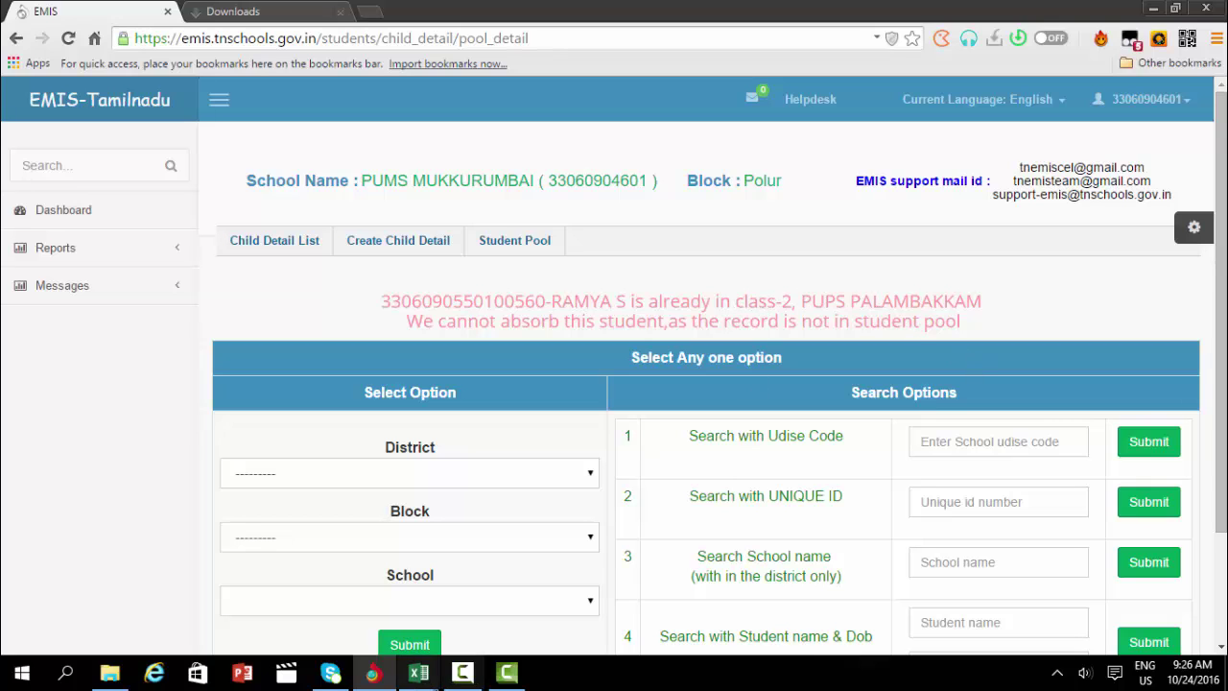
{"action": "mouse_move", "coordinate": [419, 674]}
{"action": "left_click", "coordinate": [437, 637]}
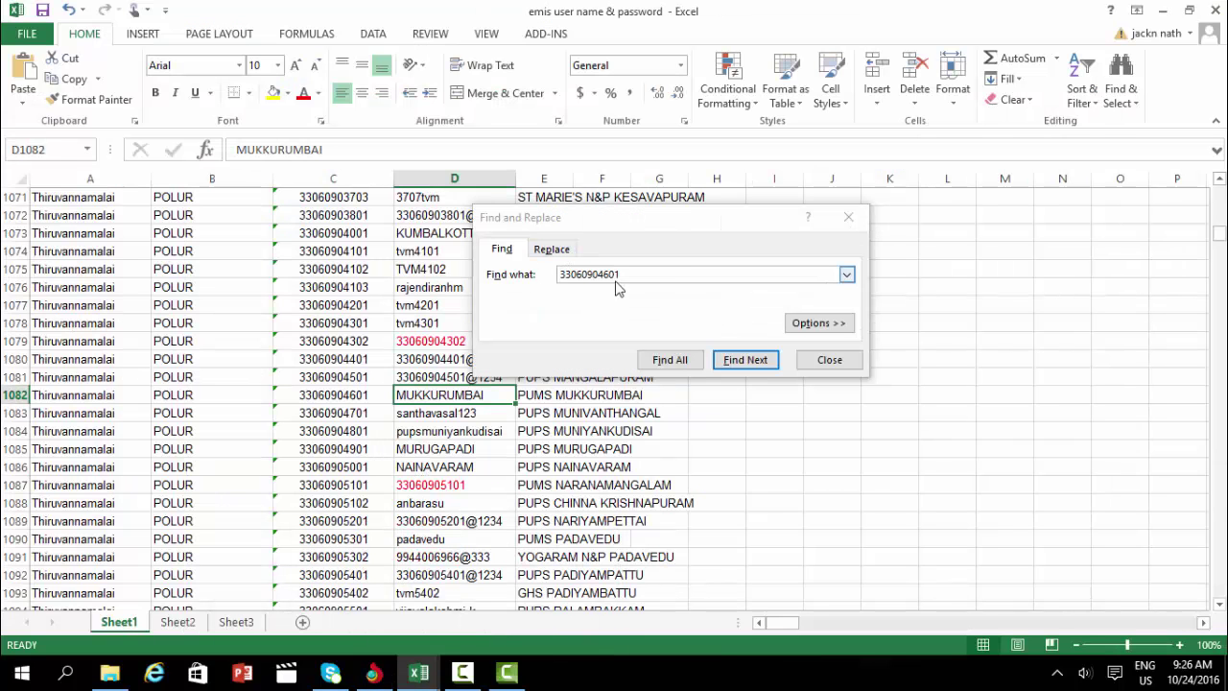
{"action": "left_click", "coordinate": [630, 275]}
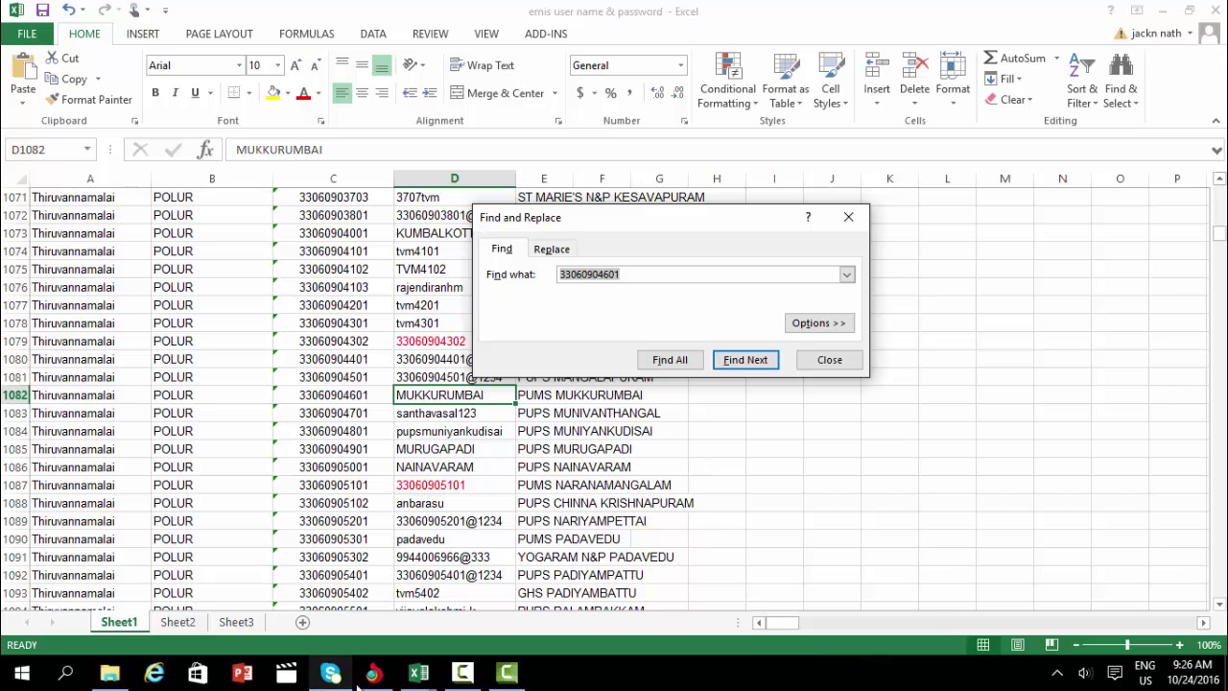
{"action": "type", "text": "pal"}
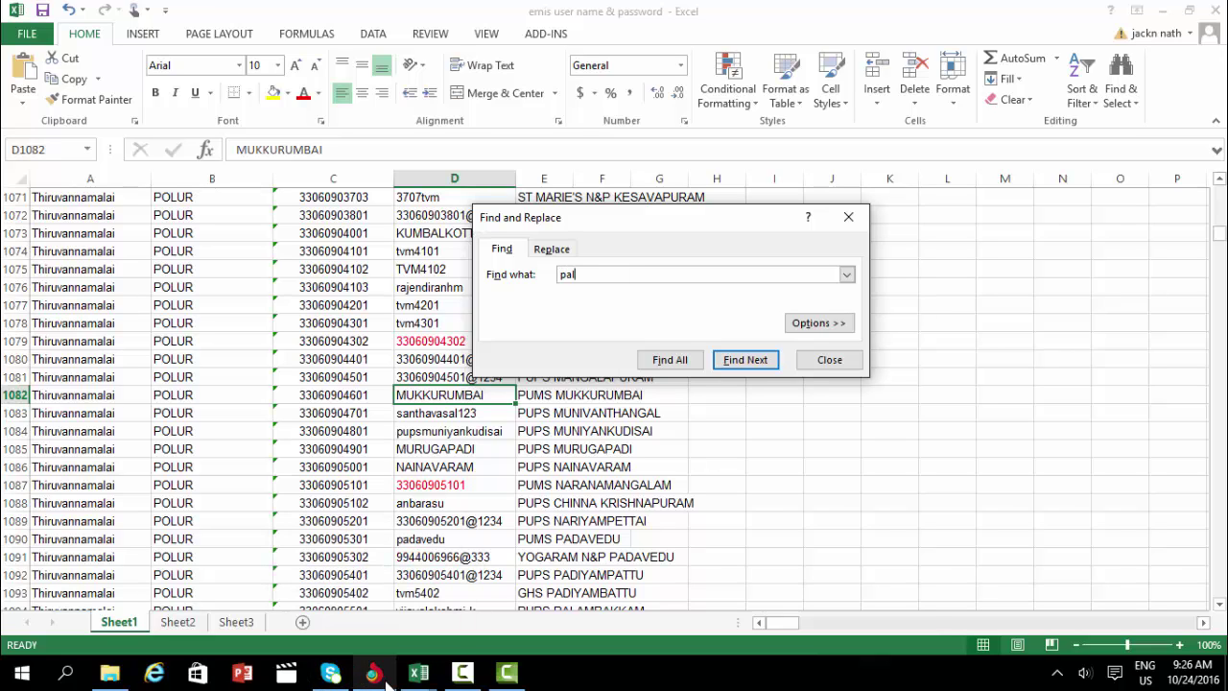
{"action": "left_click_drag", "start_coordinate": [419, 672], "coordinate": [754, 284]}
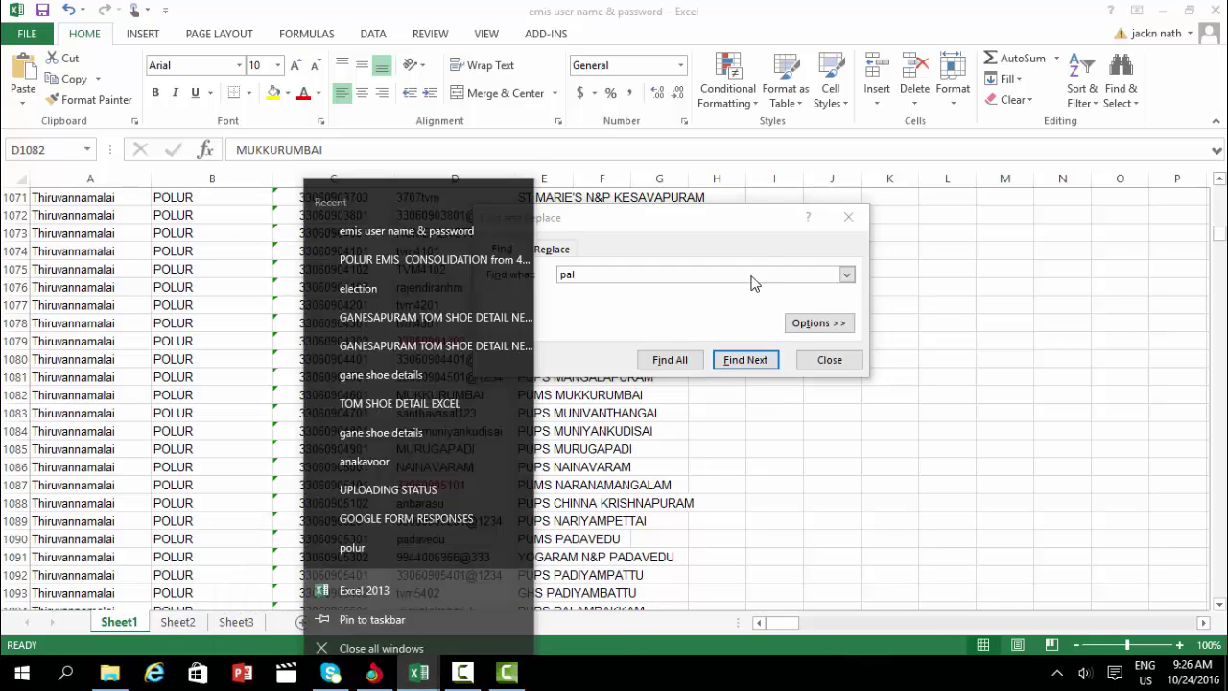
{"action": "left_click", "coordinate": [374, 674]}
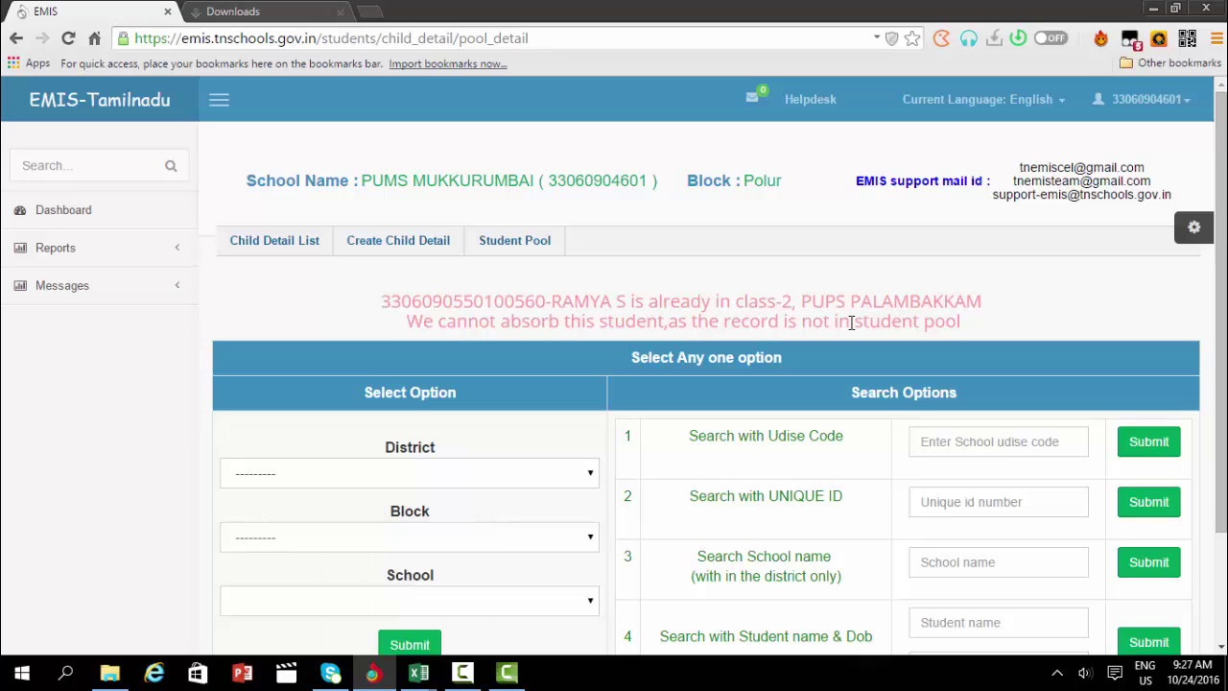
Step: Switch to the consolidation workbook, show the FORMAT_3 sheet and dismiss the Find and Replace dialog
{"action": "mouse_move", "coordinate": [418, 672]}
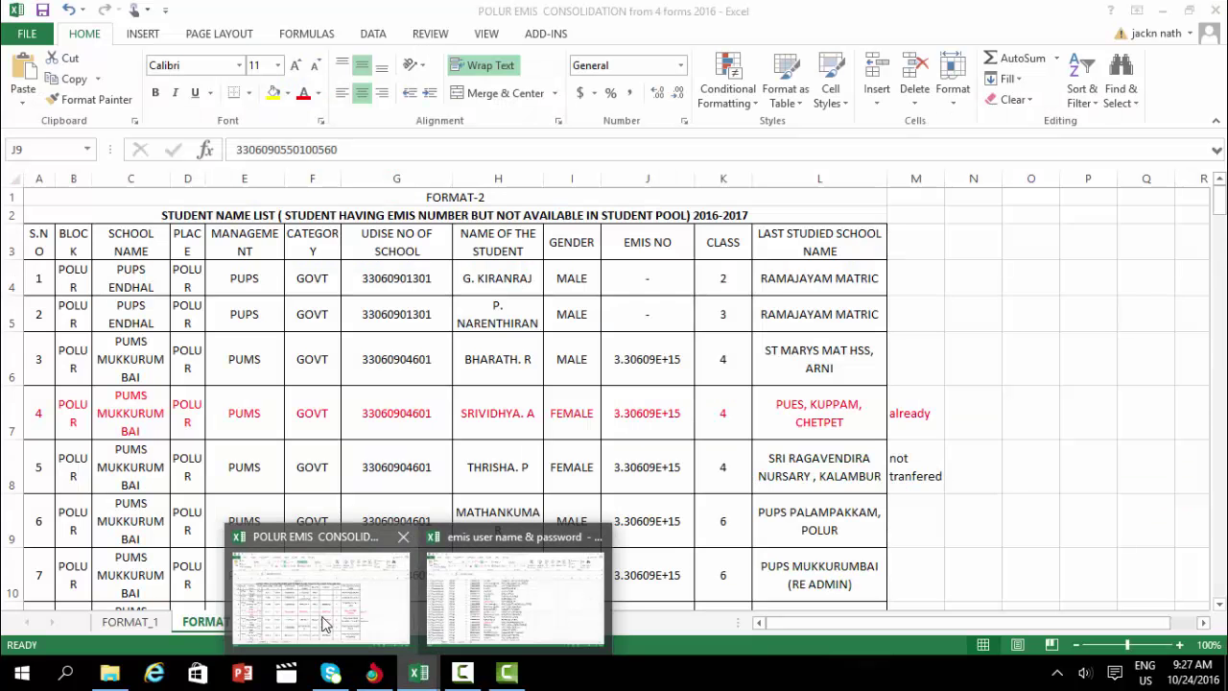
{"action": "left_click", "coordinate": [326, 624]}
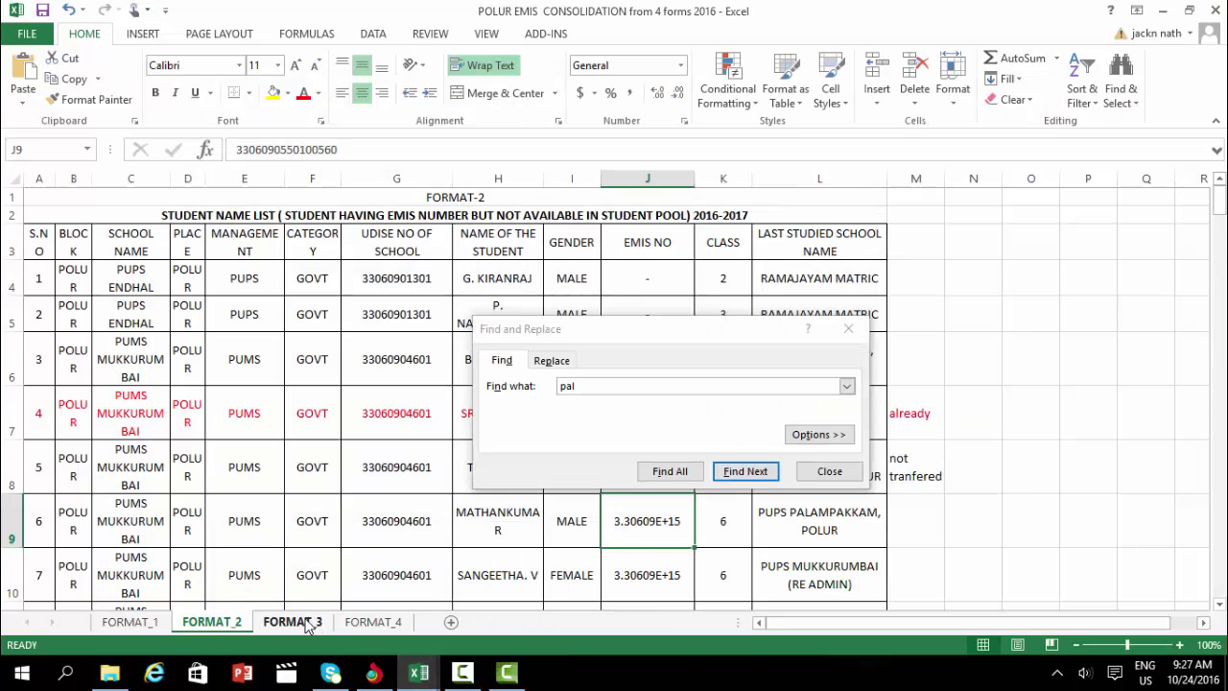
{"action": "left_click", "coordinate": [309, 623]}
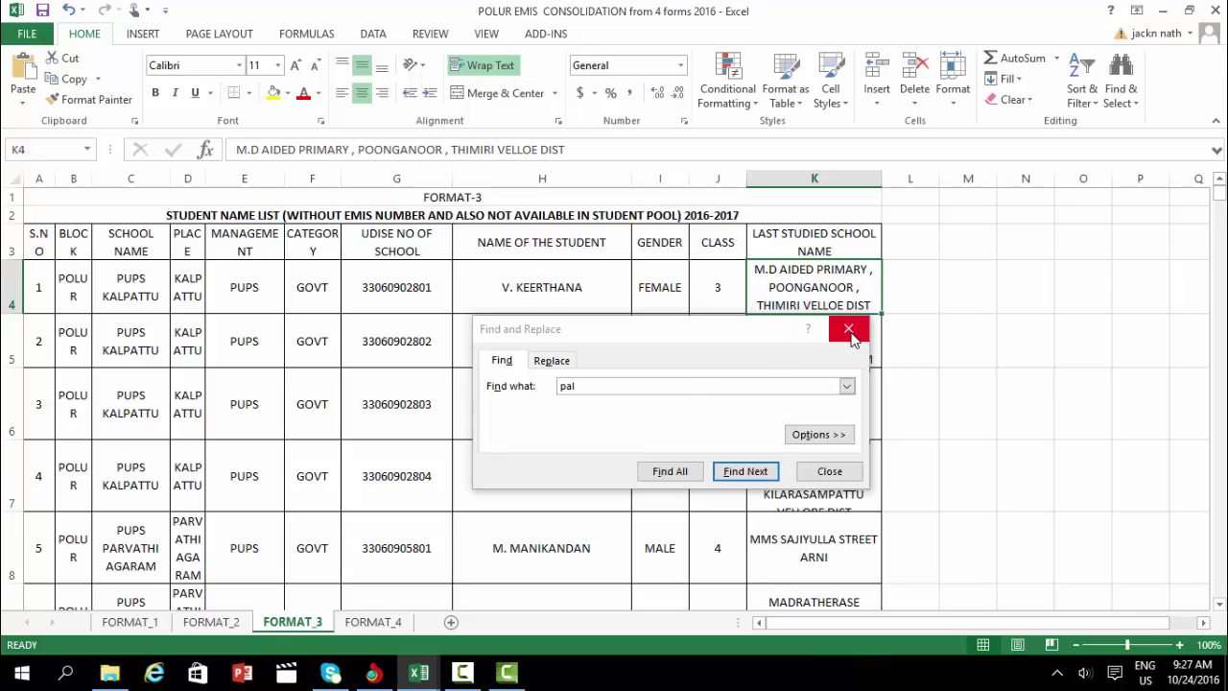
{"action": "left_click", "coordinate": [848, 330]}
{"action": "left_click", "coordinate": [849, 333]}
{"action": "left_click", "coordinate": [600, 301]}
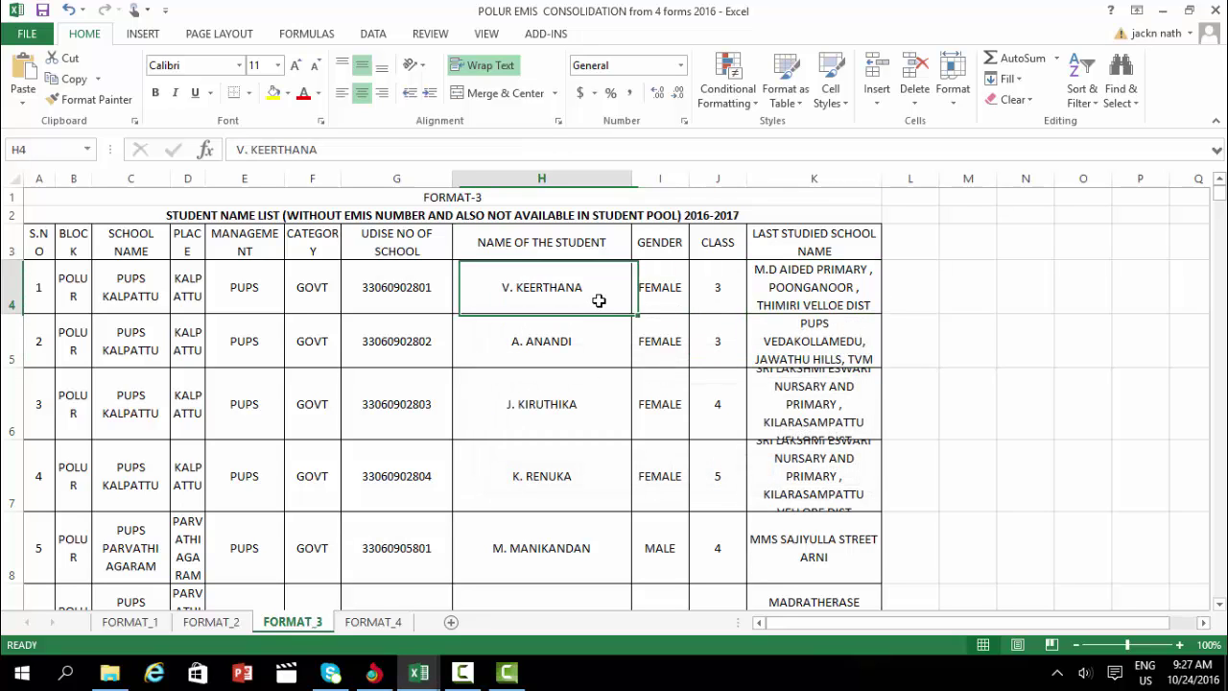
Step: Examine the last studied schools of serial numbers 1 to 5 on FORMAT_3, along with their current school names and UDISE numbers
{"action": "double_click", "coordinate": [807, 274]}
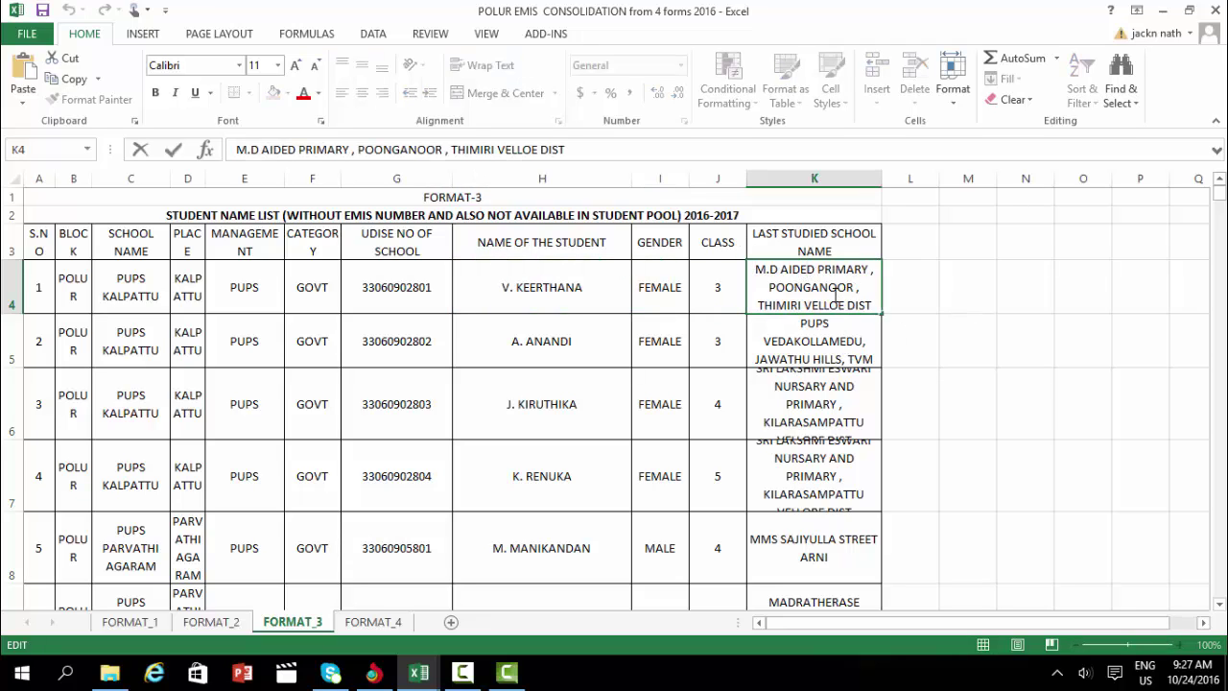
{"action": "left_click", "coordinate": [801, 341]}
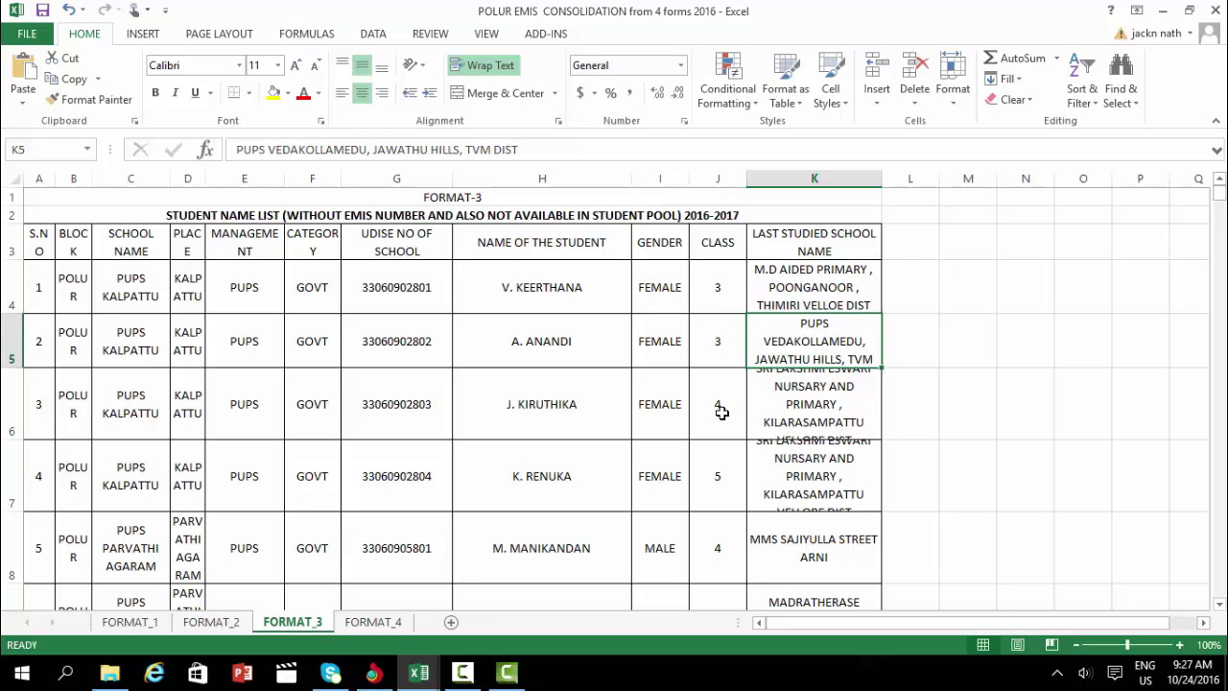
{"action": "left_click", "coordinate": [781, 414]}
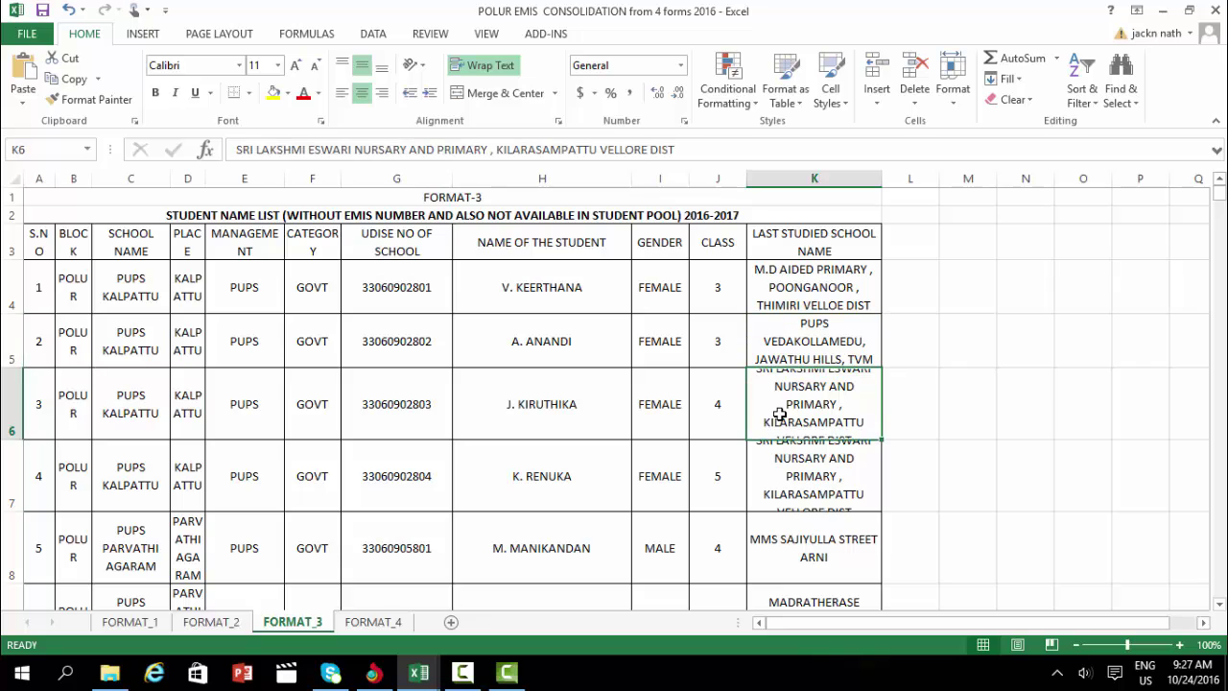
{"action": "left_click", "coordinate": [803, 473]}
{"action": "left_click", "coordinate": [813, 554]}
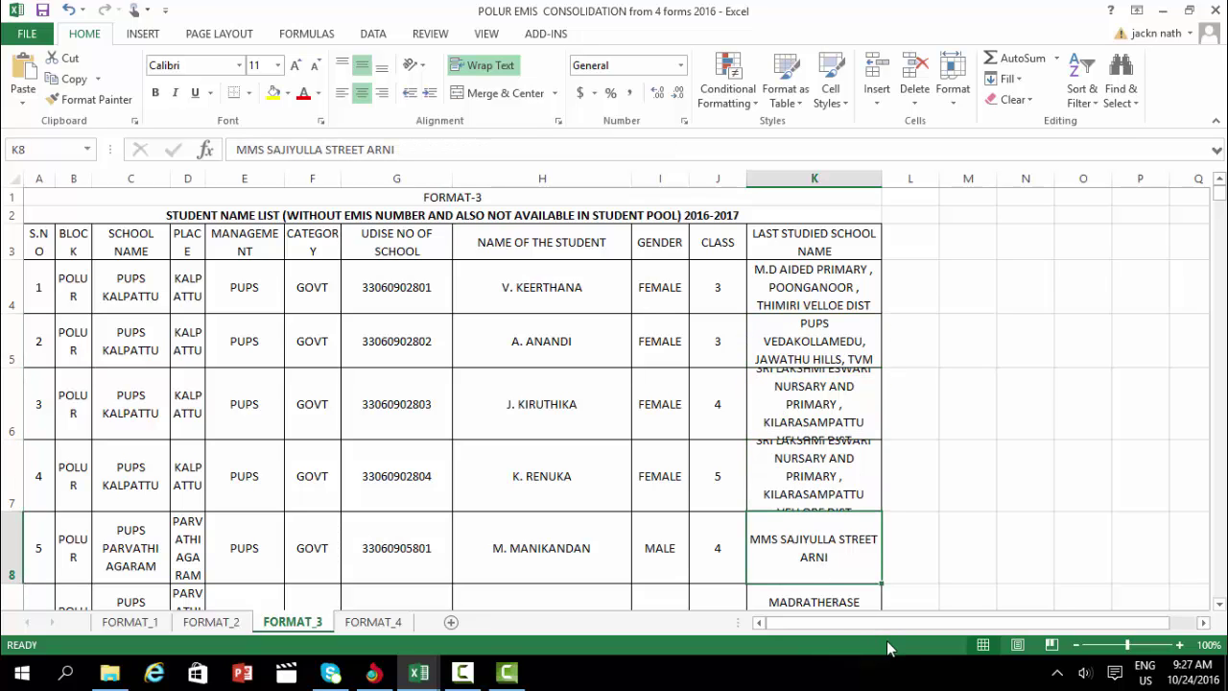
{"action": "mouse_move", "coordinate": [417, 677]}
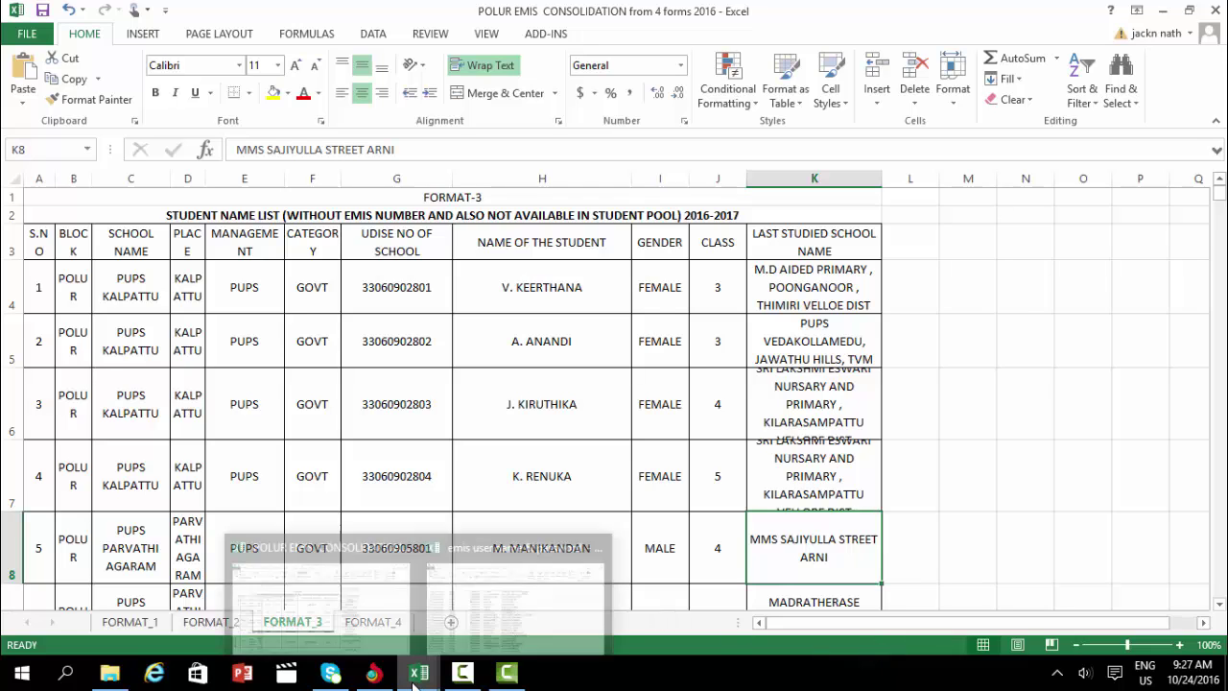
{"action": "left_click", "coordinate": [155, 550]}
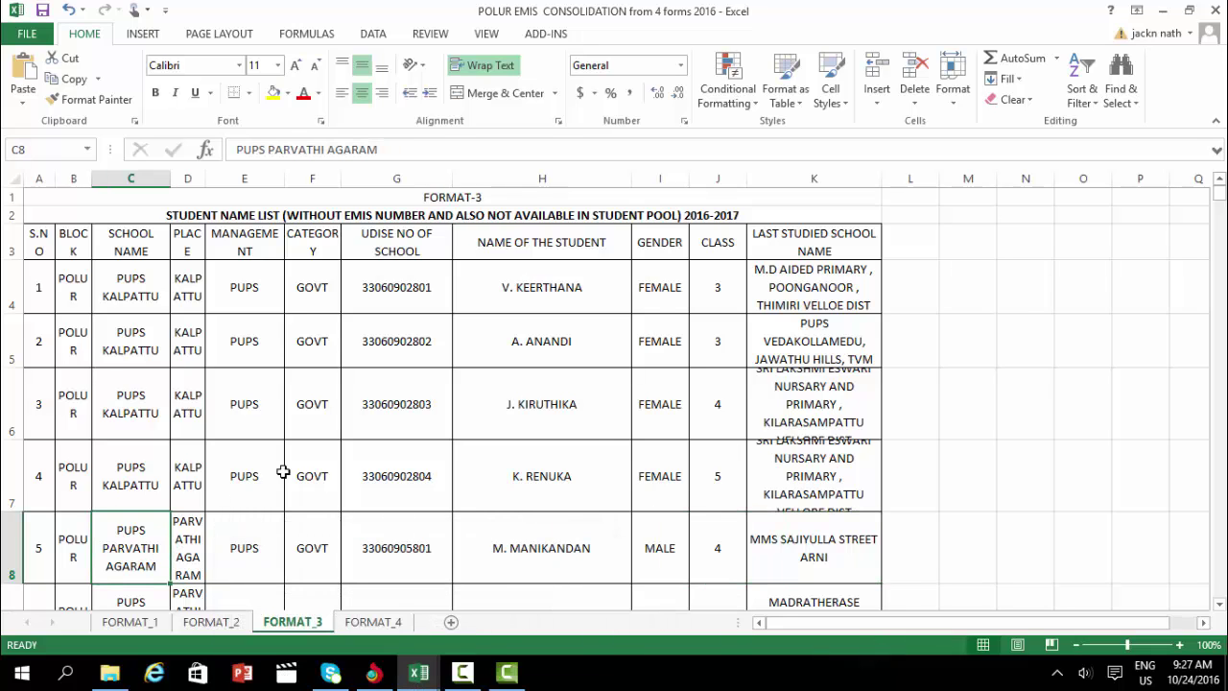
{"action": "left_click", "coordinate": [420, 481]}
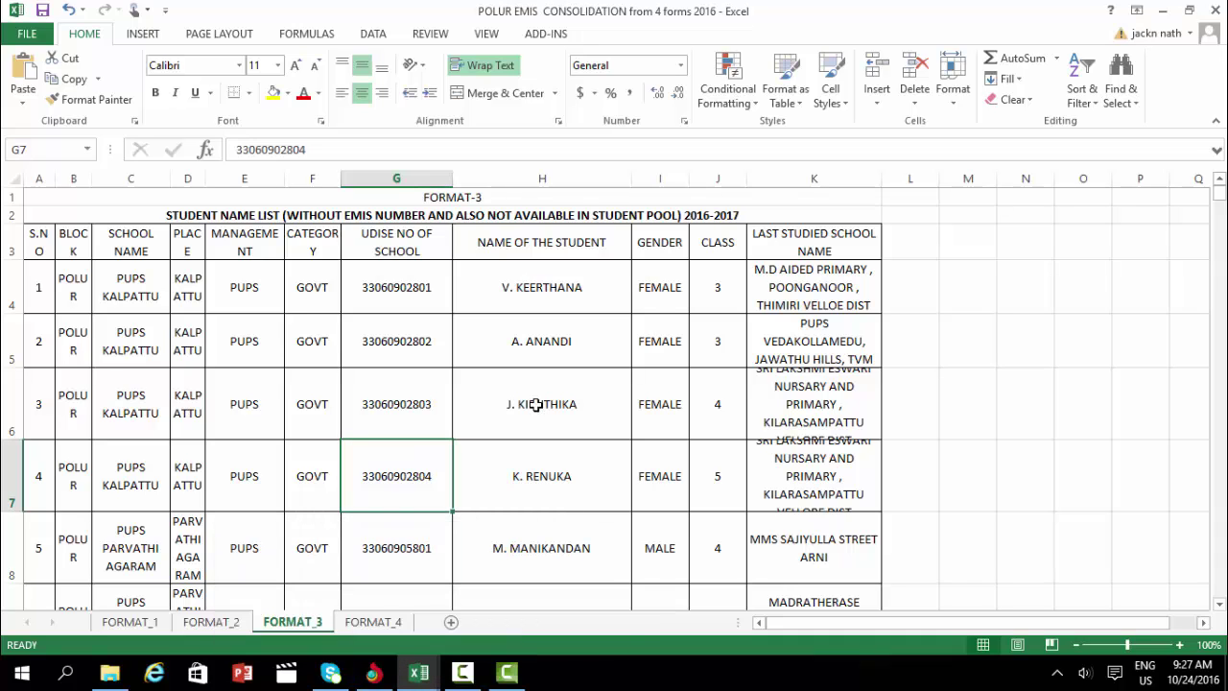
Step: Search the FORMAT_3 sheet for "mukku"
{"action": "key", "text": "ctrl+f"}
{"action": "type", "text": "m"}
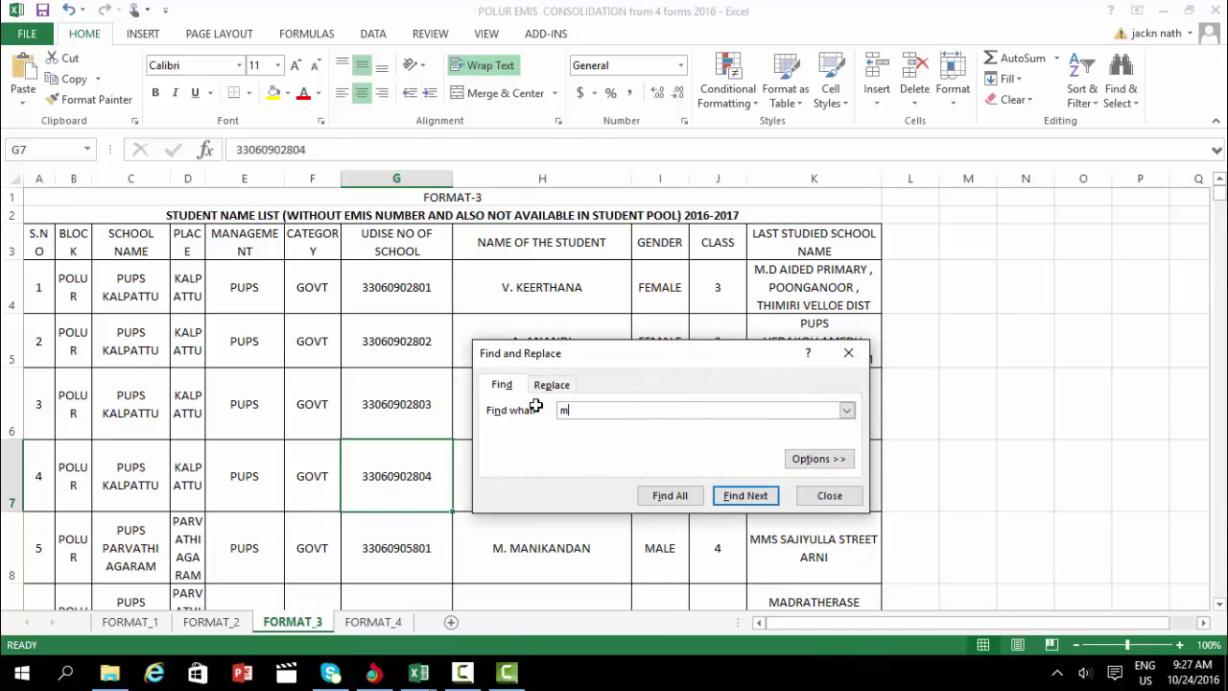
{"action": "type", "text": "ukku"}
{"action": "key", "text": "Return"}
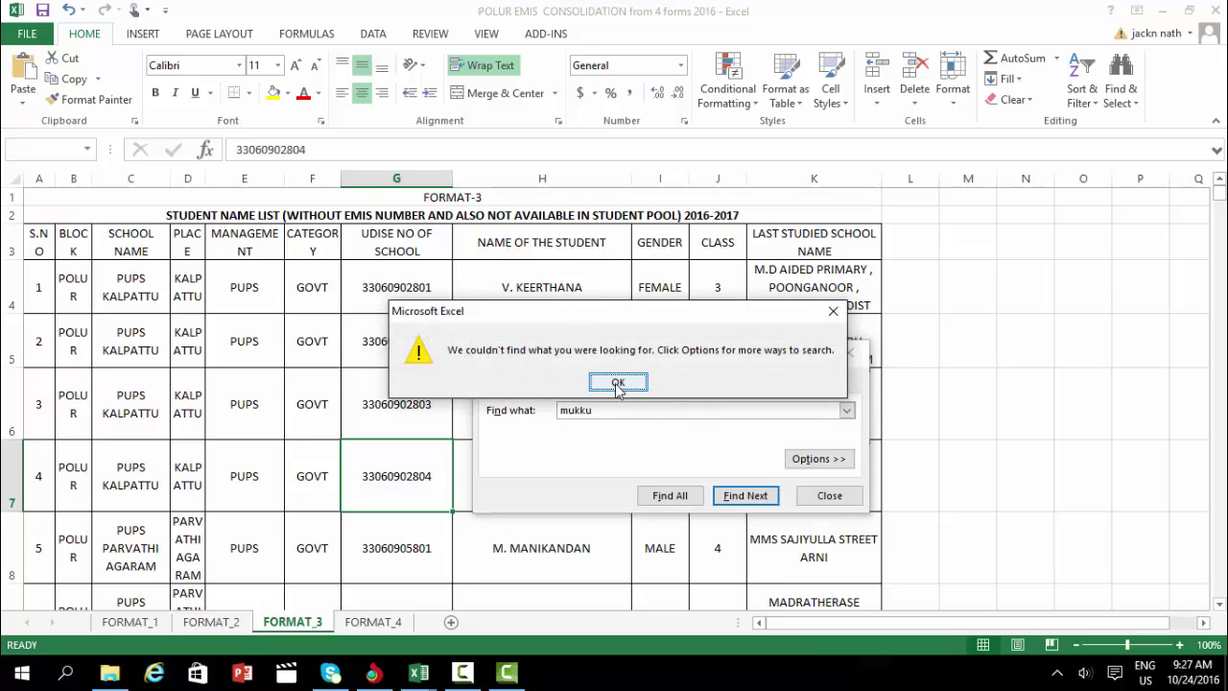
{"action": "left_click", "coordinate": [617, 386]}
Step: Check the school name on the EMIS page, then search the consolidation workbook's FORMAT_1 sheet for "mukku"
{"action": "left_click", "coordinate": [373, 673]}
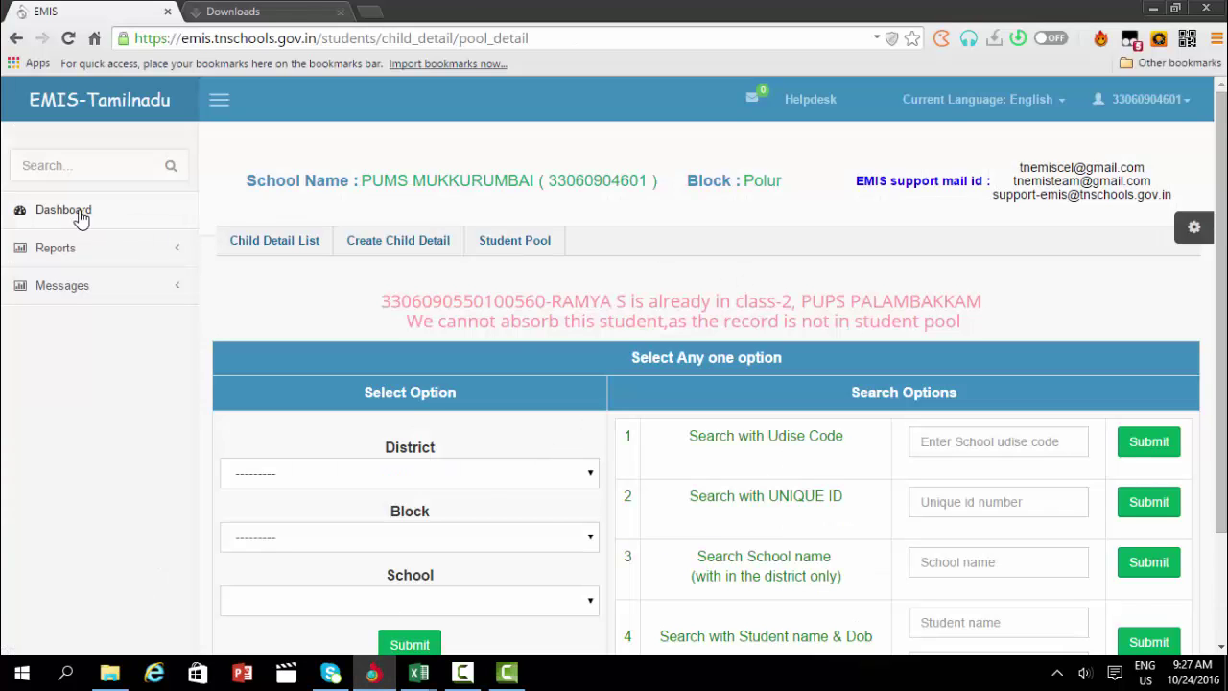
{"action": "left_click", "coordinate": [420, 672]}
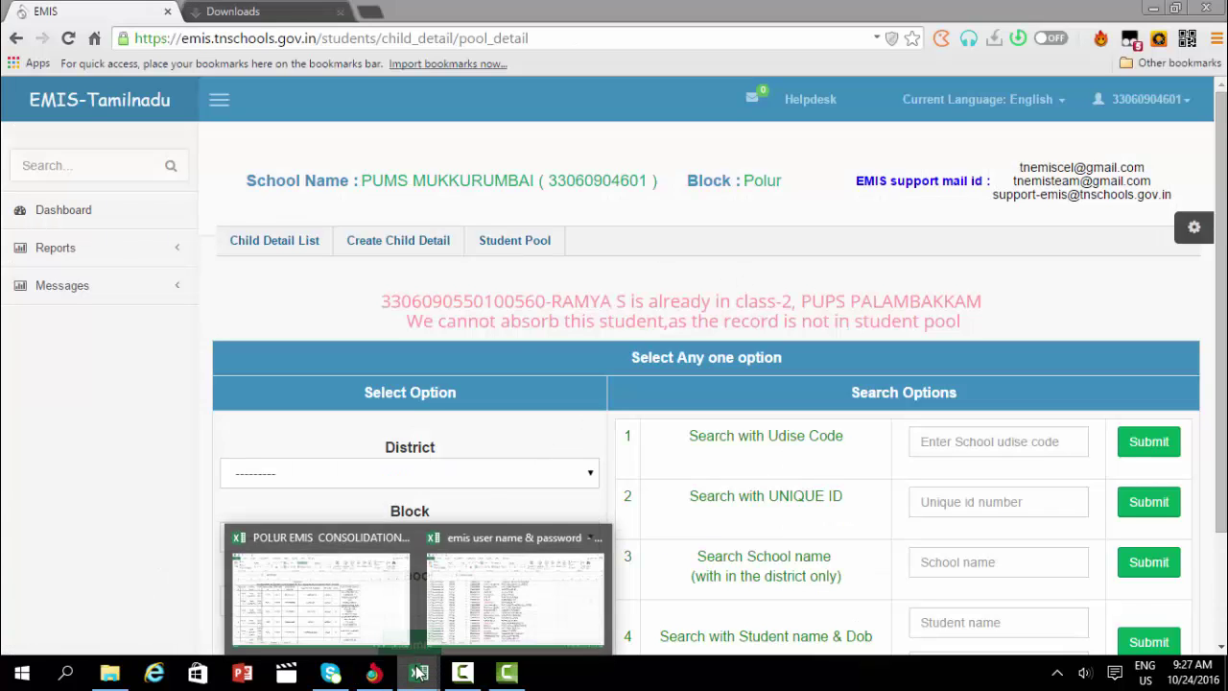
{"action": "left_click", "coordinate": [369, 614]}
{"action": "left_click", "coordinate": [152, 624]}
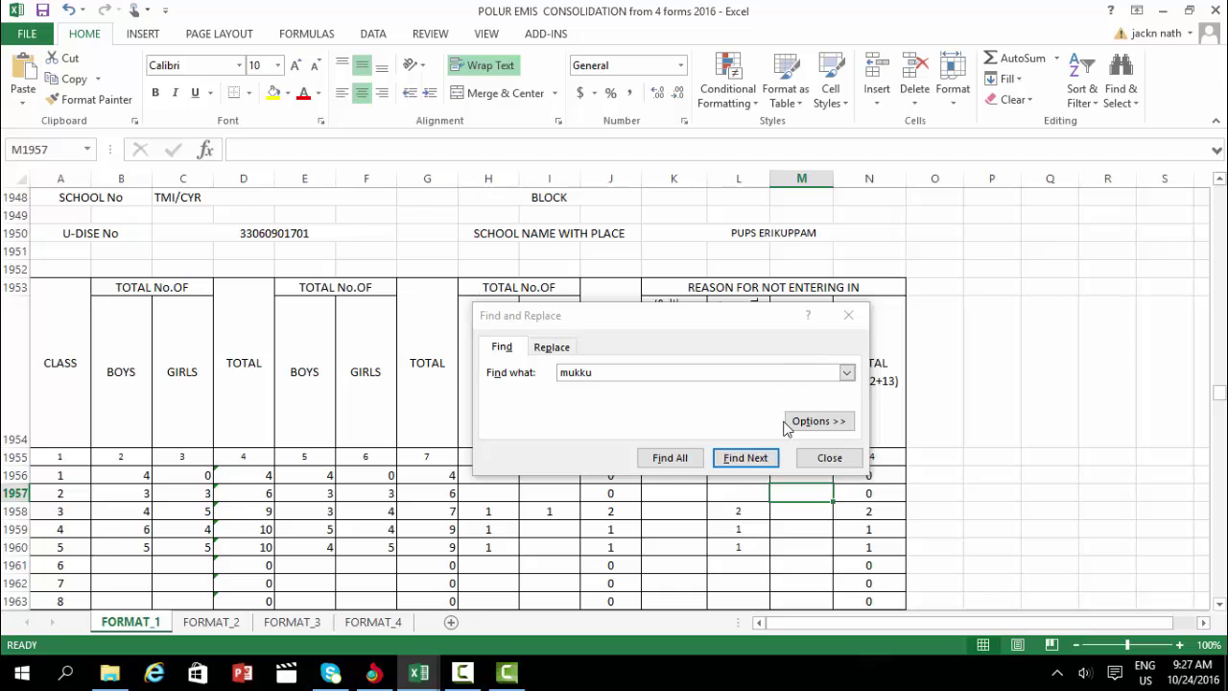
{"action": "left_click", "coordinate": [747, 461]}
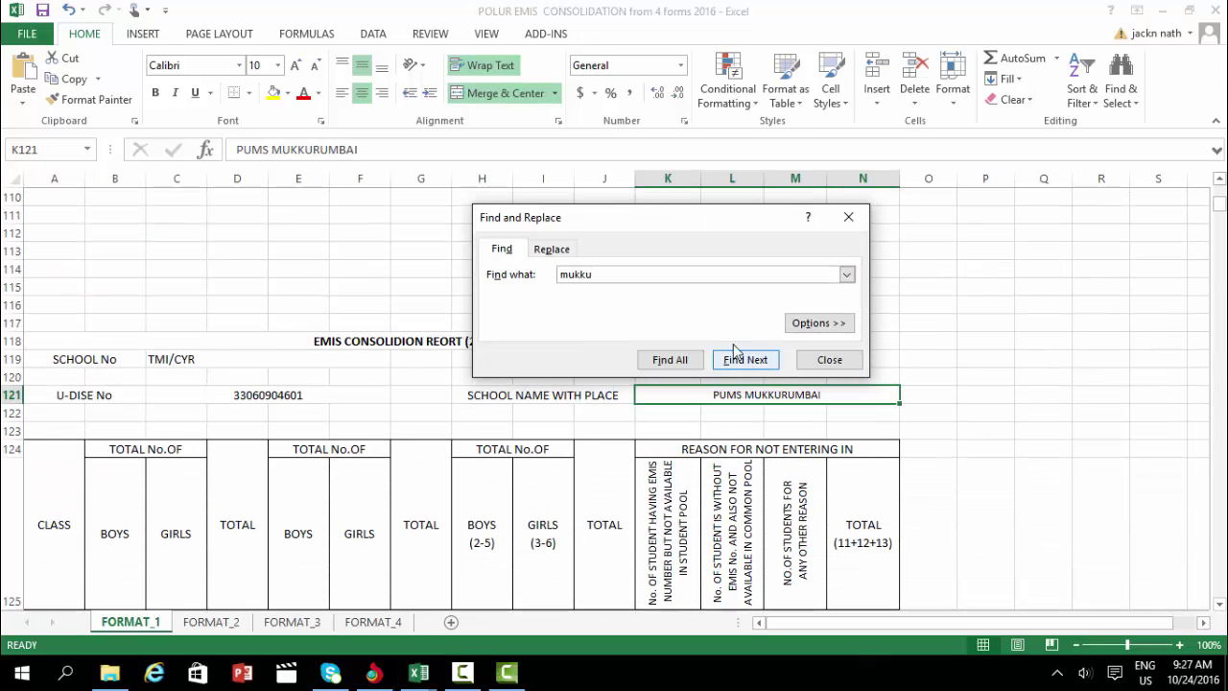
Step: Examine the class-wise reasons for not entering students in the PUMS MUKKURUMBAI table, moving the Find and Replace dialog clear of it
{"action": "left_click", "coordinate": [1220, 605]}
{"action": "left_click", "coordinate": [1220, 611]}
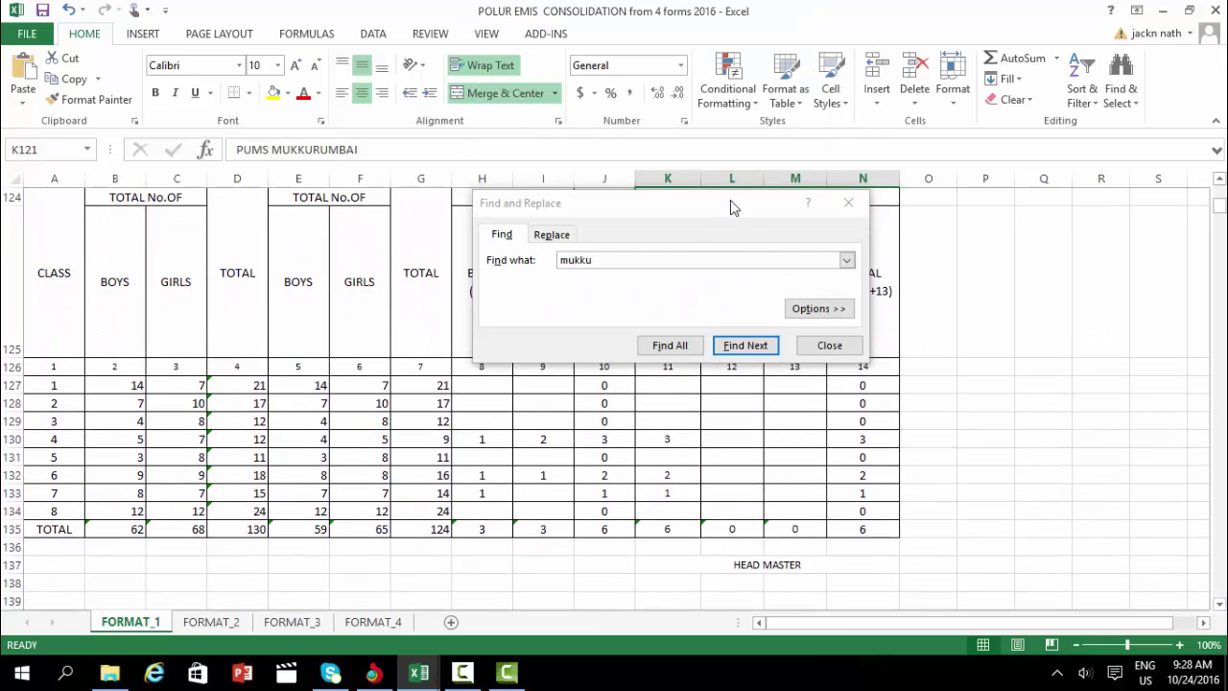
{"action": "left_click_drag", "start_coordinate": [731, 207], "coordinate": [766, 101]}
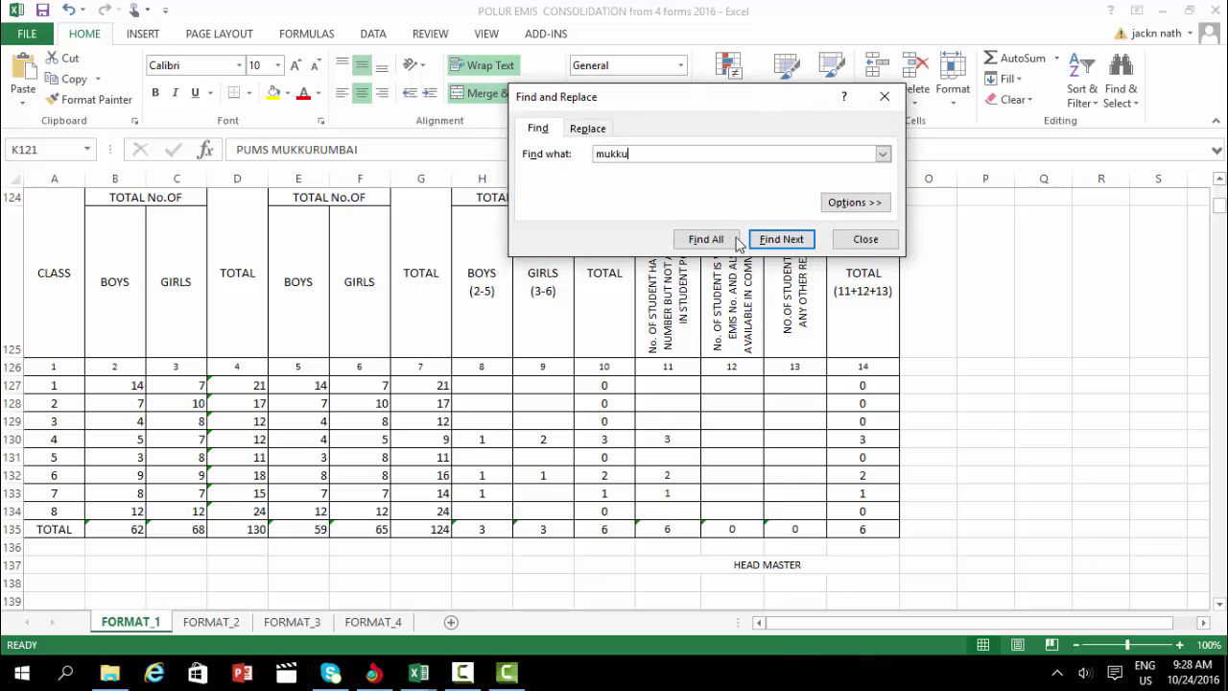
{"action": "left_click", "coordinate": [673, 421]}
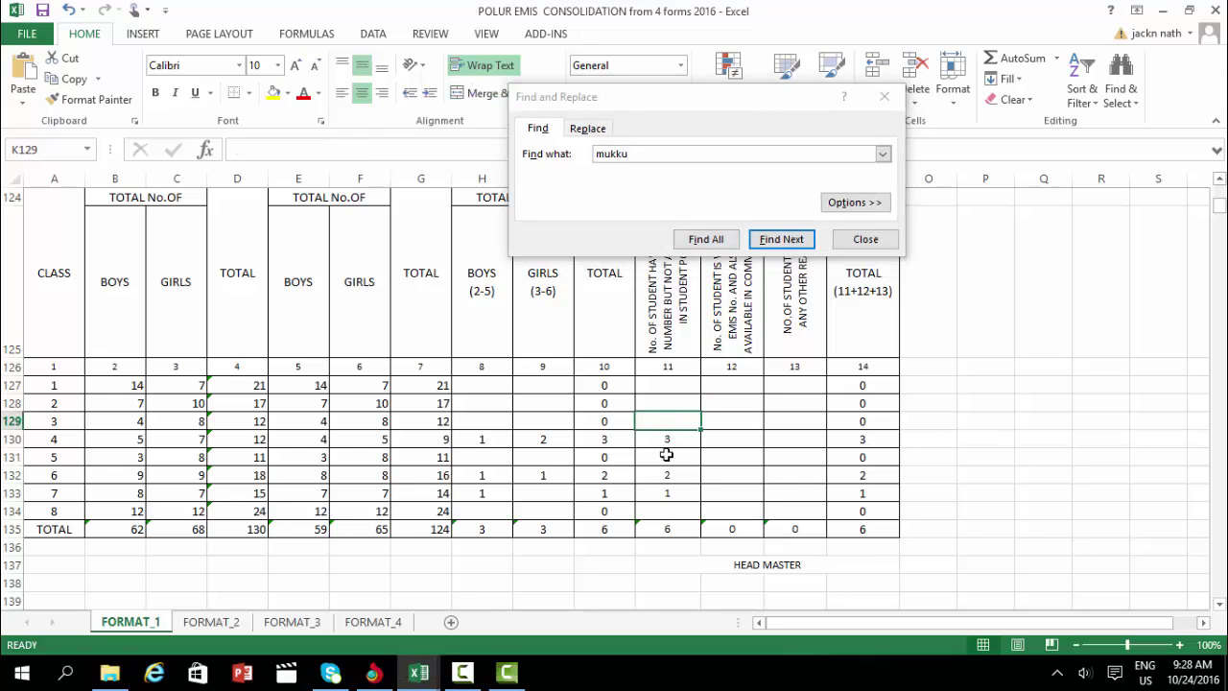
{"action": "left_click", "coordinate": [730, 409]}
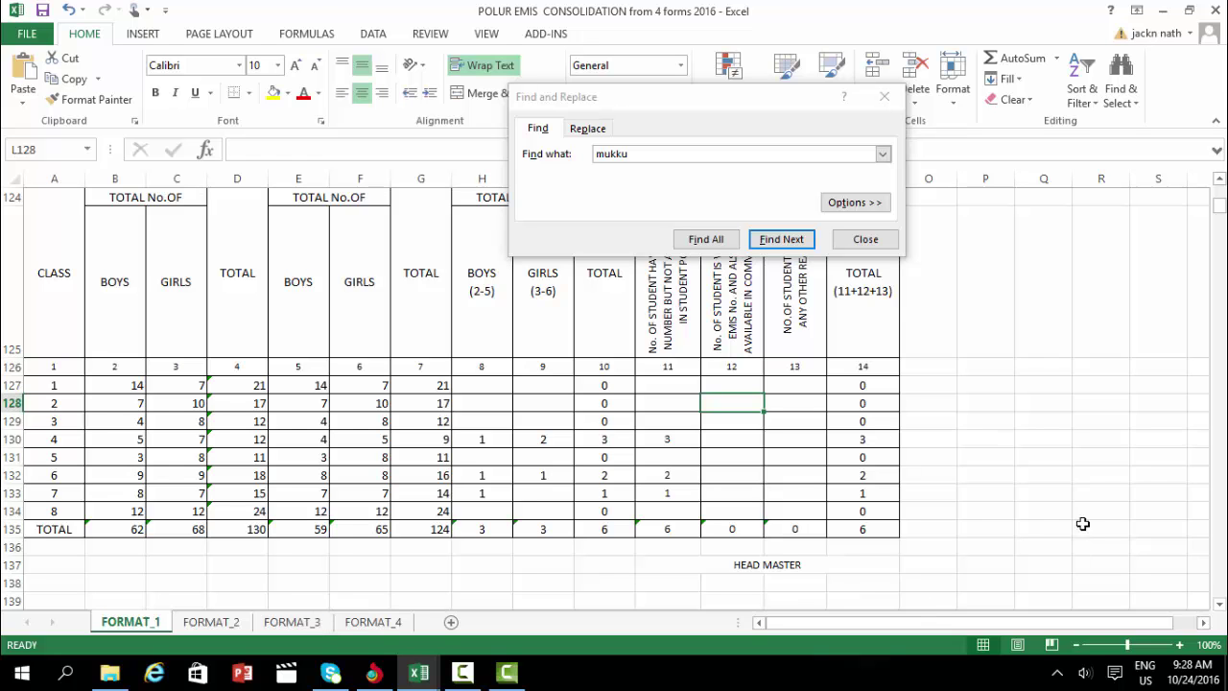
Step: Find the PUPS KANGEYANUR report on FORMAT_1 and copy its UDISE number
{"action": "scroll", "coordinate": [1224, 540], "scroll_direction": "down", "scroll_amount": 15}
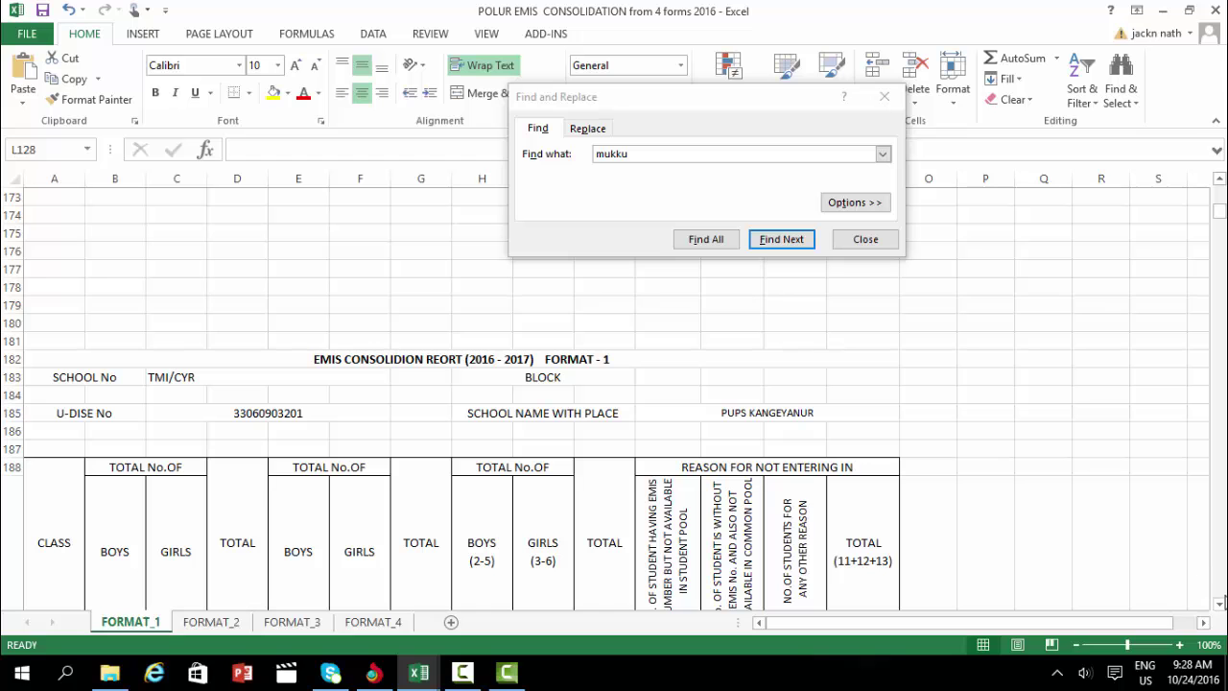
{"action": "scroll", "coordinate": [1223, 605], "scroll_direction": "down", "scroll_amount": 8}
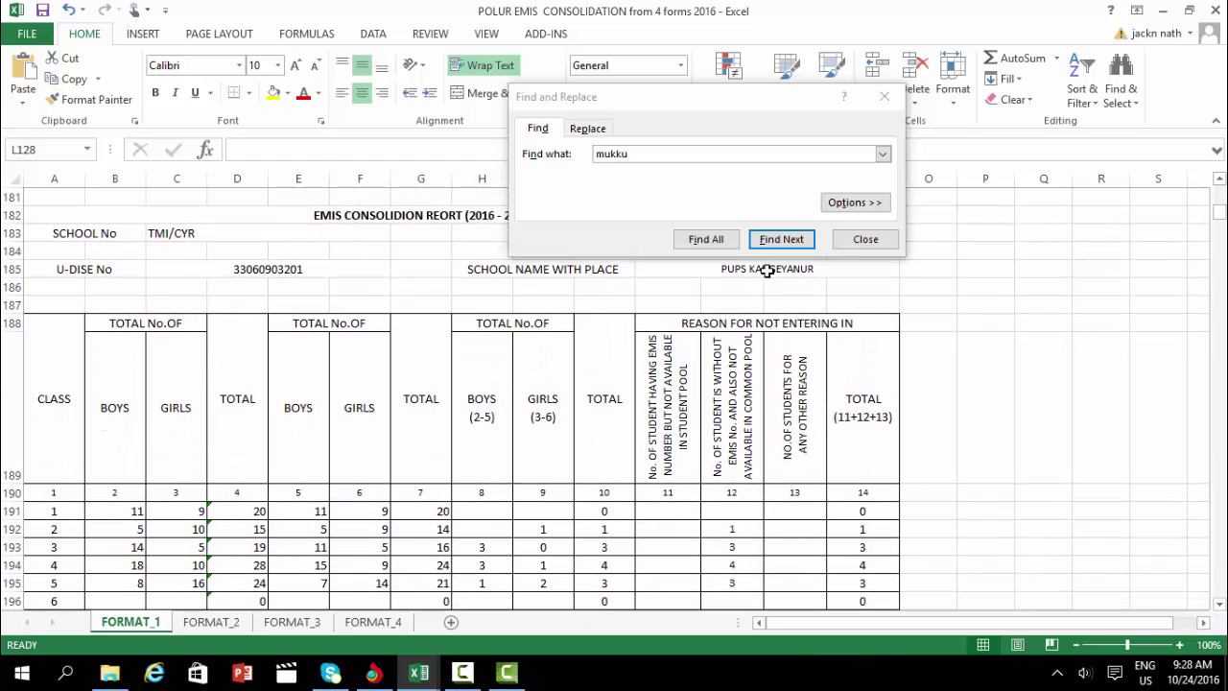
{"action": "left_click", "coordinate": [294, 274]}
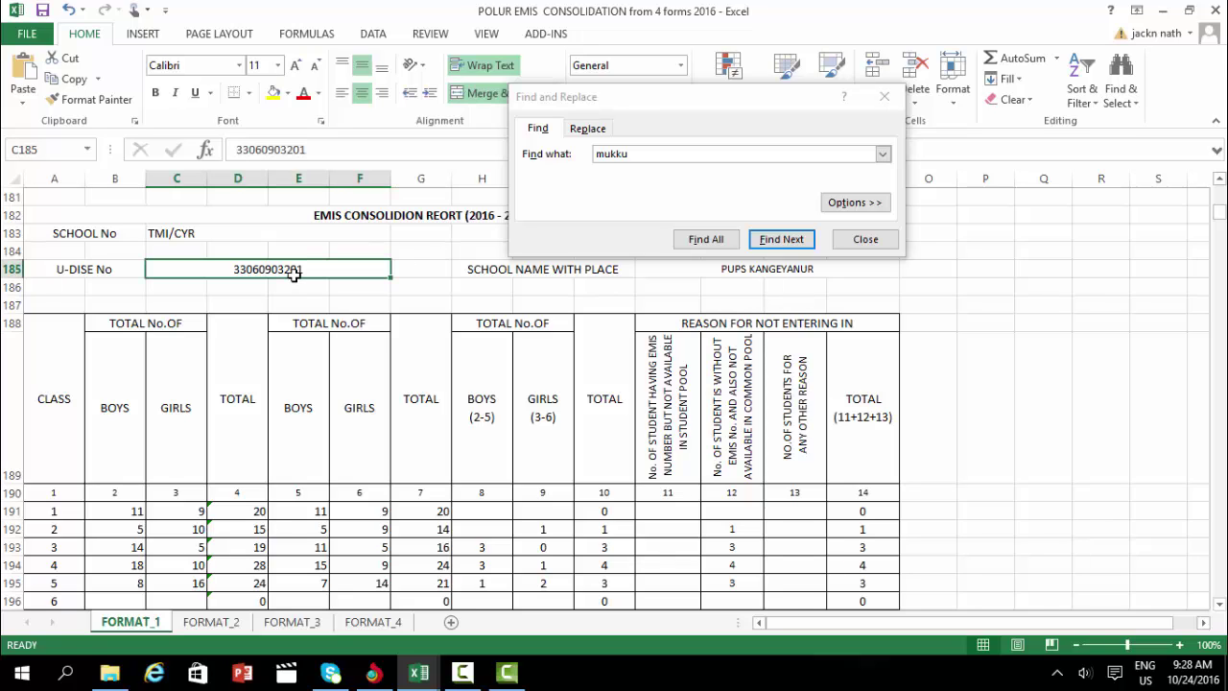
{"action": "key", "text": "ctrl+c"}
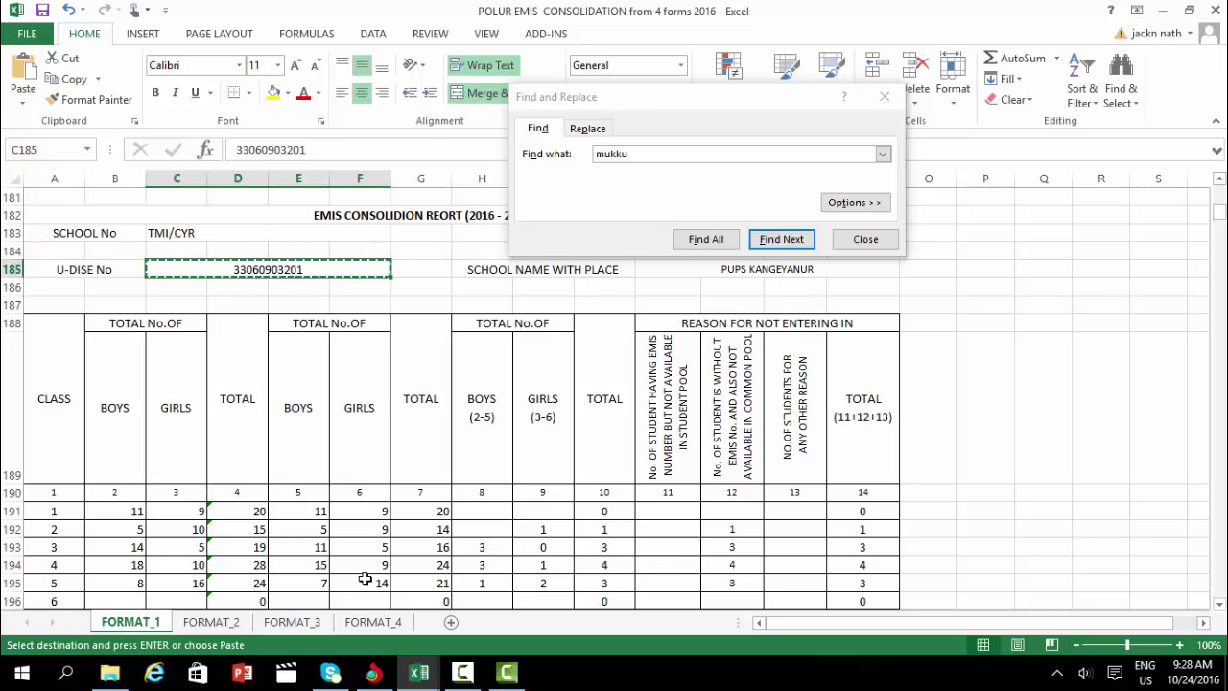
{"action": "left_click", "coordinate": [280, 626]}
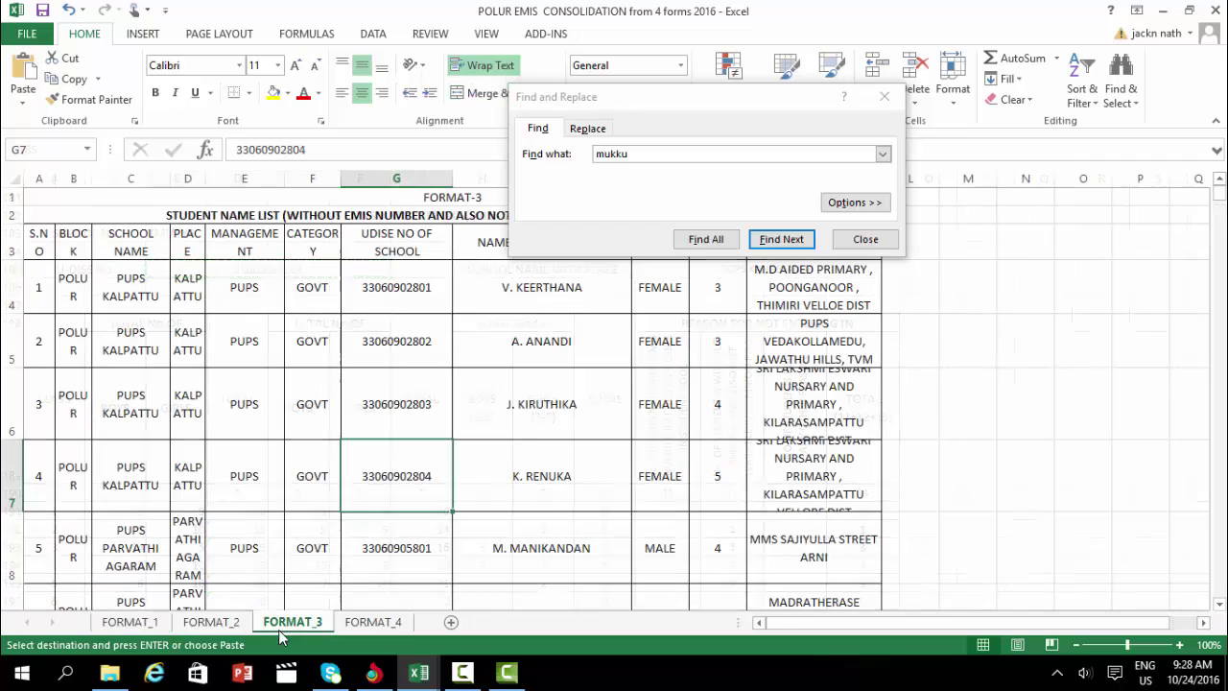
{"action": "double_click", "coordinate": [635, 153]}
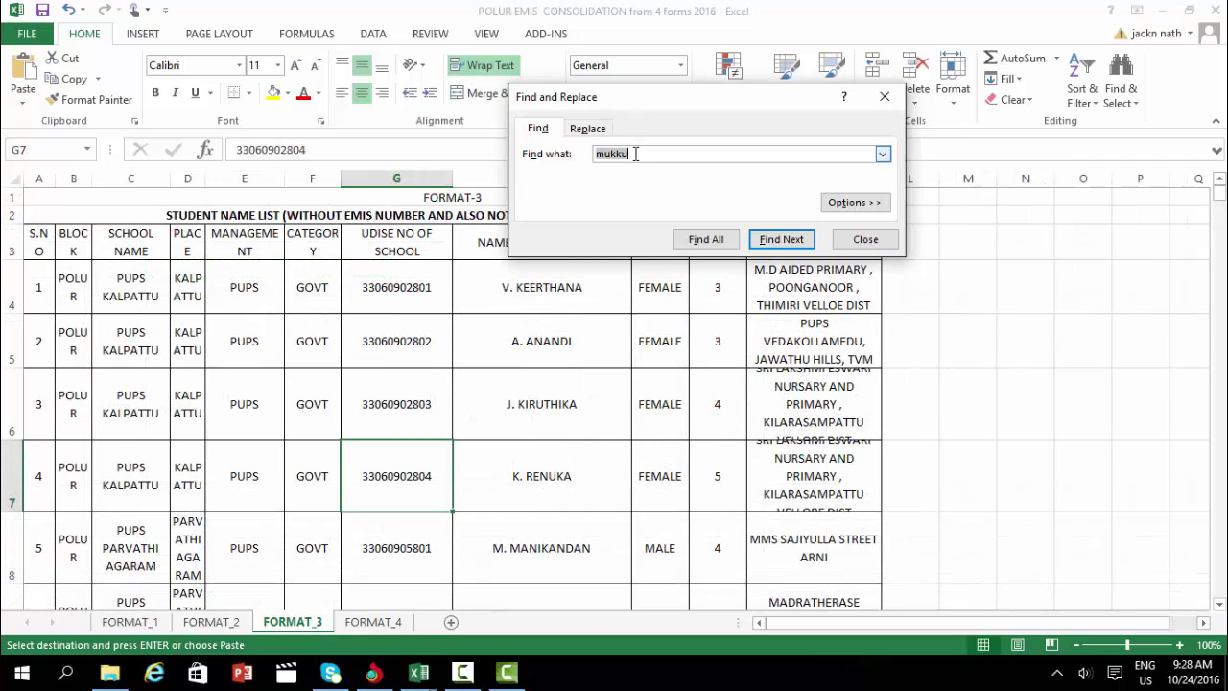
{"action": "key", "text": "ctrl+v"}
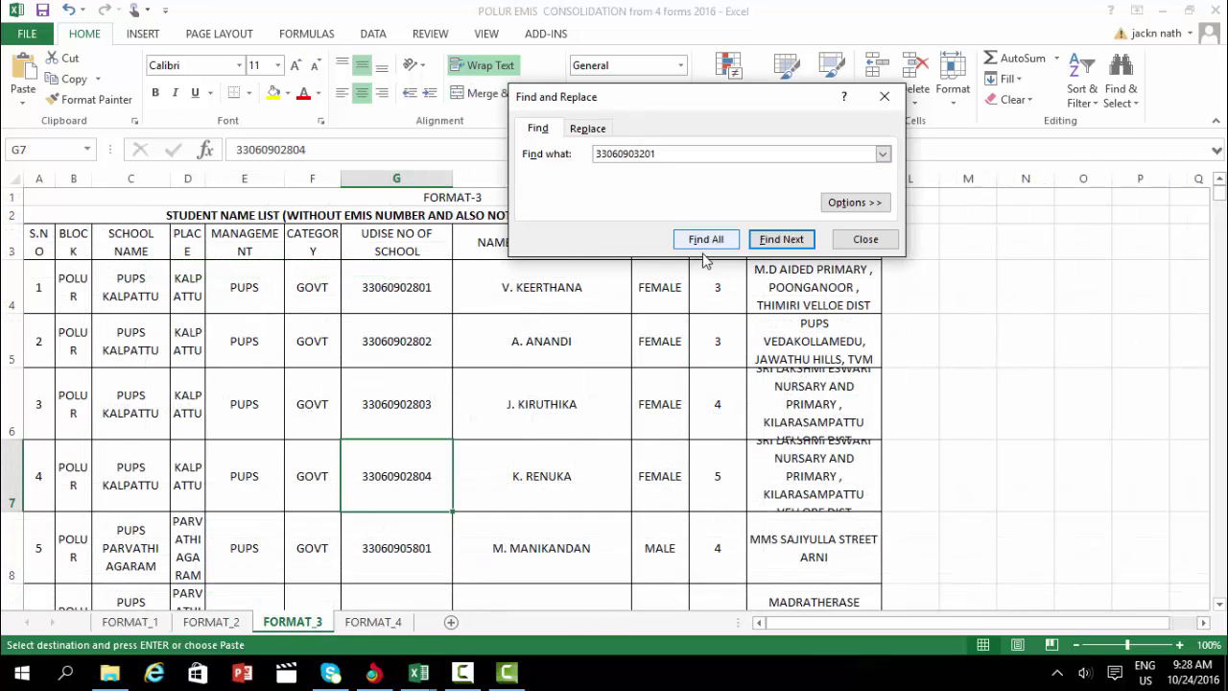
{"action": "left_click", "coordinate": [776, 241]}
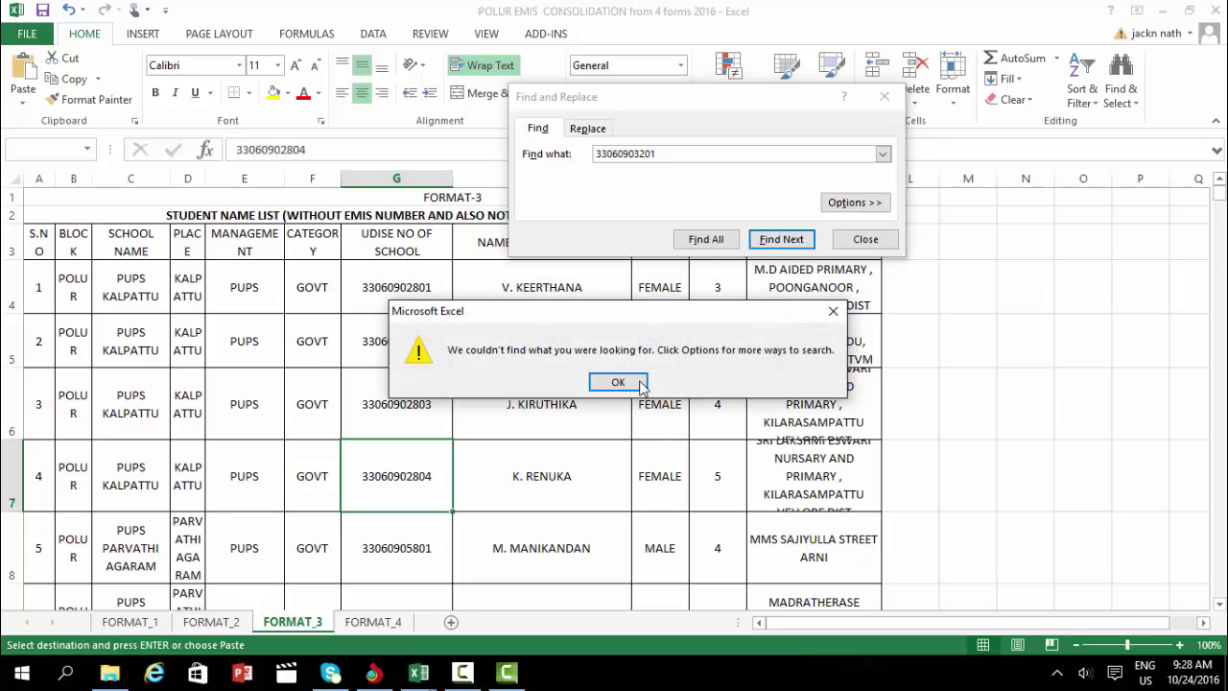
{"action": "left_click", "coordinate": [619, 384]}
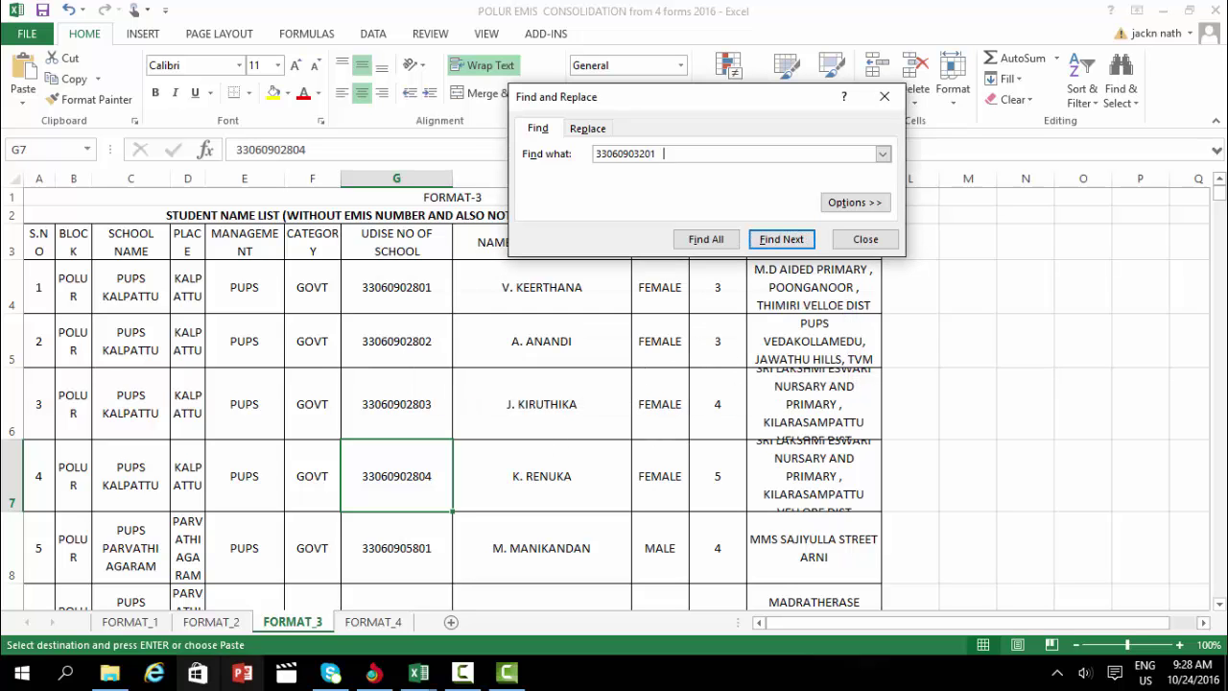
Step: Return to FORMAT_1, find the PUPS MUNIVANTHANGAL report and copy its UDISE number
{"action": "left_click", "coordinate": [152, 624]}
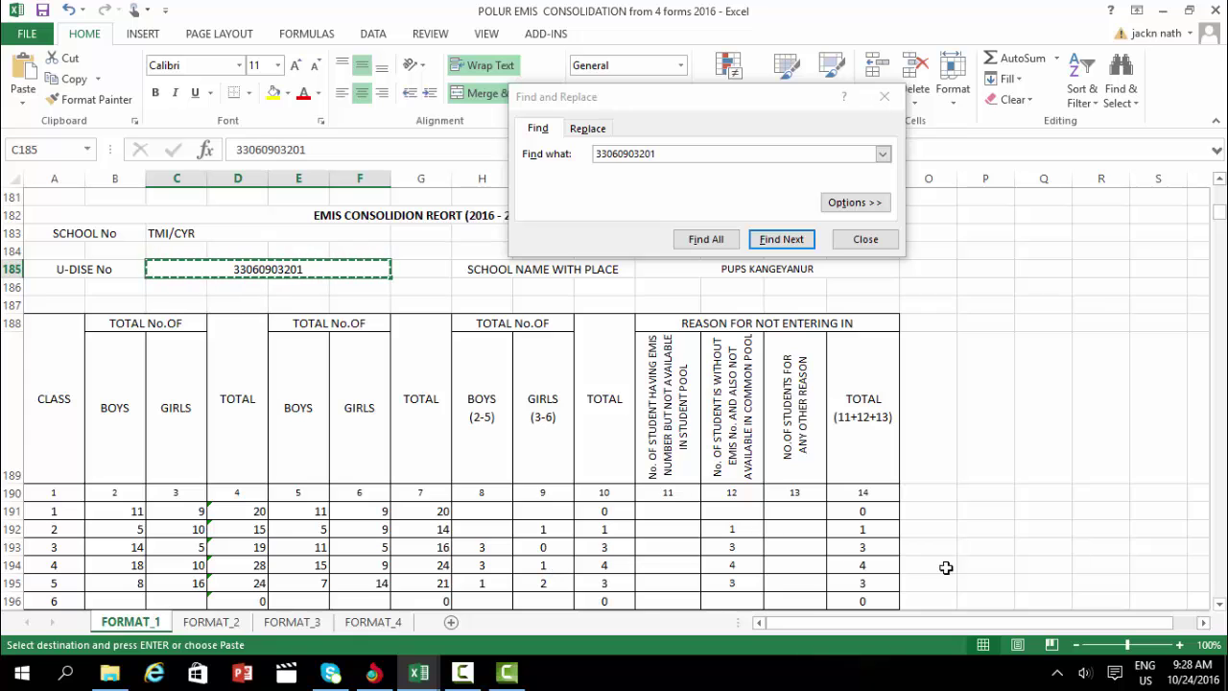
{"action": "scroll", "coordinate": [1225, 567], "scroll_direction": "down", "scroll_amount": 13}
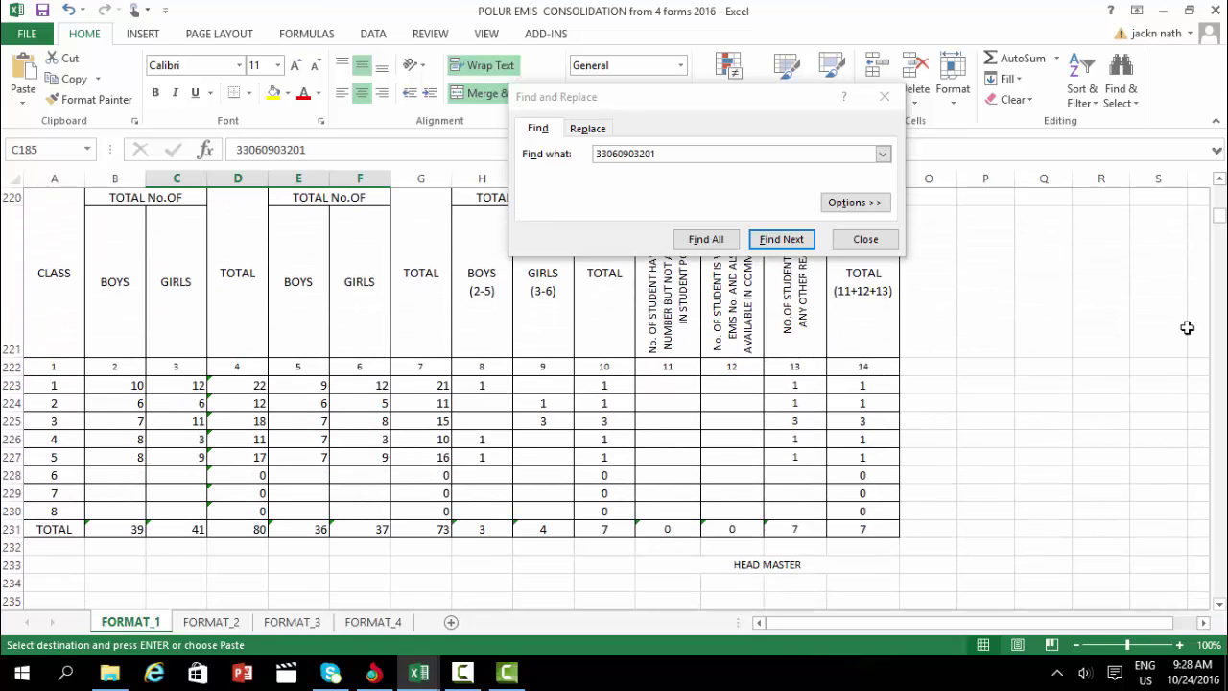
{"action": "scroll", "coordinate": [1221, 573], "scroll_direction": "down", "scroll_amount": 11}
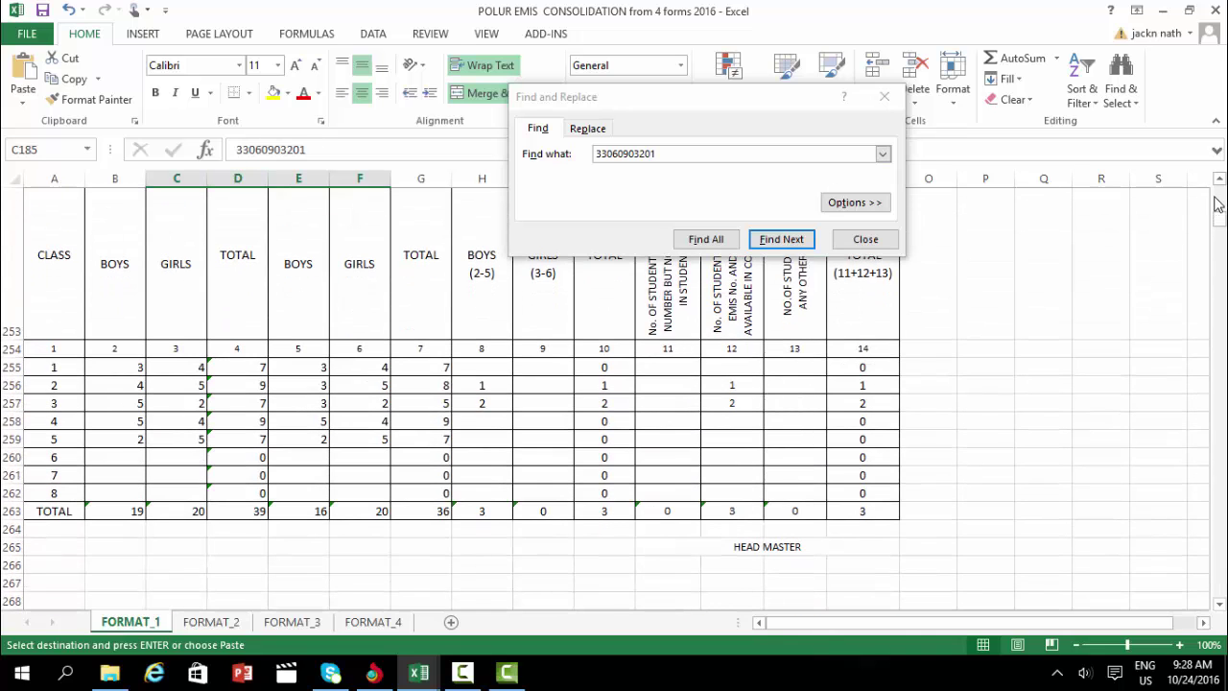
{"action": "left_click_drag", "start_coordinate": [1220, 184], "coordinate": [1221, 184]}
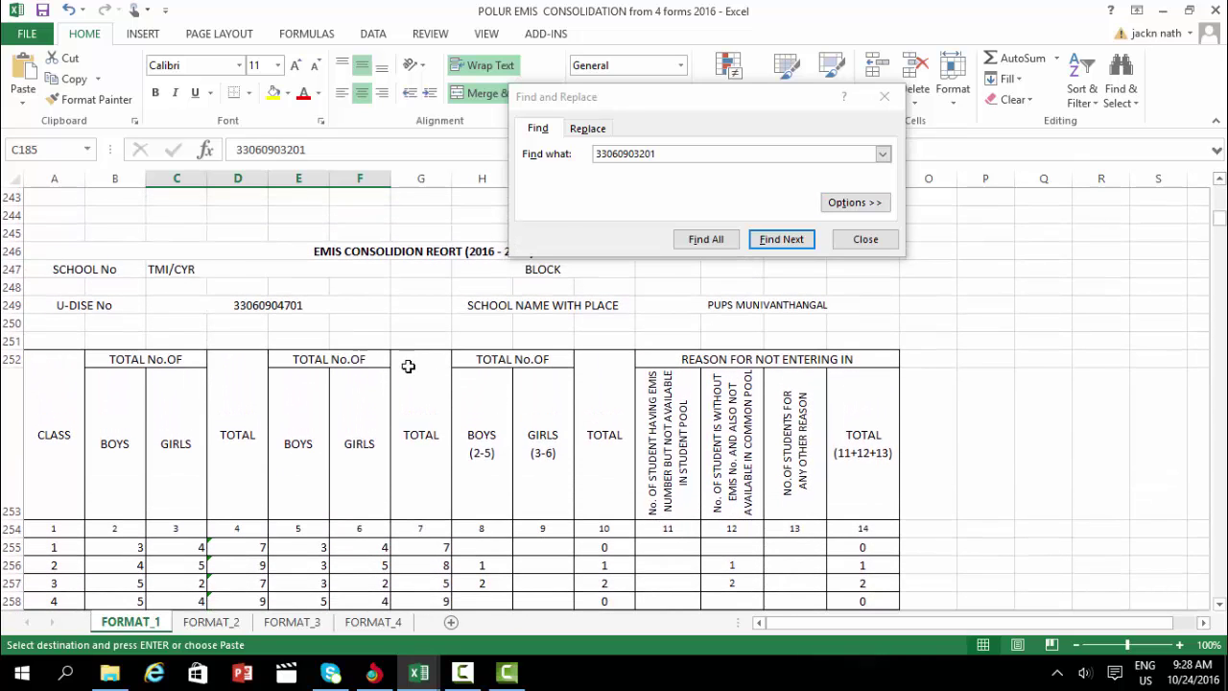
{"action": "left_click", "coordinate": [286, 306]}
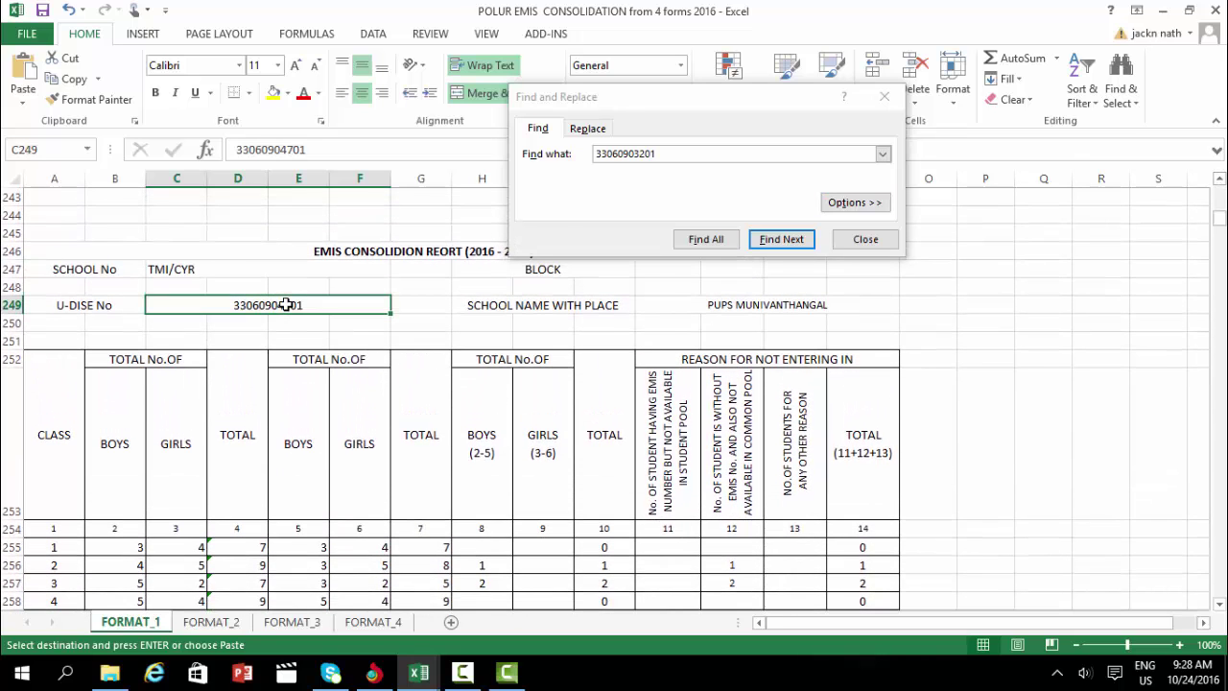
{"action": "key", "text": "ctrl+c"}
{"action": "left_click", "coordinate": [657, 155]}
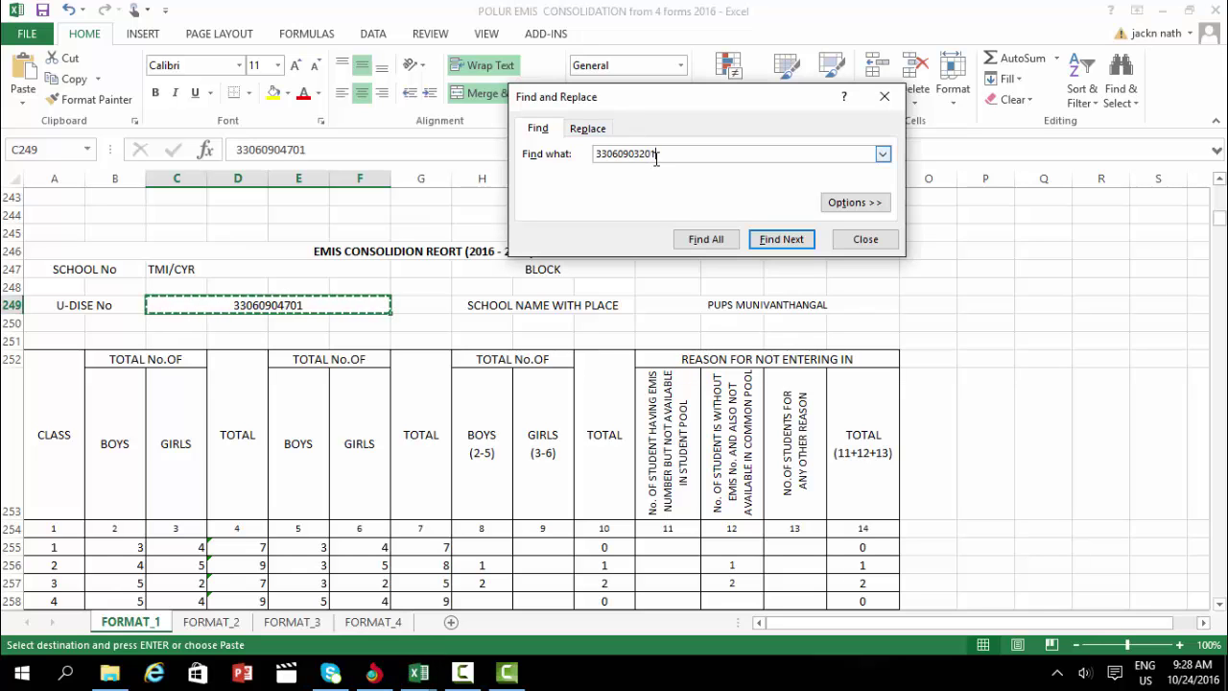
{"action": "double_click", "coordinate": [656, 156]}
{"action": "key", "text": "ctrl+v"}
{"action": "left_click", "coordinate": [292, 622]}
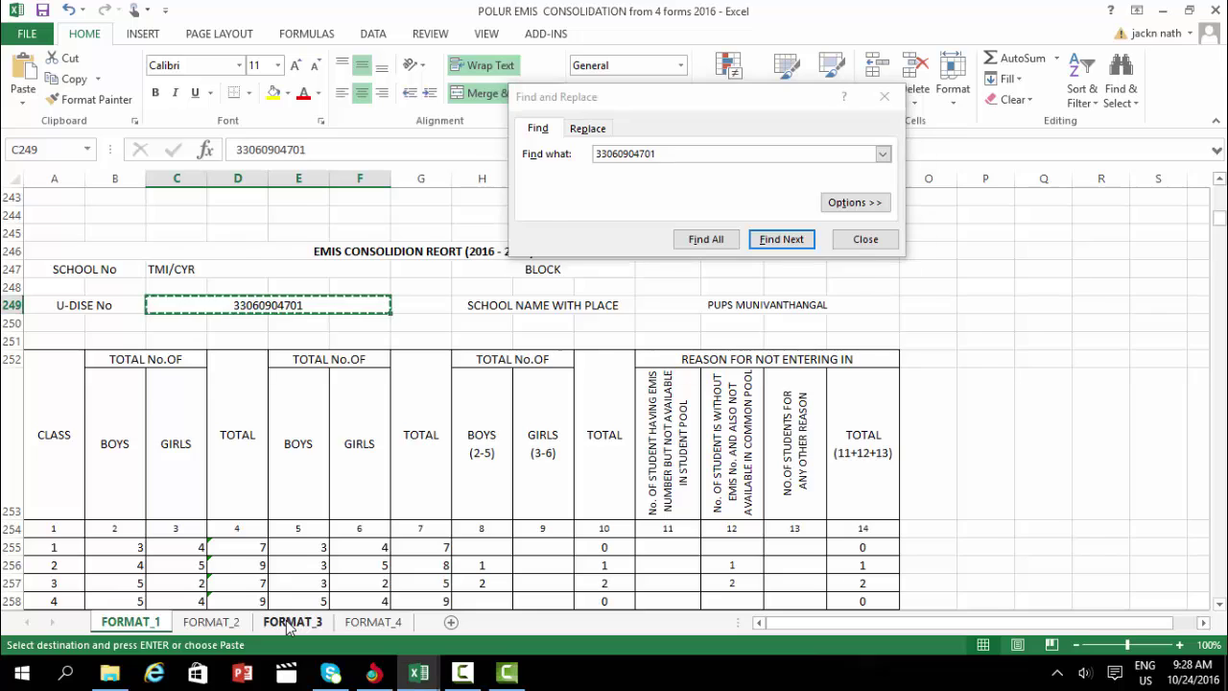
{"action": "left_click", "coordinate": [781, 240]}
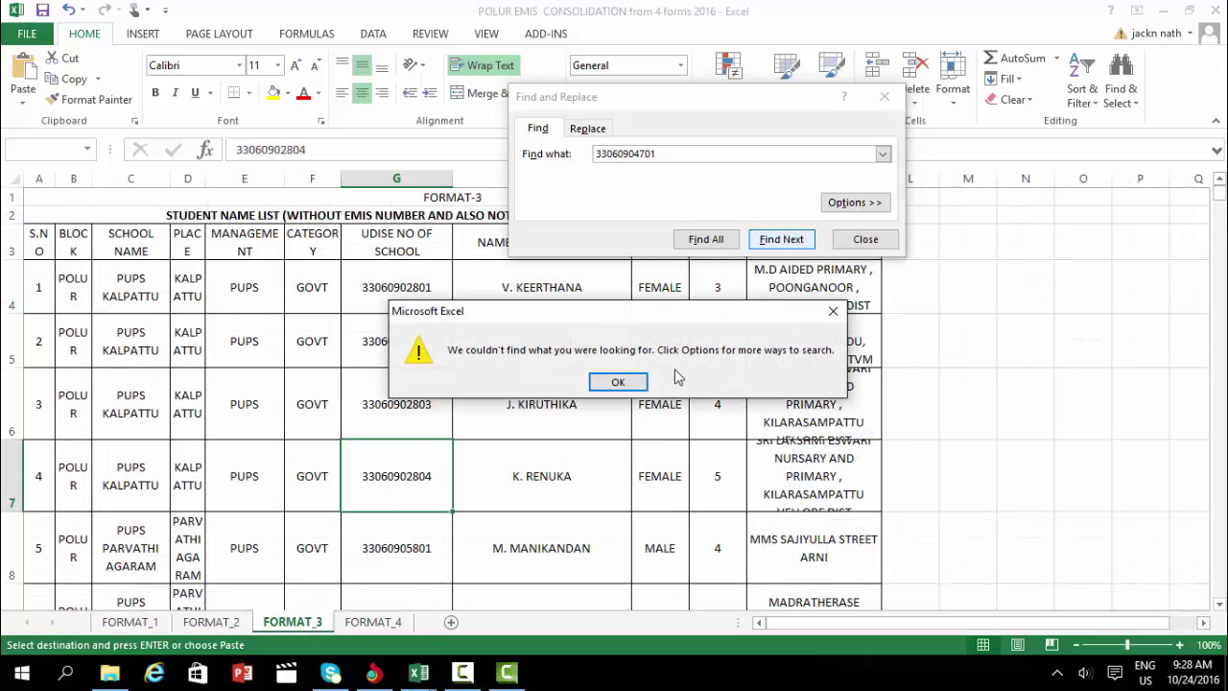
{"action": "left_click", "coordinate": [618, 383]}
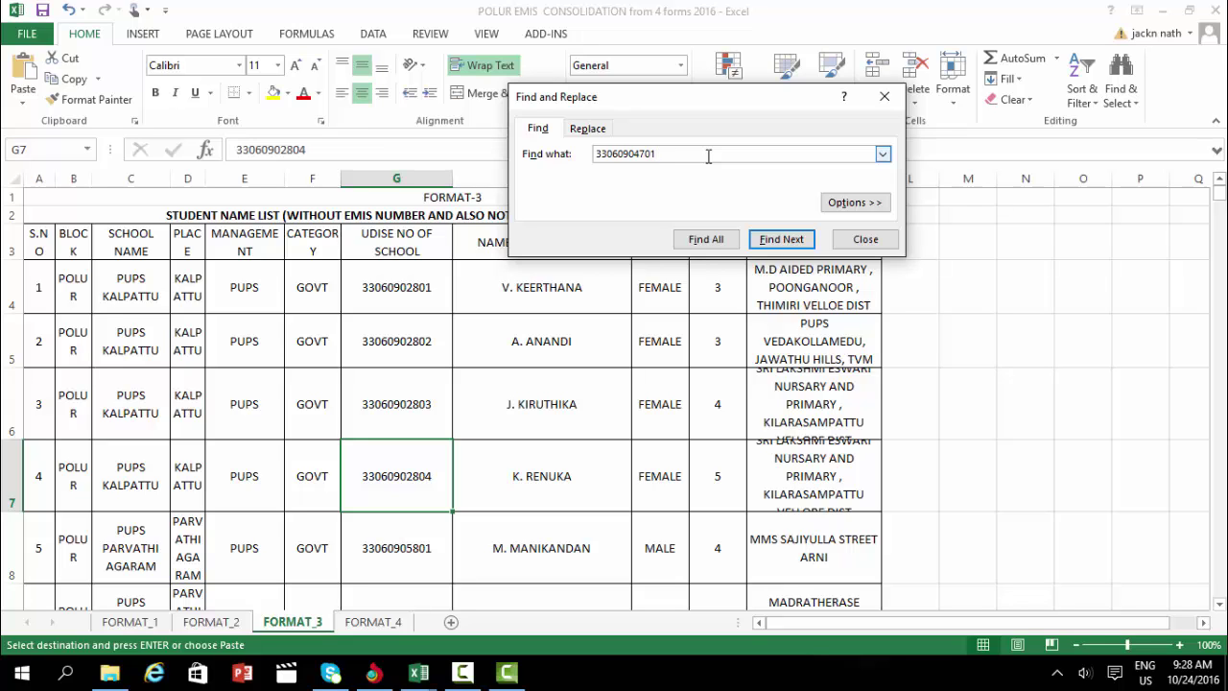
{"action": "left_click", "coordinate": [782, 242]}
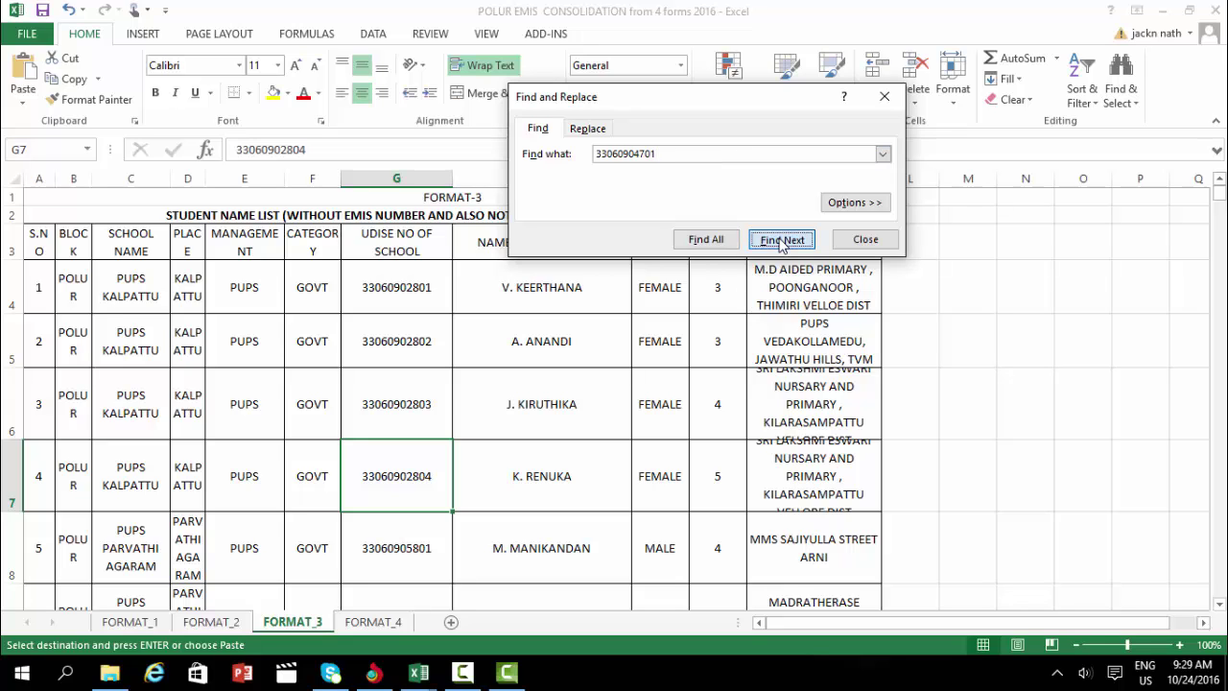
{"action": "left_click", "coordinate": [595, 383]}
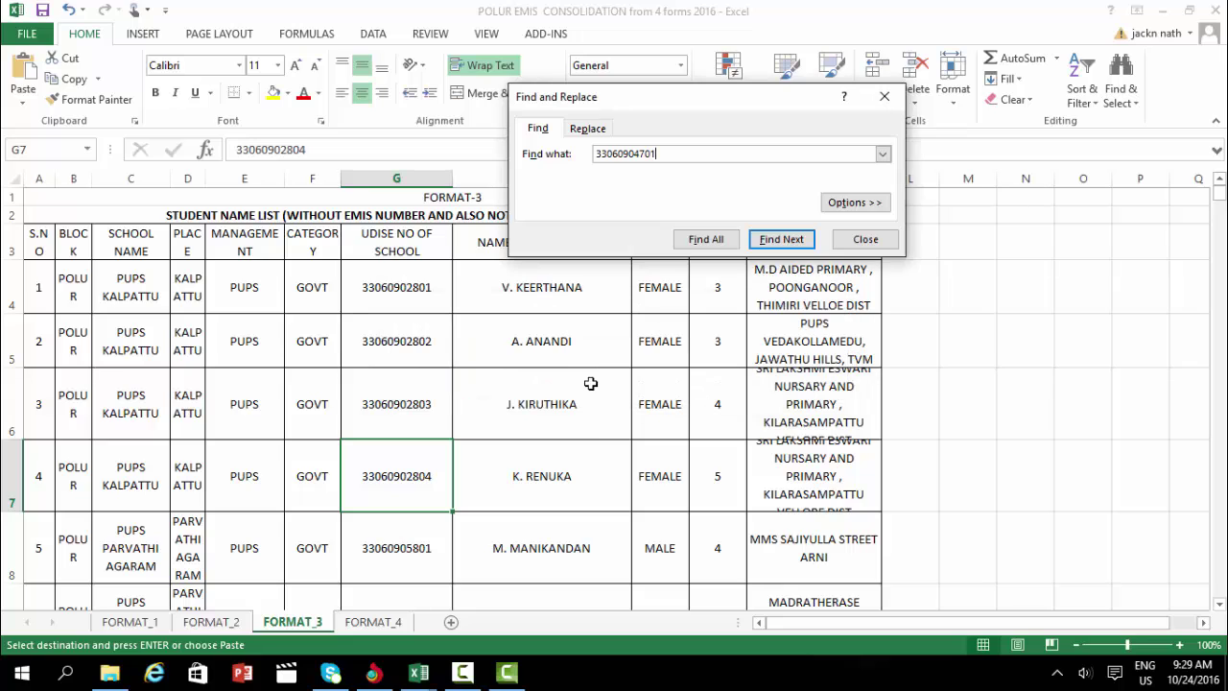
Step: Check the school name and UDISE number of serial number 4 and the school name of serial number 5 on FORMAT_3
{"action": "left_click", "coordinate": [133, 475]}
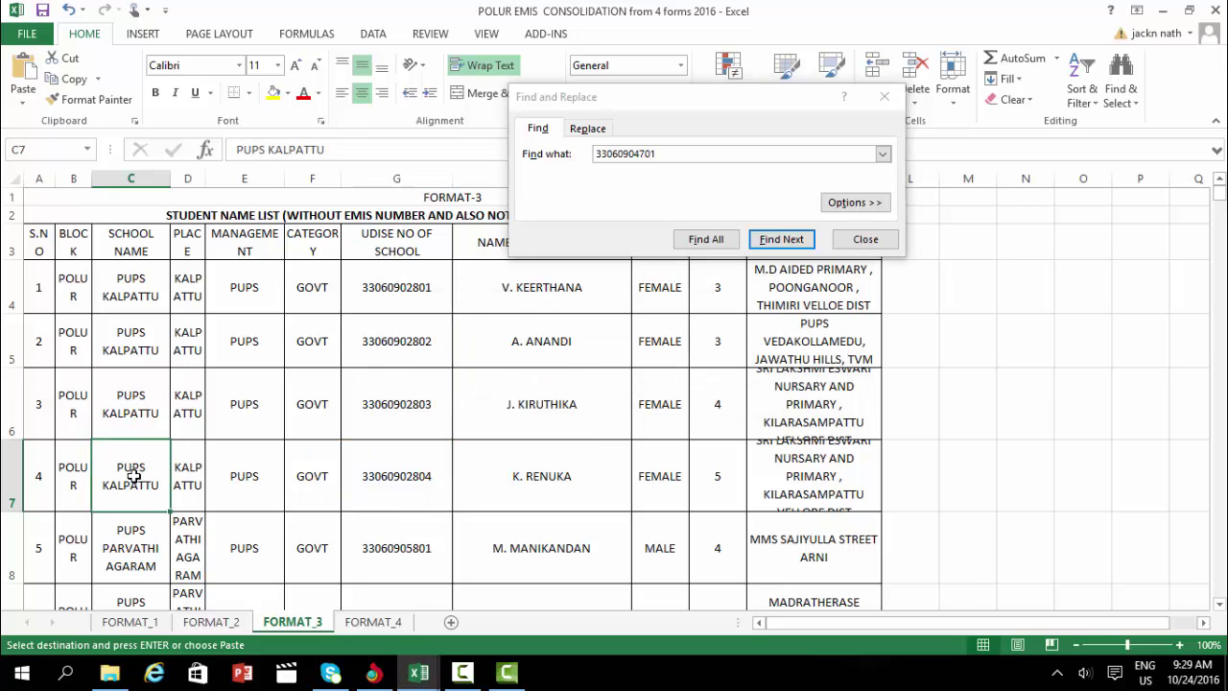
{"action": "left_click", "coordinate": [360, 480]}
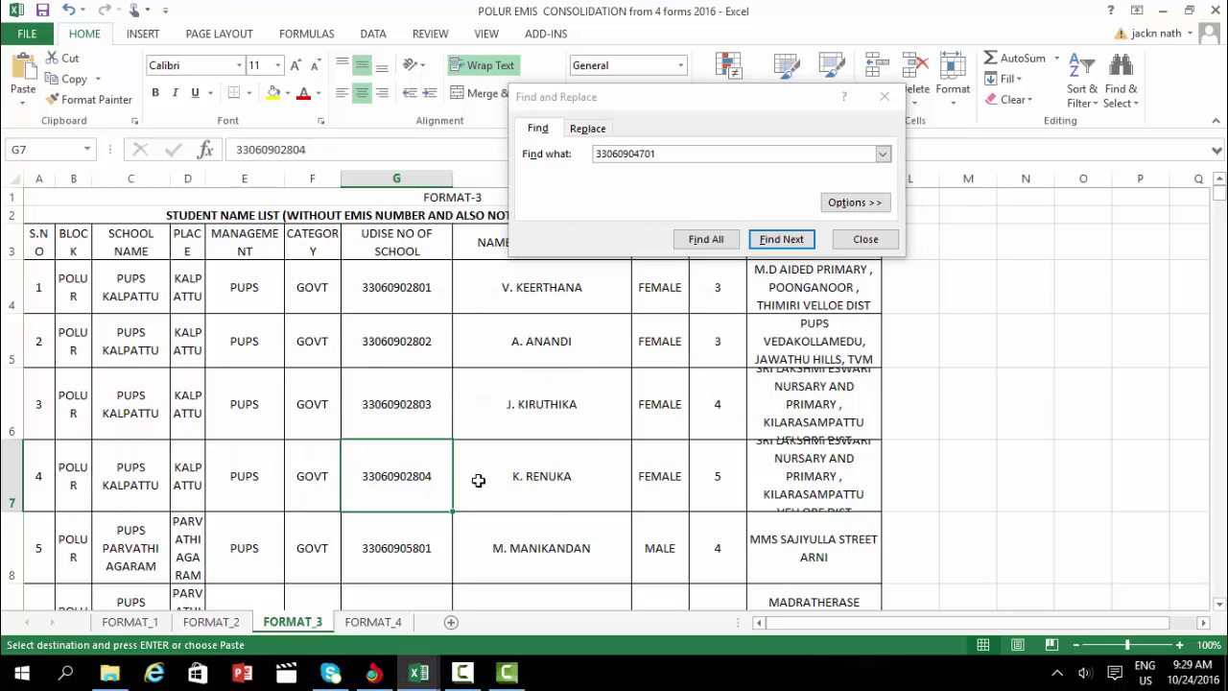
{"action": "left_click", "coordinate": [142, 547]}
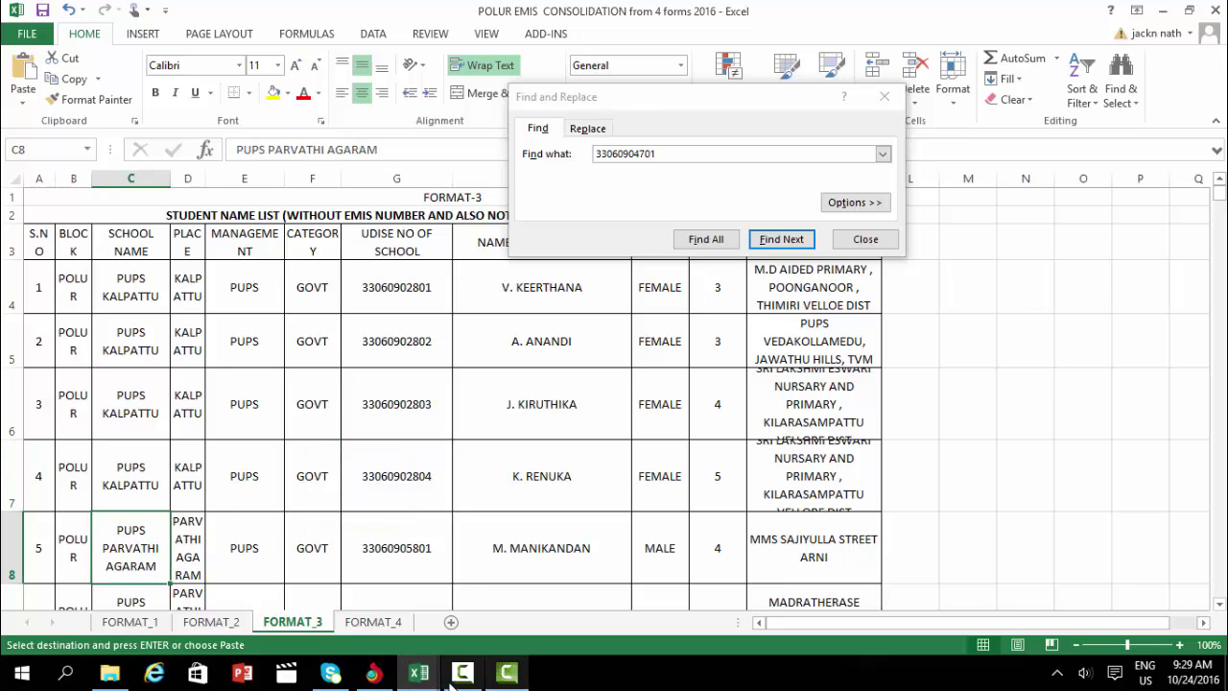
Step: Switch to the EMIS user name and password workbook and search its Sheet1 for "parva"
{"action": "mouse_move", "coordinate": [419, 675]}
{"action": "left_click", "coordinate": [498, 610]}
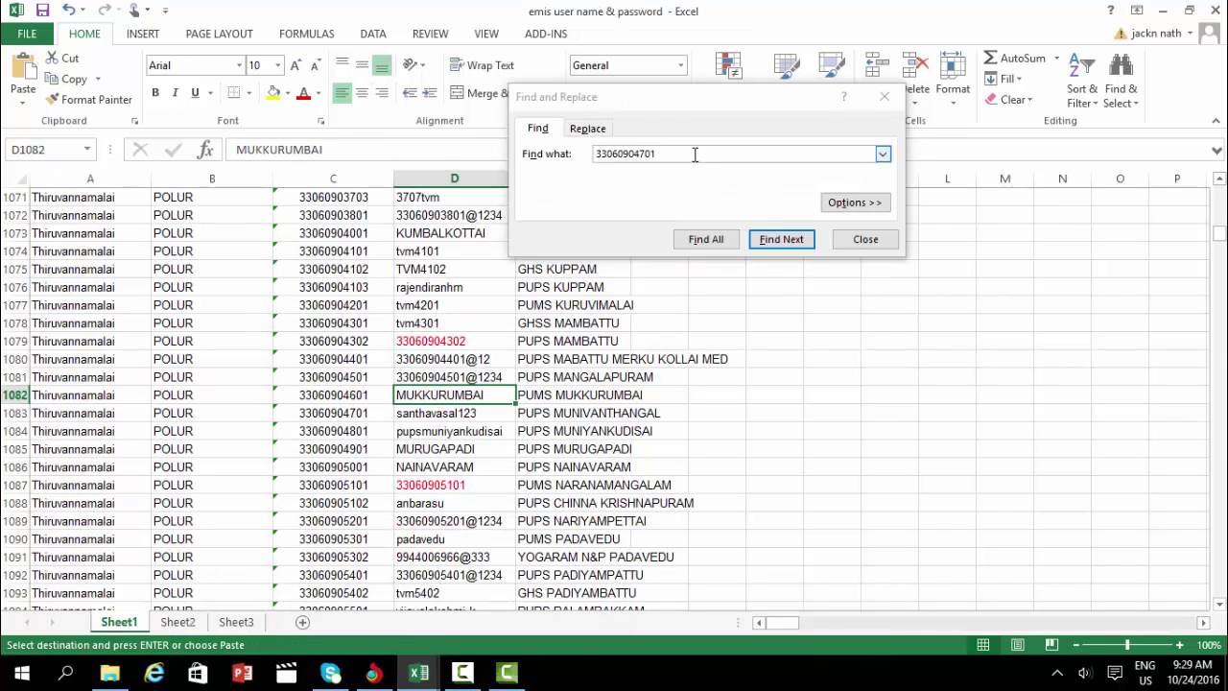
{"action": "left_click", "coordinate": [695, 154]}
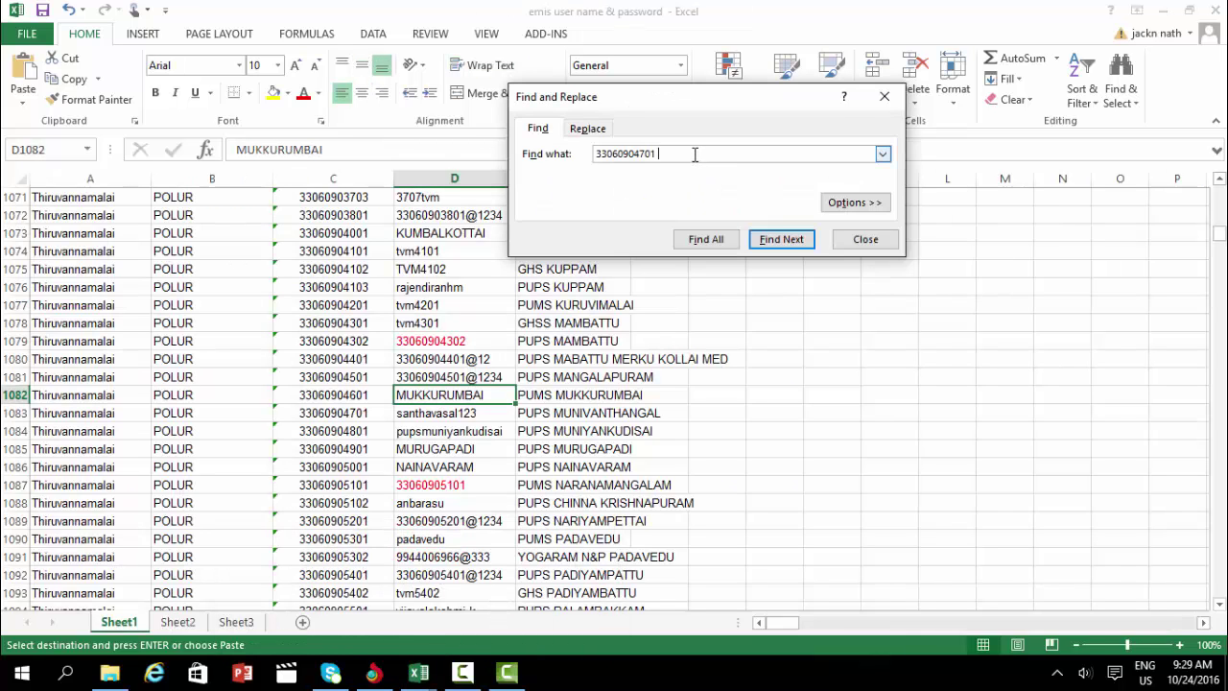
{"action": "key", "text": "BackSpace"}
{"action": "key", "text": "BackSpace"}
{"action": "key", "text": "BackSpace"}
{"action": "key", "text": "BackSpace"}
{"action": "key", "text": "BackSpace"}
{"action": "key", "text": "BackSpace"}
{"action": "key", "text": "BackSpace"}
{"action": "key", "text": "BackSpace"}
{"action": "key", "text": "BackSpace"}
{"action": "key", "text": "BackSpace"}
{"action": "key", "text": "BackSpace"}
{"action": "key", "text": "BackSpace"}
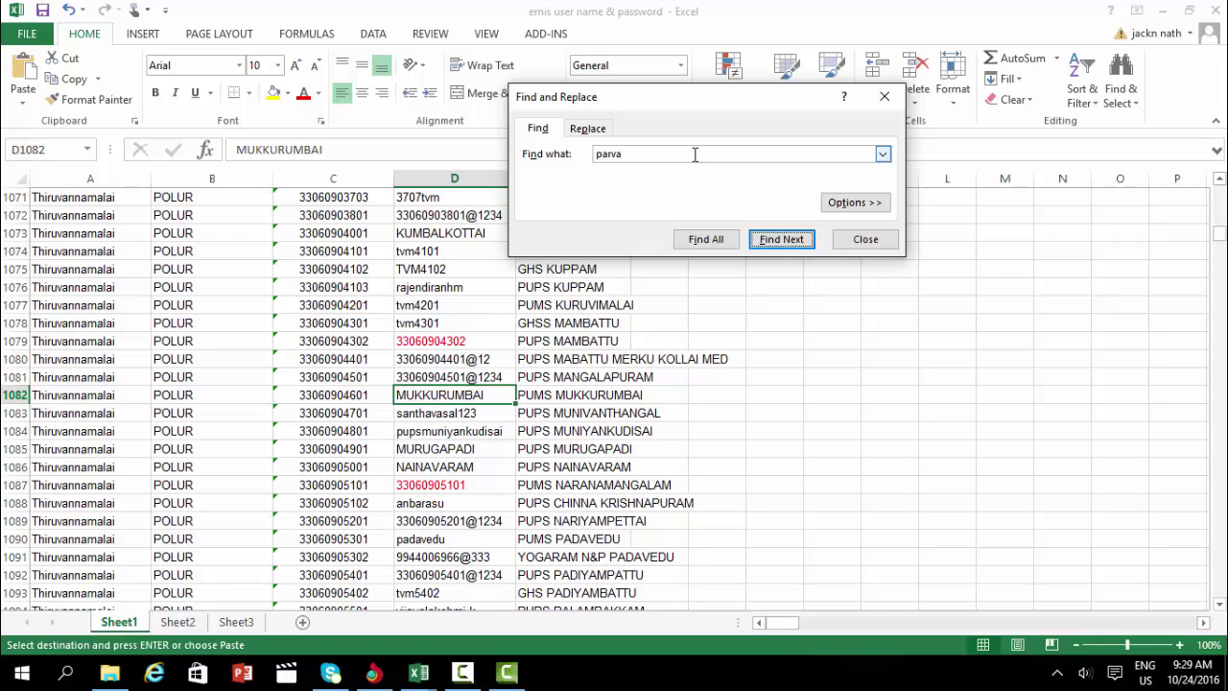
{"action": "key", "text": "Return"}
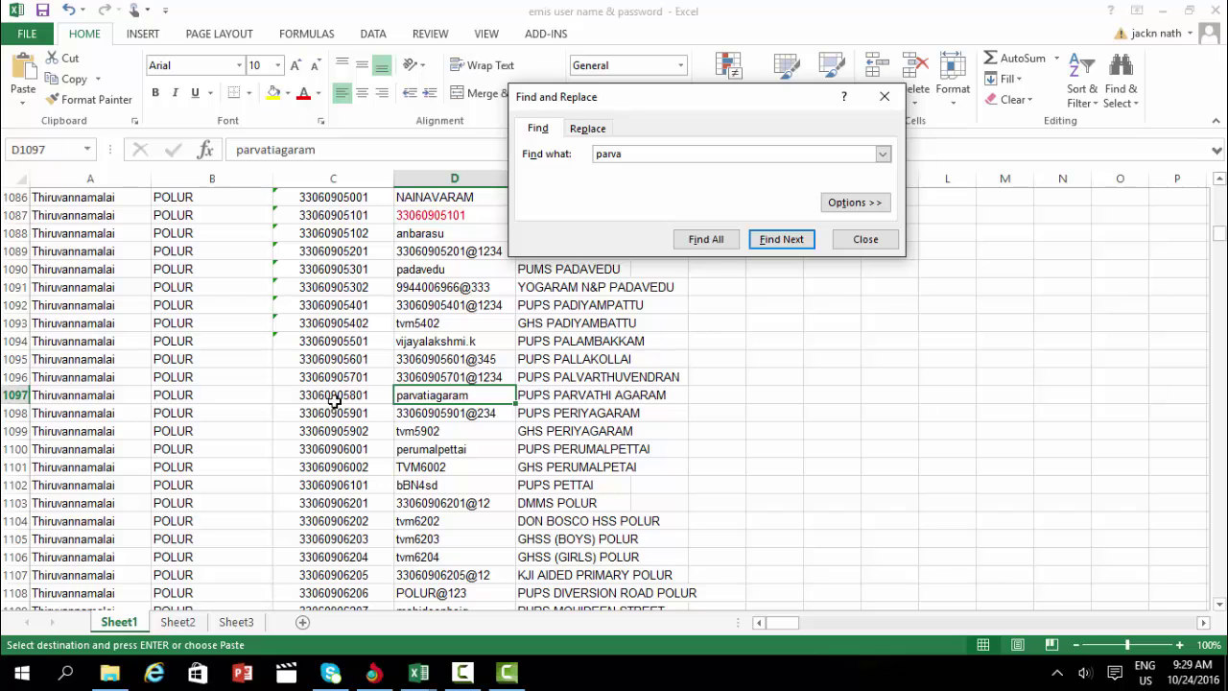
Step: Copy the UDISE number of PUPS PARVATHI AGARAM and log out of the PUMS MUKKURUMBAI account in EMIS
{"action": "left_click", "coordinate": [344, 395]}
{"action": "key", "text": "ctrl+c"}
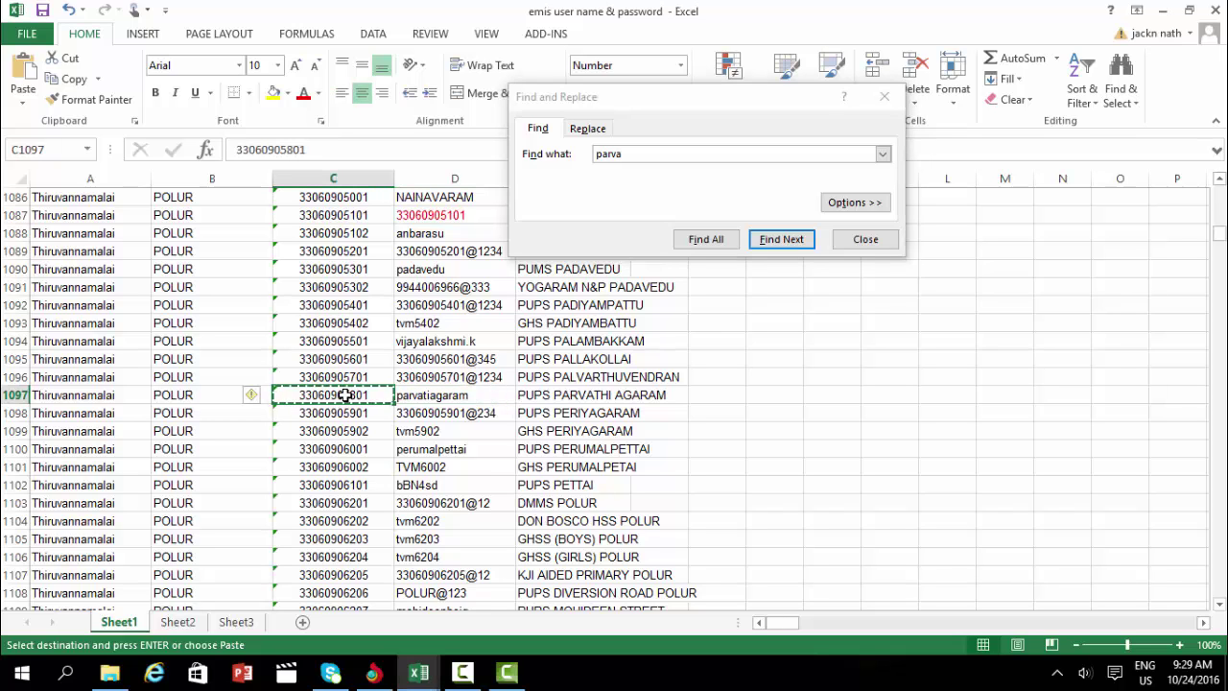
{"action": "left_click", "coordinate": [391, 675]}
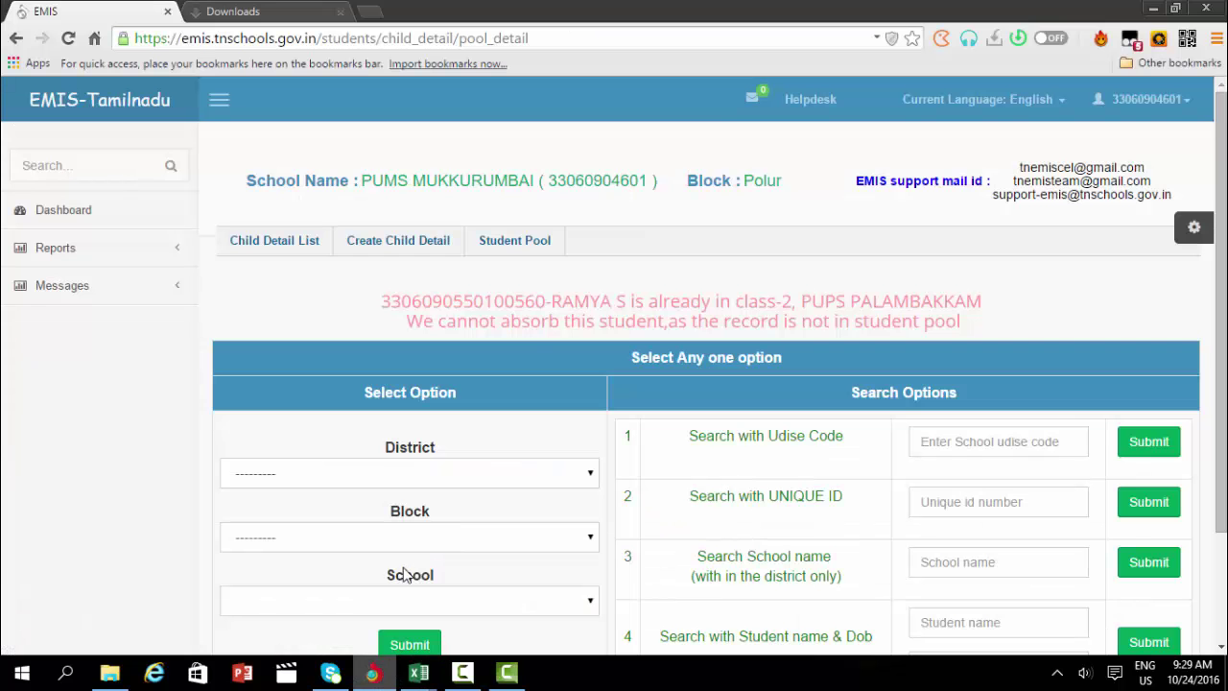
{"action": "left_click", "coordinate": [1136, 114]}
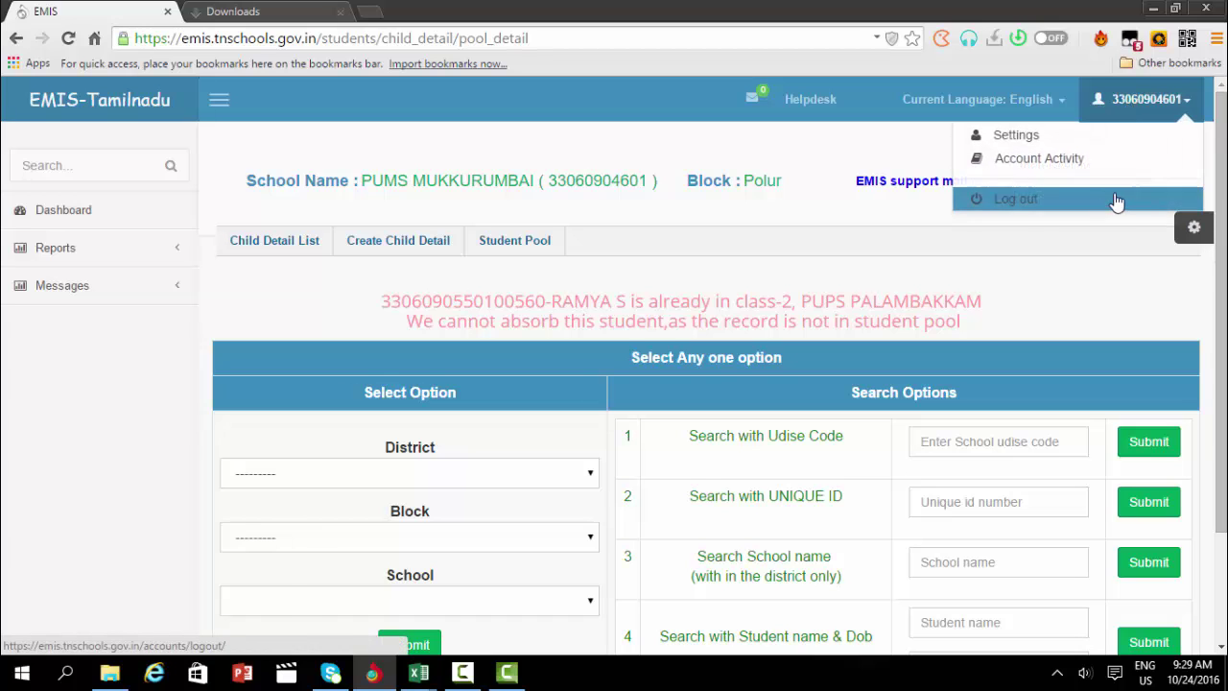
{"action": "left_click", "coordinate": [1084, 200]}
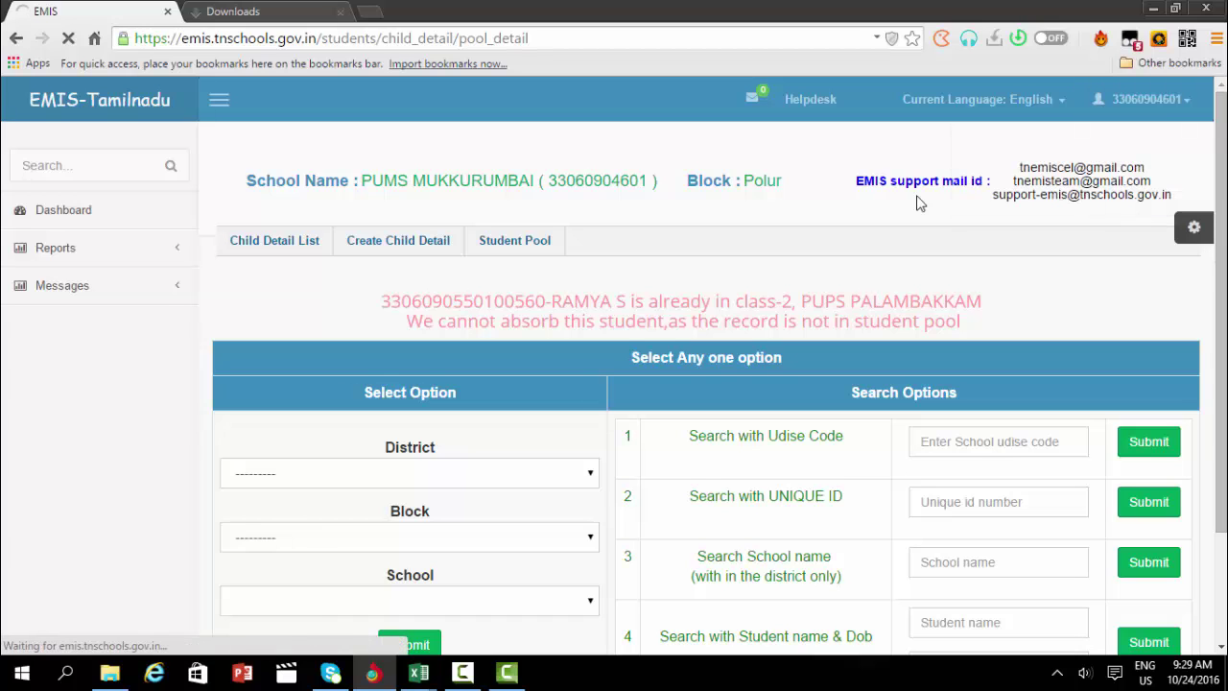
Step: Enter the UDISE number of PUPS PARVATHI AGARAM as the user name on the EMIS login page
{"action": "left_click", "coordinate": [300, 350]}
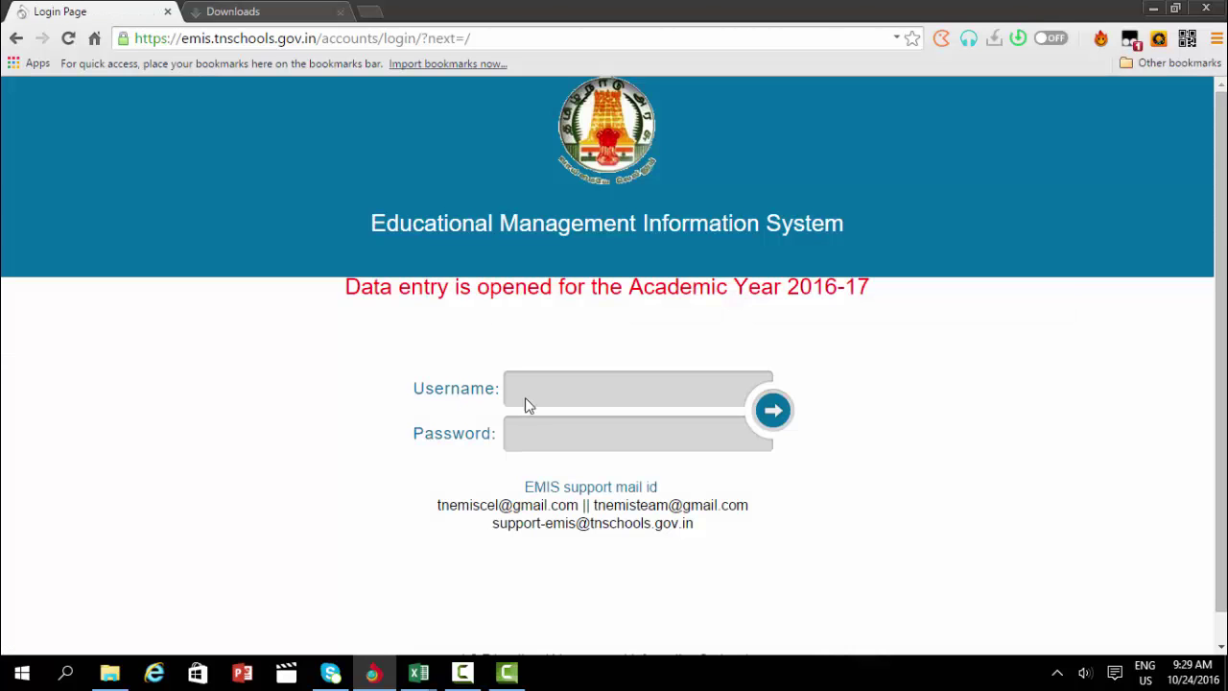
{"action": "left_click", "coordinate": [533, 391]}
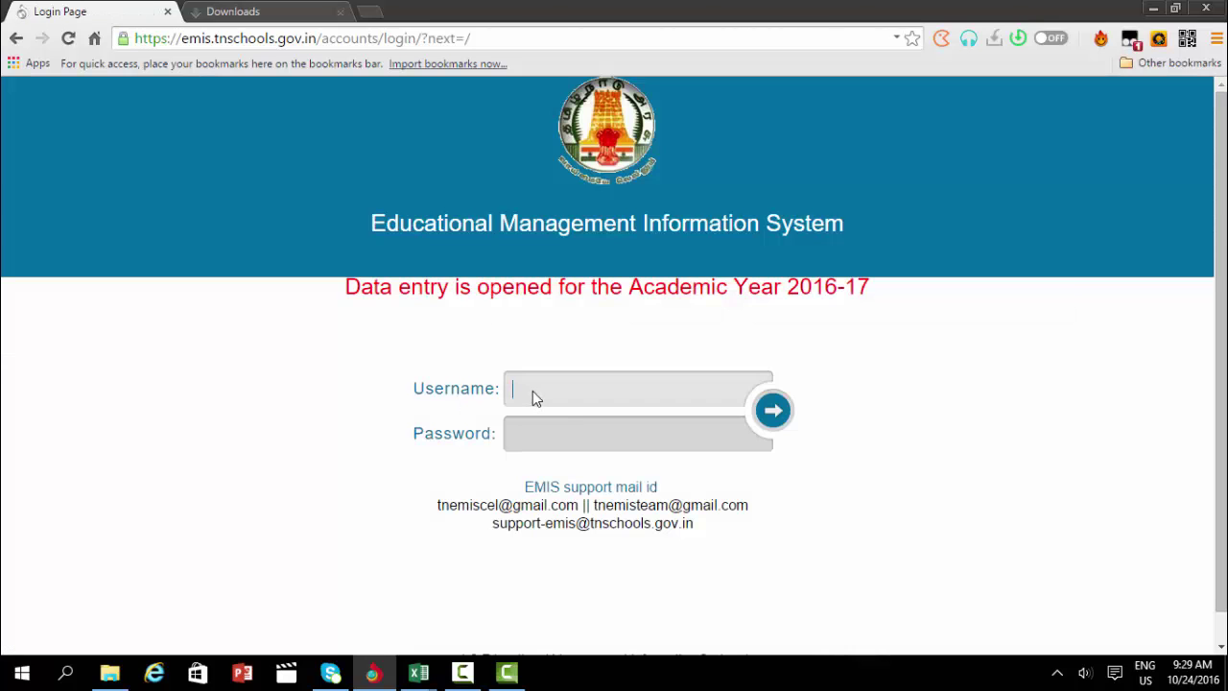
{"action": "type", "text": "33060905801"}
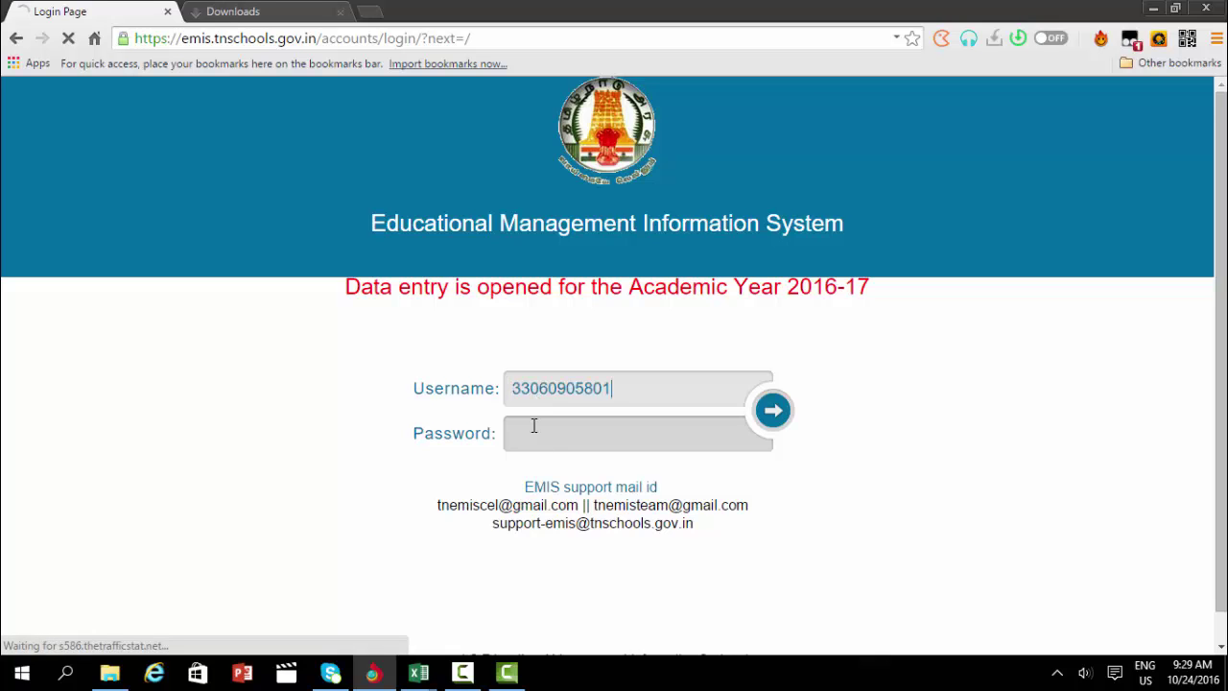
Step: Copy the PUPS PARVATHI AGARAM password from the user name and password workbook, paste it into the EMIS login and sign in
{"action": "left_click", "coordinate": [418, 674]}
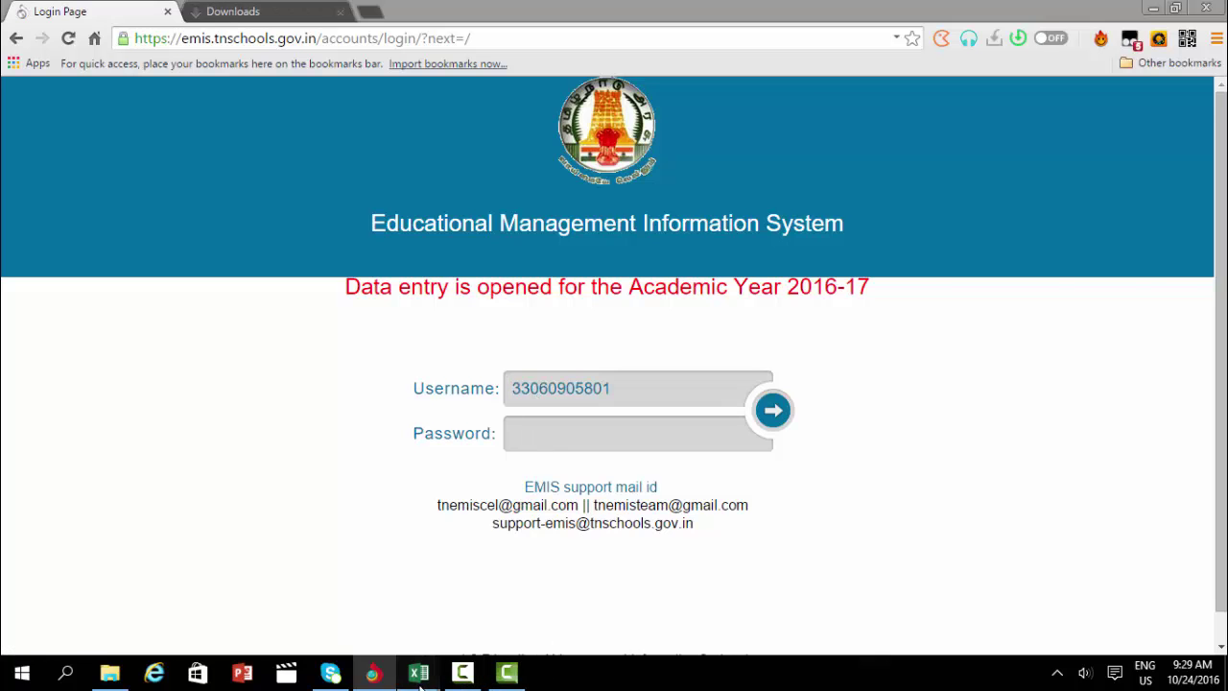
{"action": "left_click", "coordinate": [543, 607]}
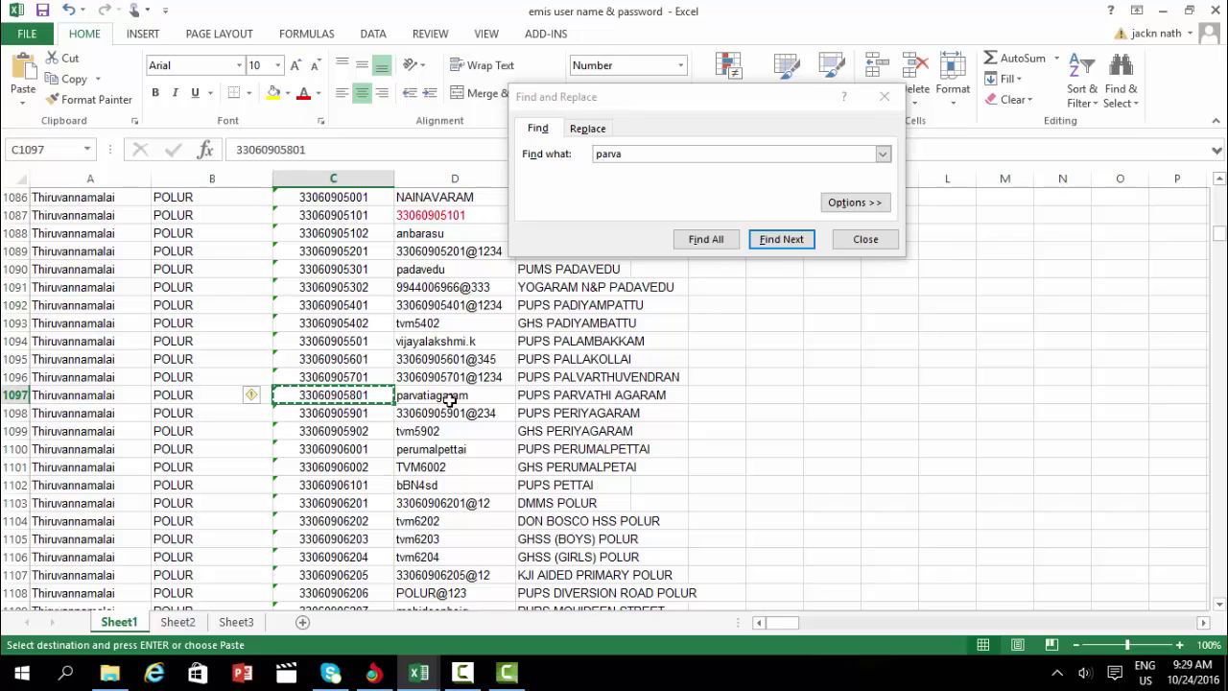
{"action": "left_click", "coordinate": [451, 398]}
{"action": "key", "text": "ctrl+c"}
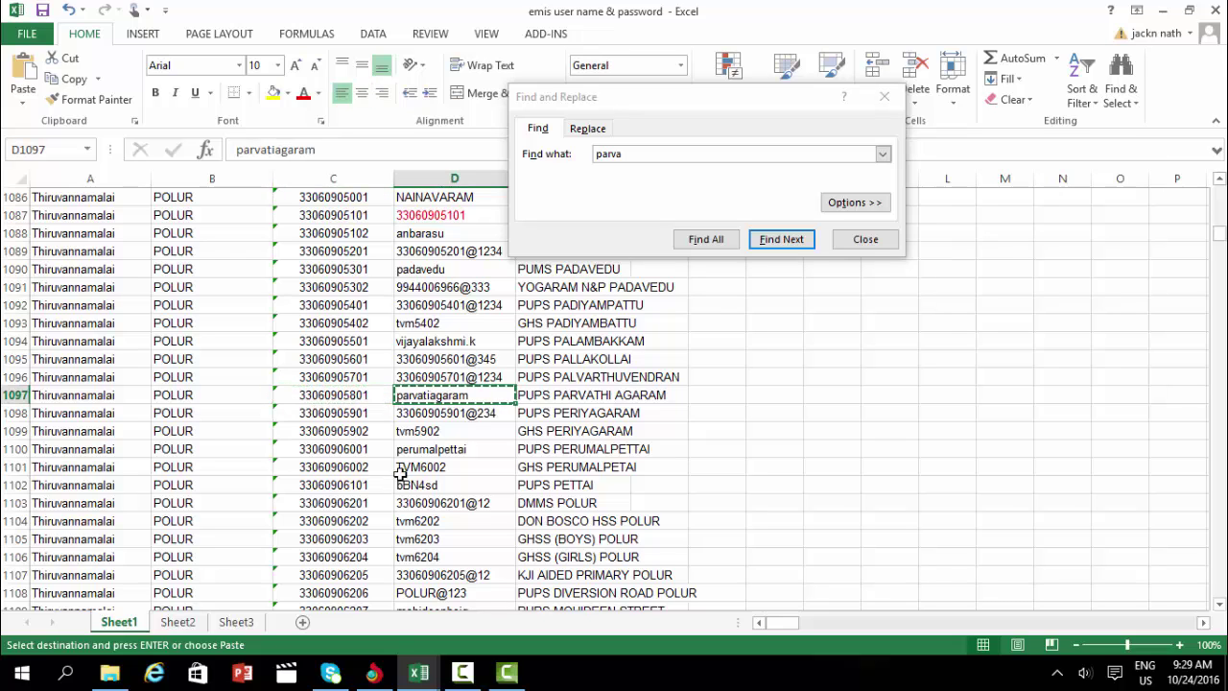
{"action": "left_click", "coordinate": [373, 674]}
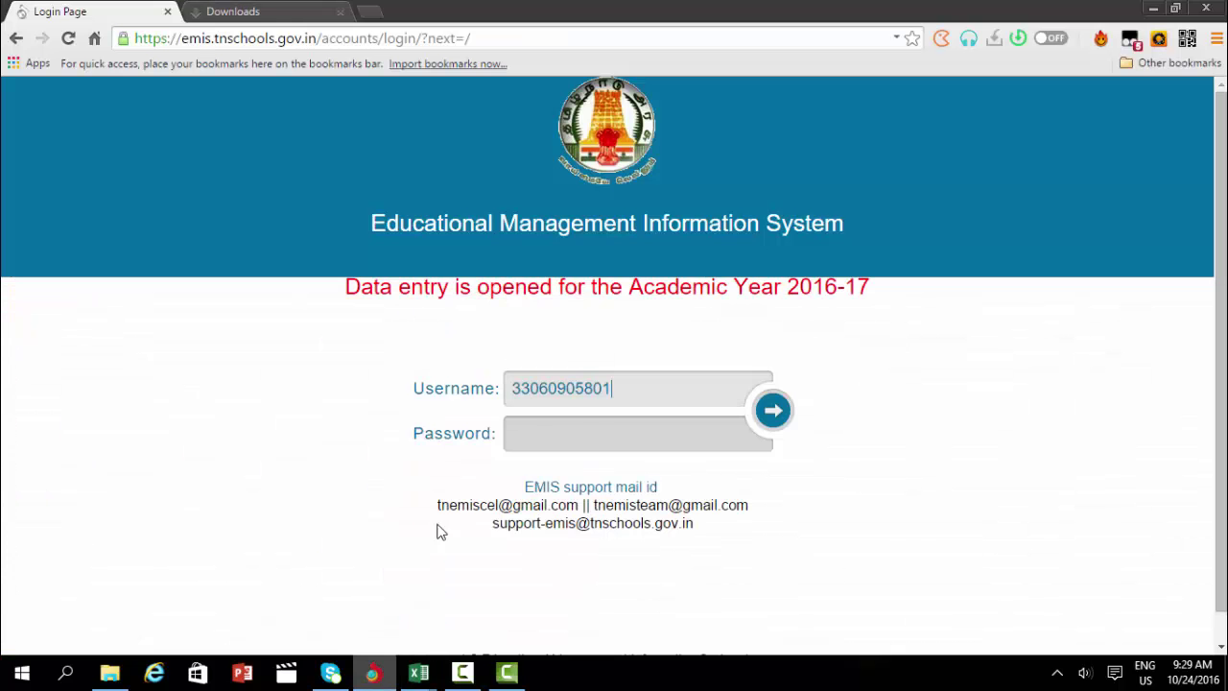
{"action": "left_click", "coordinate": [594, 430]}
{"action": "key", "text": "ctrl+v"}
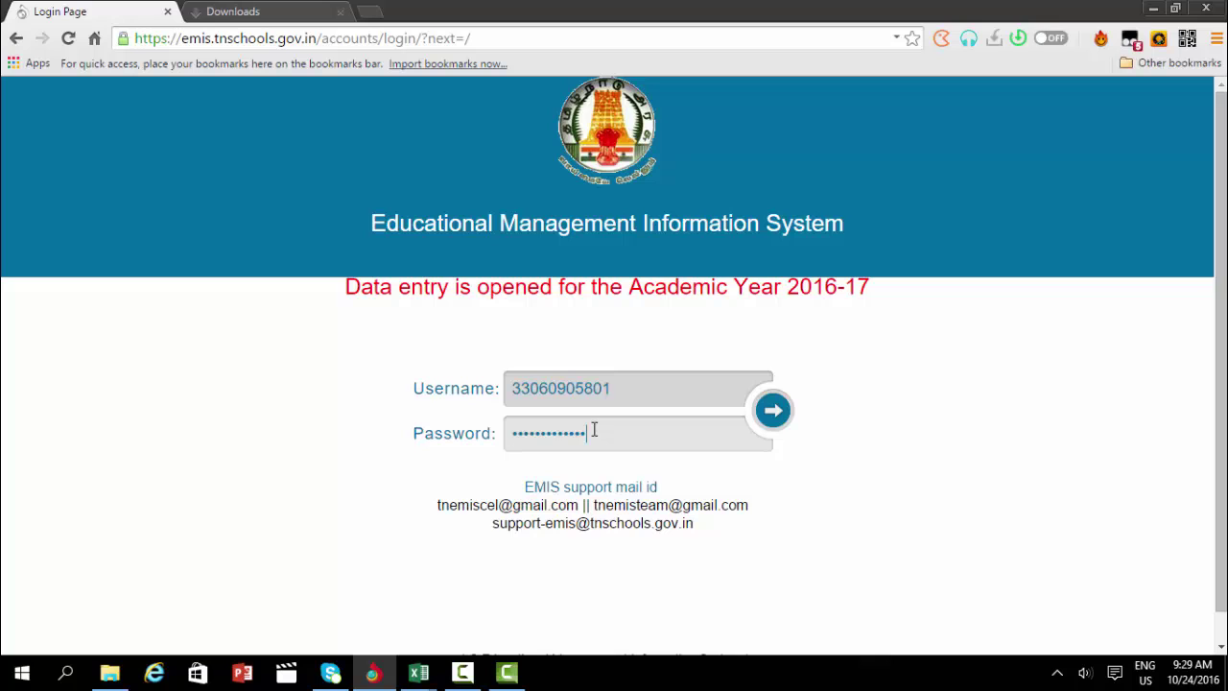
{"action": "left_click", "coordinate": [765, 412]}
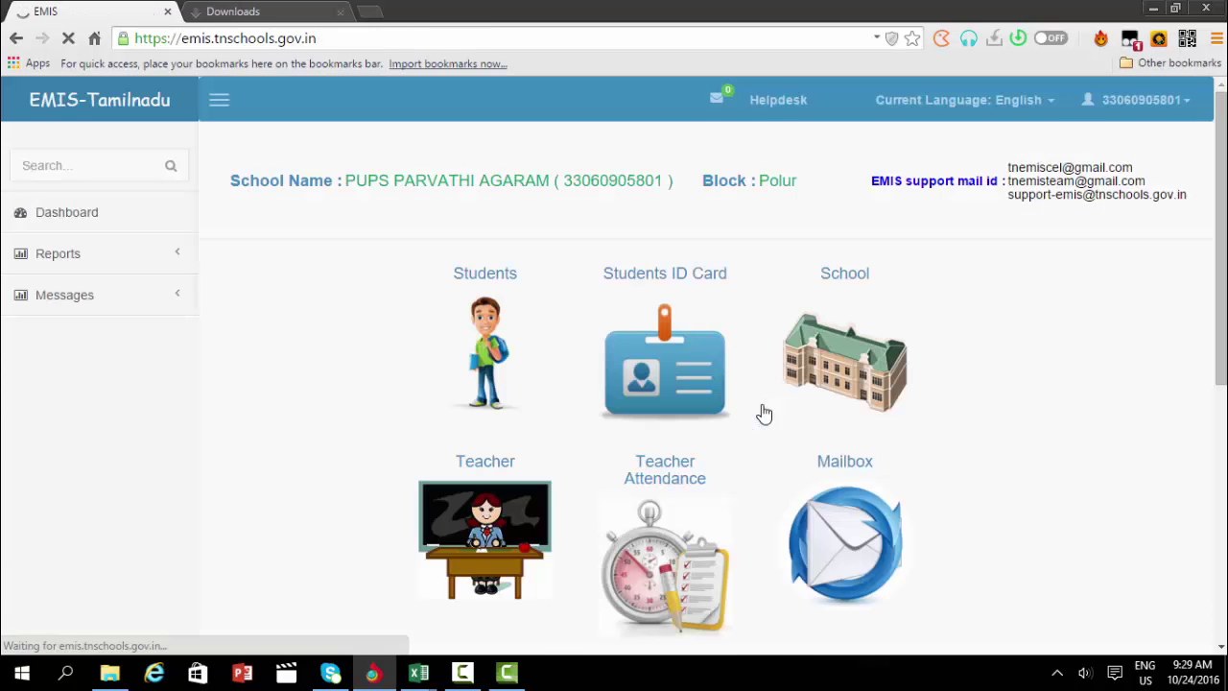
Step: Open the Student Pool for PUPS PARVATHI AGARAM and check the last studied school of serial number 5 on FORMAT_3
{"action": "left_click", "coordinate": [482, 374]}
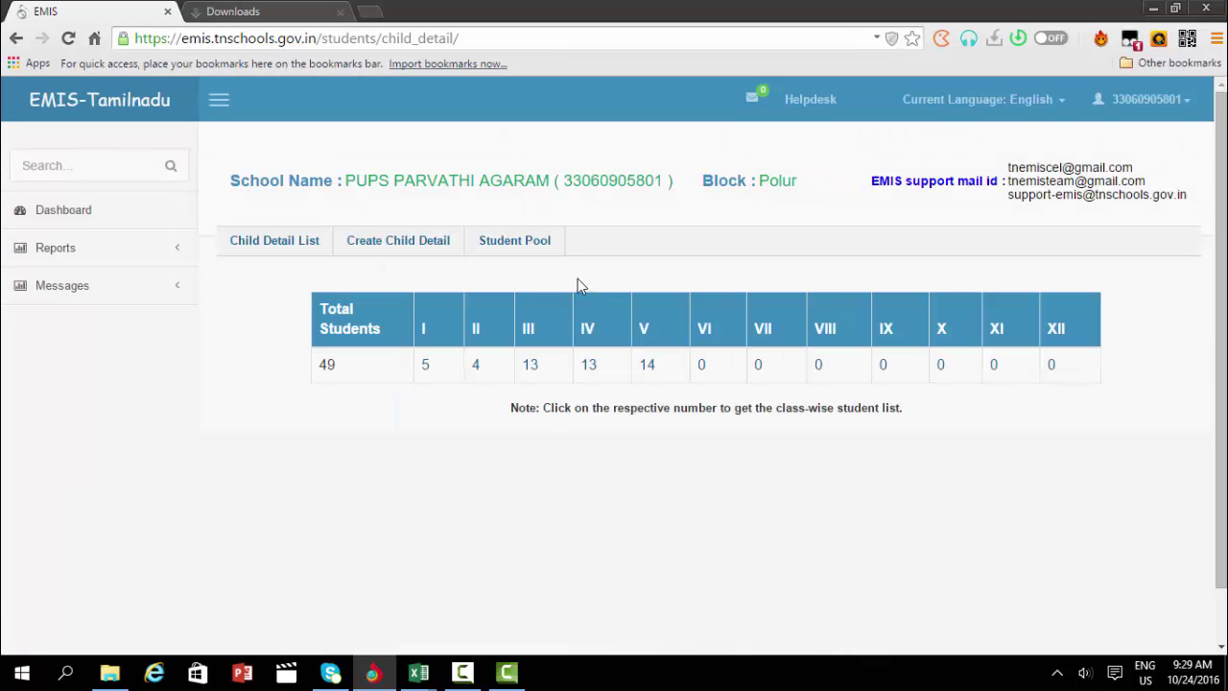
{"action": "left_click", "coordinate": [531, 245]}
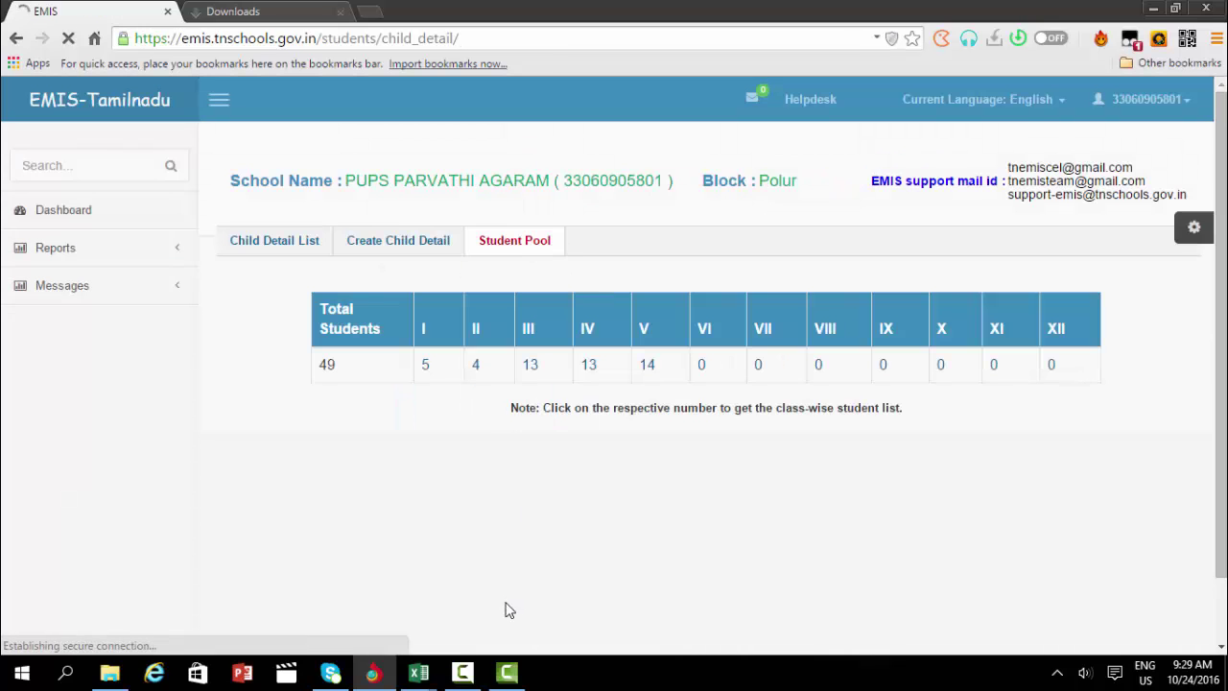
{"action": "mouse_move", "coordinate": [418, 672]}
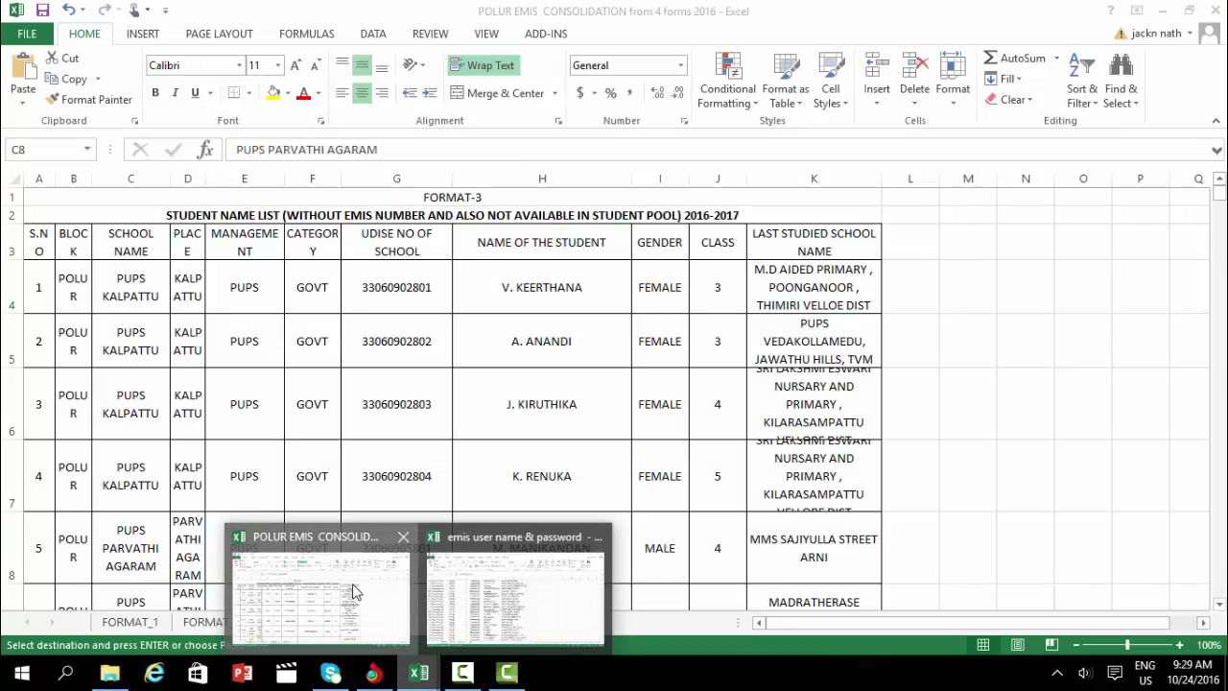
{"action": "left_click", "coordinate": [353, 583]}
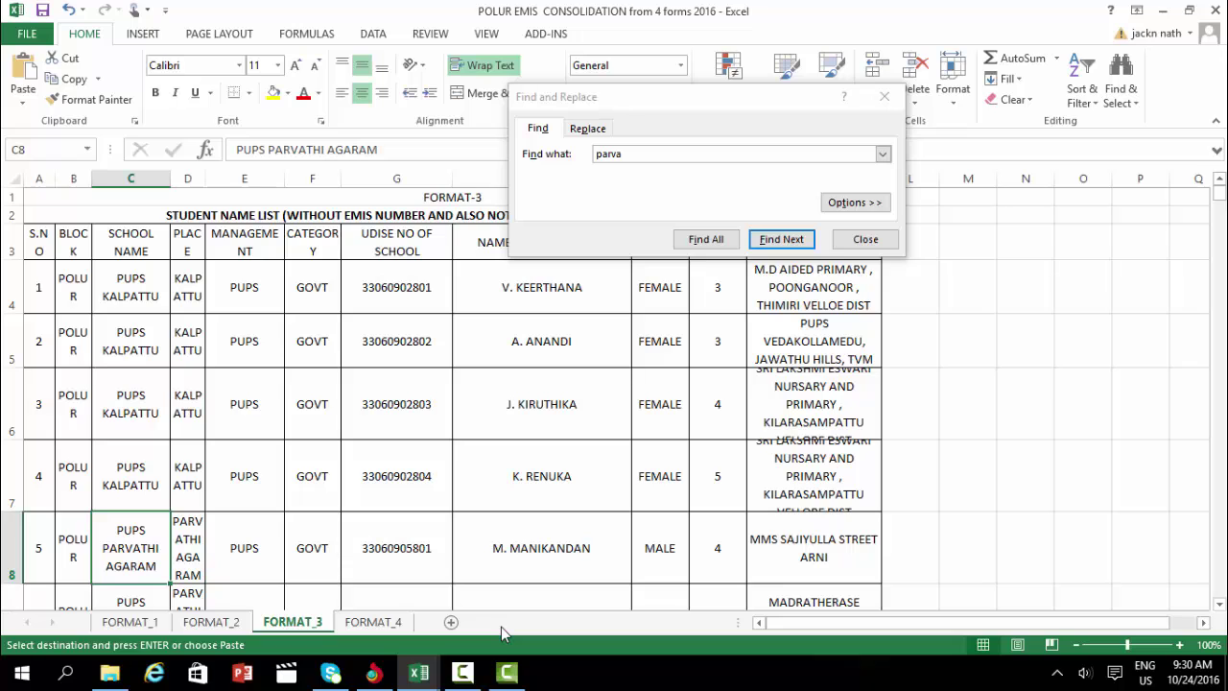
Step: Search the Student Pool by school name with "mms", choose MMS SHAFFIULLA ST ARNI and submit it to list its students
{"action": "left_click", "coordinate": [372, 675]}
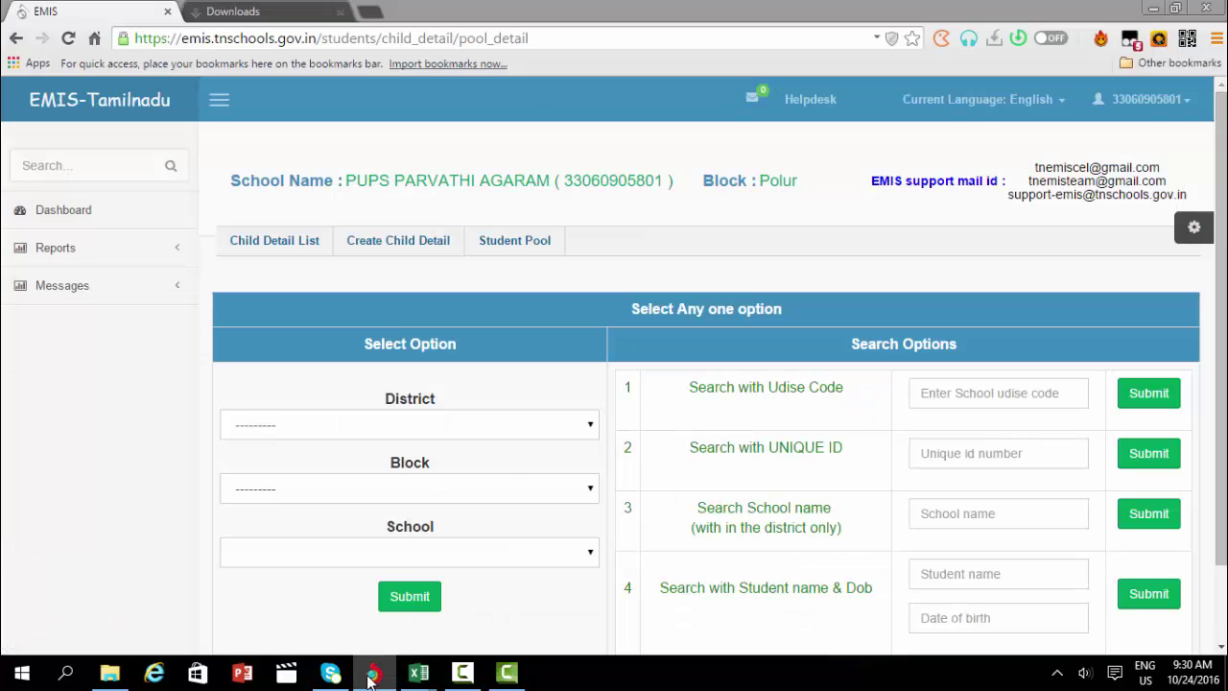
{"action": "left_click", "coordinate": [992, 515]}
{"action": "type", "text": "m"}
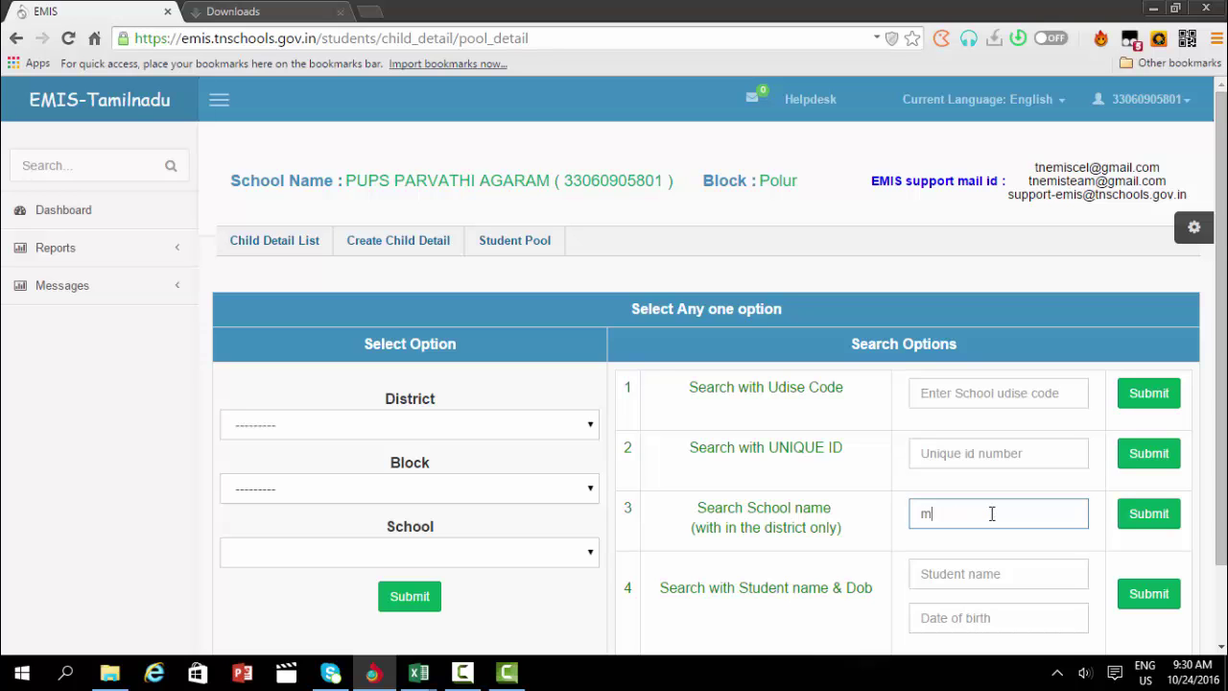
{"action": "type", "text": "ms"}
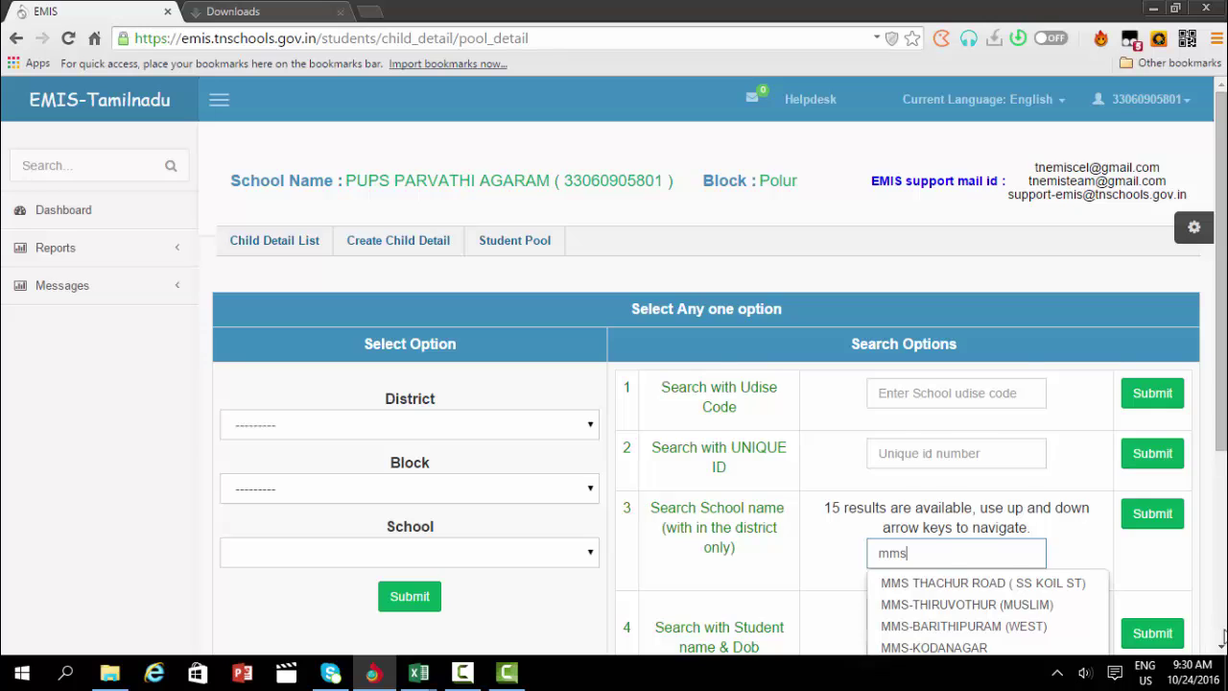
{"action": "scroll", "coordinate": [1221, 638], "scroll_direction": "down", "scroll_amount": 3}
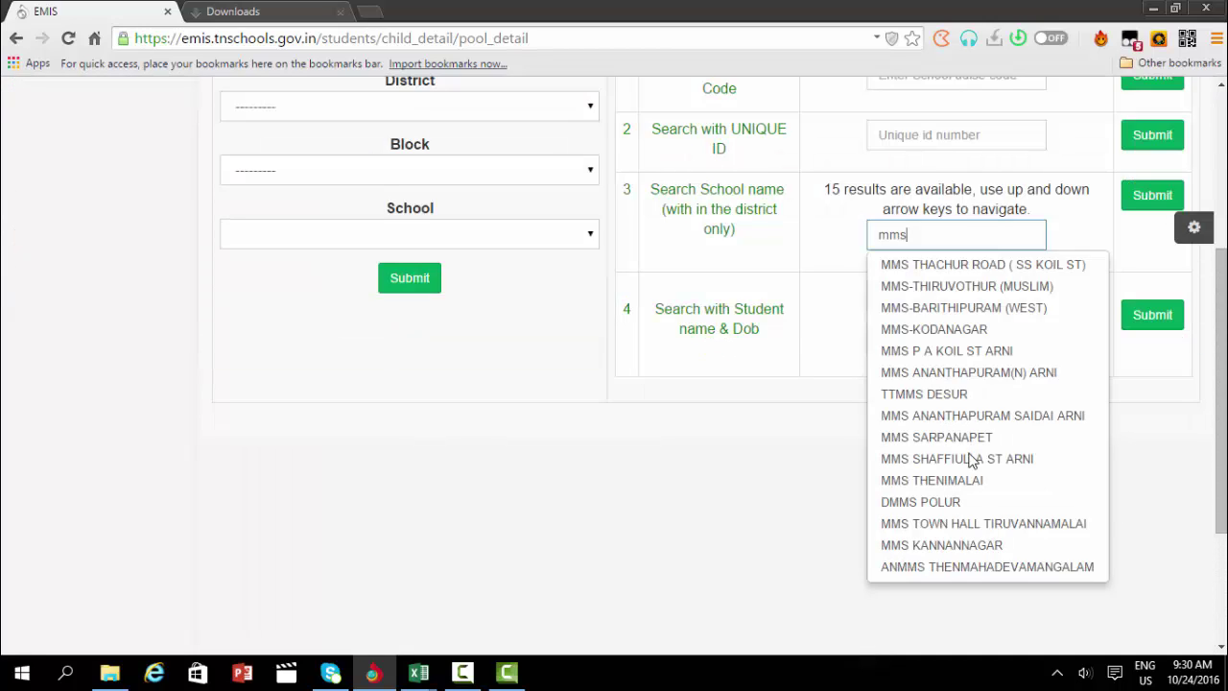
{"action": "left_click", "coordinate": [1000, 459]}
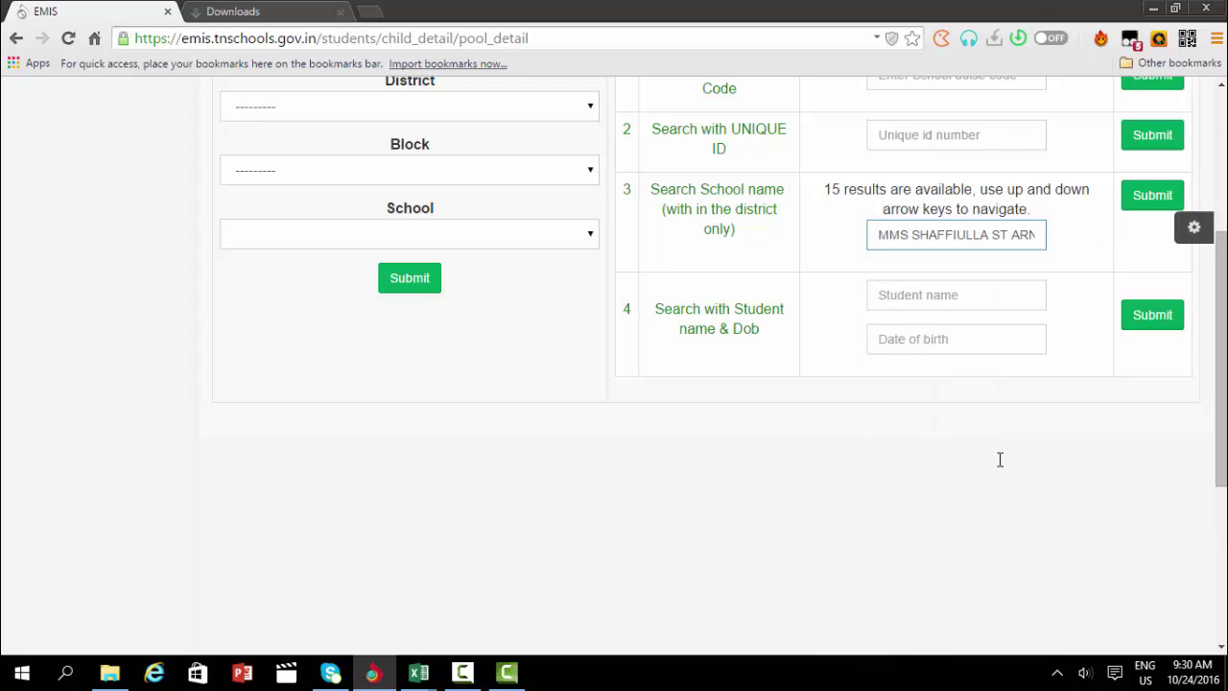
{"action": "left_click", "coordinate": [1150, 195]}
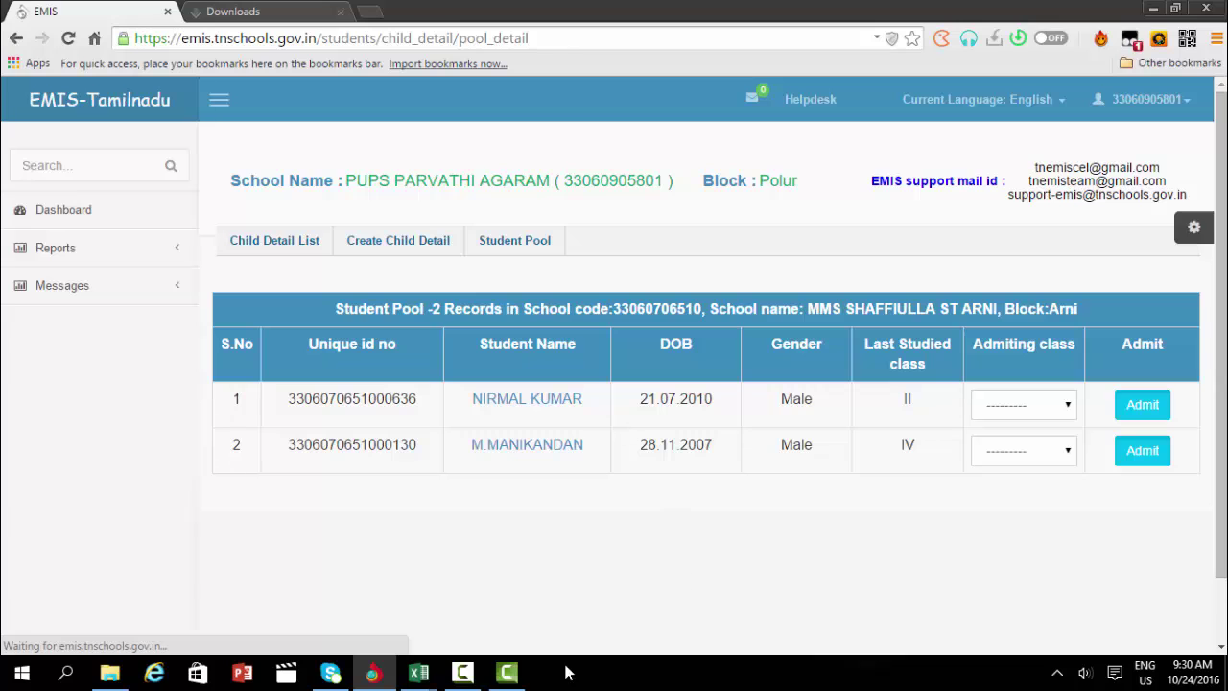
Step: Compare the last studied school of serial number 5 on FORMAT_3 with the school shown in the EMIS pool list
{"action": "right_click", "coordinate": [419, 672]}
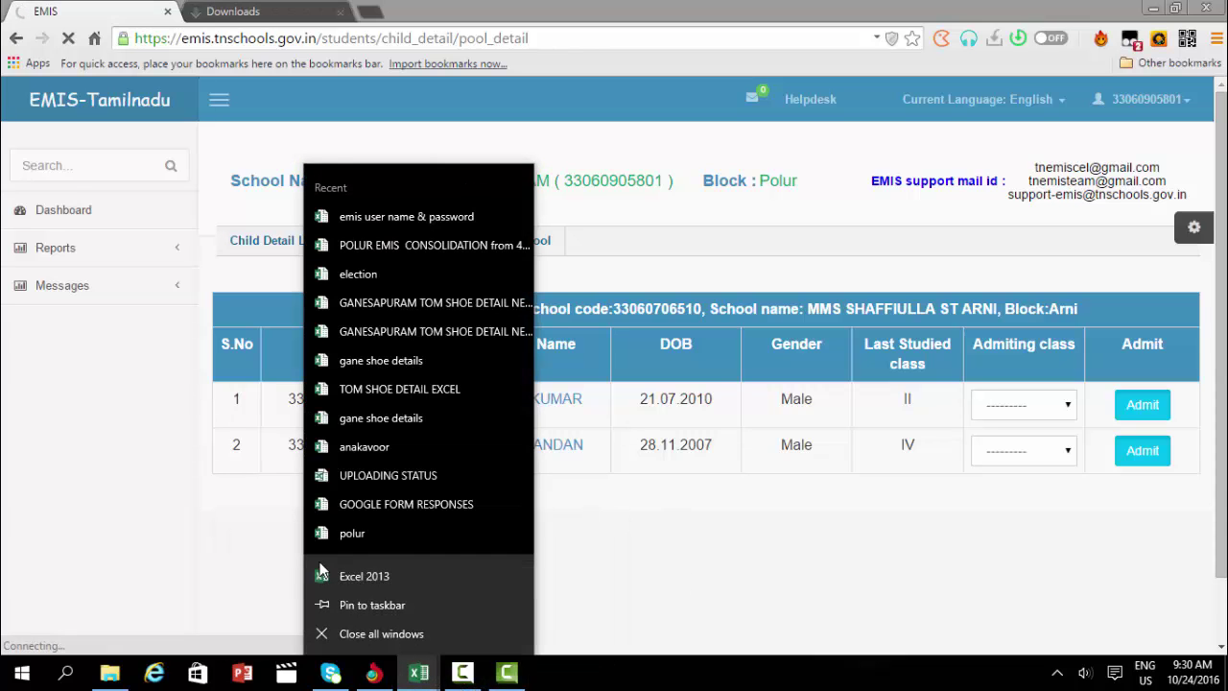
{"action": "left_click", "coordinate": [427, 676]}
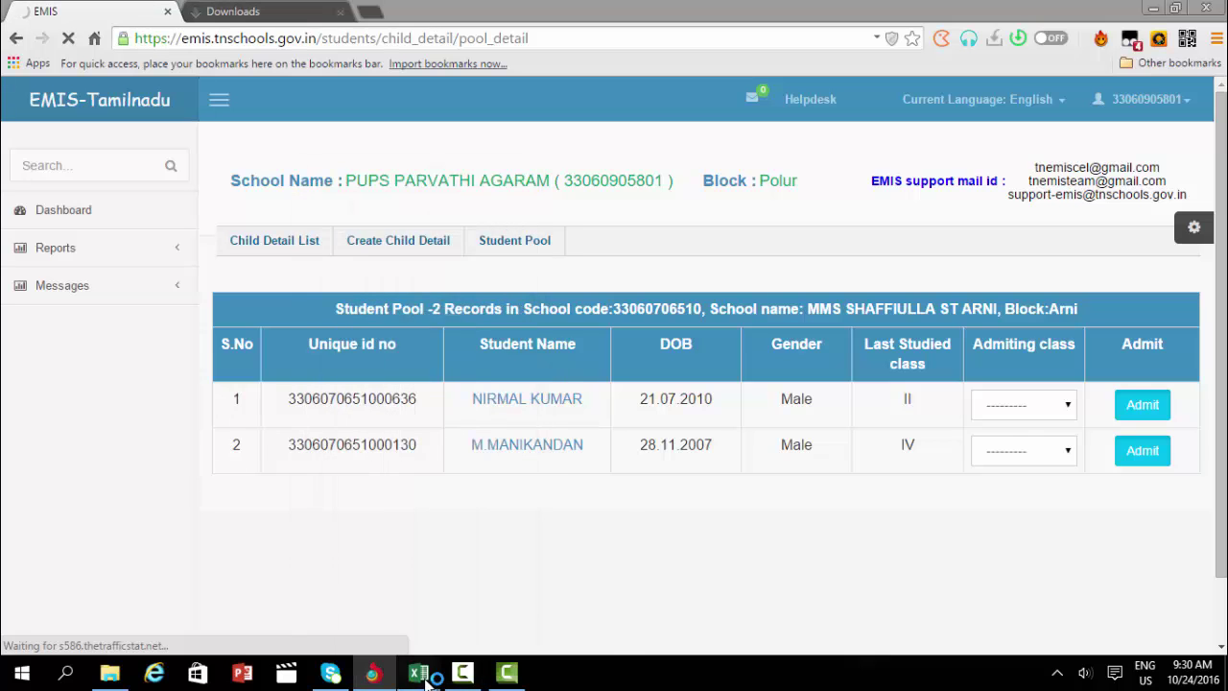
{"action": "mouse_move", "coordinate": [418, 672]}
{"action": "left_click", "coordinate": [350, 595]}
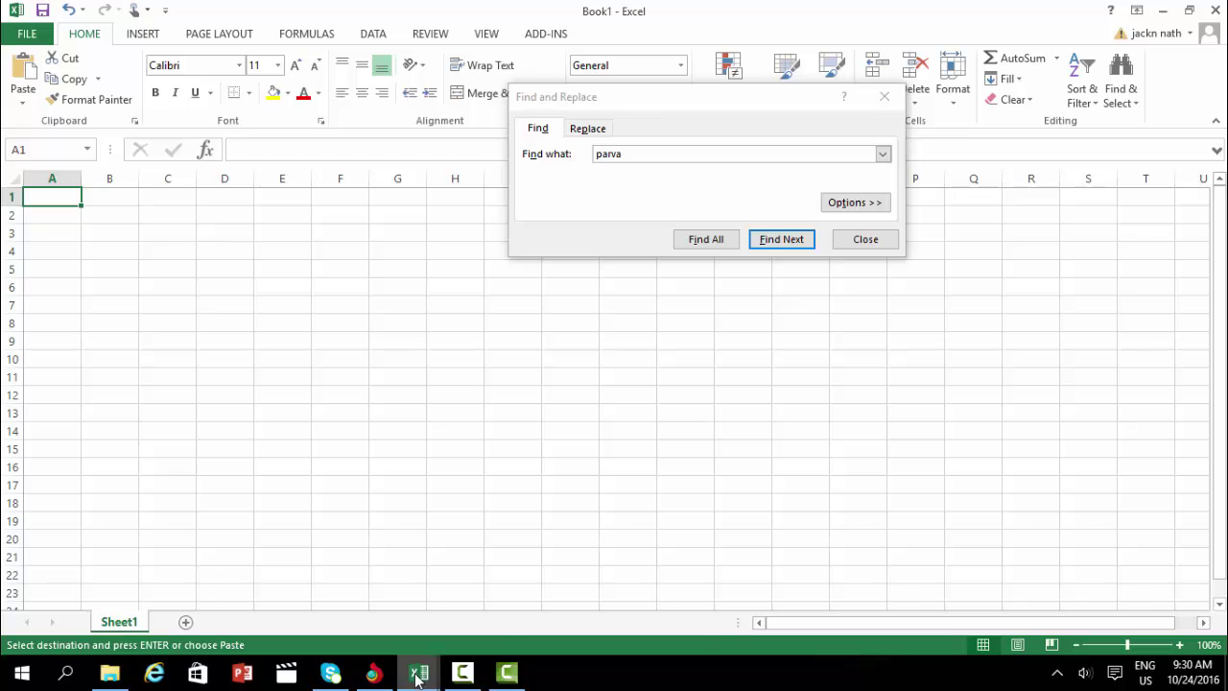
{"action": "mouse_move", "coordinate": [418, 672]}
{"action": "left_click", "coordinate": [245, 599]}
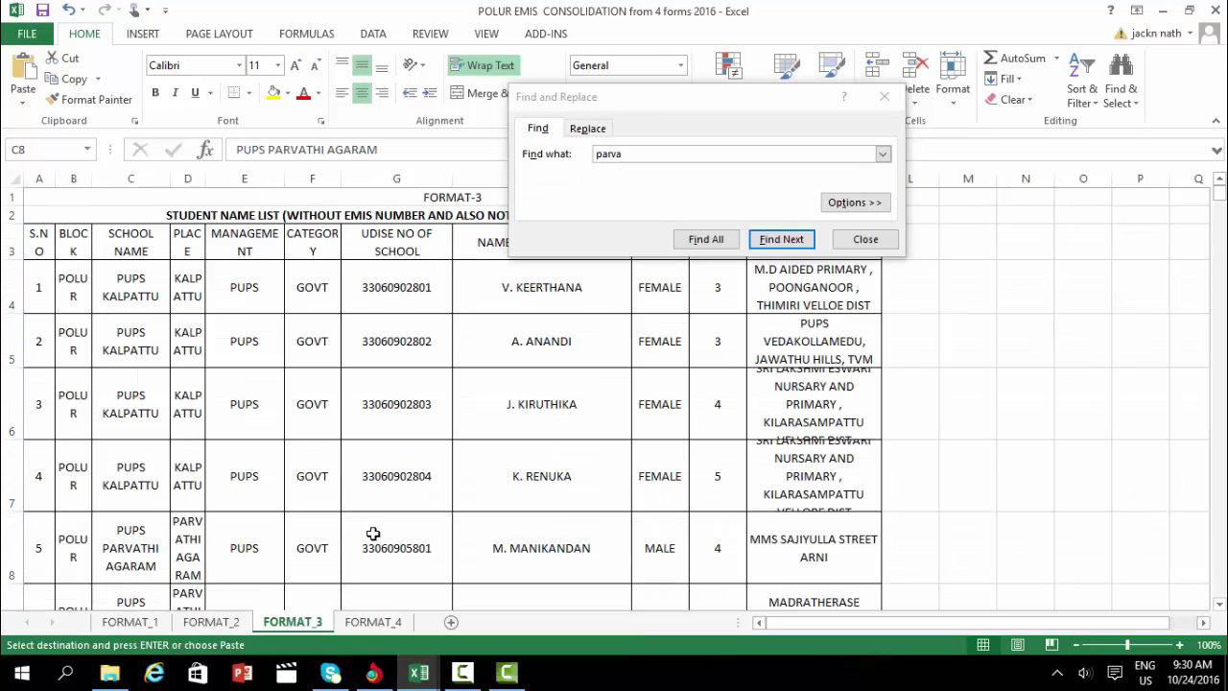
{"action": "left_click", "coordinate": [804, 545]}
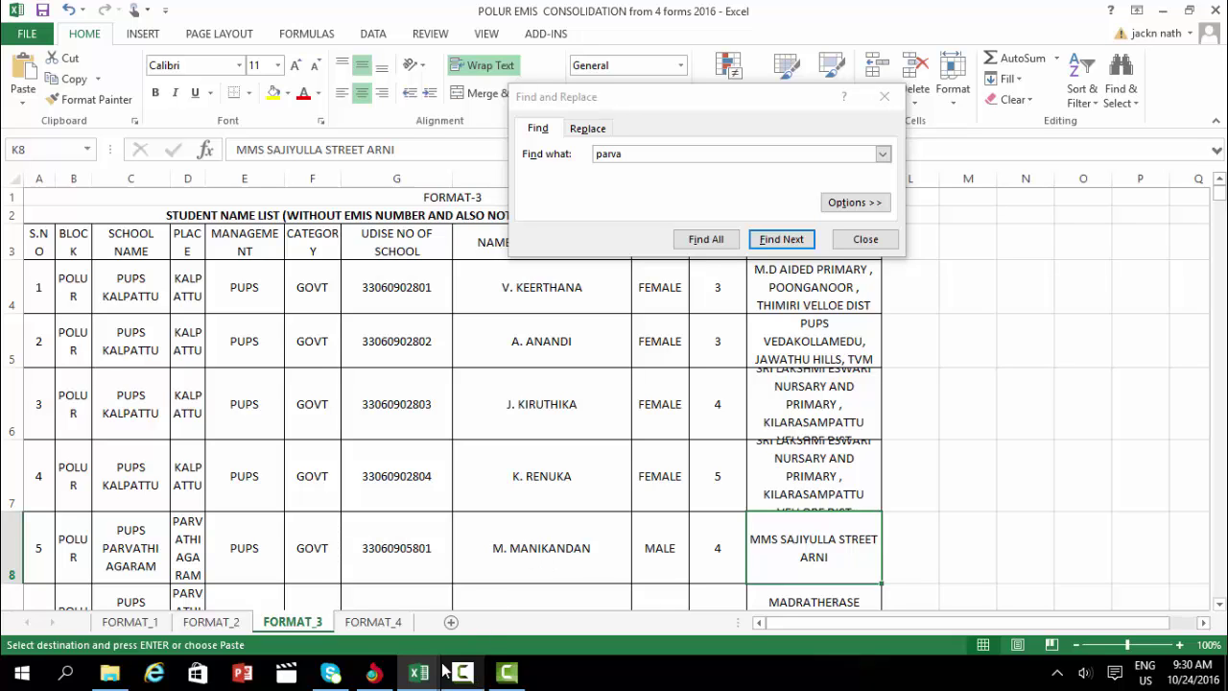
{"action": "left_click", "coordinate": [380, 678]}
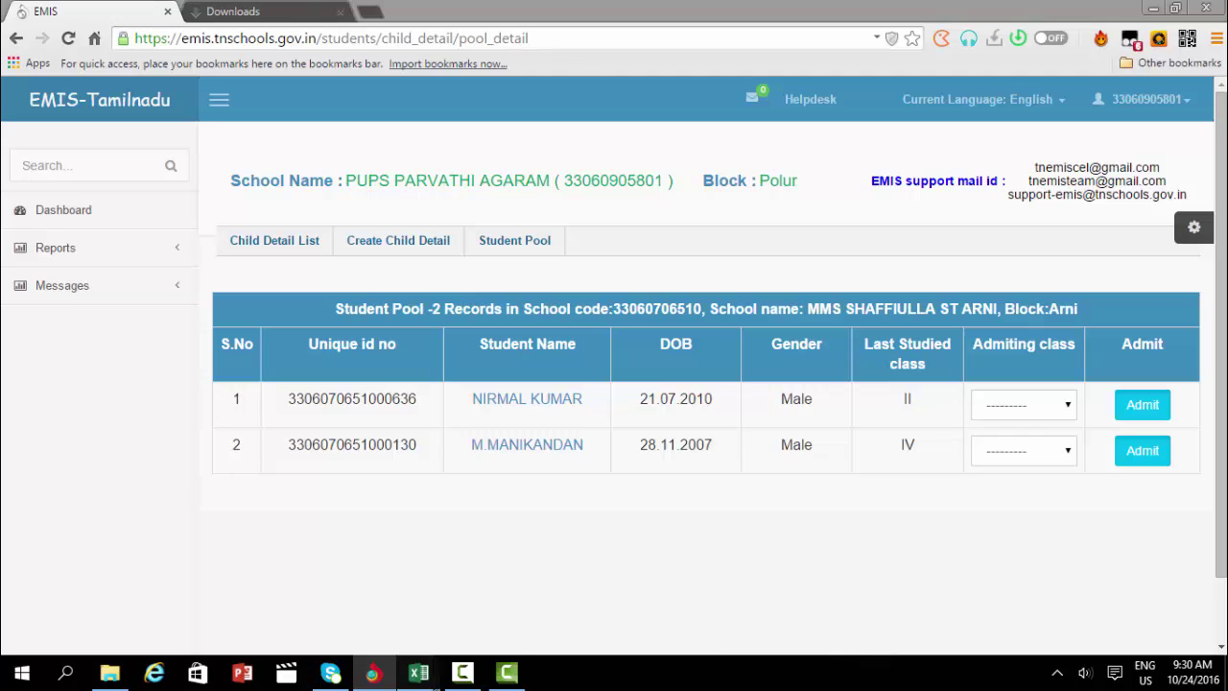
Step: Recheck the student name and class of serial number 5 on the FORMAT_3 sheet
{"action": "right_click", "coordinate": [418, 673]}
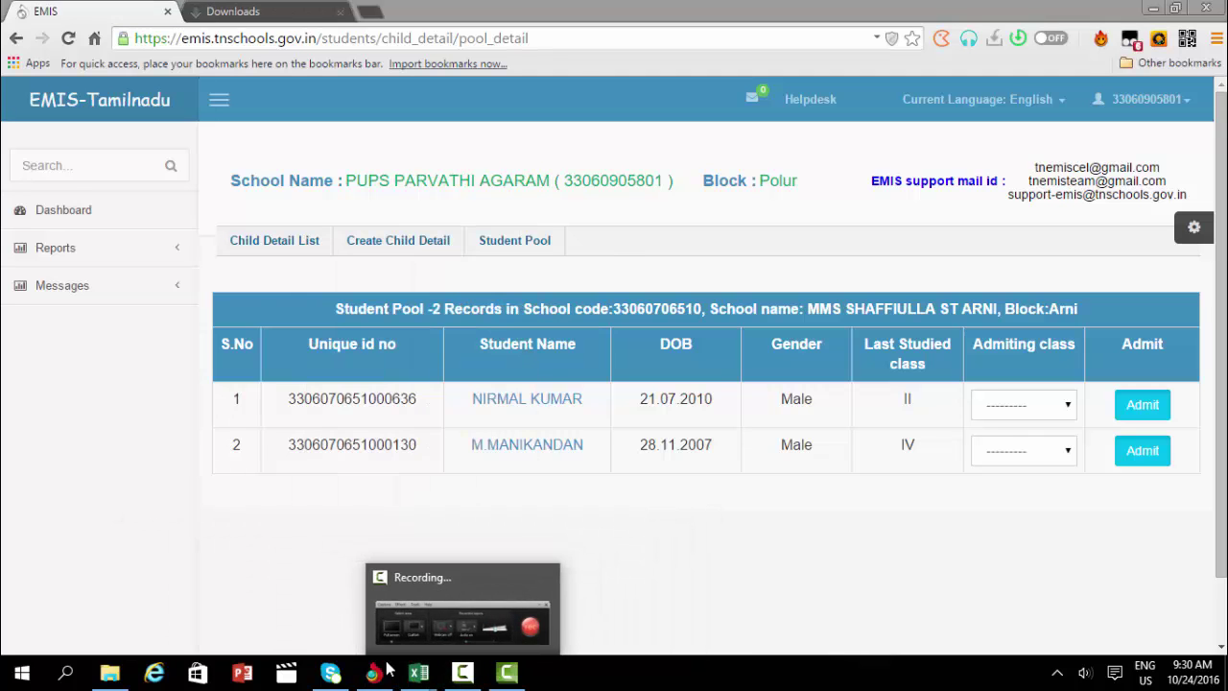
{"action": "mouse_move", "coordinate": [420, 680]}
{"action": "left_click", "coordinate": [282, 619]}
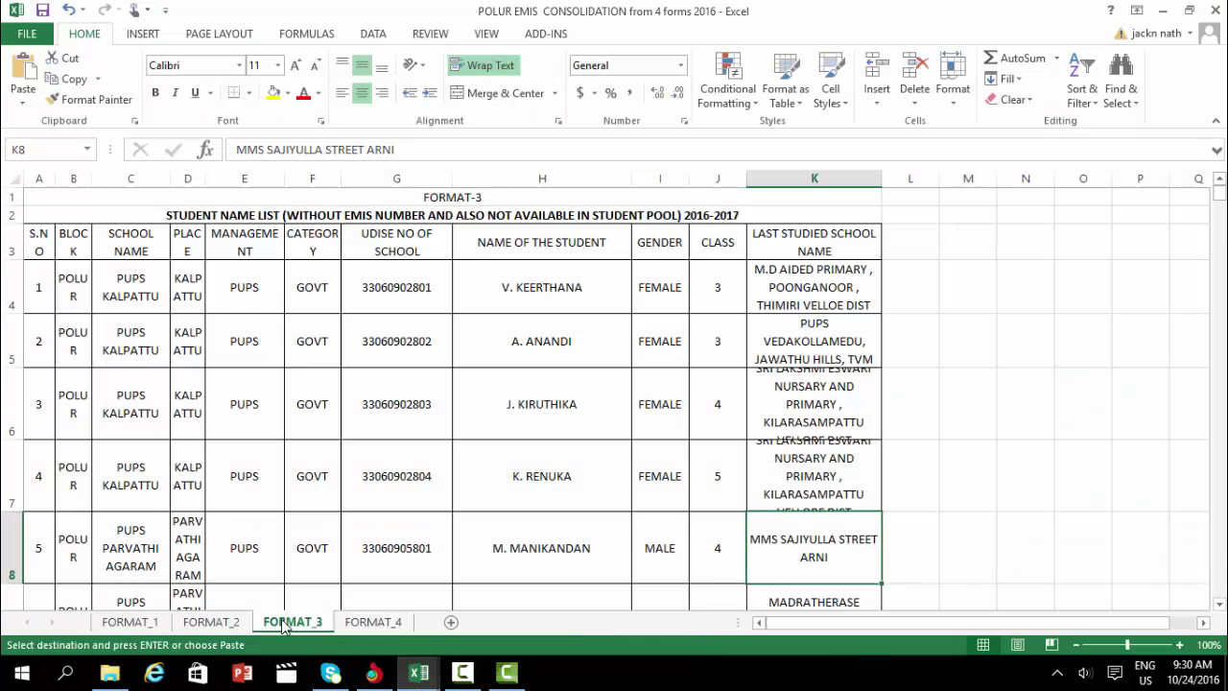
{"action": "key", "text": "ctrl+f"}
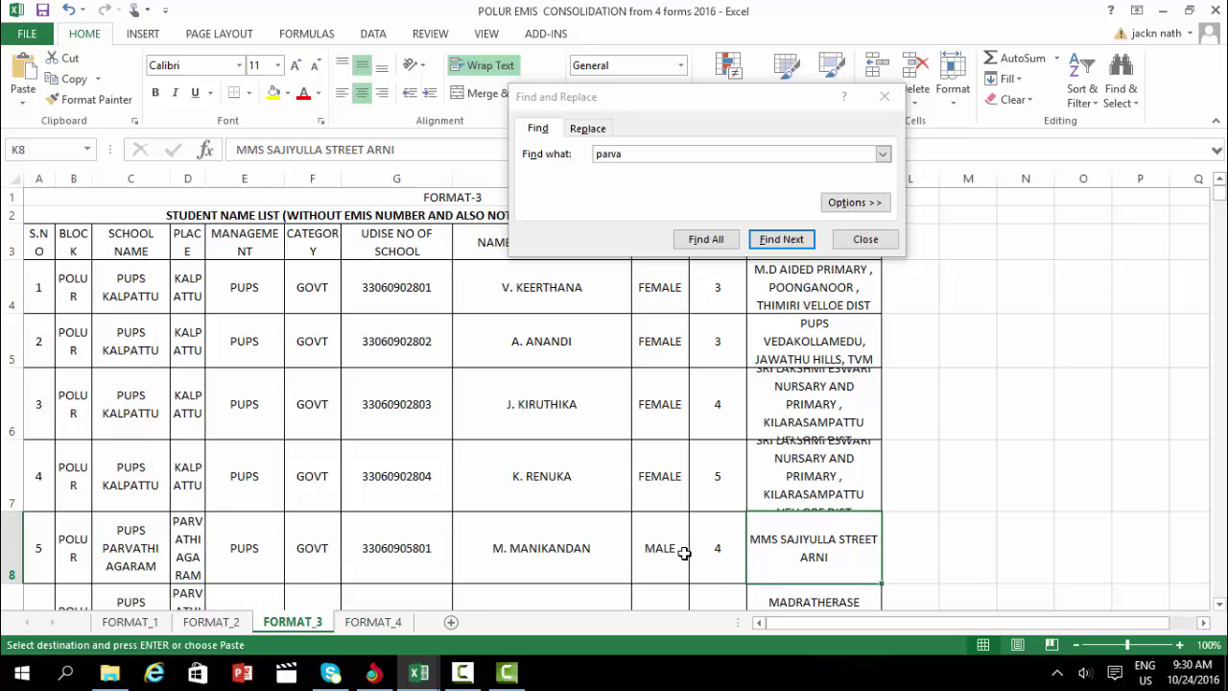
{"action": "mouse_move", "coordinate": [419, 673]}
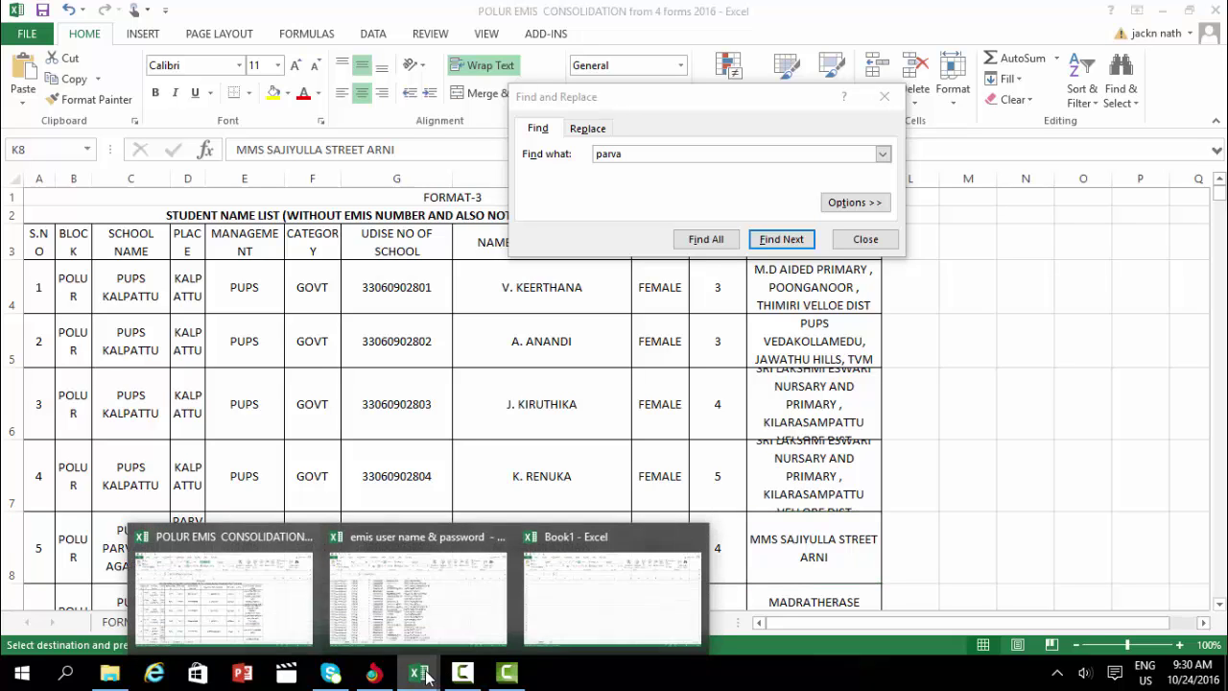
{"action": "left_click", "coordinate": [266, 597]}
Step: Admit the second student in the MMS SHAFFIULLA ST ARNI pool list to class IV in EMIS and return to the dashboard
{"action": "left_click", "coordinate": [373, 673]}
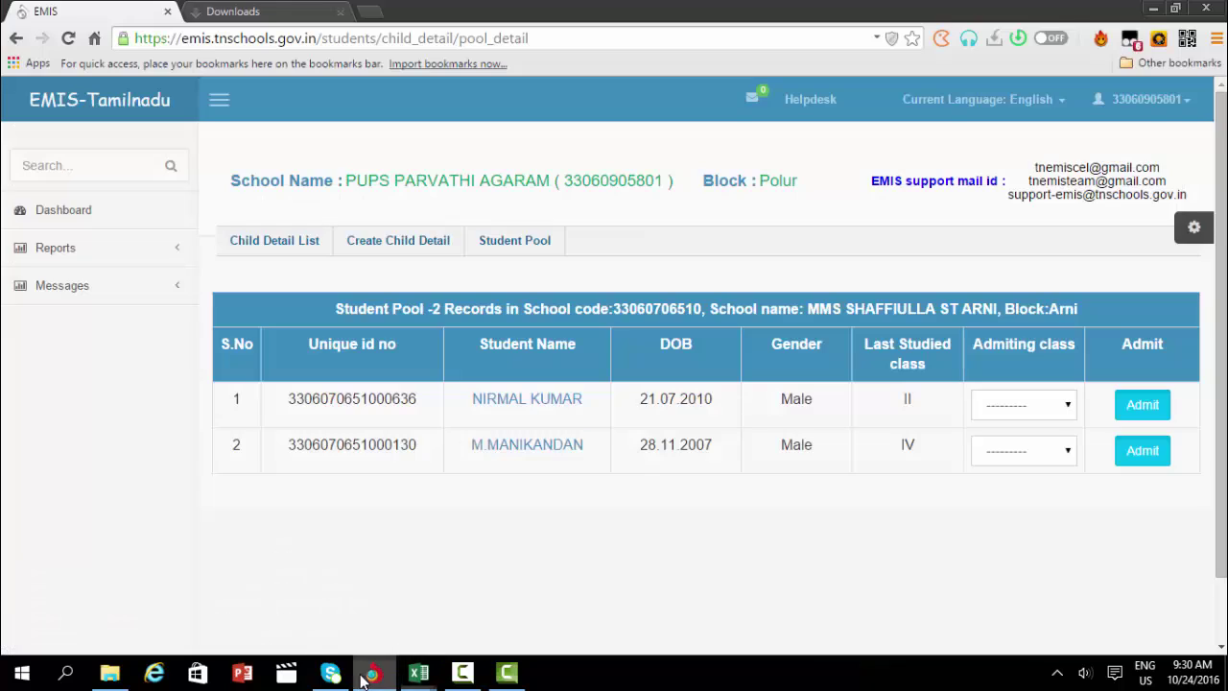
{"action": "left_click", "coordinate": [1021, 459]}
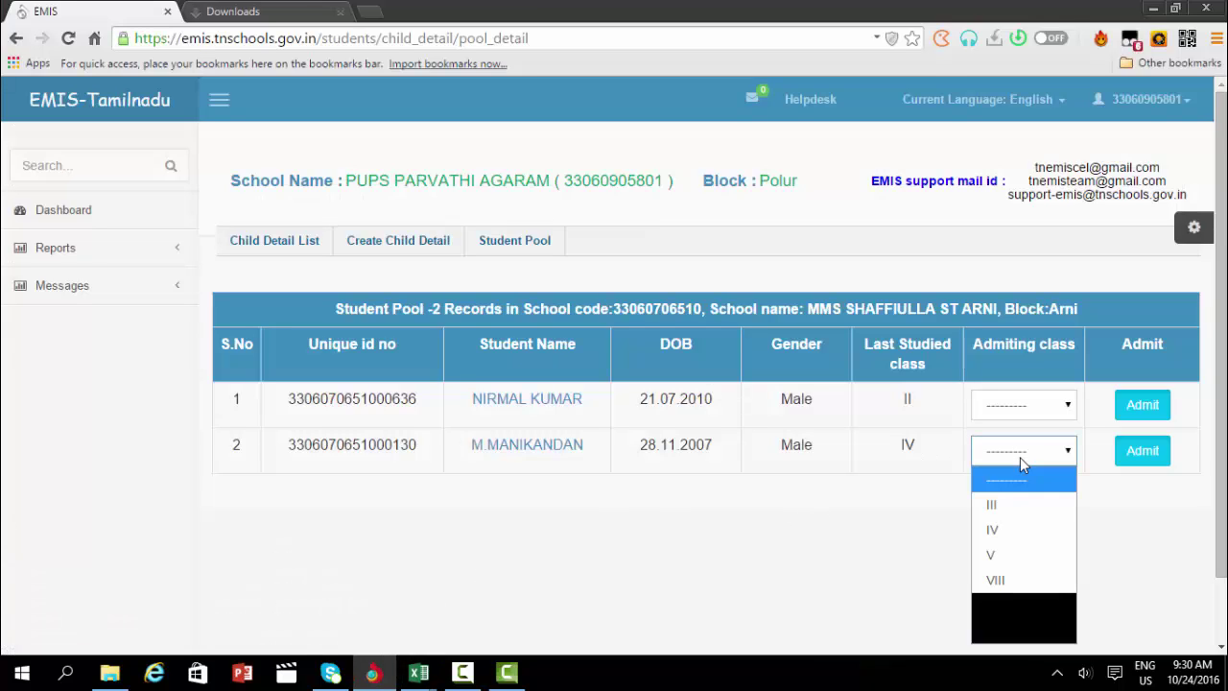
{"action": "left_click", "coordinate": [1004, 533]}
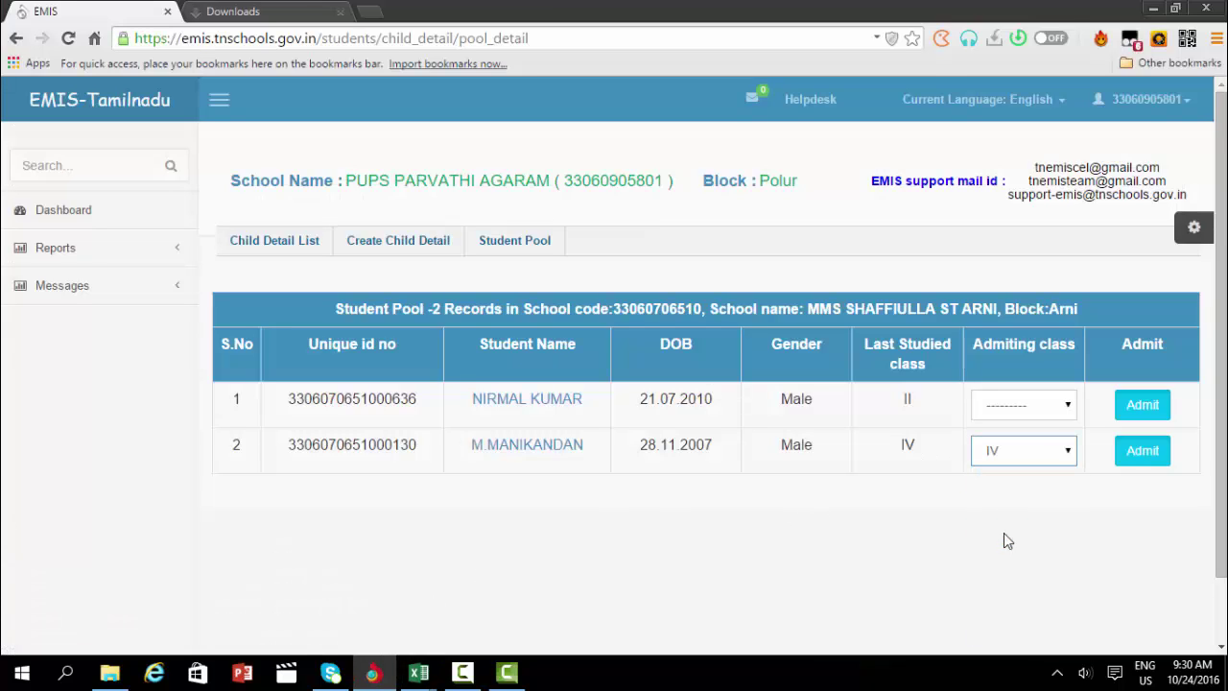
{"action": "left_click", "coordinate": [1142, 453]}
{"action": "left_click", "coordinate": [1140, 459]}
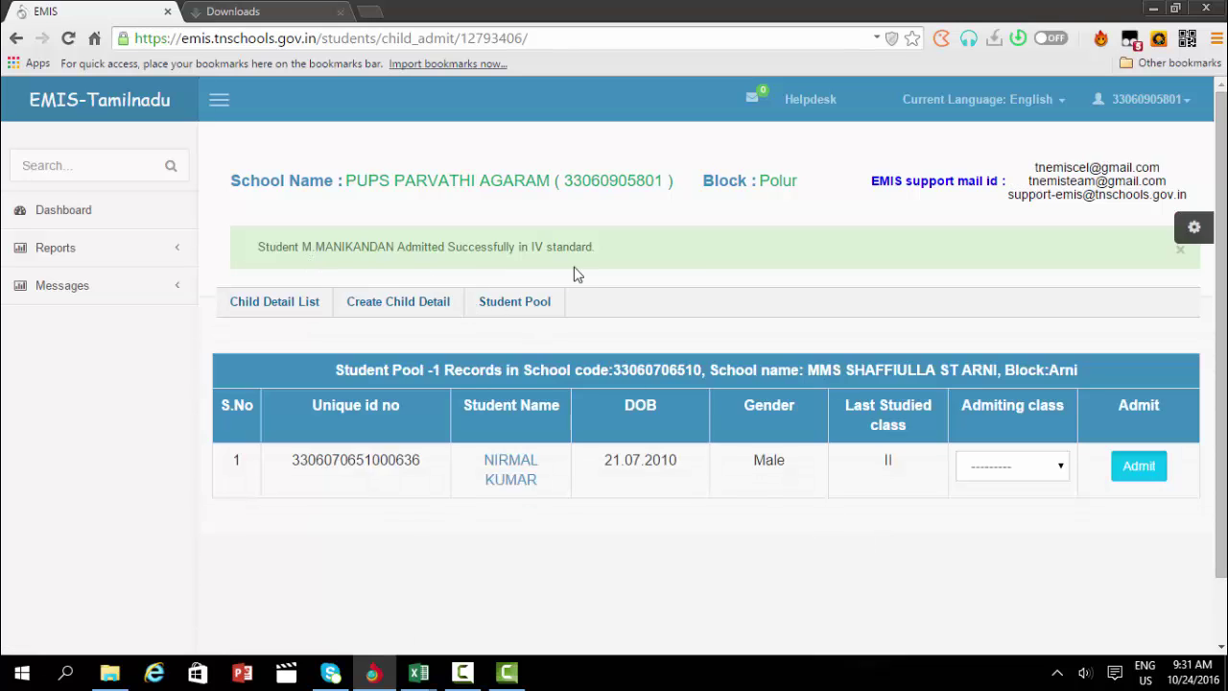
{"action": "left_click", "coordinate": [84, 213]}
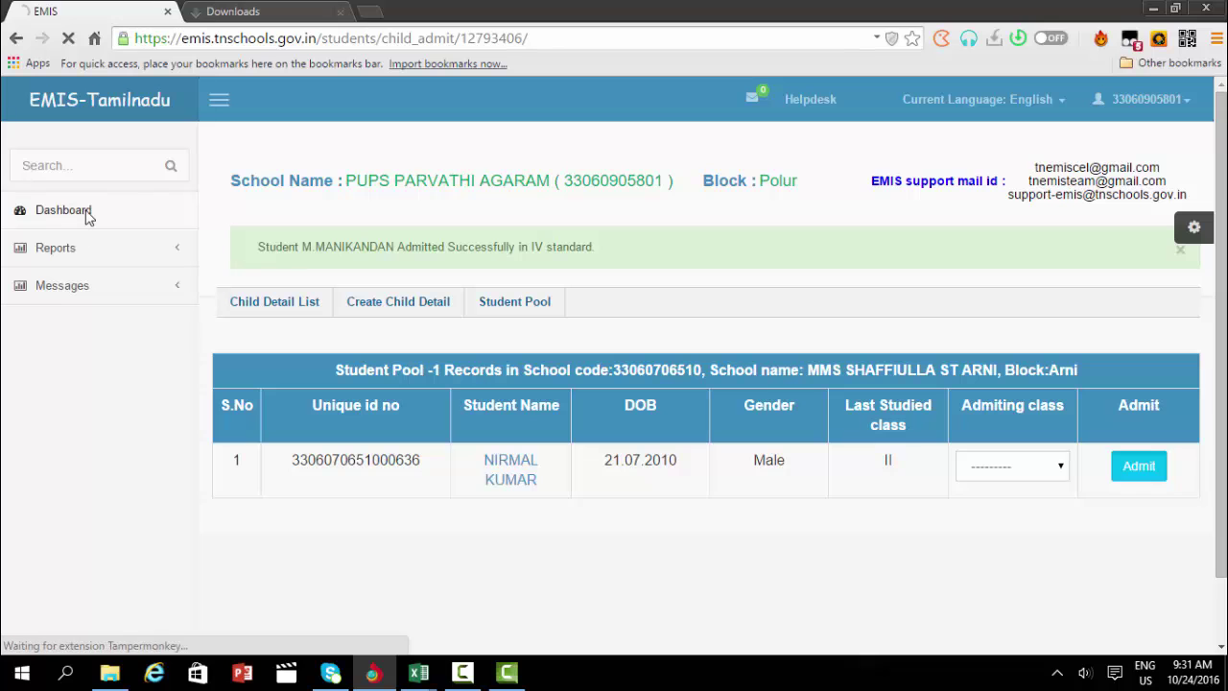
Step: Check the student name and class of serial number 5 on FORMAT_3 against the admission, and return to EMIS
{"action": "mouse_move", "coordinate": [419, 673]}
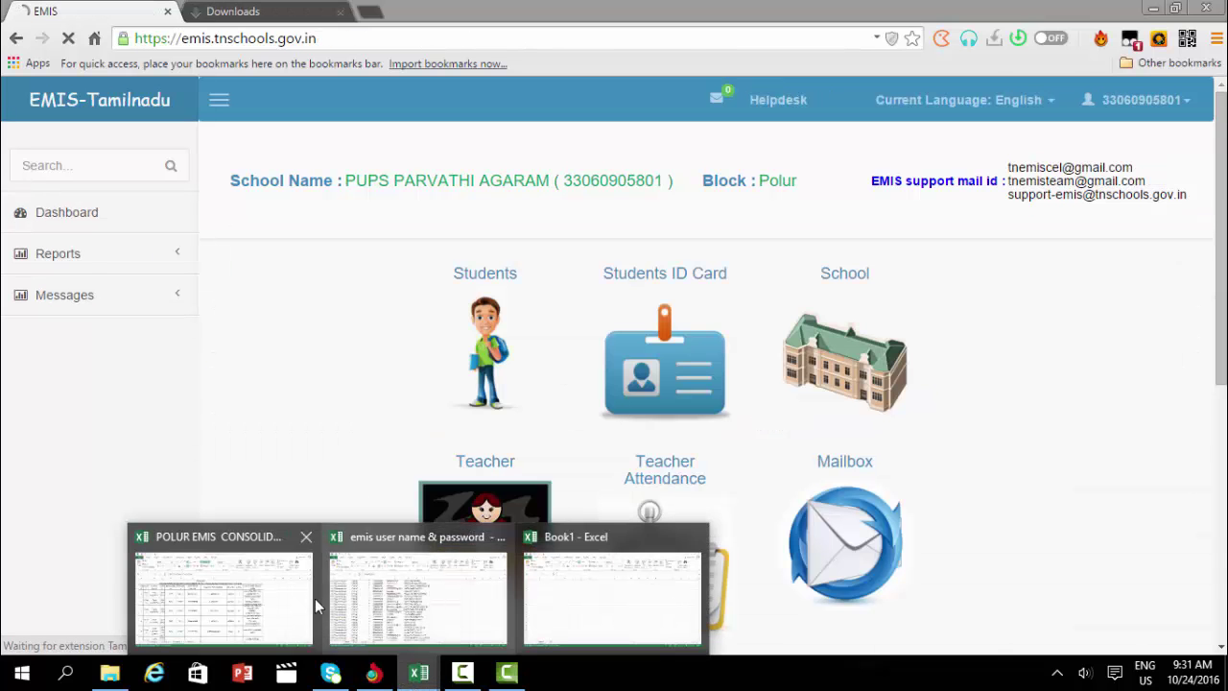
{"action": "left_click", "coordinate": [255, 604]}
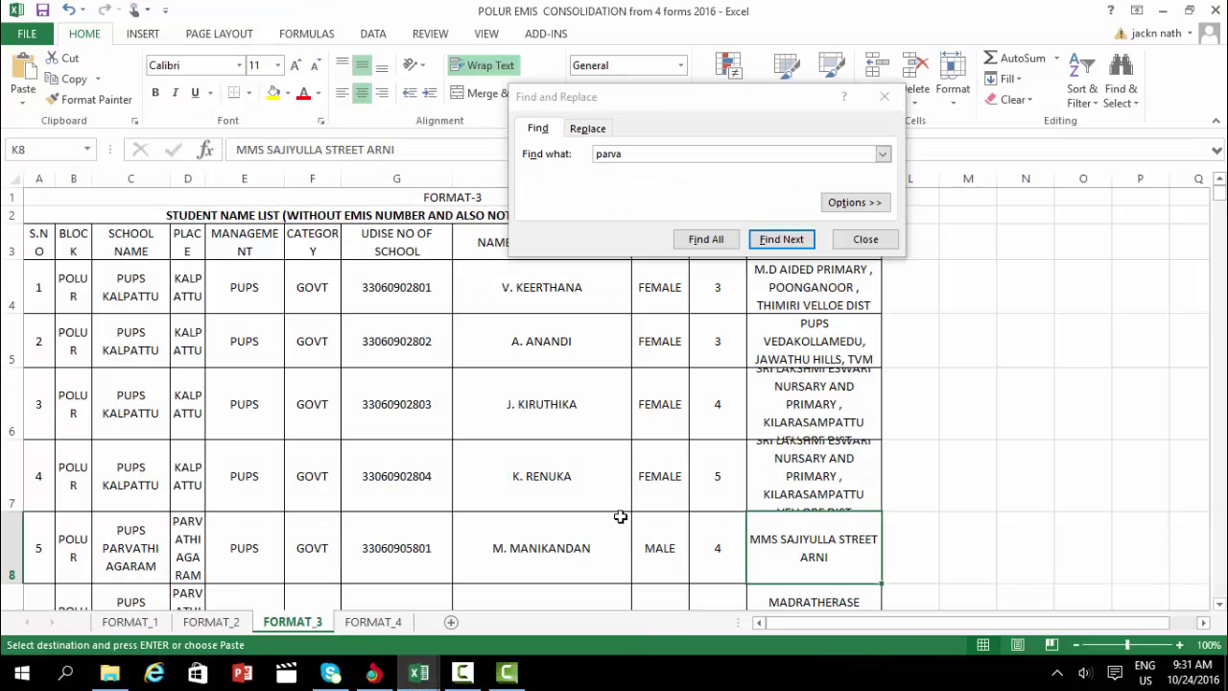
{"action": "left_click", "coordinate": [554, 550]}
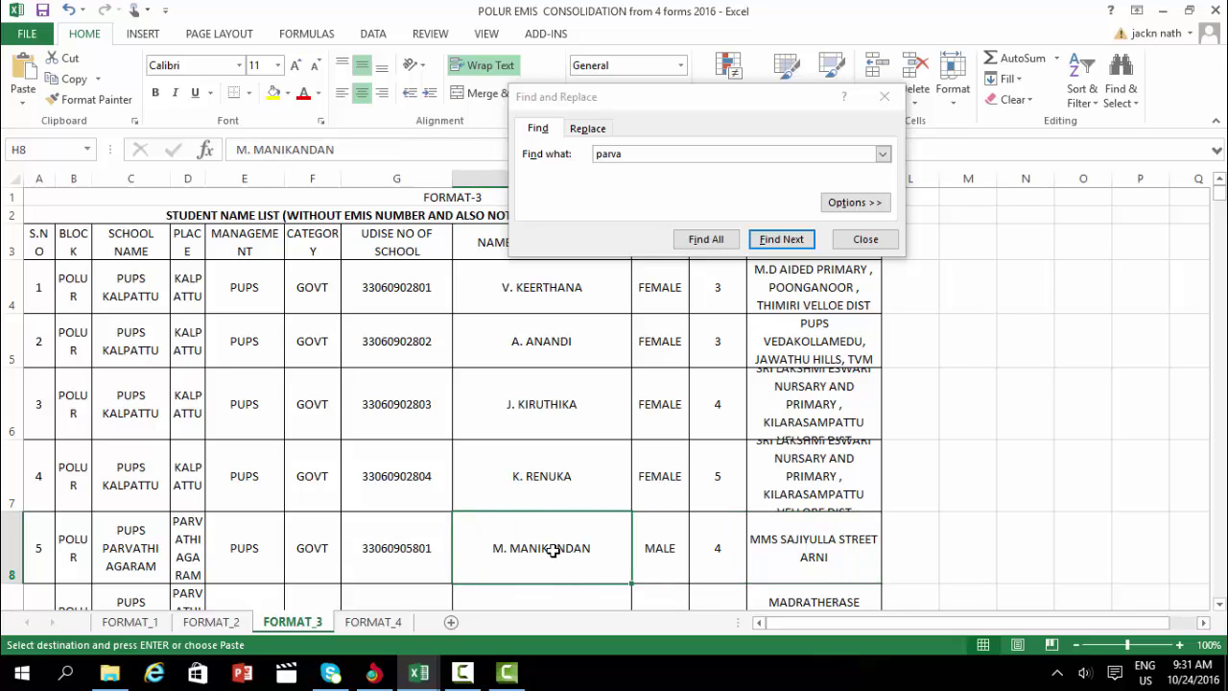
{"action": "left_click", "coordinate": [730, 569]}
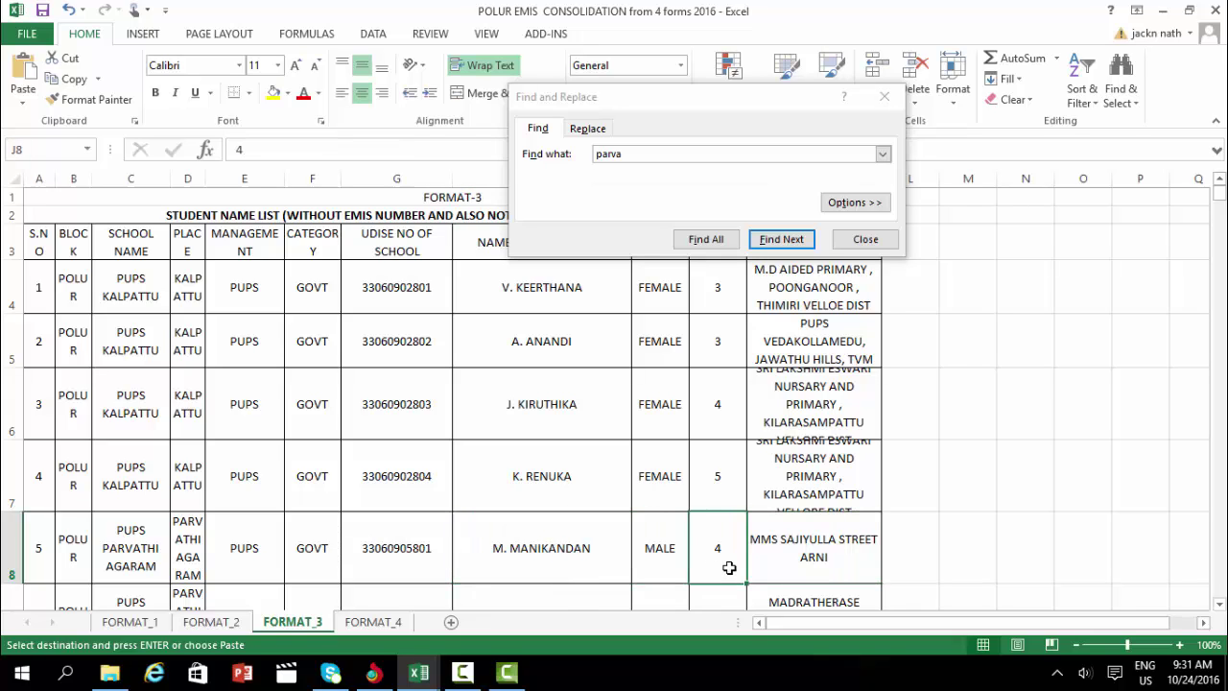
{"action": "right_click", "coordinate": [414, 677]}
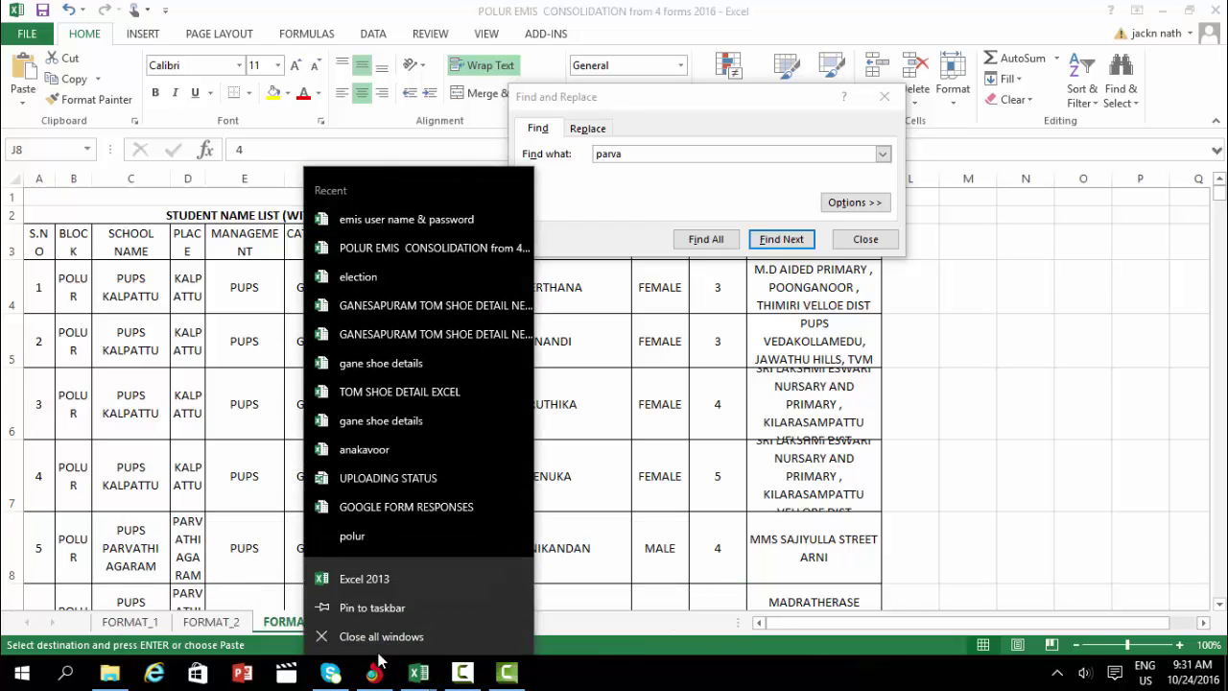
{"action": "left_click", "coordinate": [373, 675]}
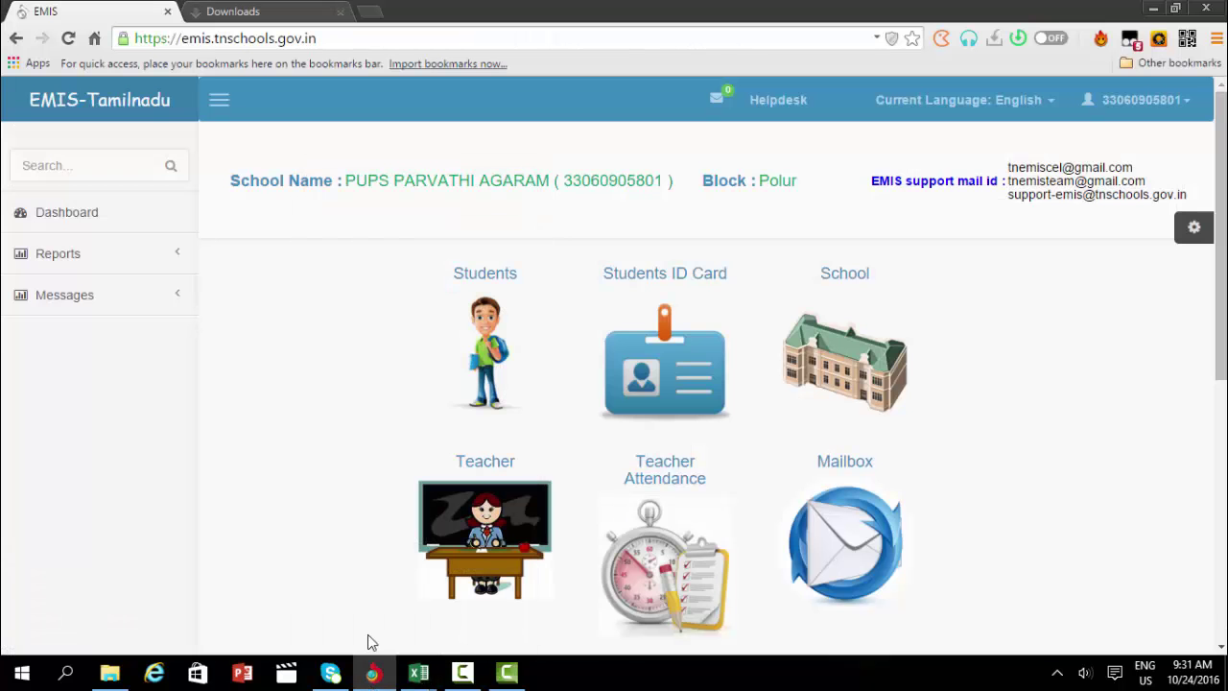
Step: Open the Student Pool and set the district to Tiruvannamalai and the block to 330609 Polur block
{"action": "left_click", "coordinate": [485, 351]}
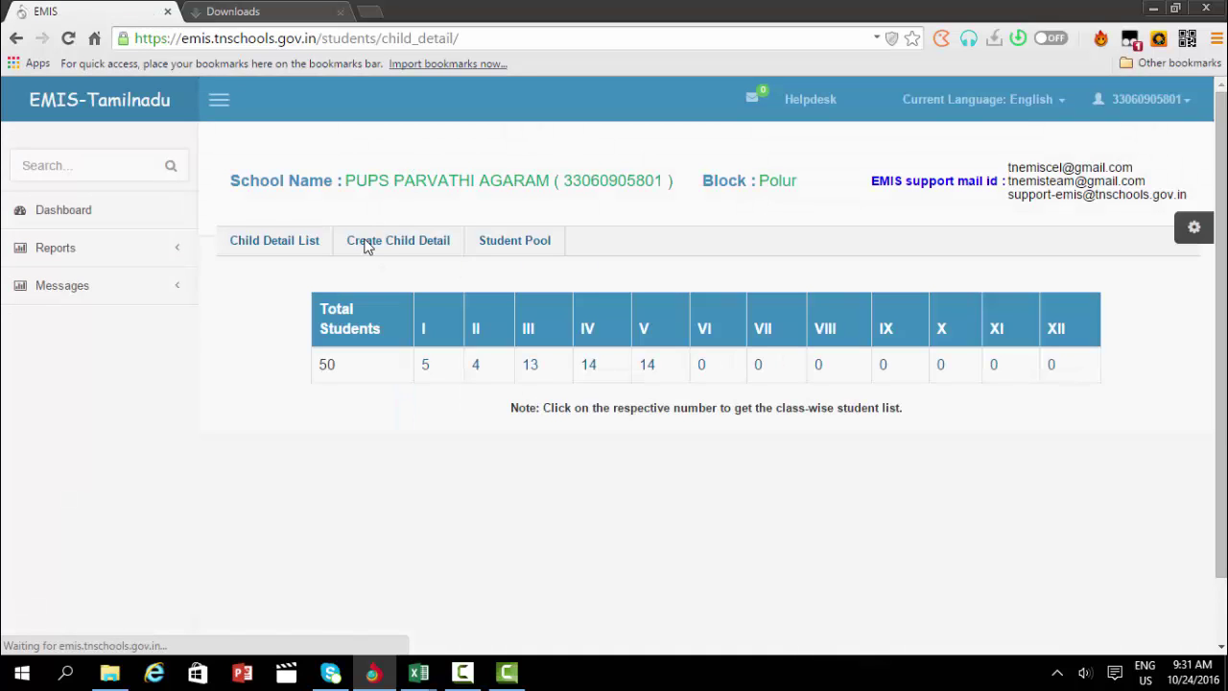
{"action": "left_click", "coordinate": [526, 240]}
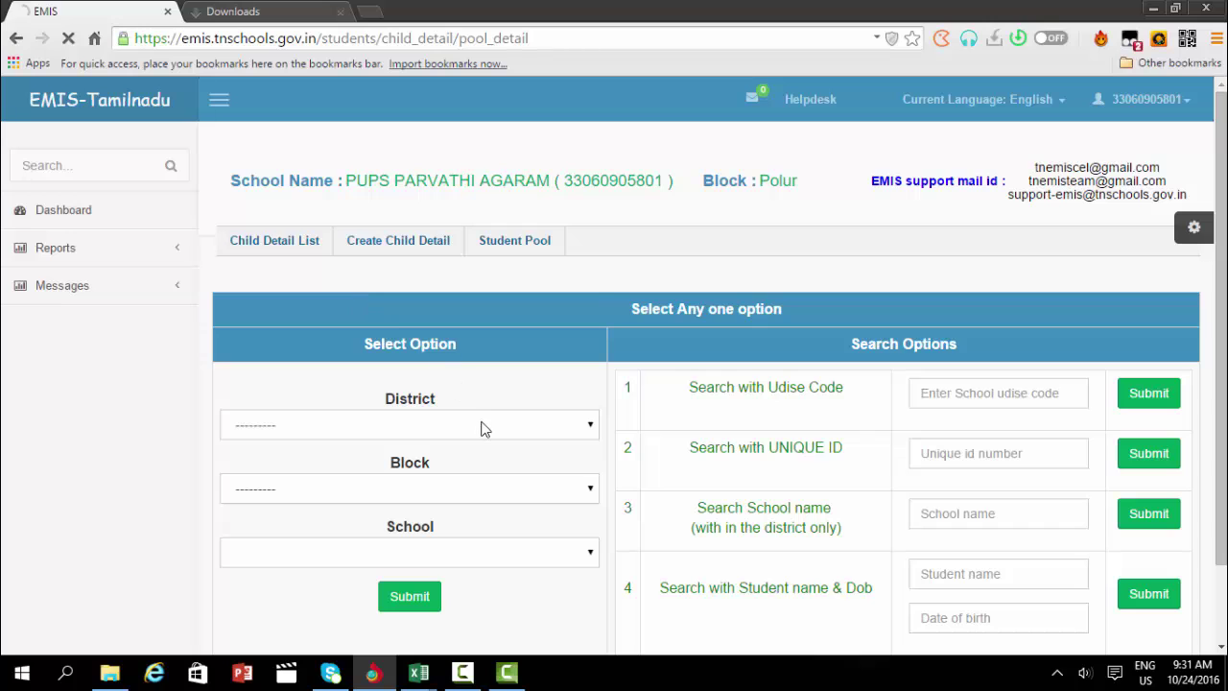
{"action": "left_click", "coordinate": [481, 425]}
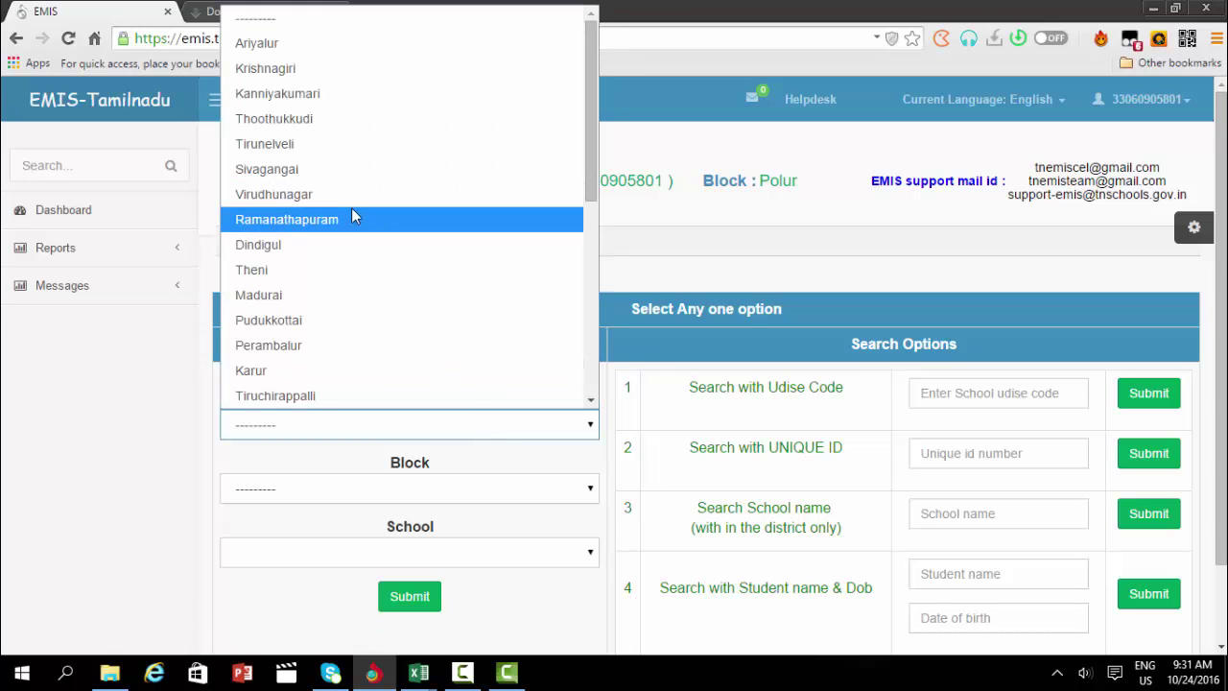
{"action": "type", "text": "th"}
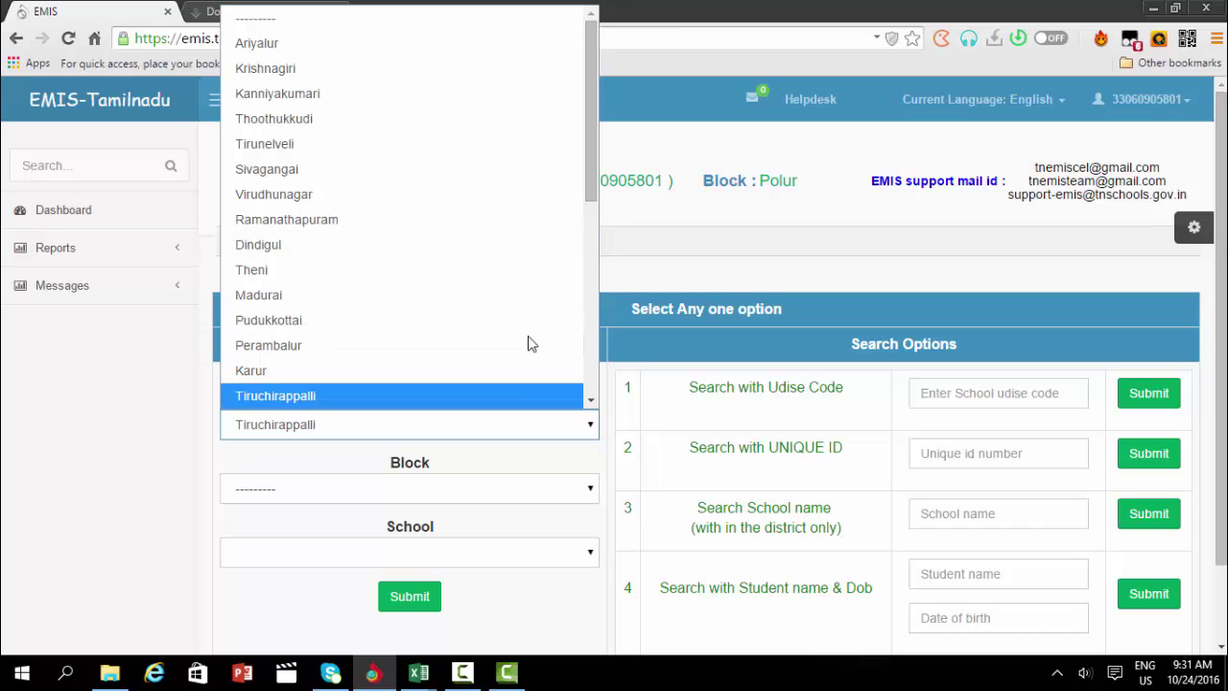
{"action": "left_click", "coordinate": [590, 385]}
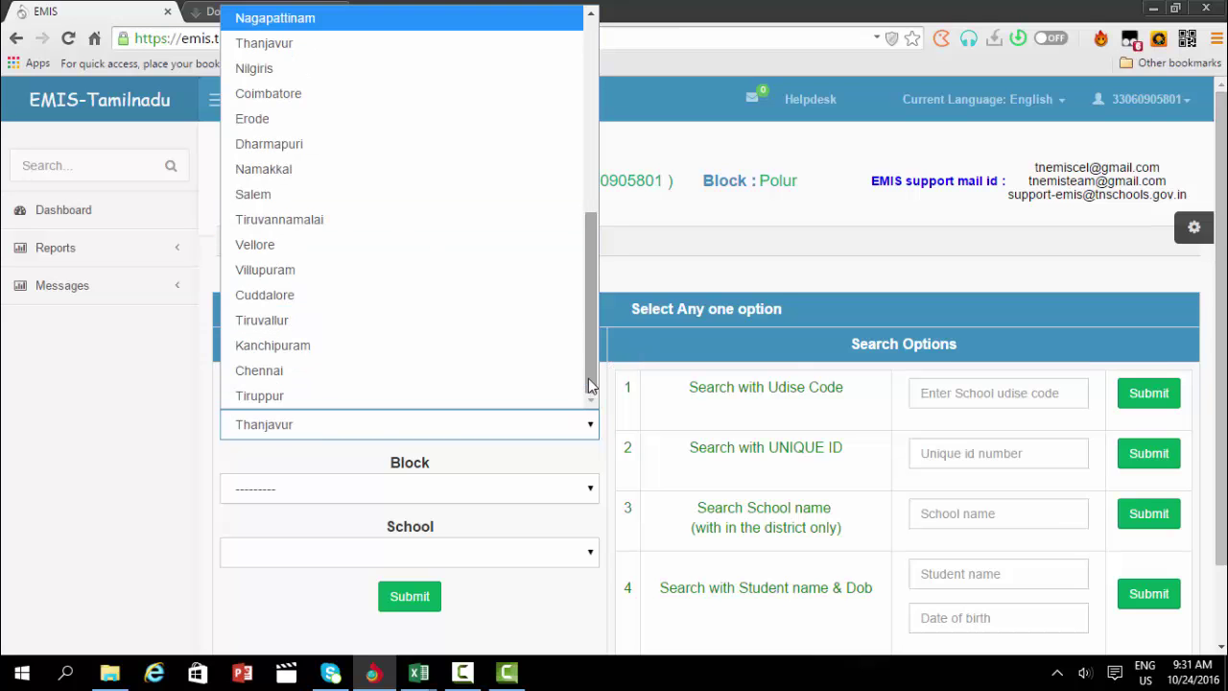
{"action": "left_click", "coordinate": [385, 219]}
{"action": "left_click", "coordinate": [460, 491]}
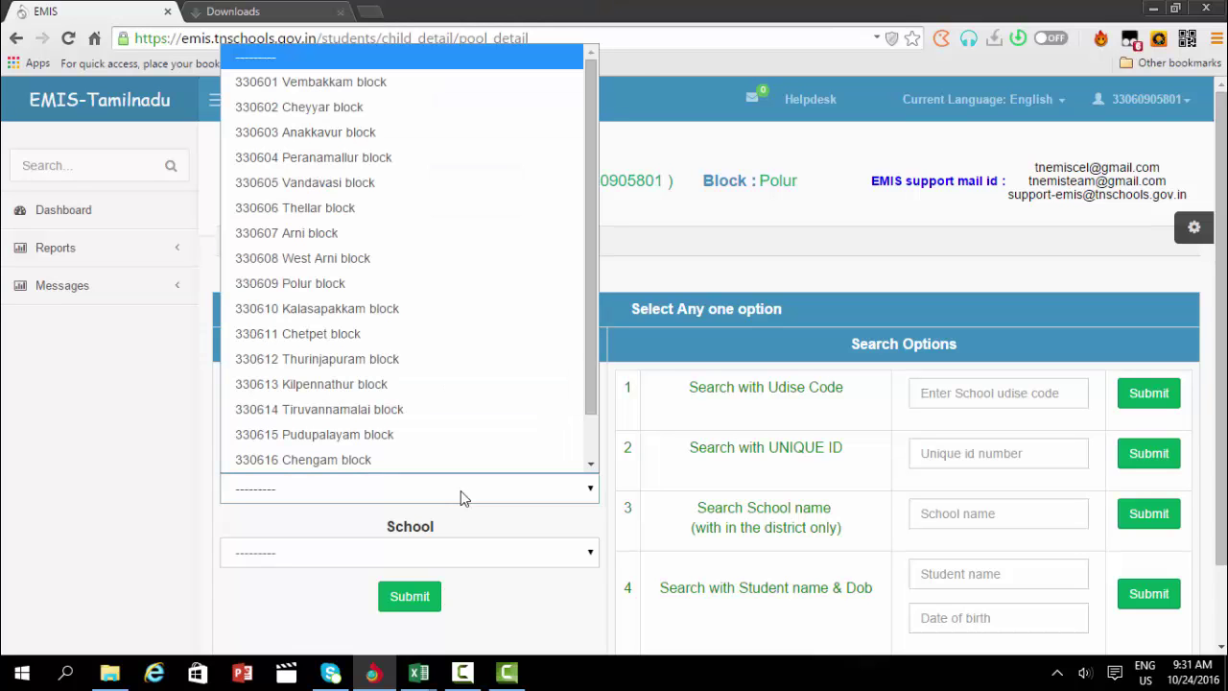
{"action": "left_click", "coordinate": [371, 283]}
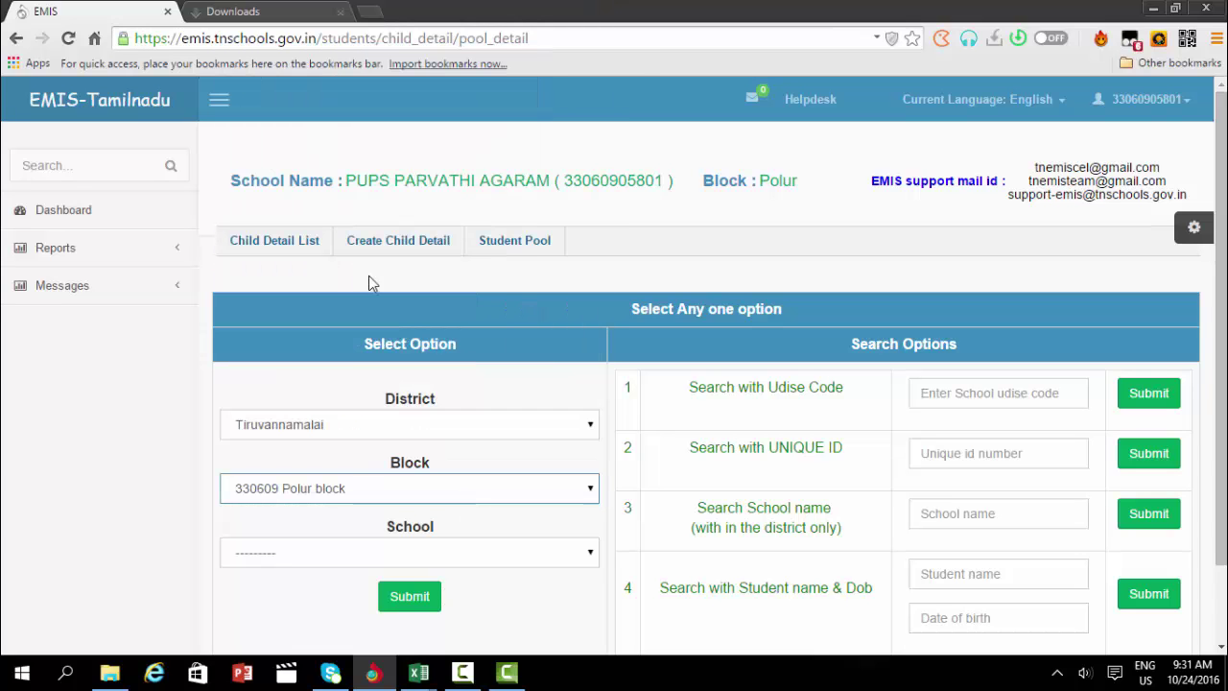
Step: Choose PUPS PARVATHI AGARAM as the school and submit it to list its pool students
{"action": "left_click", "coordinate": [439, 562]}
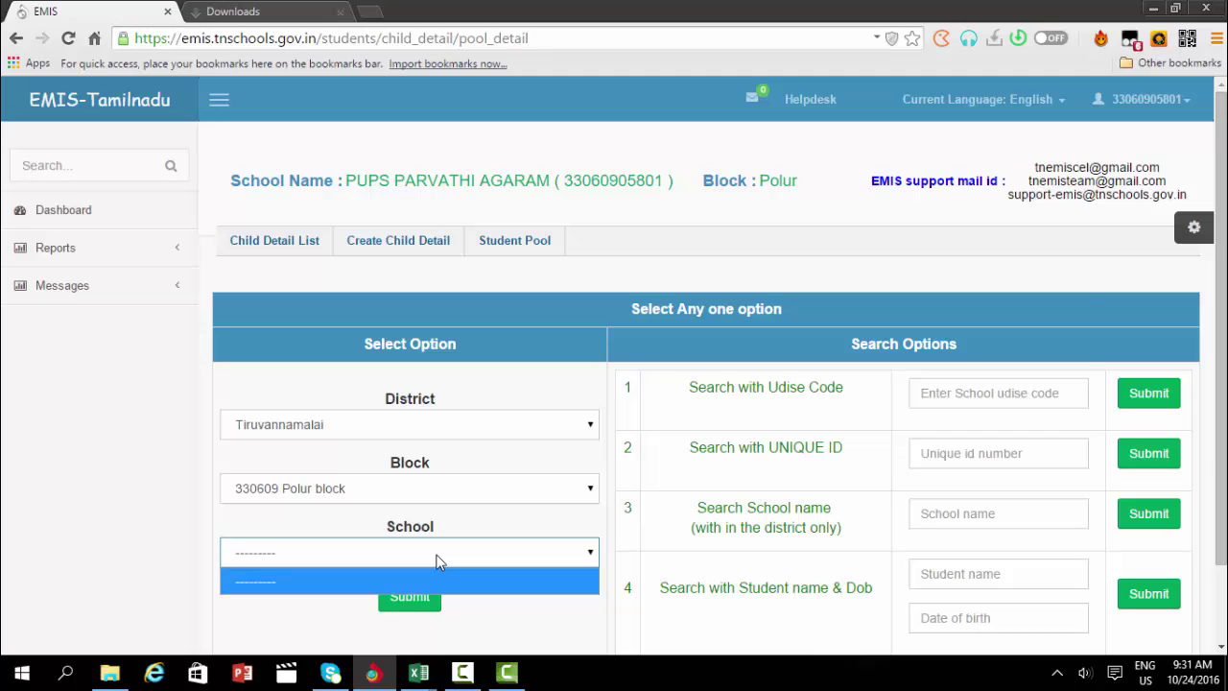
{"action": "left_click", "coordinate": [437, 562]}
{"action": "left_click", "coordinate": [441, 552]}
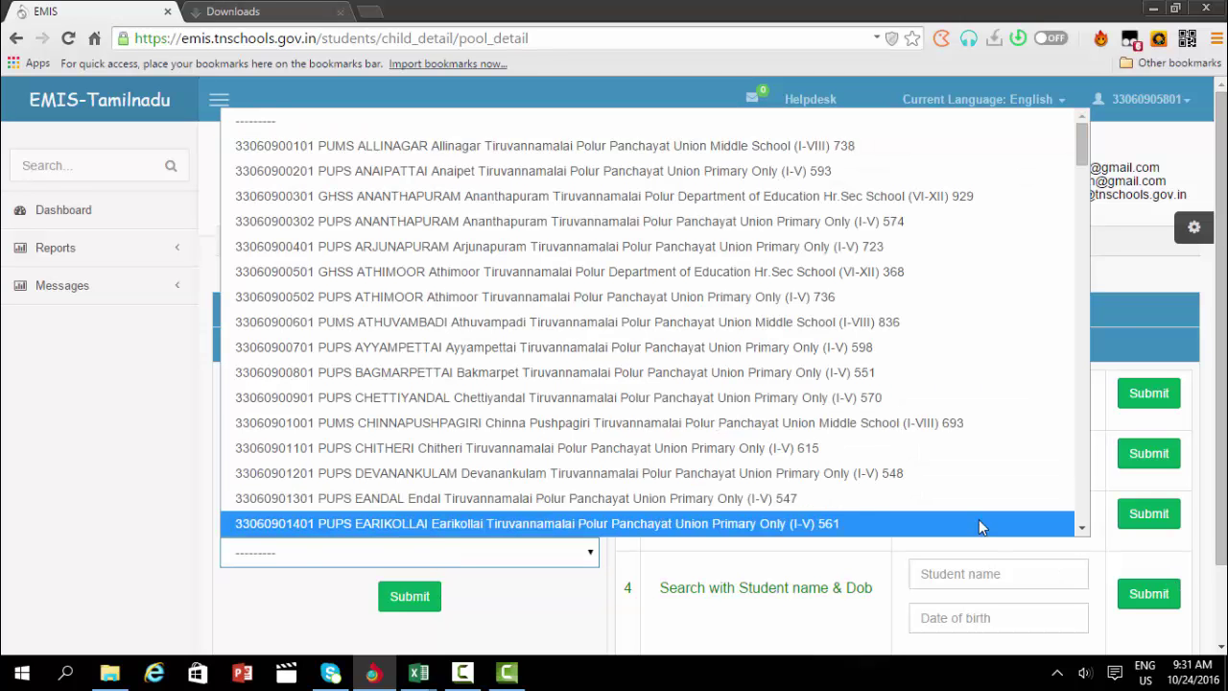
{"action": "left_click", "coordinate": [1084, 435]}
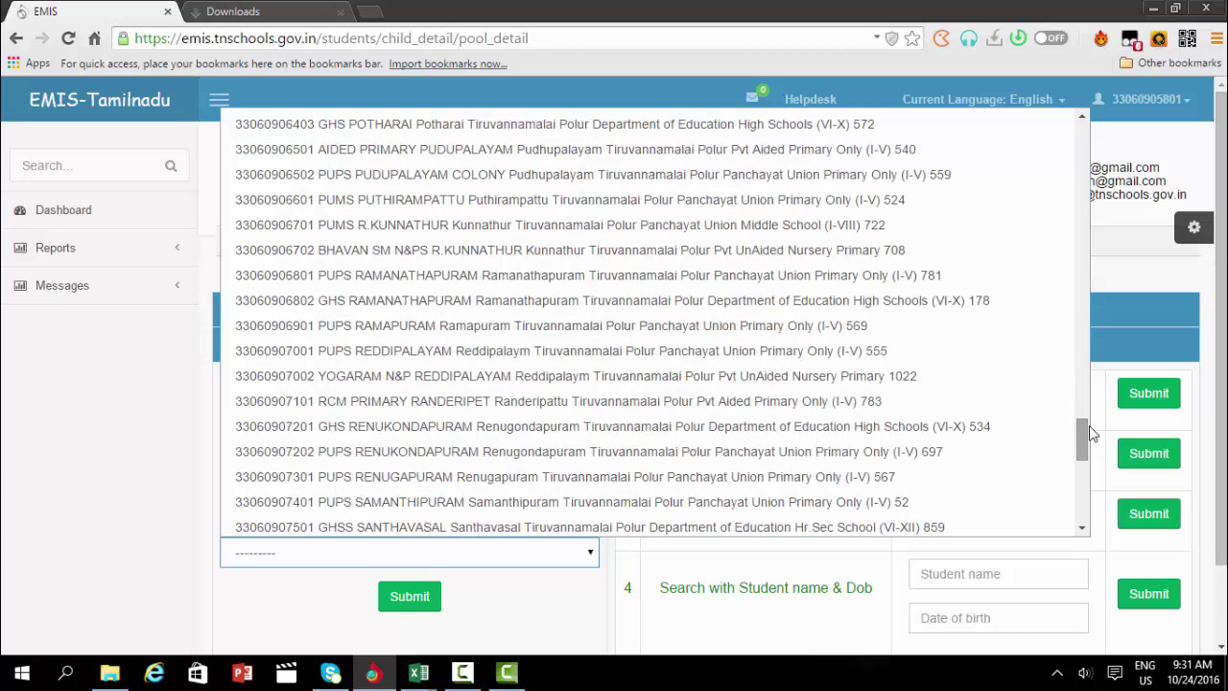
{"action": "left_click", "coordinate": [1082, 182]}
{"action": "left_click", "coordinate": [1084, 182]}
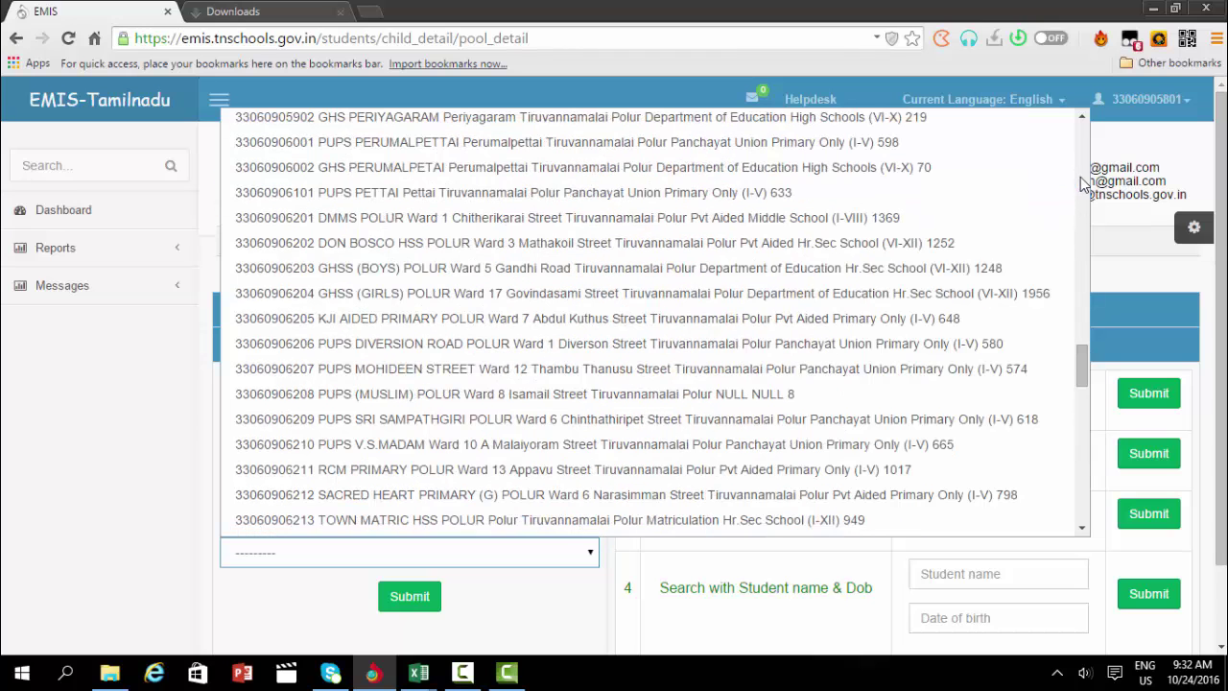
{"action": "left_click", "coordinate": [1084, 182]}
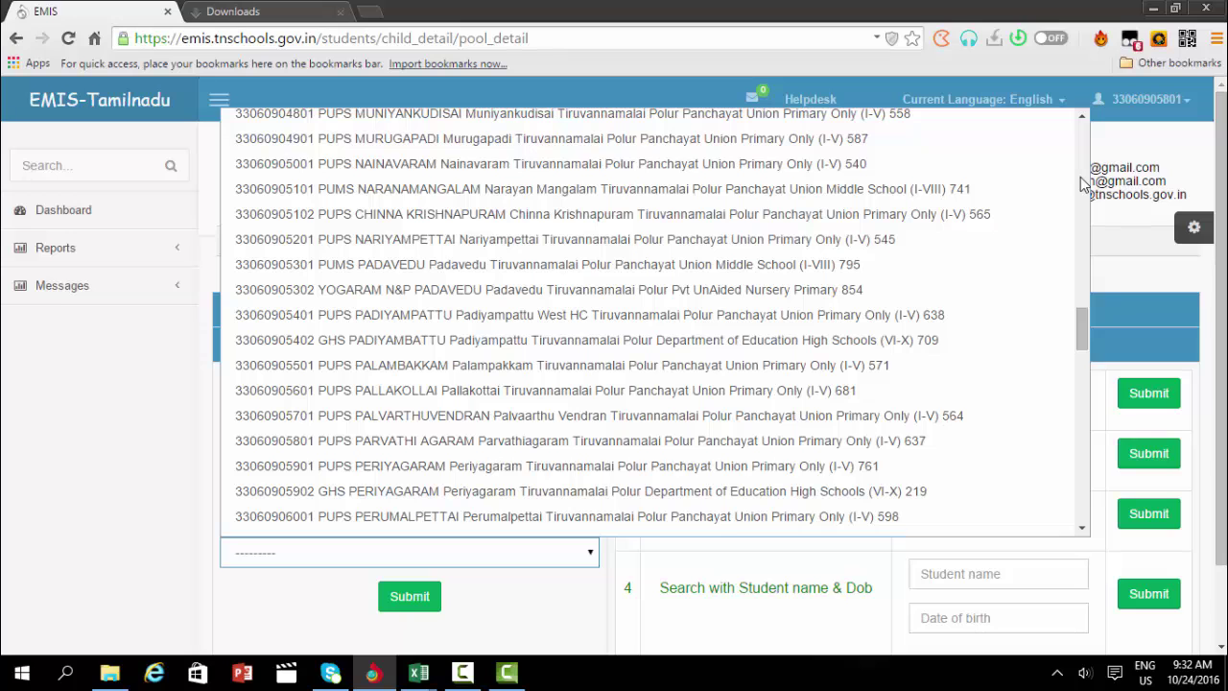
{"action": "left_click", "coordinate": [574, 450]}
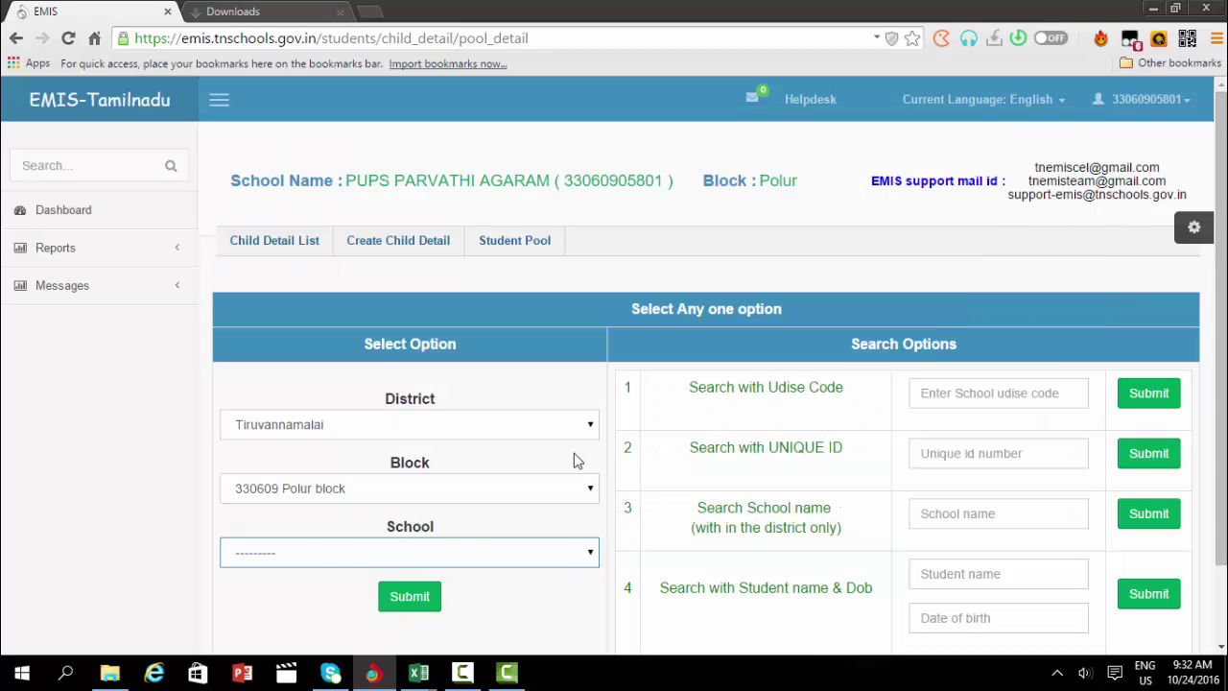
{"action": "left_click", "coordinate": [404, 614]}
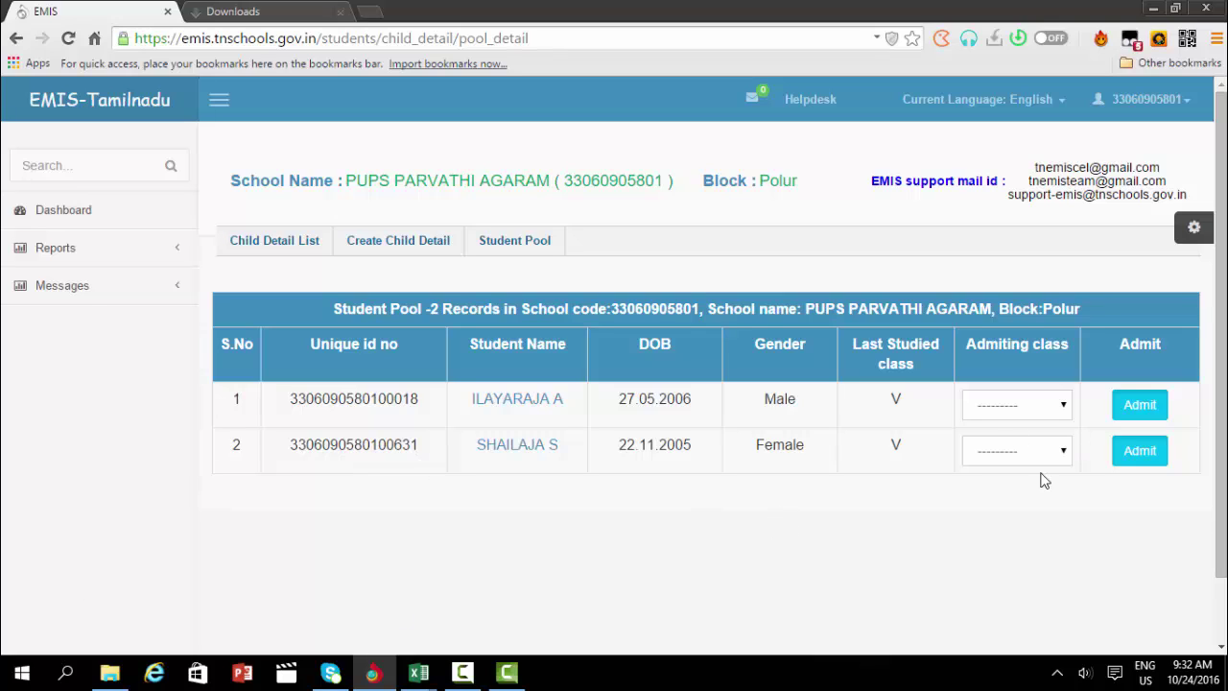
Step: Look at the admitting class choices for the first listed student and return to the dashboard without admitting
{"action": "left_click", "coordinate": [1020, 405]}
{"action": "left_click", "coordinate": [964, 252]}
{"action": "left_click", "coordinate": [81, 220]}
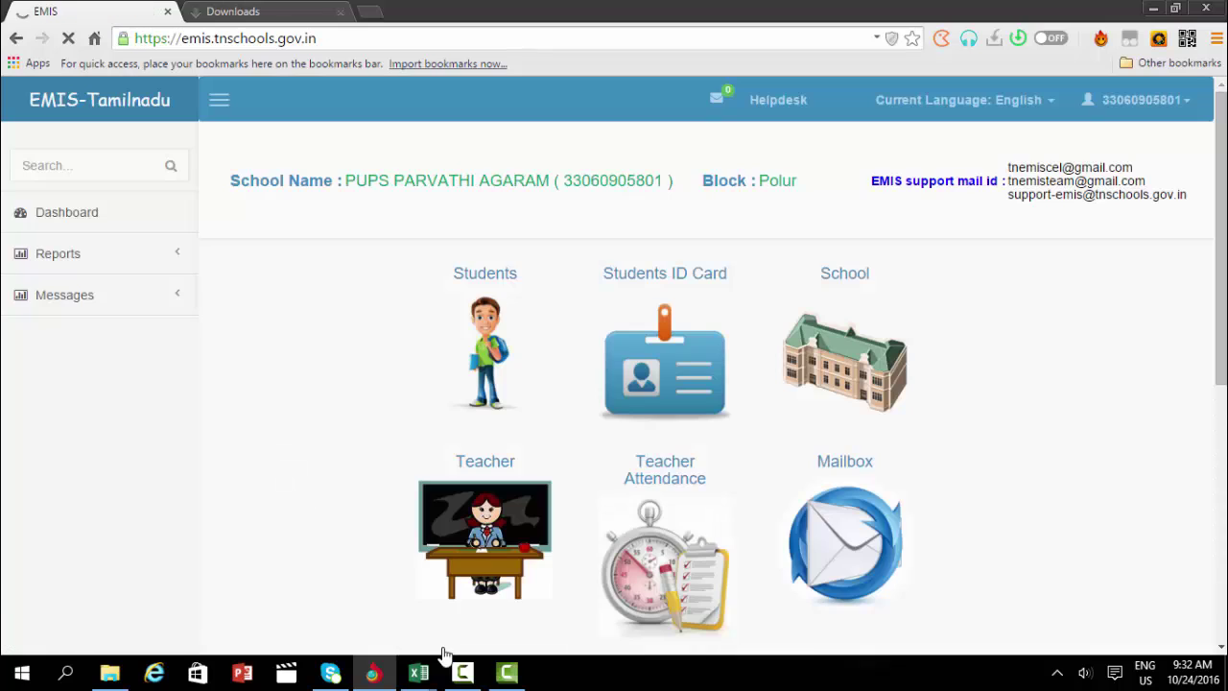
Step: Switch to the FORMAT_2 sheet in Excel and open the EMIS number of serial number 7 to view it in full
{"action": "mouse_move", "coordinate": [418, 671]}
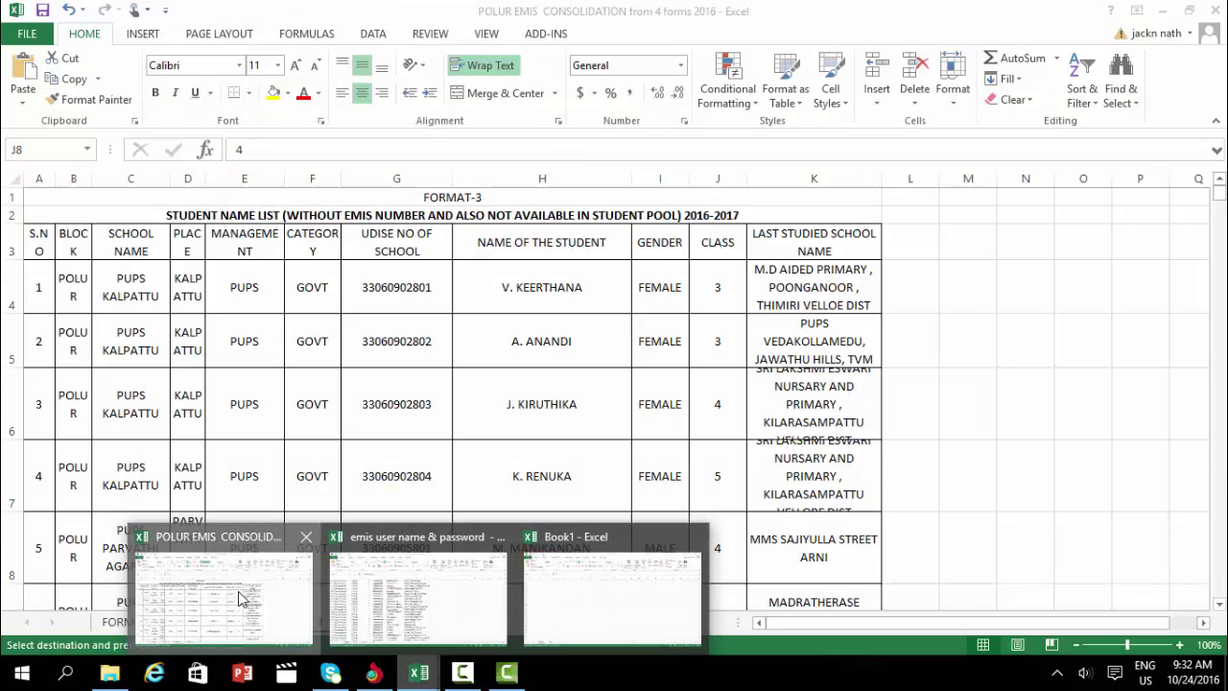
{"action": "left_click", "coordinate": [245, 599]}
{"action": "left_click", "coordinate": [211, 623]}
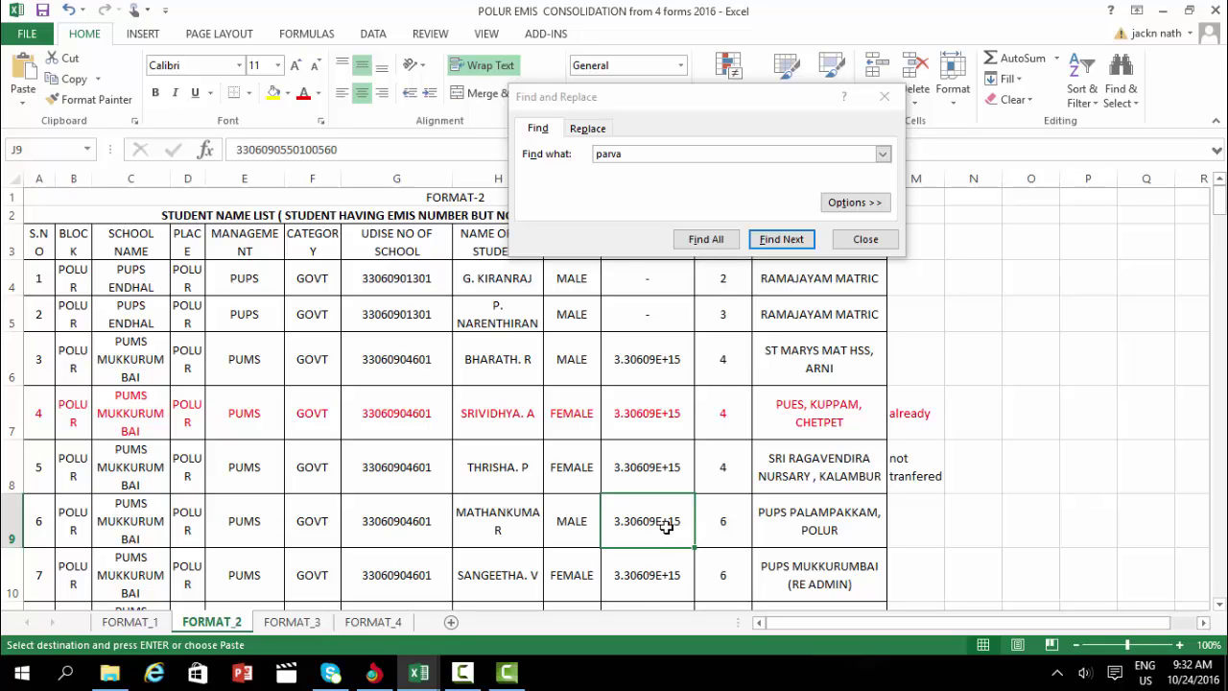
{"action": "left_click", "coordinate": [643, 596]}
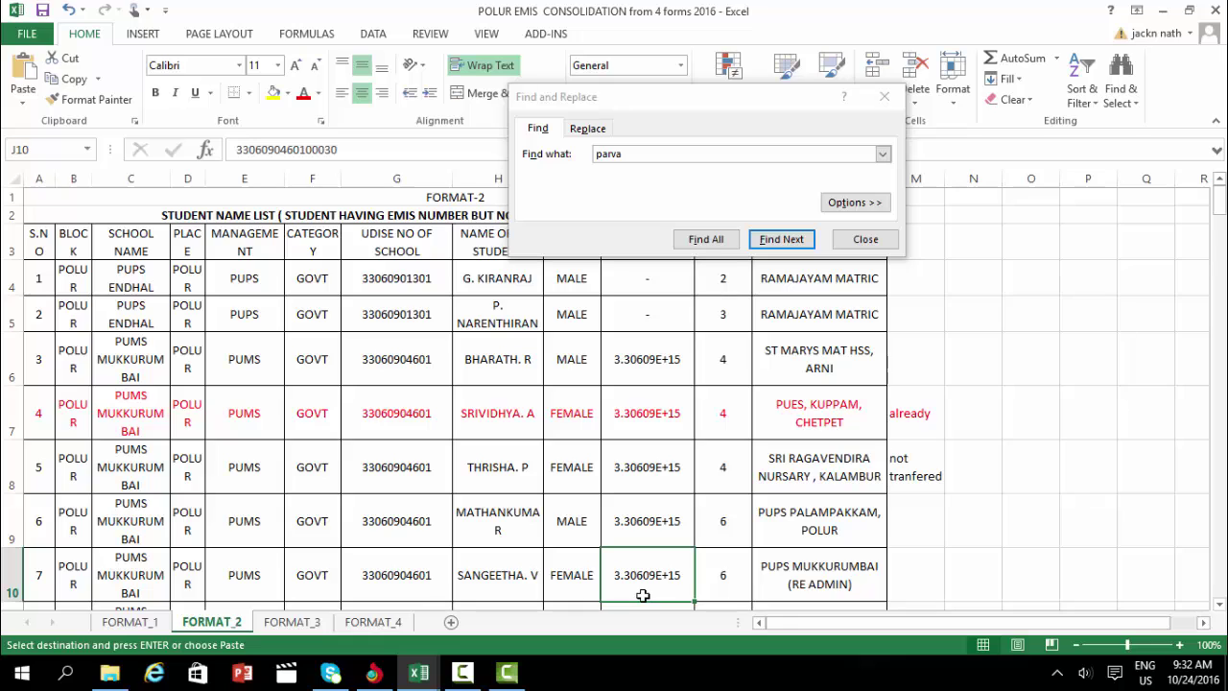
{"action": "double_click", "coordinate": [643, 574]}
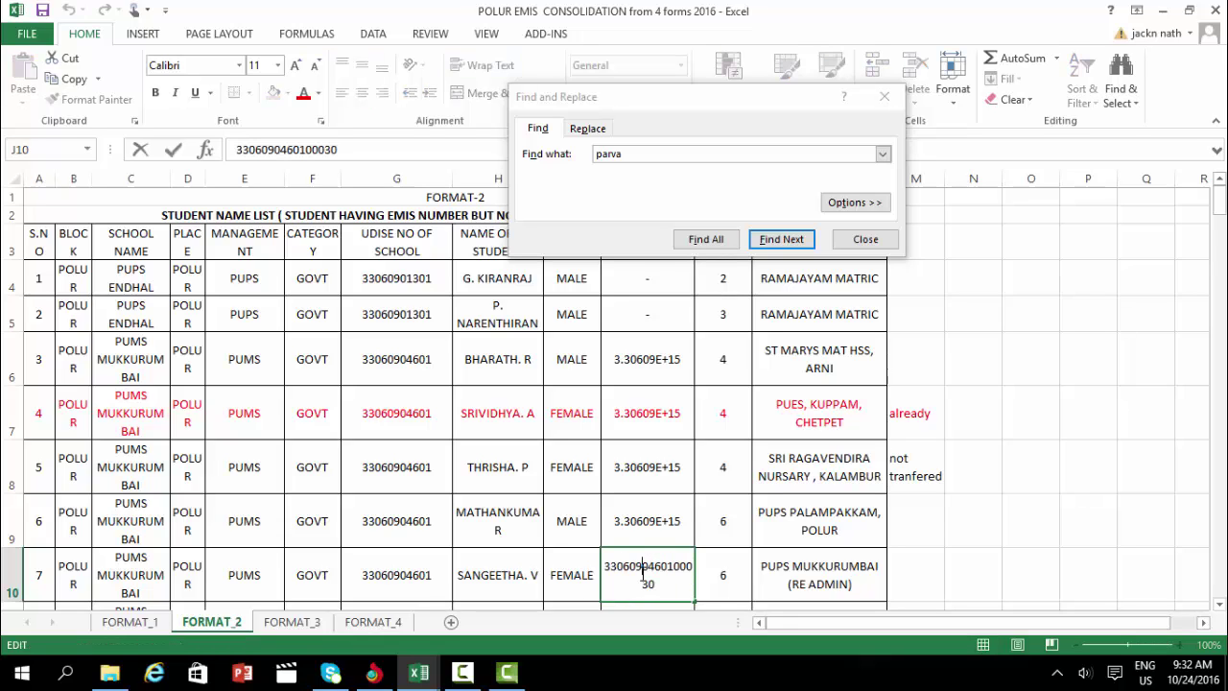
Step: Switch to EMIS, open the Student Pool to look at the unique ID search option, and return to the dashboard
{"action": "left_click", "coordinate": [375, 674]}
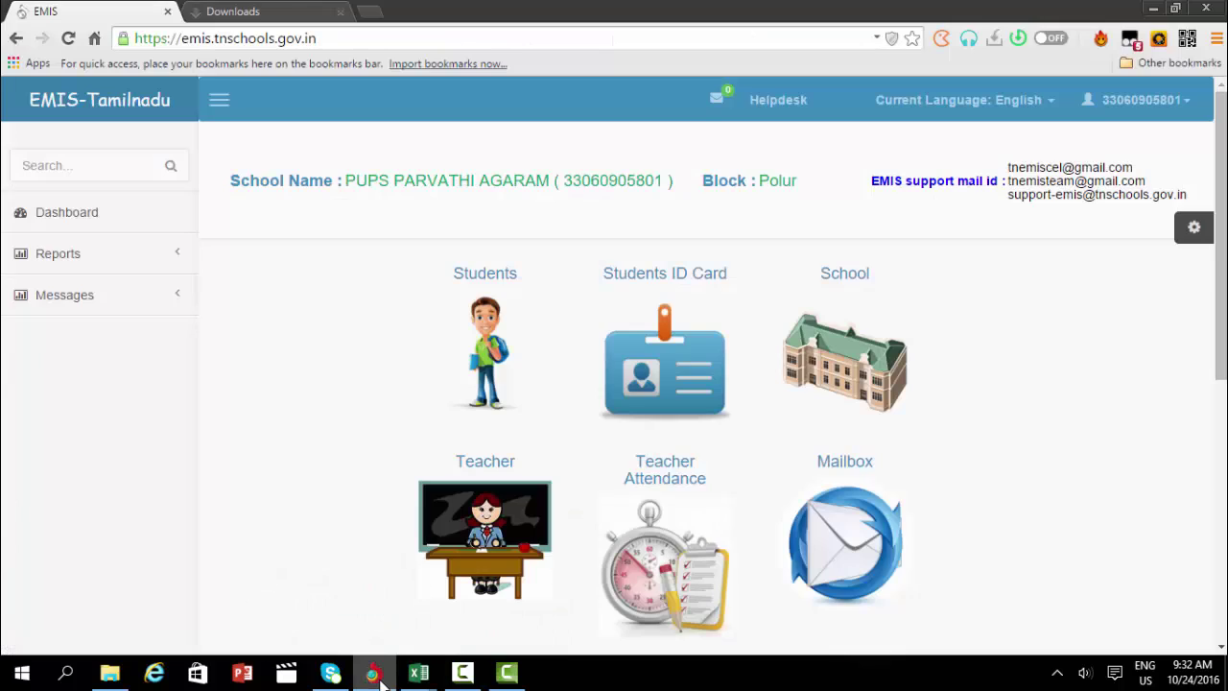
{"action": "left_click", "coordinate": [471, 386]}
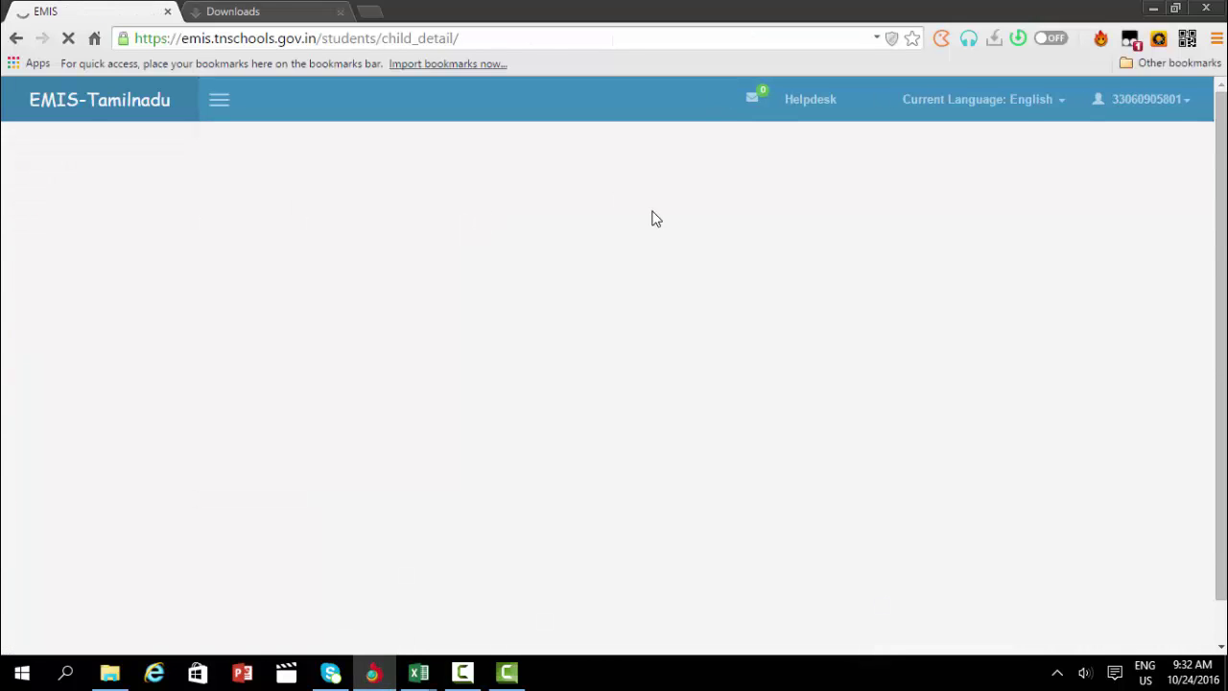
{"action": "left_click", "coordinate": [537, 254]}
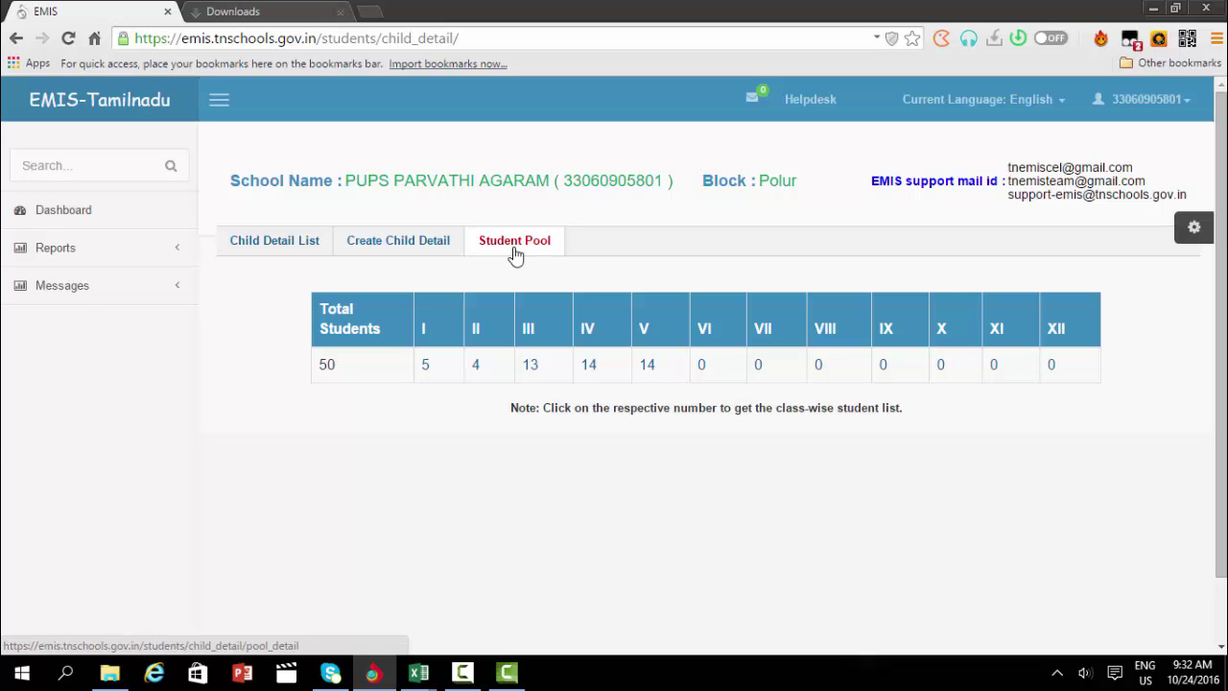
{"action": "left_click", "coordinate": [515, 251]}
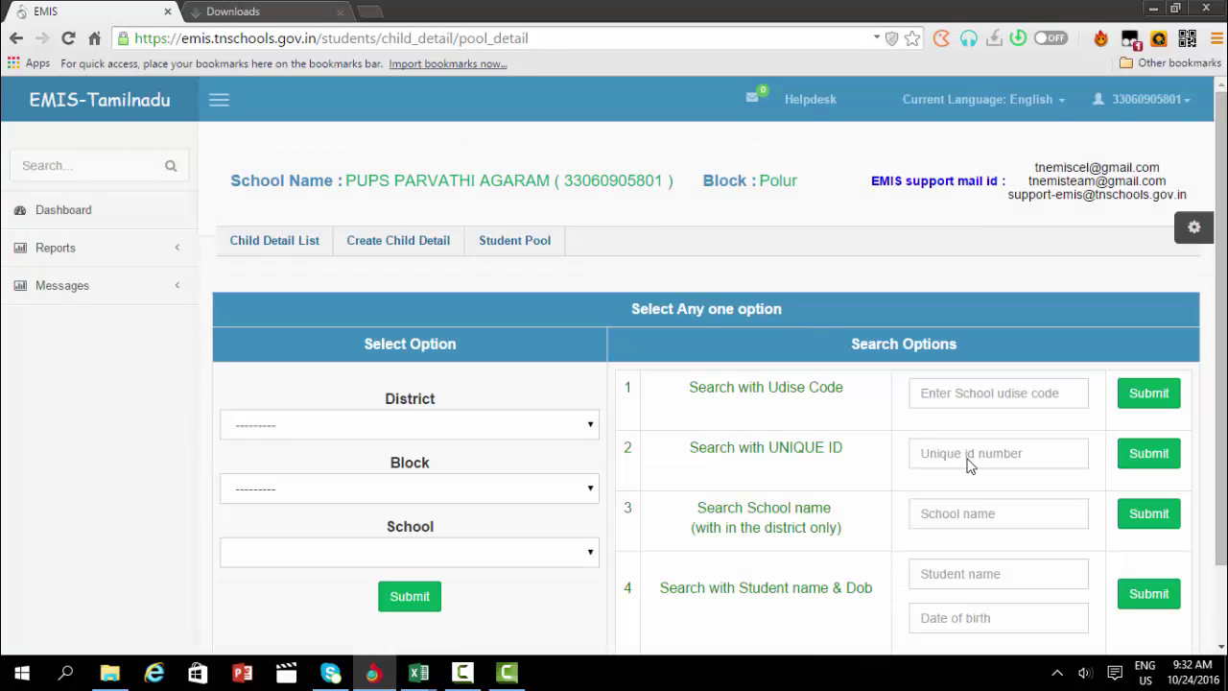
{"action": "left_click", "coordinate": [985, 454]}
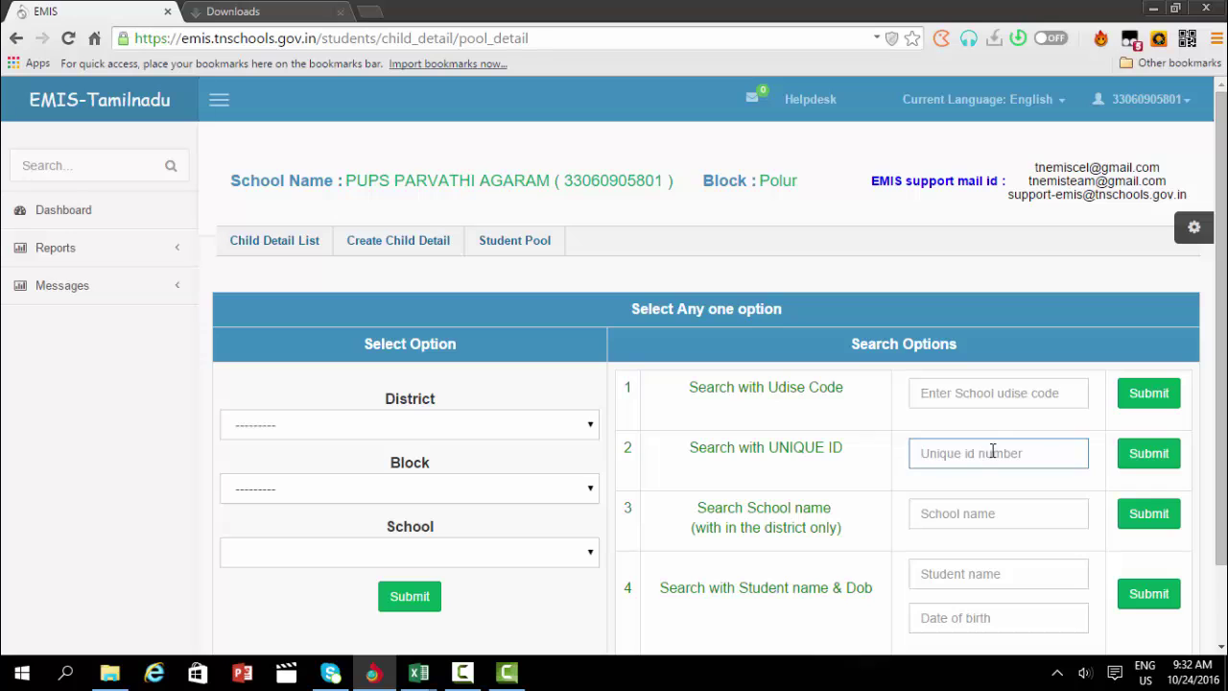
{"action": "left_click", "coordinate": [1152, 455]}
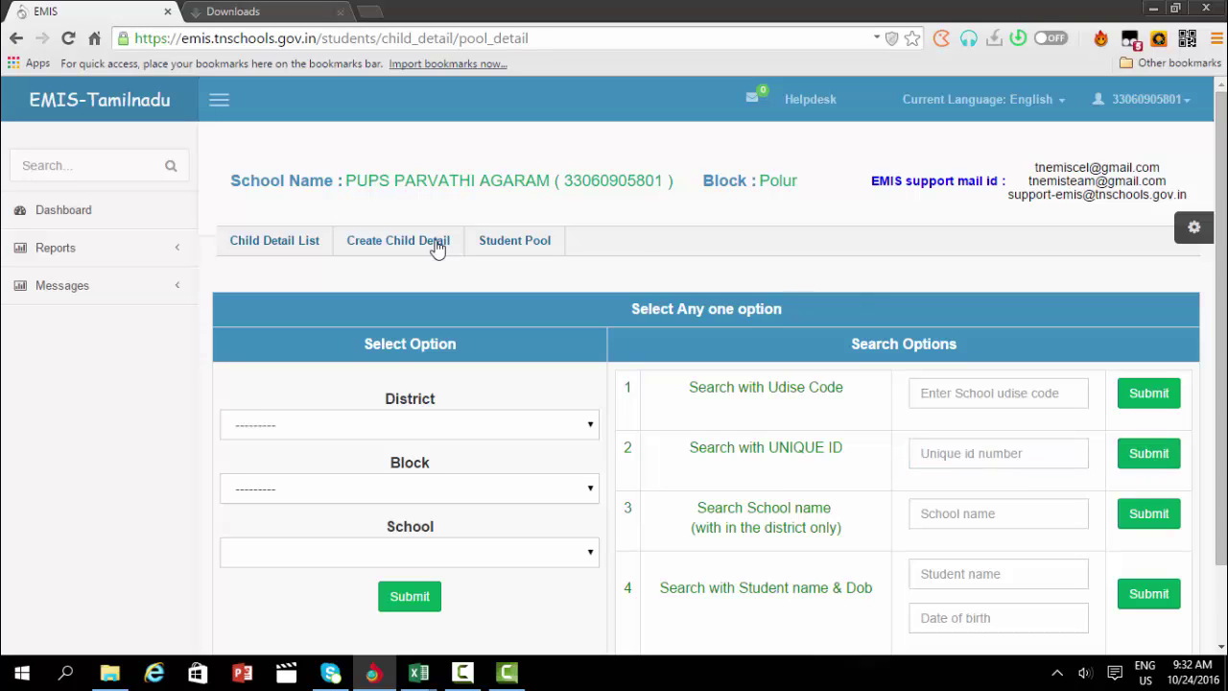
{"action": "left_click", "coordinate": [94, 227]}
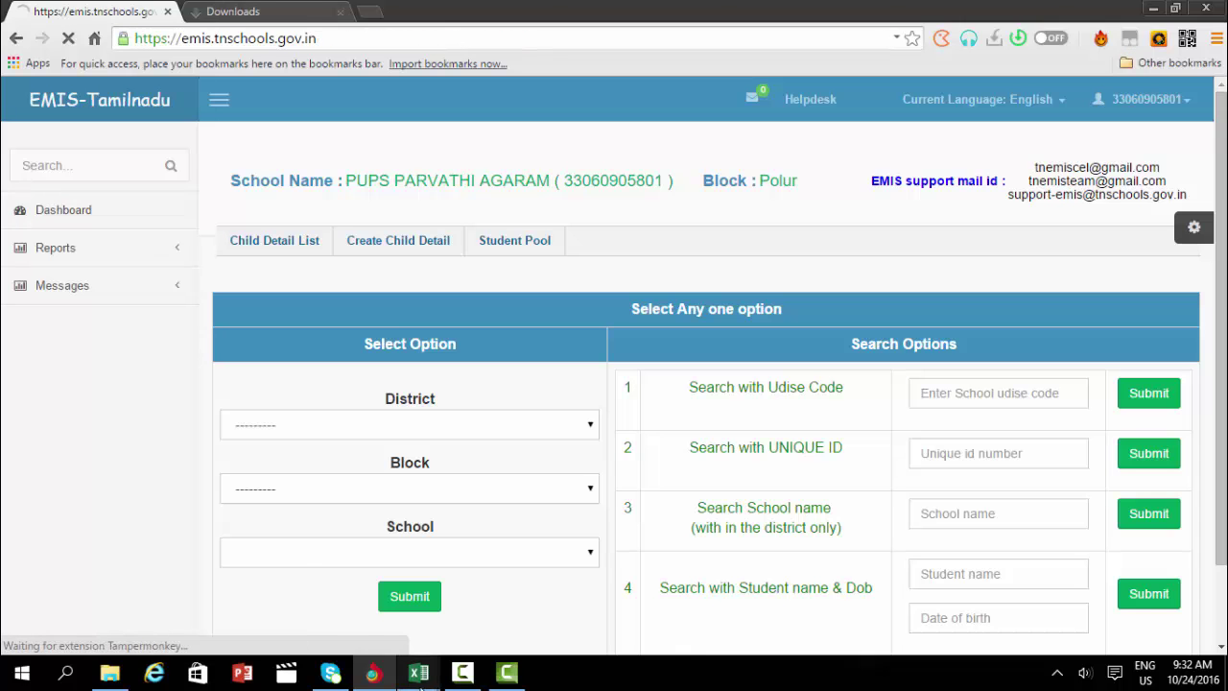
Step: Switch to the FORMAT_3 sheet in Excel and select the previous school entry of serial number 5
{"action": "mouse_move", "coordinate": [407, 673]}
{"action": "left_click", "coordinate": [277, 597]}
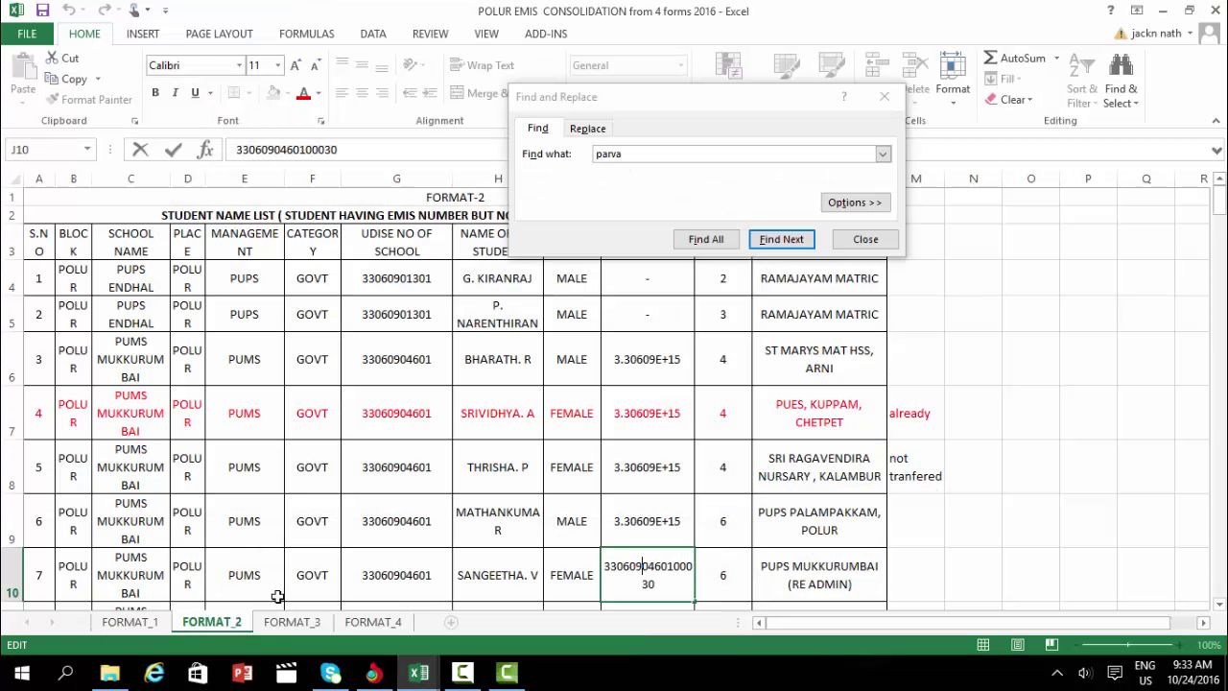
{"action": "left_click", "coordinate": [285, 626]}
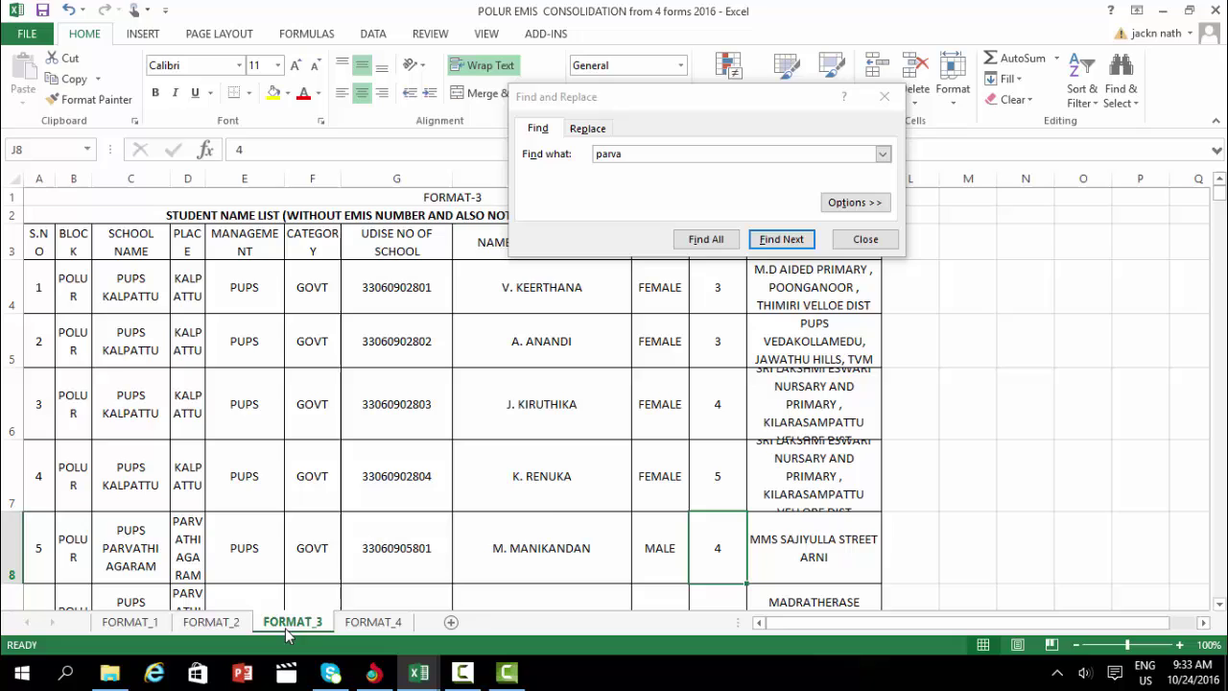
{"action": "left_click", "coordinate": [552, 520]}
{"action": "left_click", "coordinate": [778, 569]}
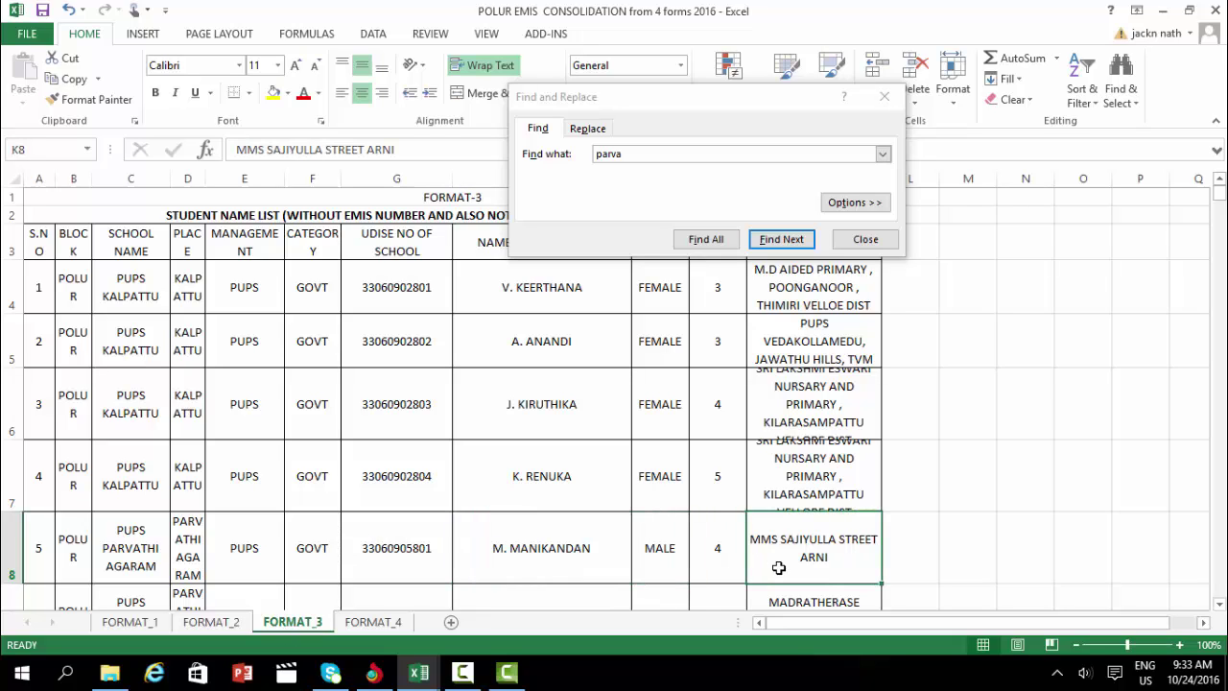
Step: Switch to EMIS, search the Student Pool by school name for "sri", and clear the search text
{"action": "left_click", "coordinate": [372, 675]}
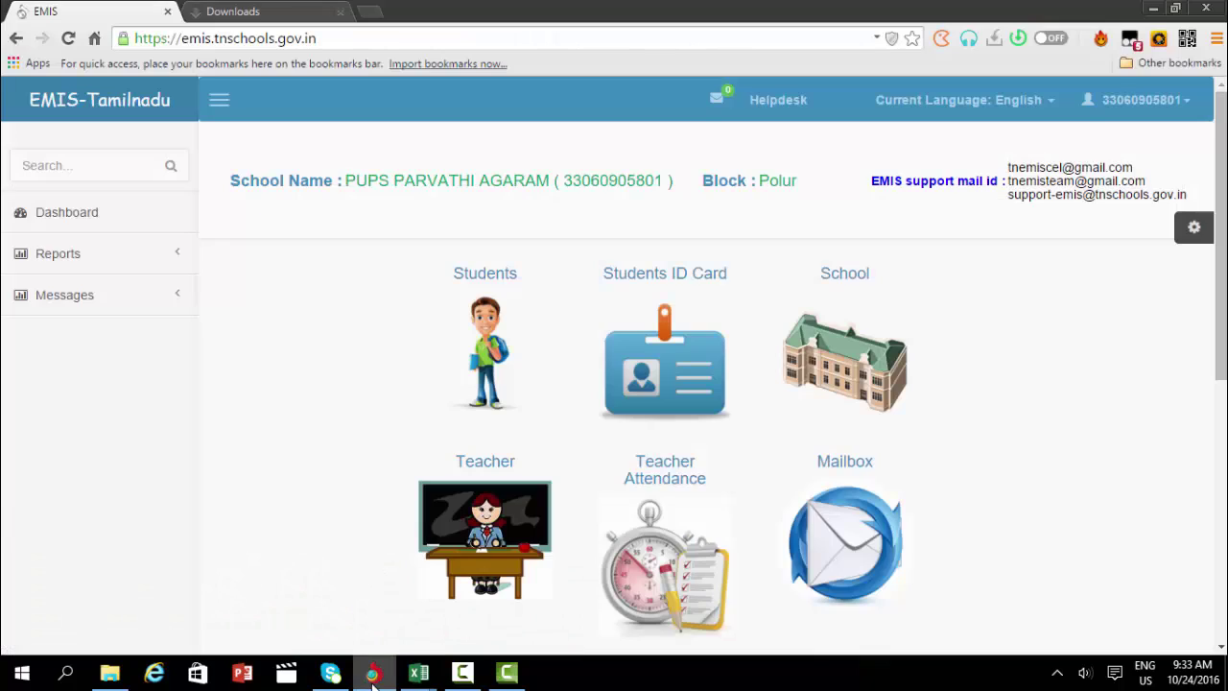
{"action": "left_click", "coordinate": [485, 337]}
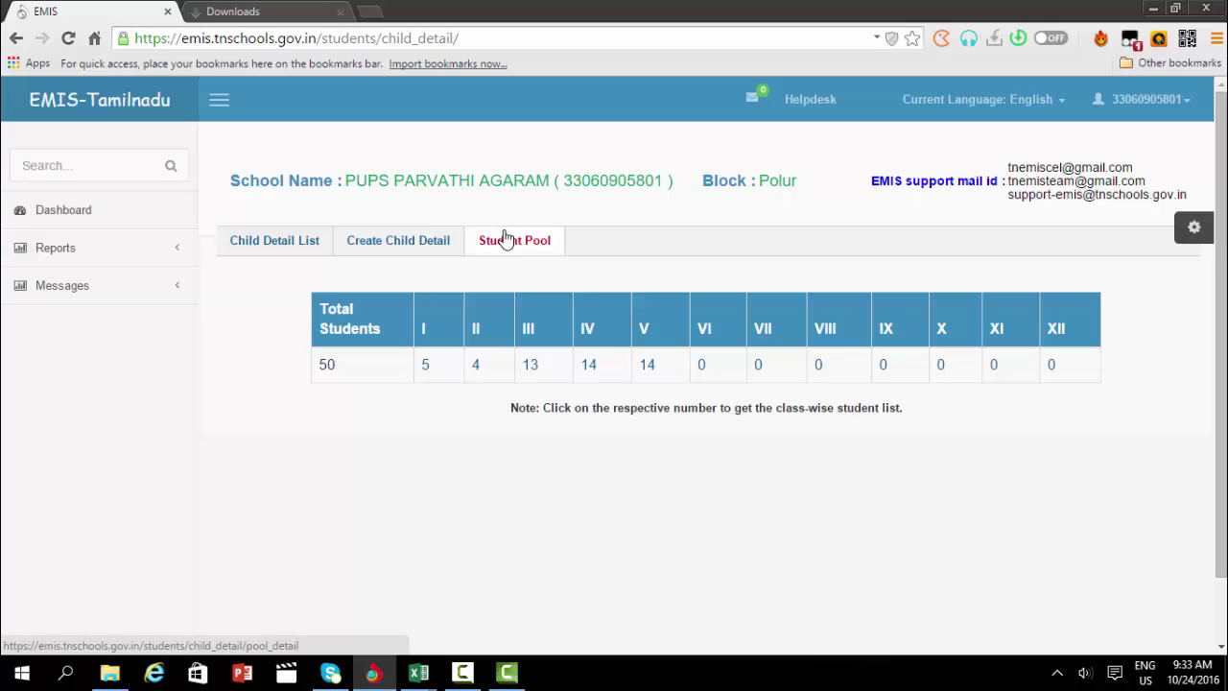
{"action": "left_click", "coordinate": [505, 238]}
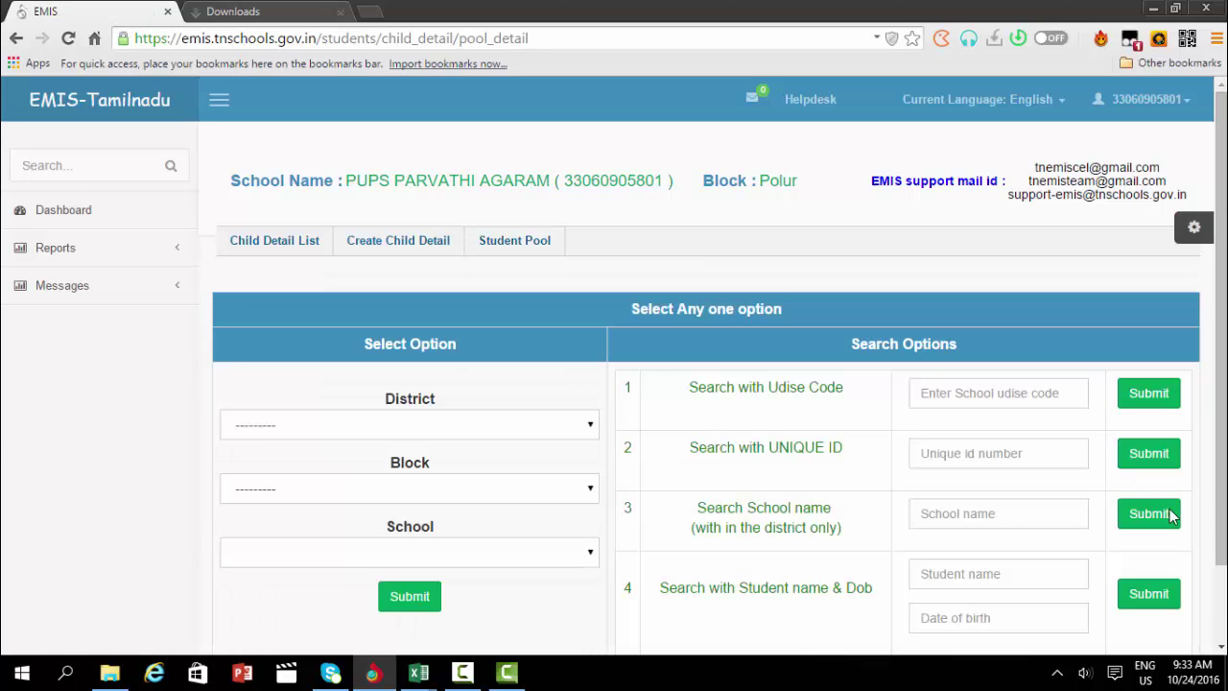
{"action": "left_click", "coordinate": [1170, 515]}
{"action": "left_click", "coordinate": [975, 515]}
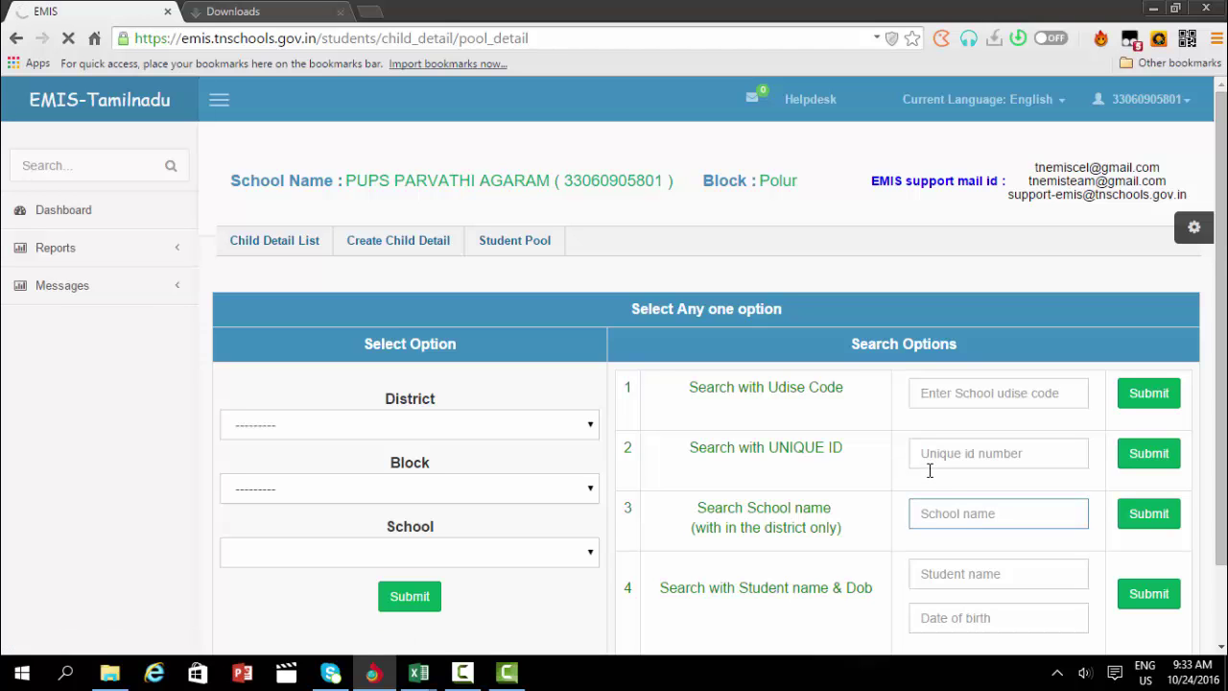
{"action": "type", "text": "sri"}
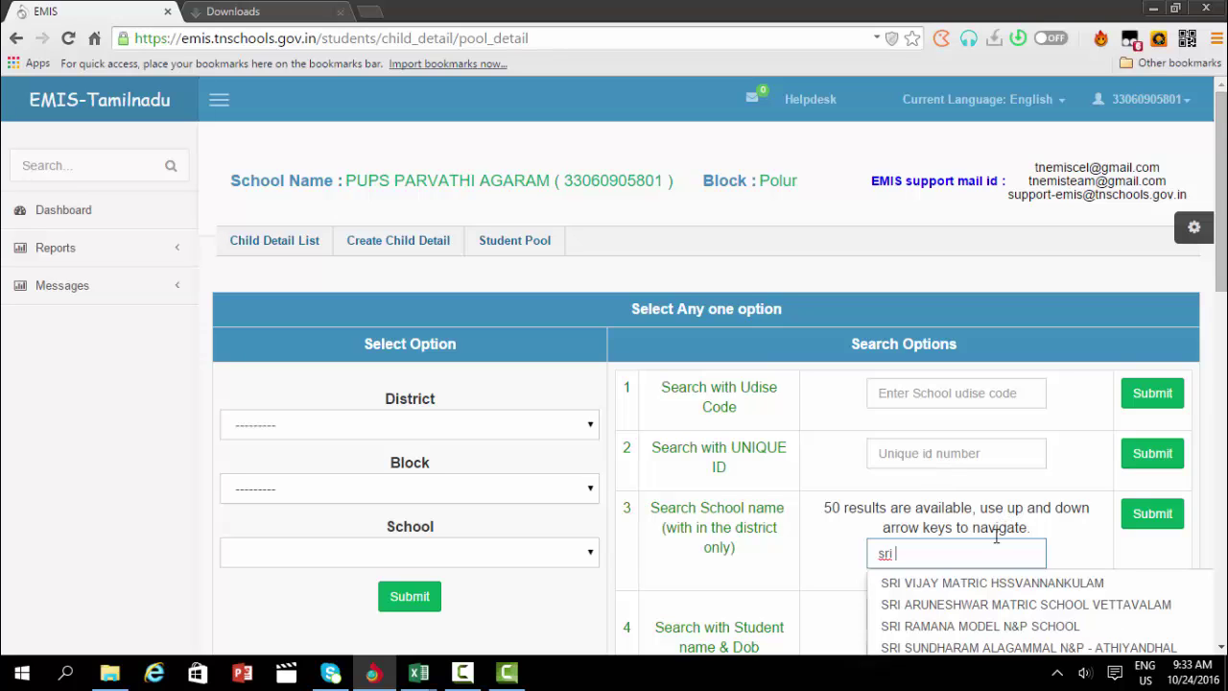
{"action": "key", "text": "BackSpace"}
{"action": "key", "text": "BackSpace"}
{"action": "key", "text": "BackSpace"}
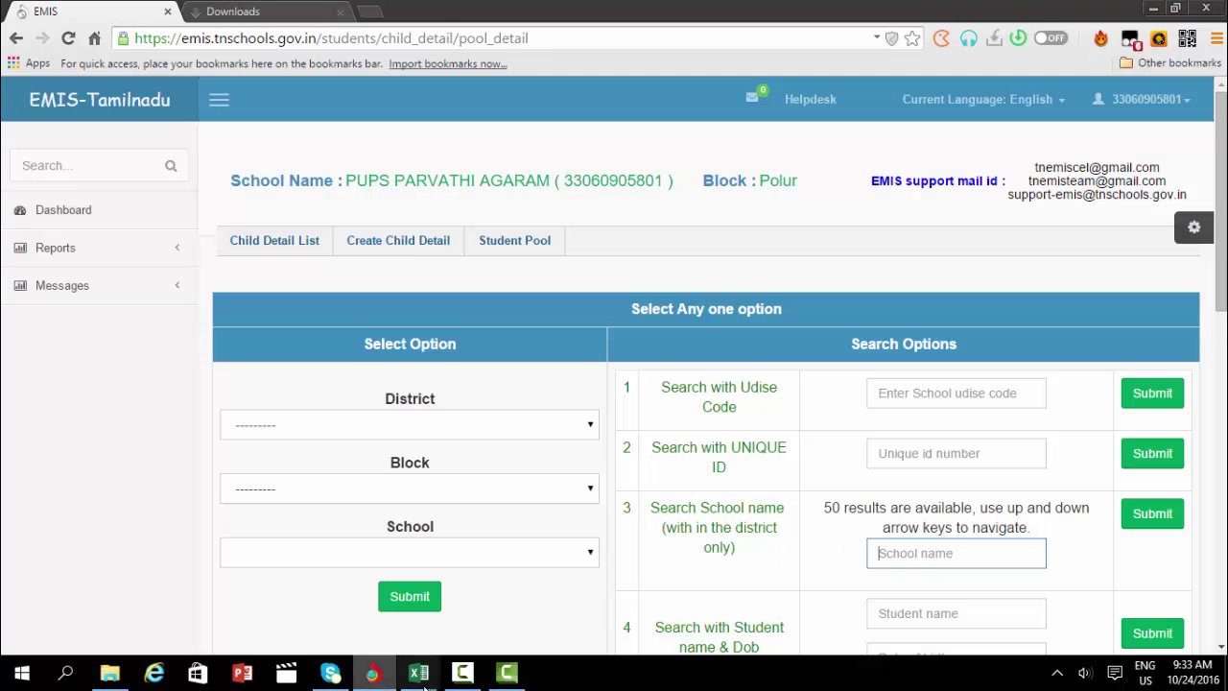
Step: Switch back to Excel and review the row of serial number 5 on the FORMAT_3 sheet
{"action": "mouse_move", "coordinate": [418, 680]}
{"action": "left_click", "coordinate": [282, 608]}
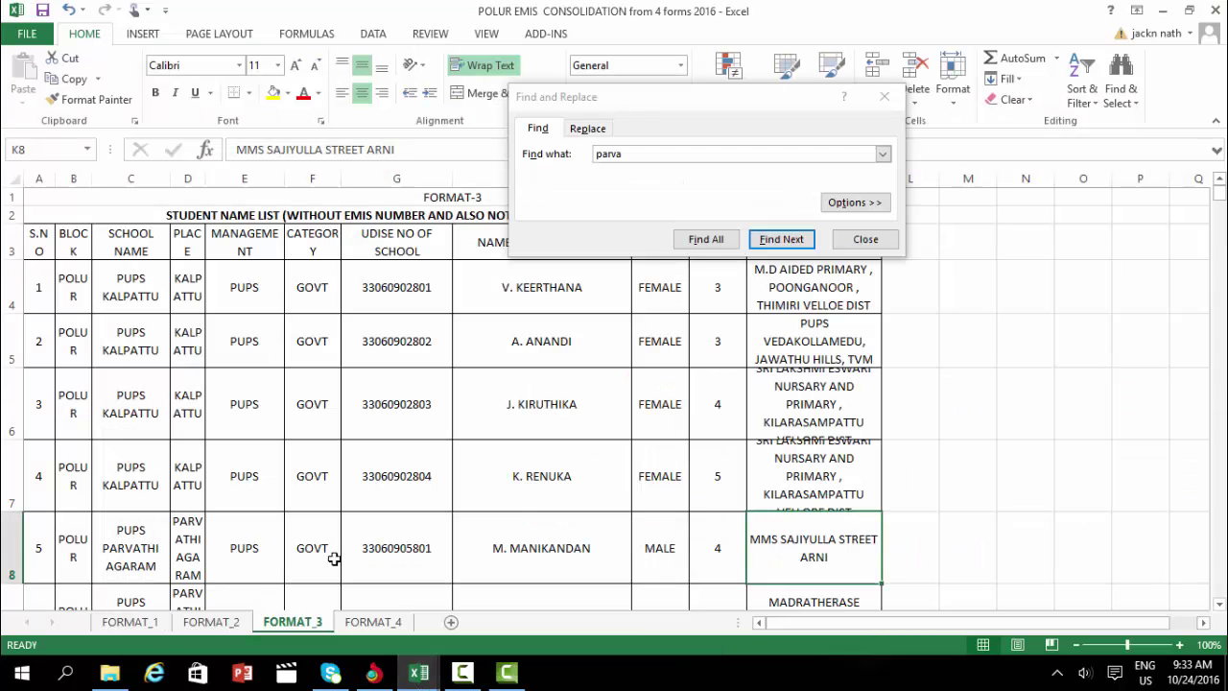
{"action": "left_click", "coordinate": [556, 552]}
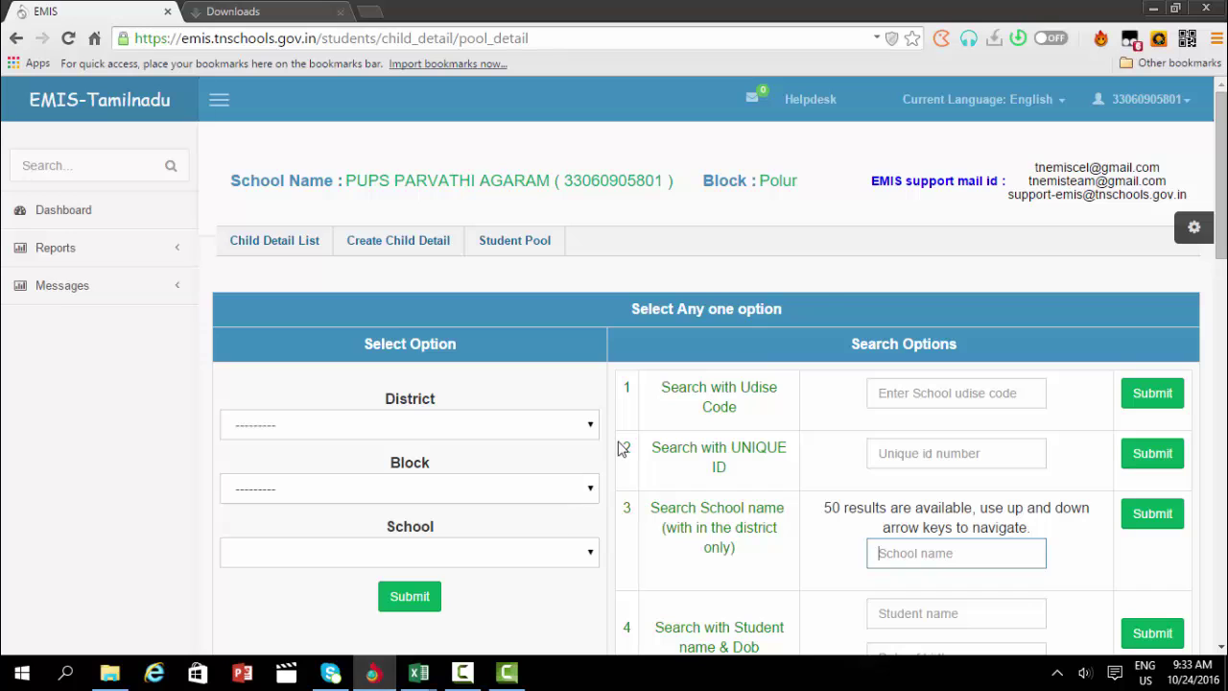
Step: Reopen the Student Pool from the EMIS dashboard to review its selection and search options, and go back to the dashboard
{"action": "left_click", "coordinate": [83, 212]}
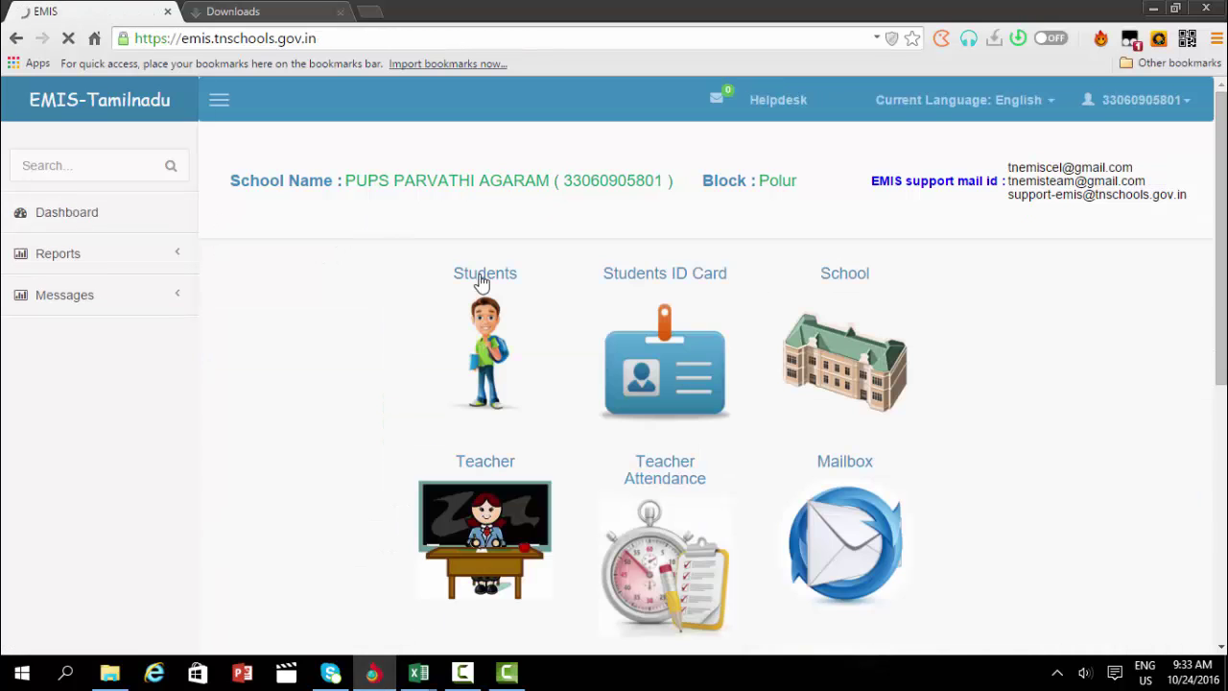
{"action": "left_click", "coordinate": [489, 329]}
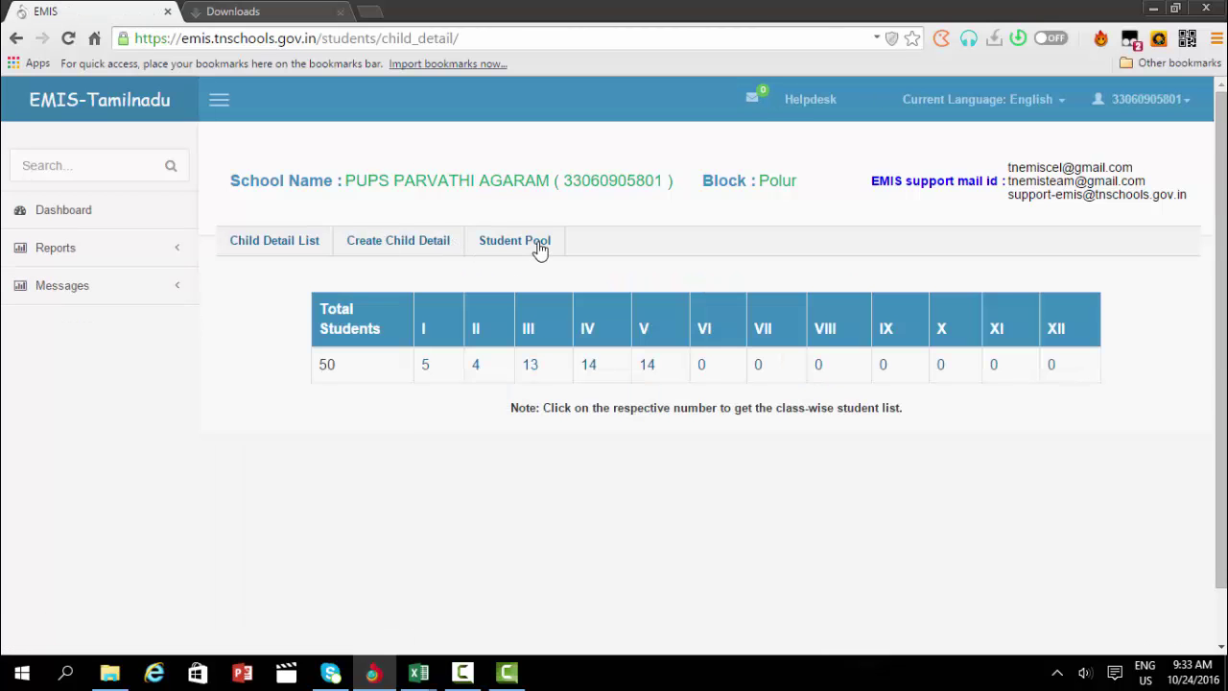
{"action": "left_click", "coordinate": [539, 249]}
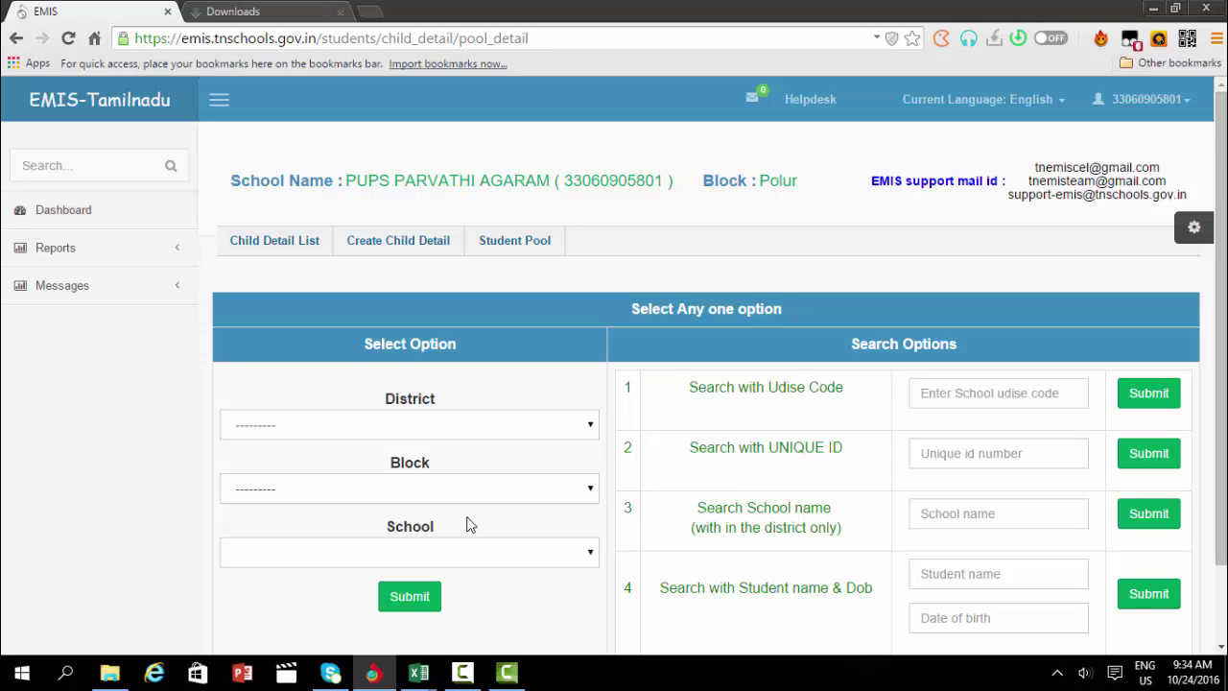
{"action": "left_click", "coordinate": [85, 223]}
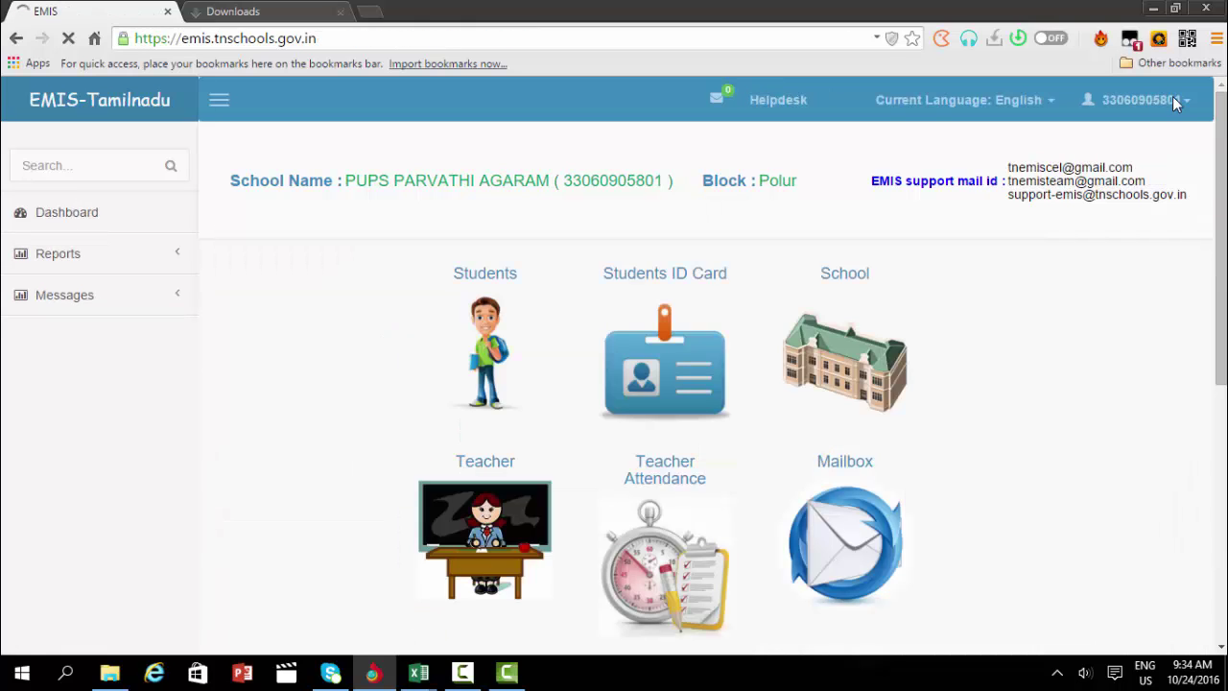
Step: Show the account options with Log out and close them without logging out
{"action": "left_click", "coordinate": [1175, 106]}
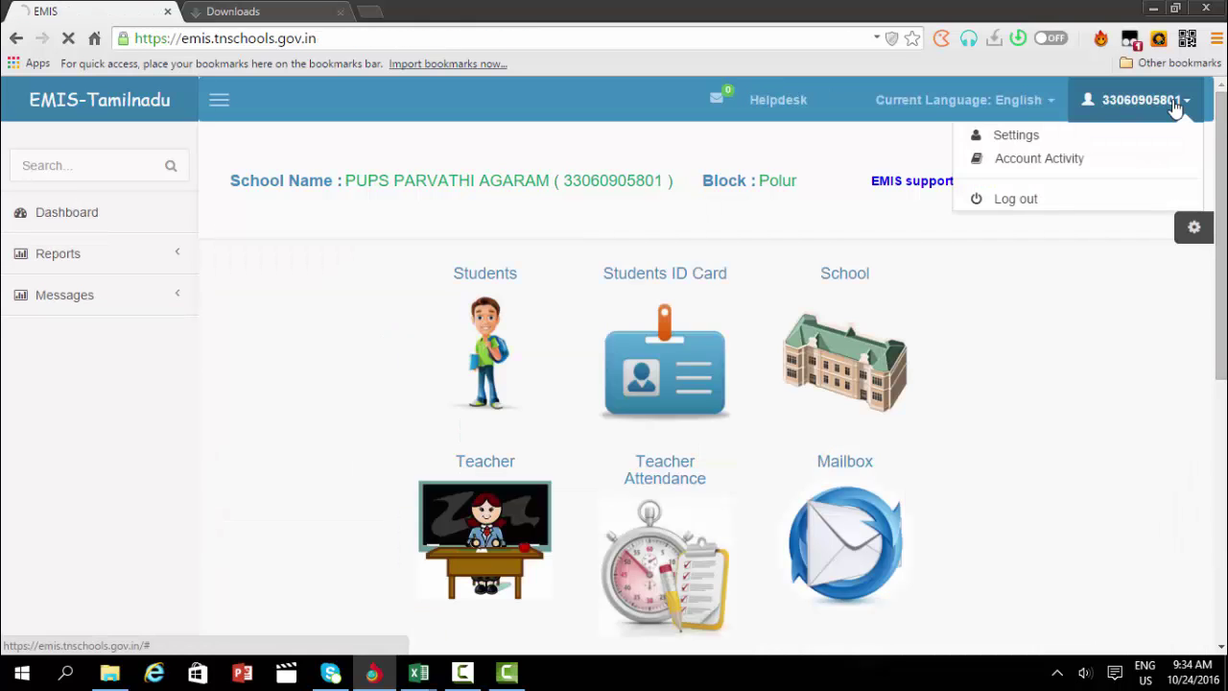
{"action": "left_click", "coordinate": [1005, 209]}
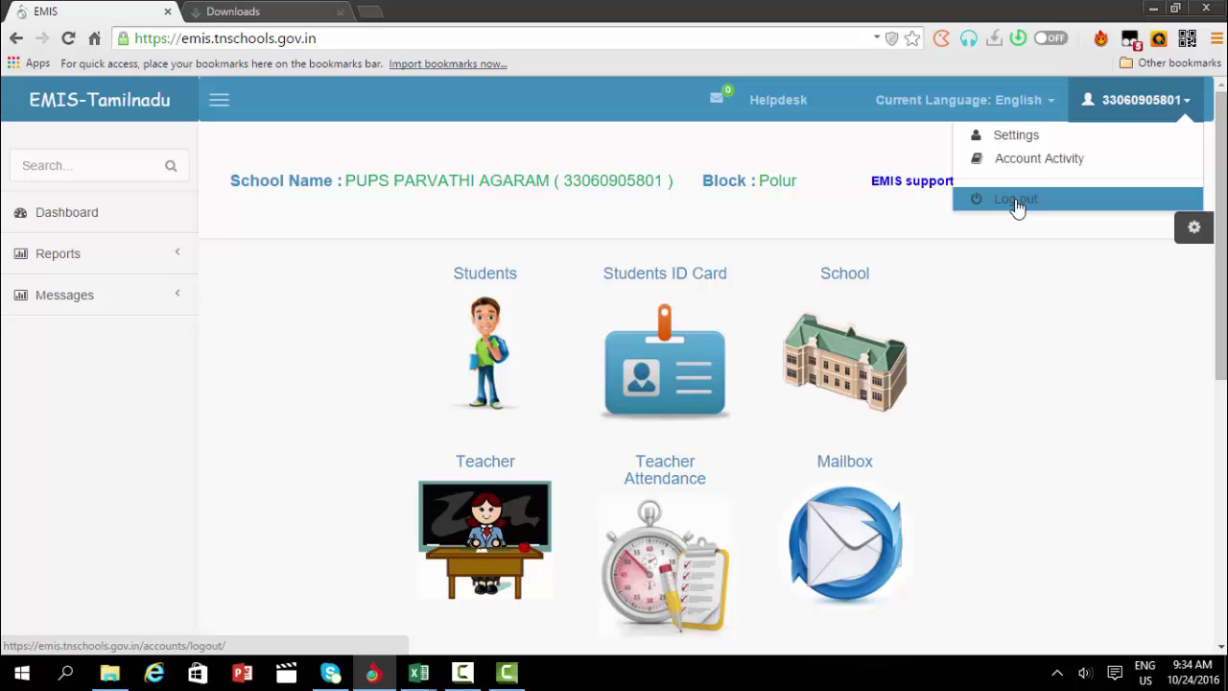
{"action": "left_click", "coordinate": [962, 247]}
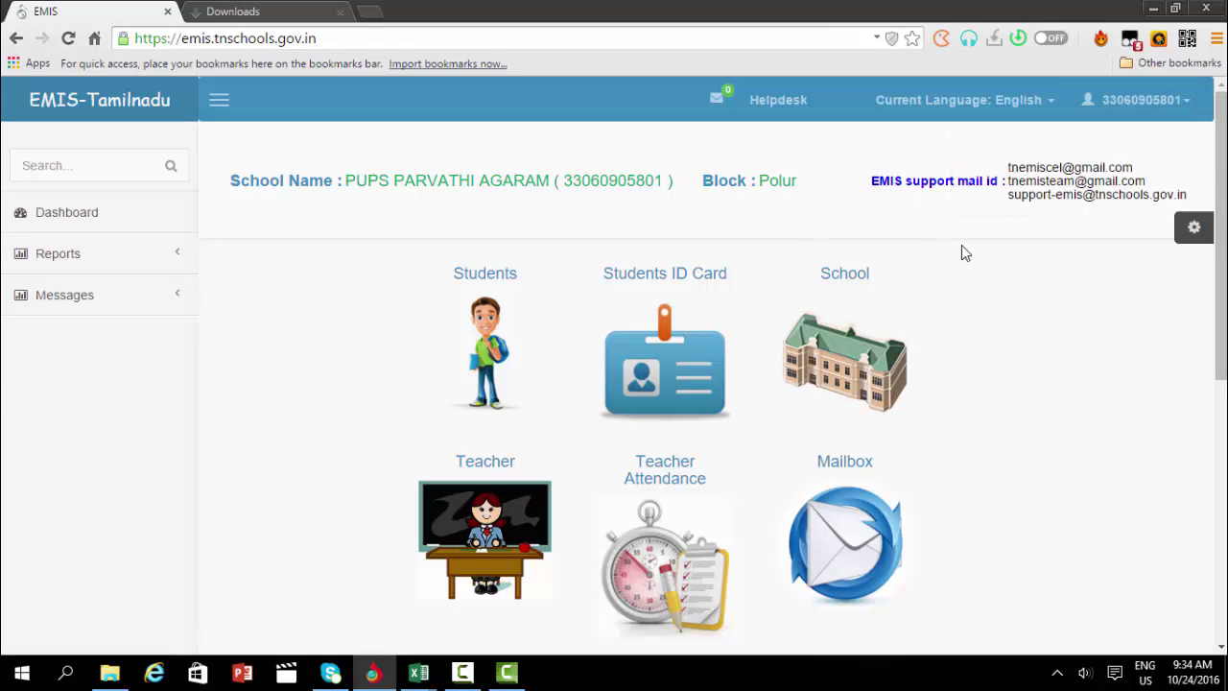
{"action": "left_click", "coordinate": [506, 671]}
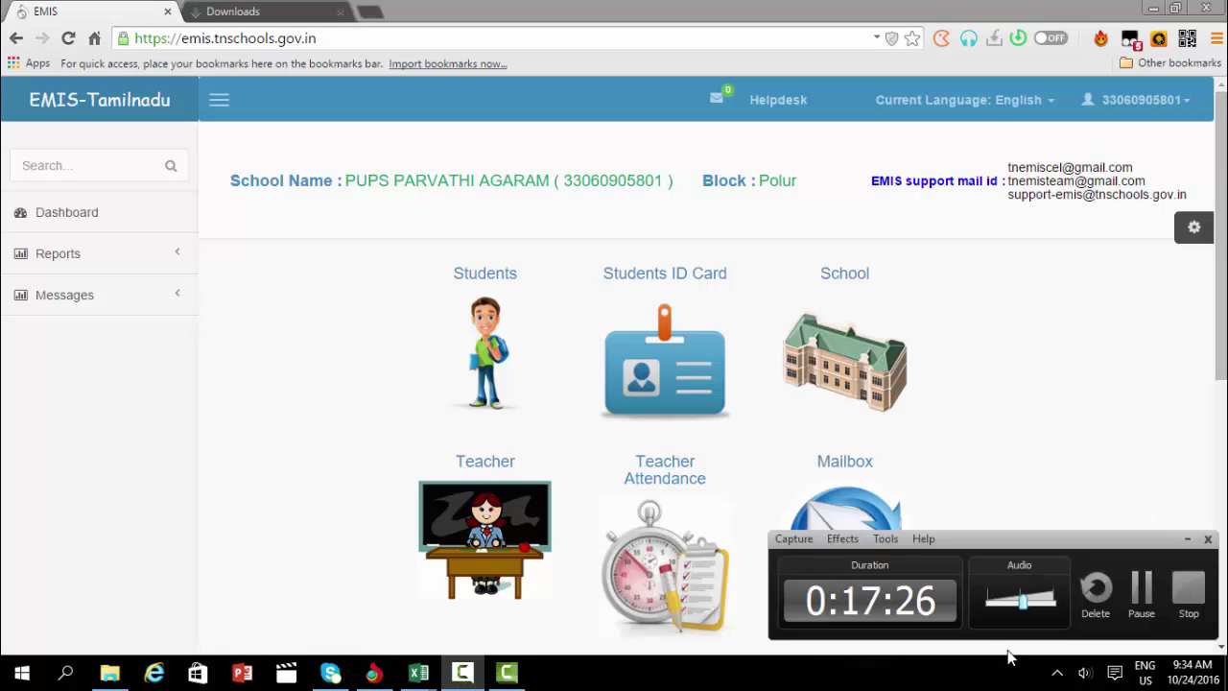